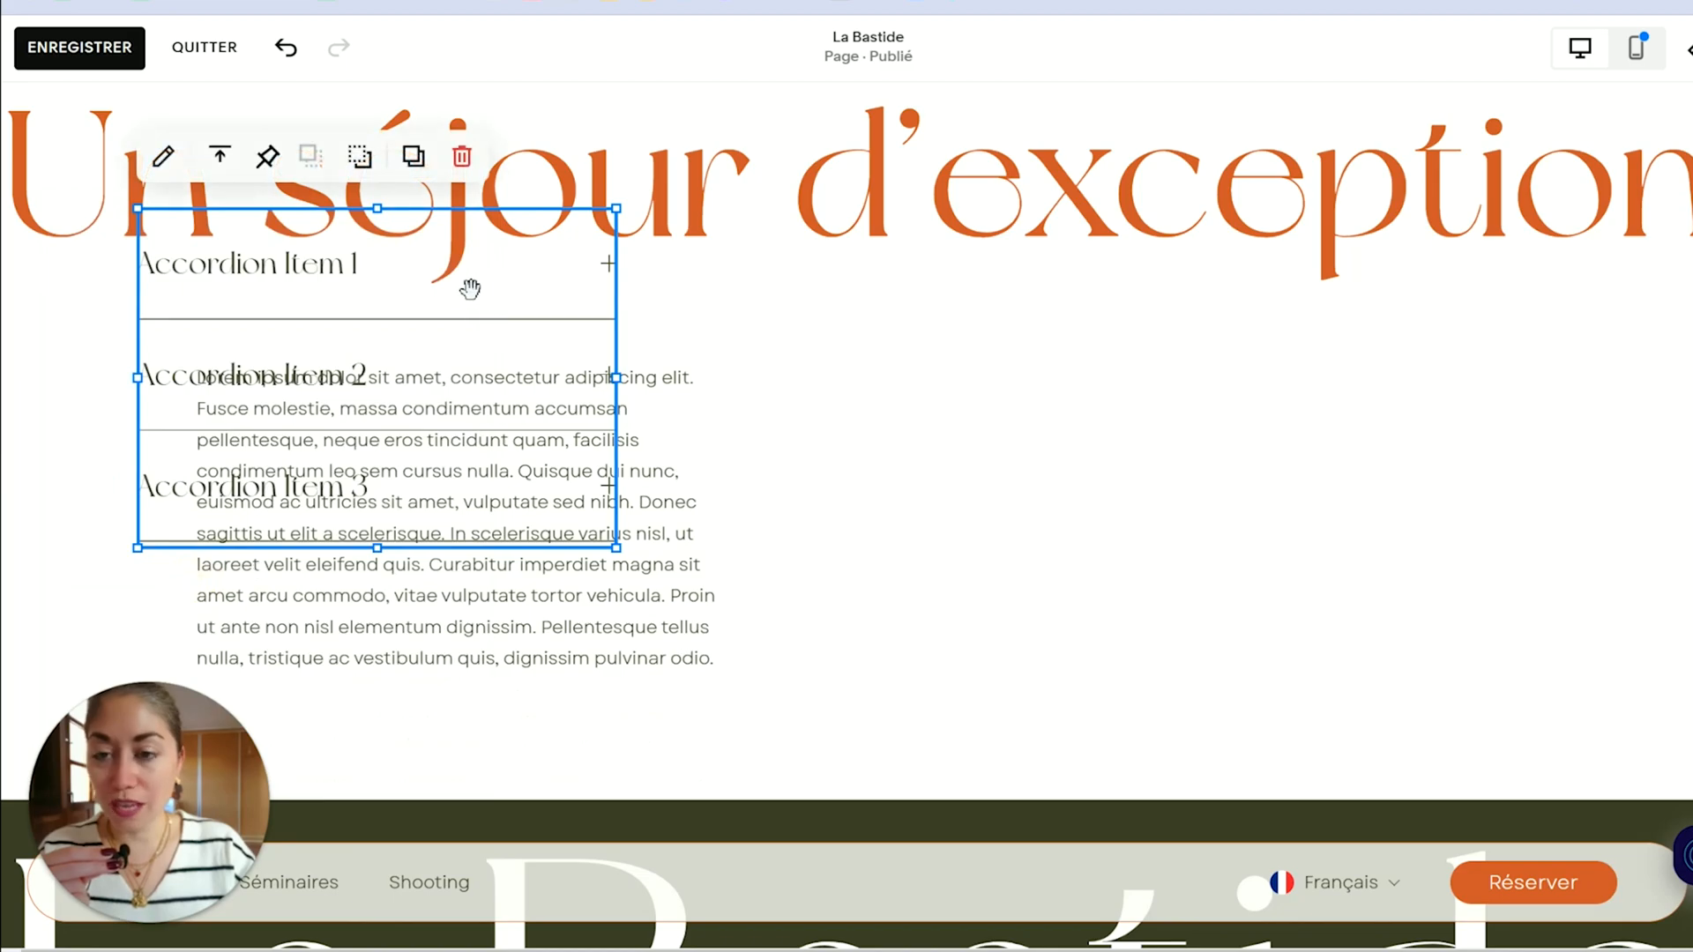
Step: Place the accordion block beside the lorem ipsum paragraph, widen it, and check its alignment against the layout grid
left_click_drag(468, 287, 1319, 466)
left_click_drag(1453, 527, 1516, 532)
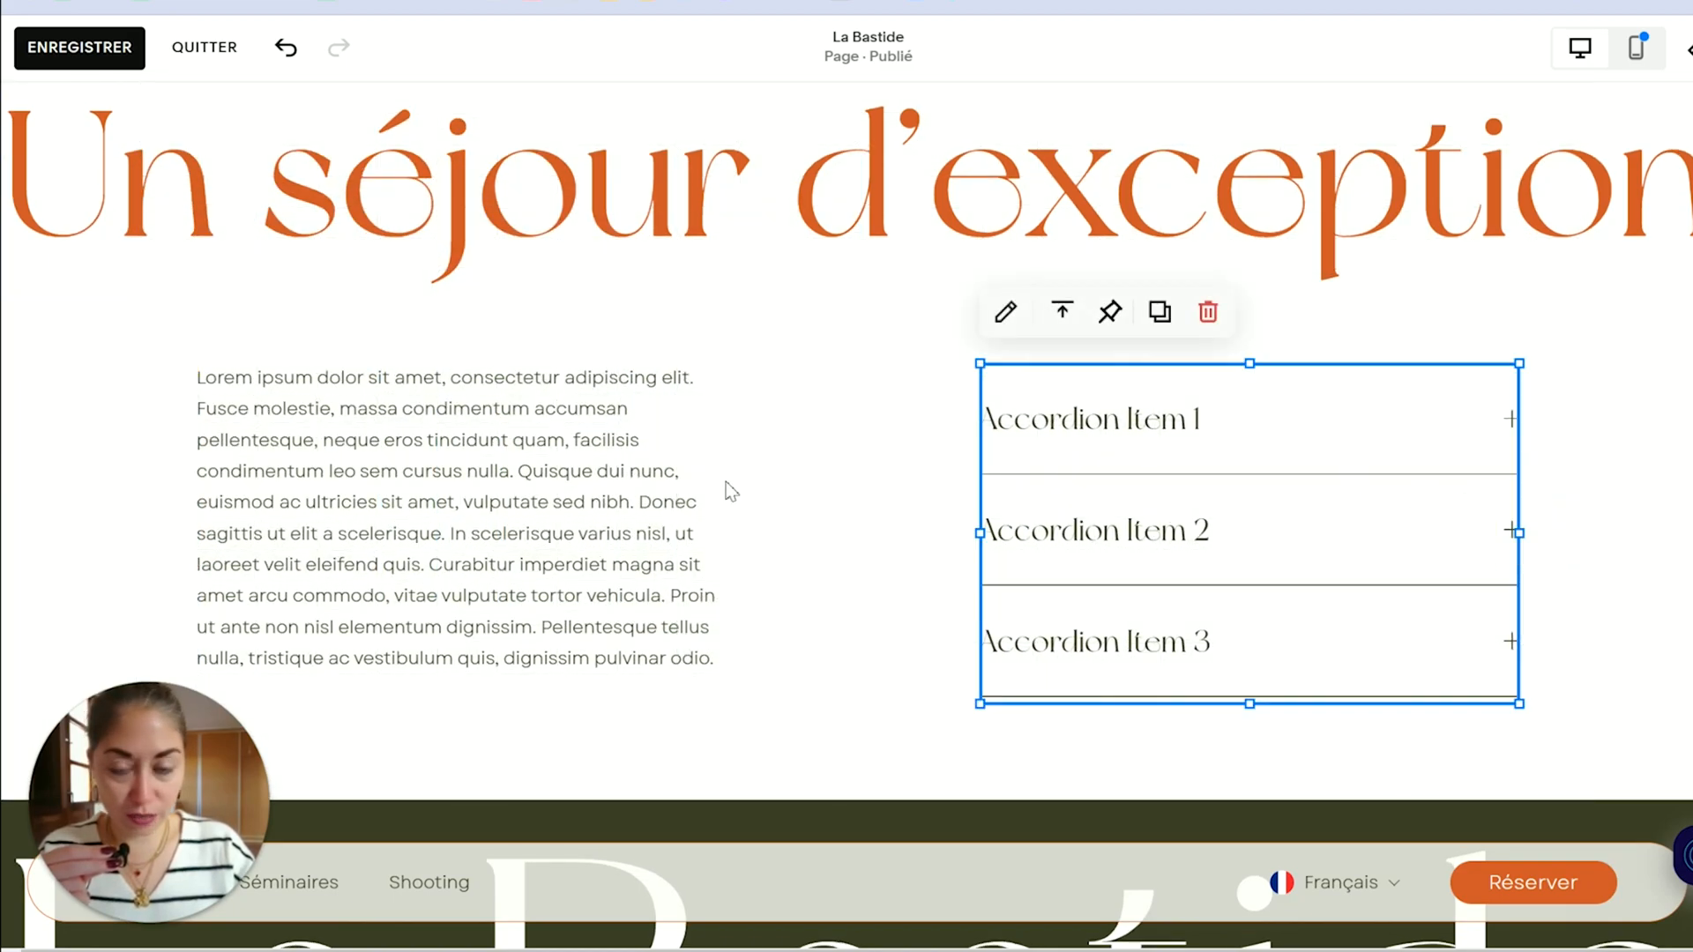
left_click(885, 443)
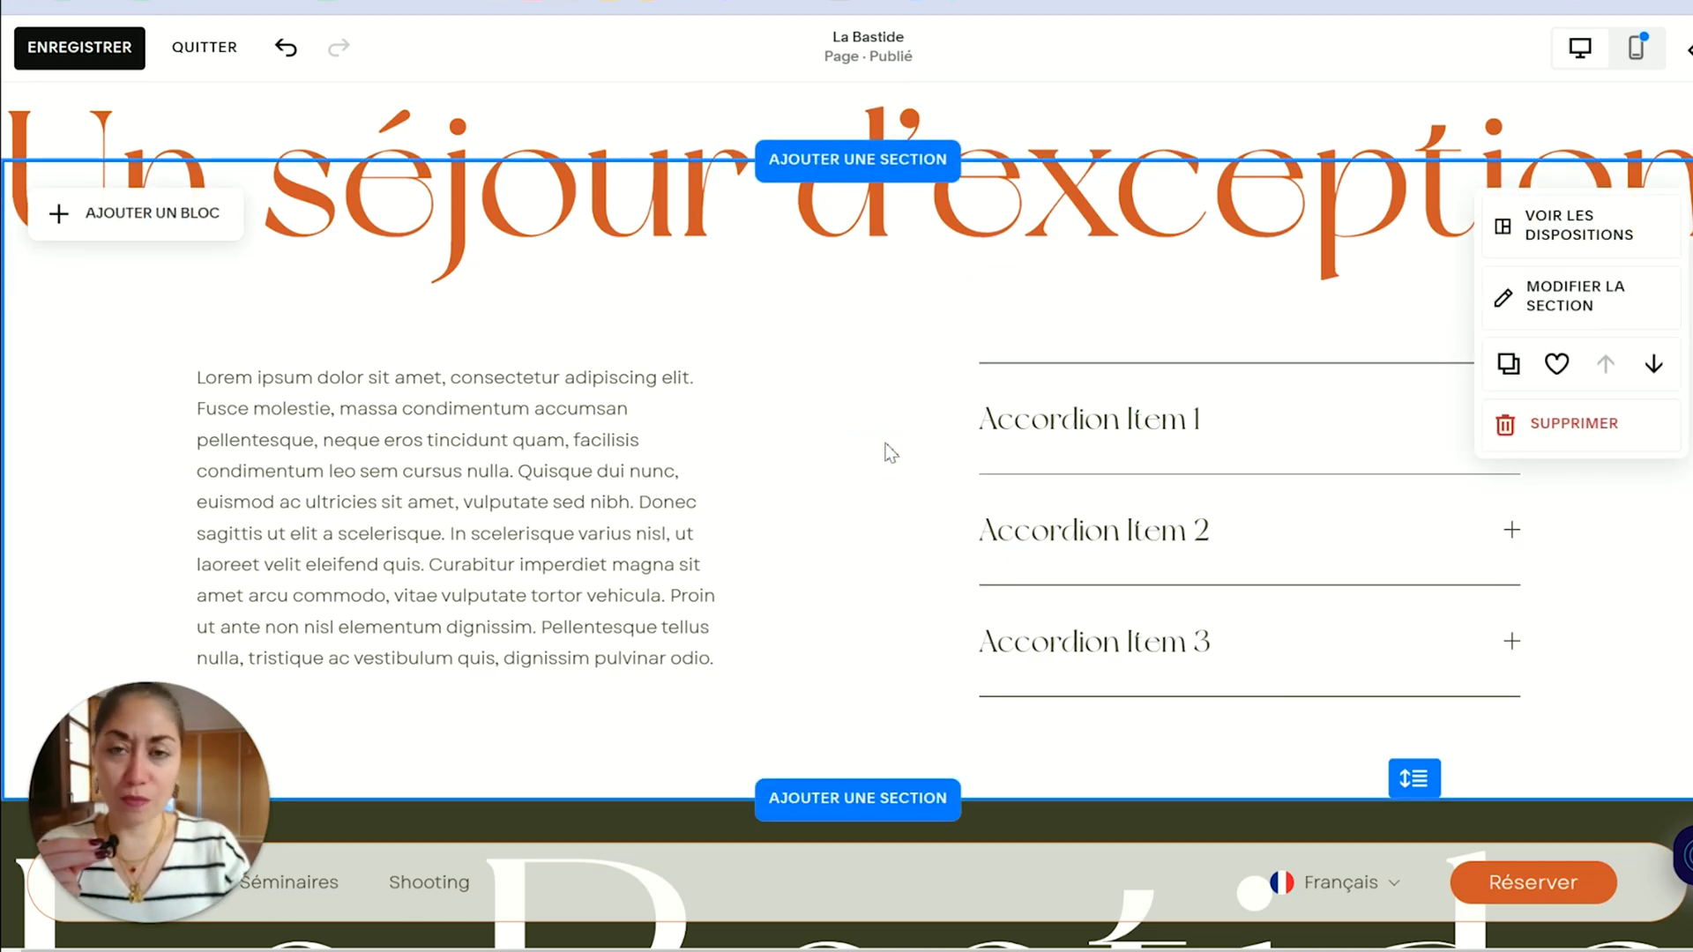
key("g")
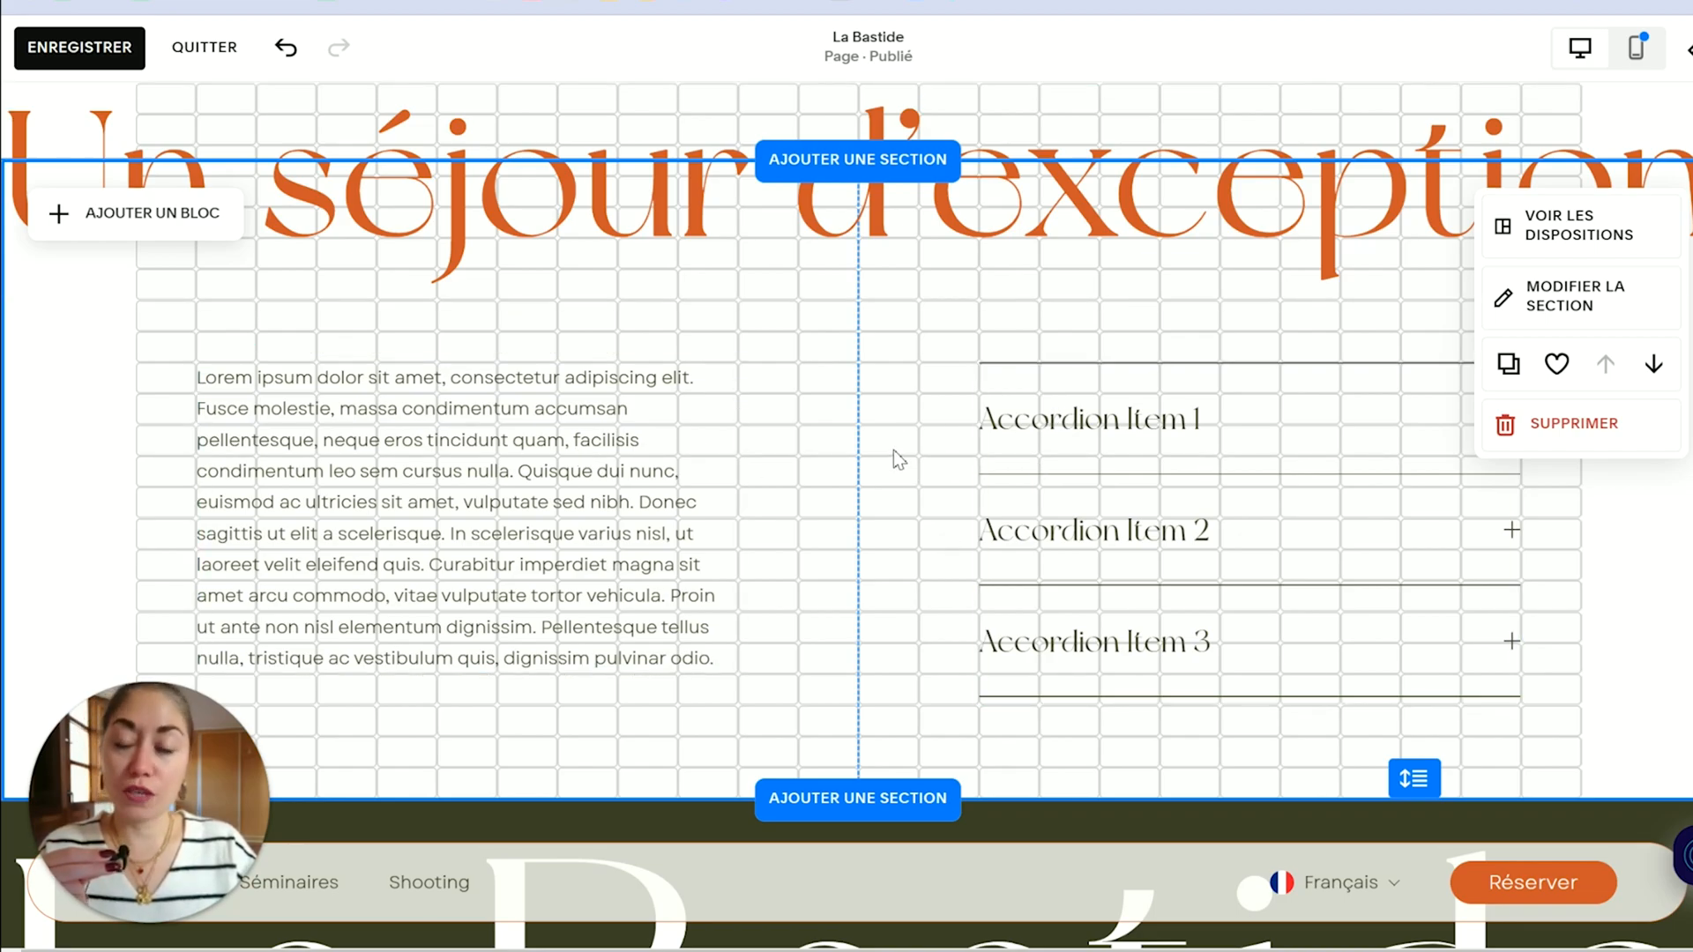
key("g")
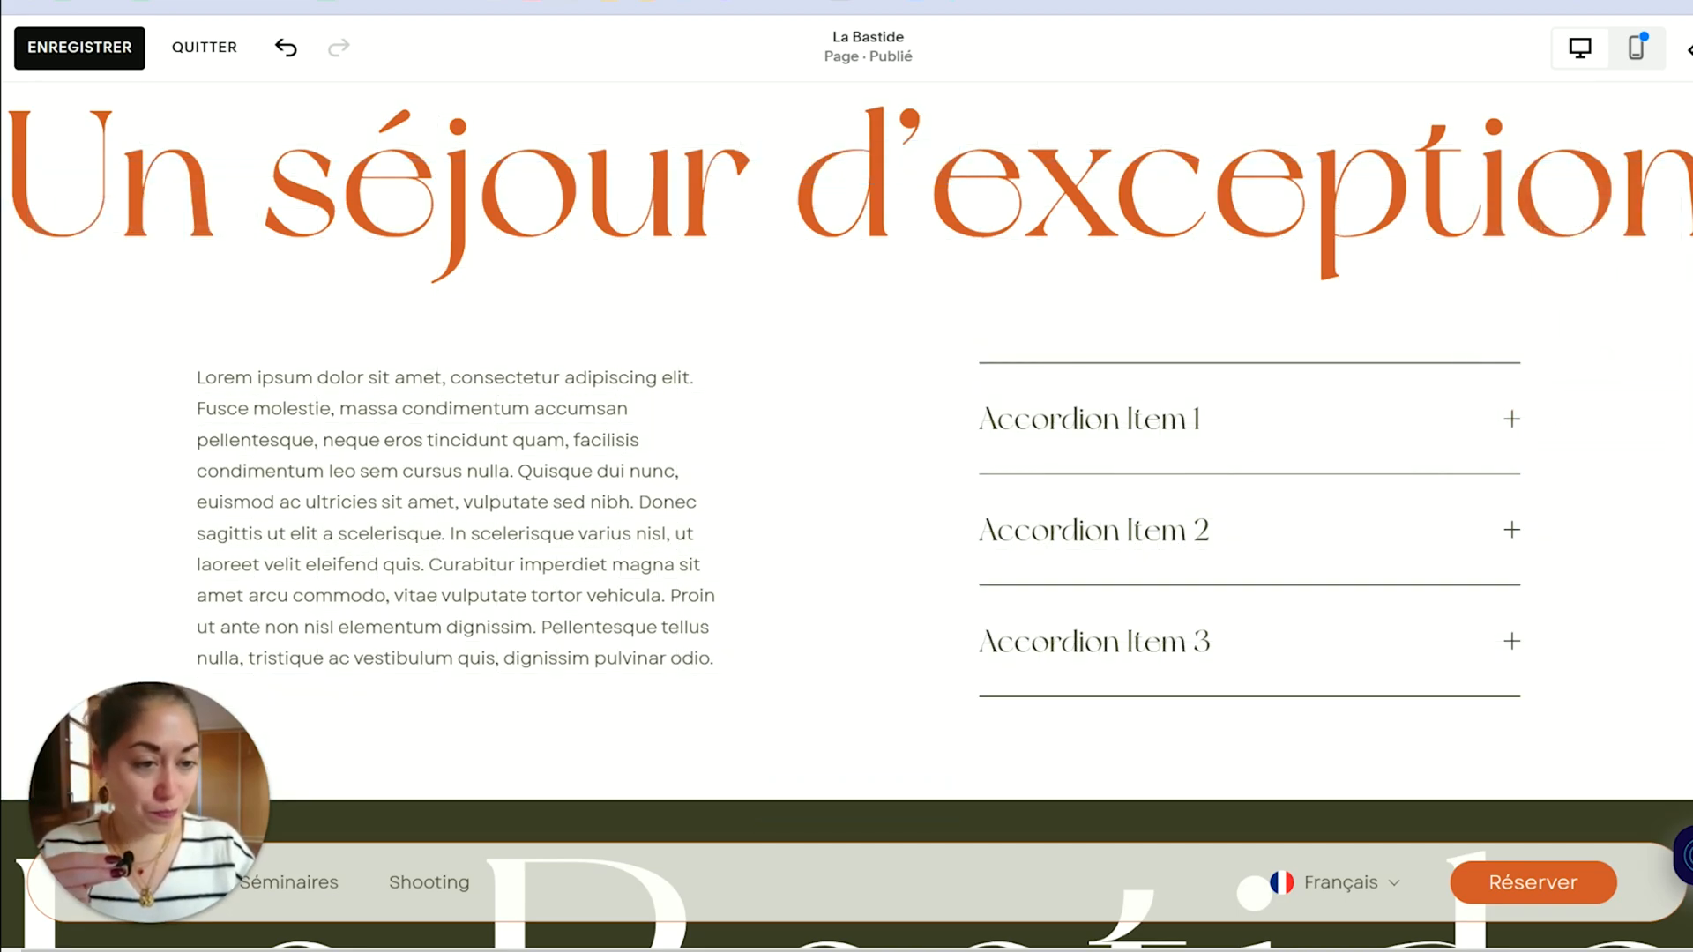
scroll(847, 511, "down", 1)
scroll(846, 512, "up", 1)
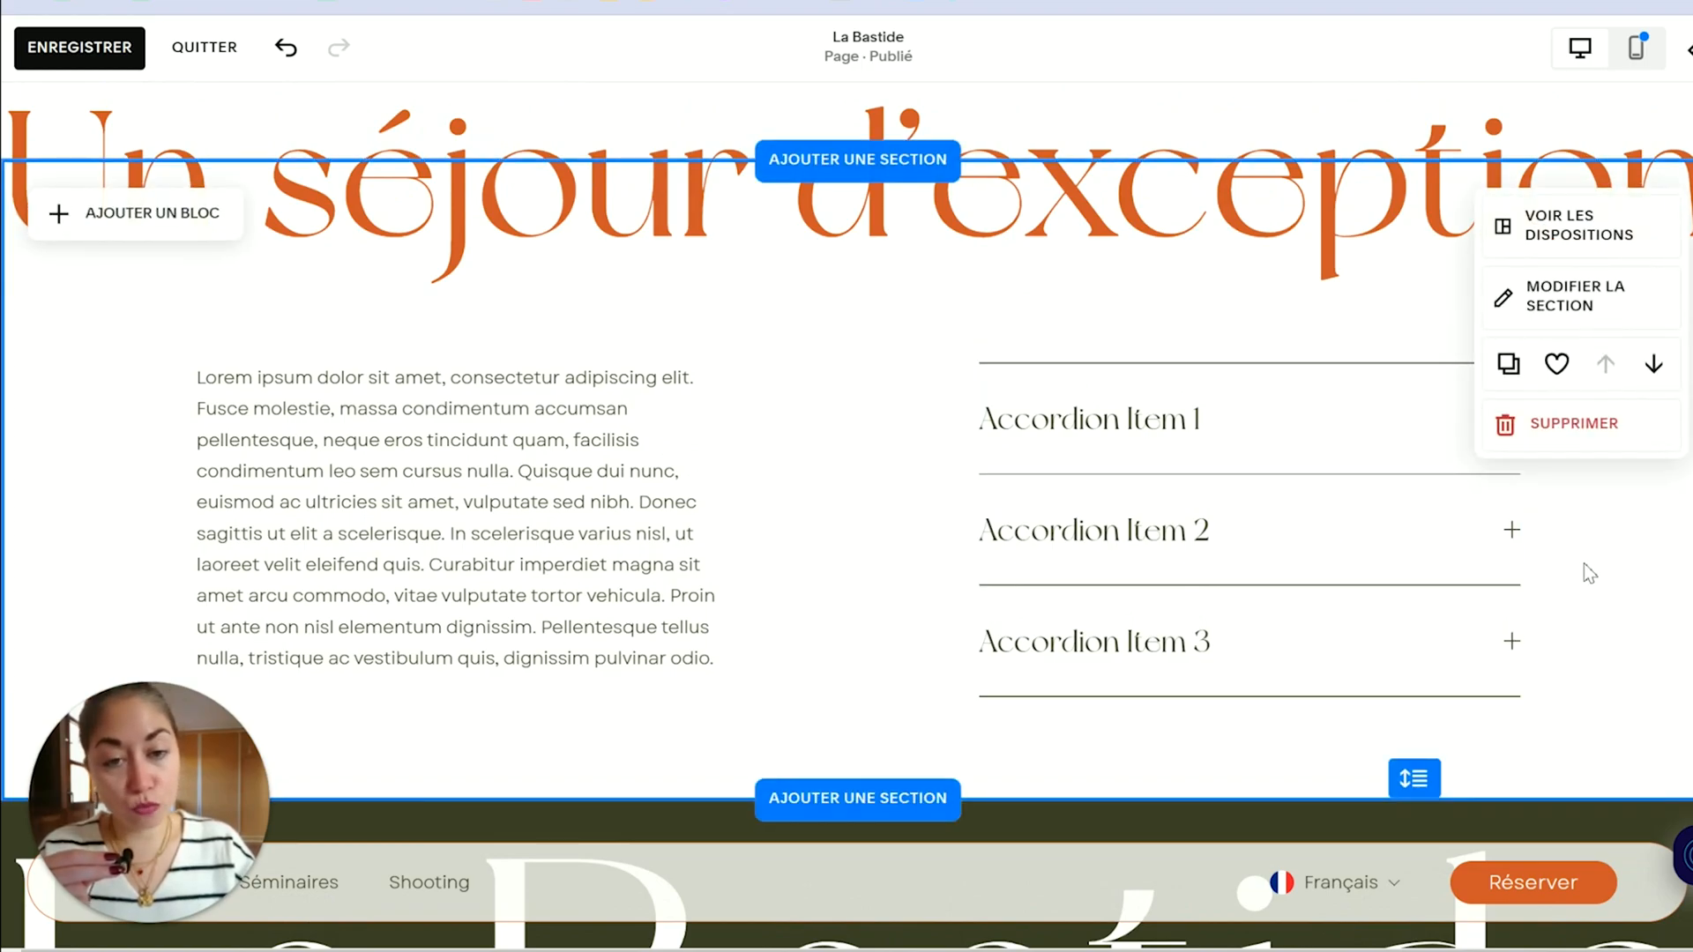
scroll(847, 512, "down", 1)
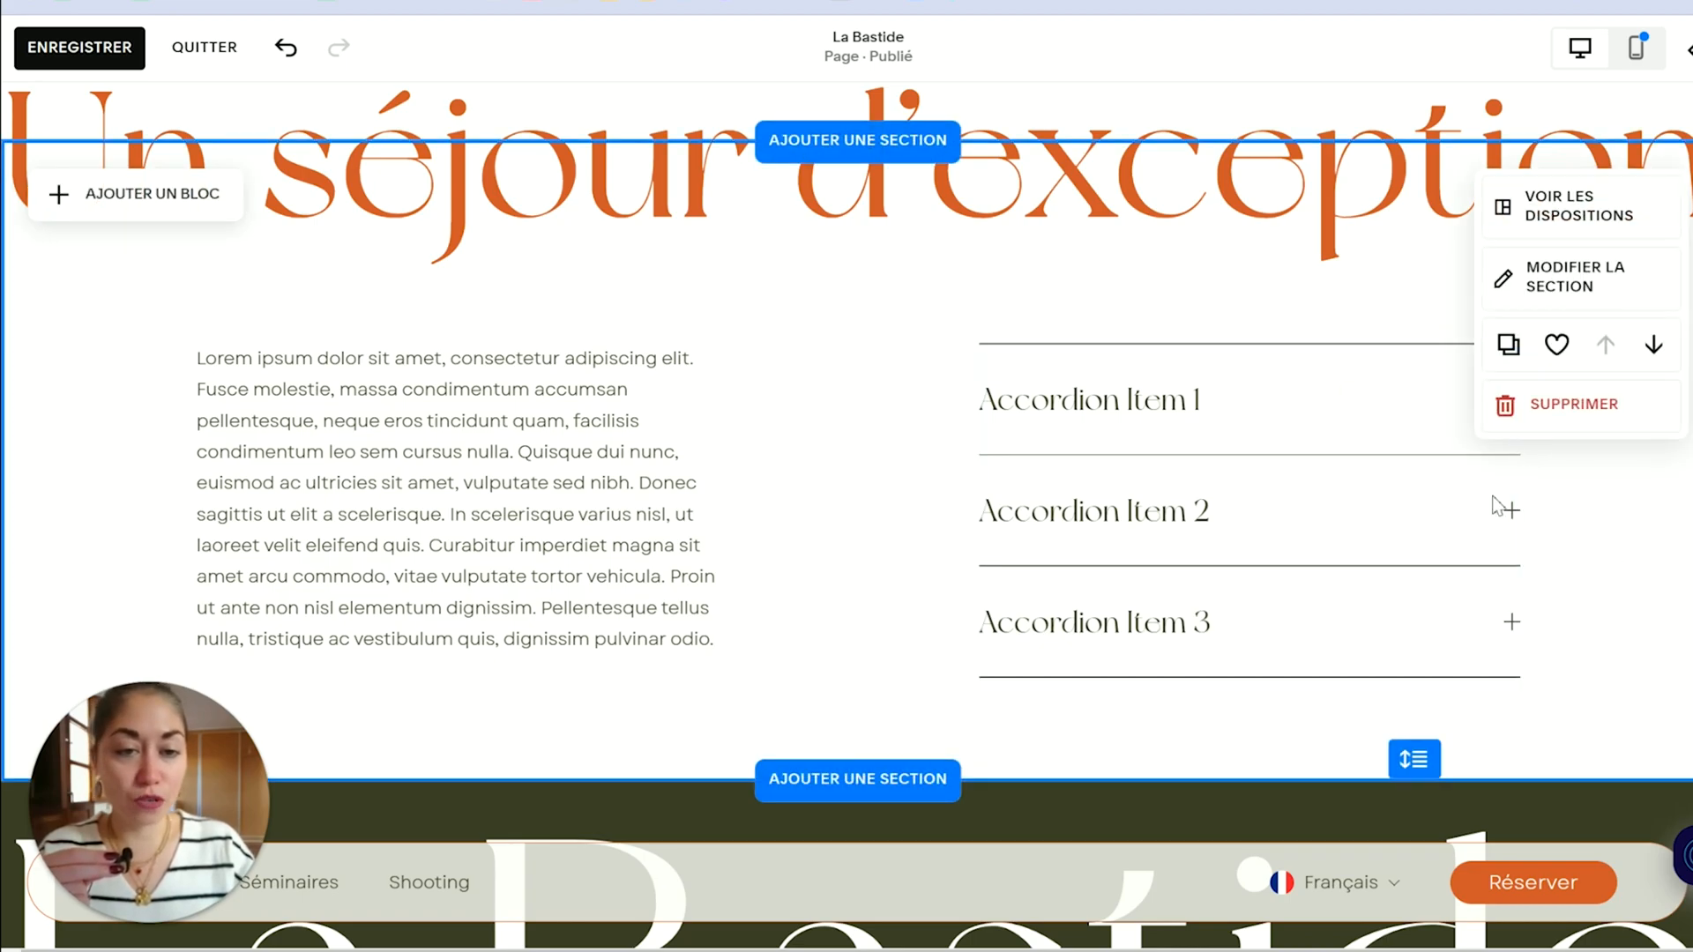
scroll(1224, 718, "down", 3)
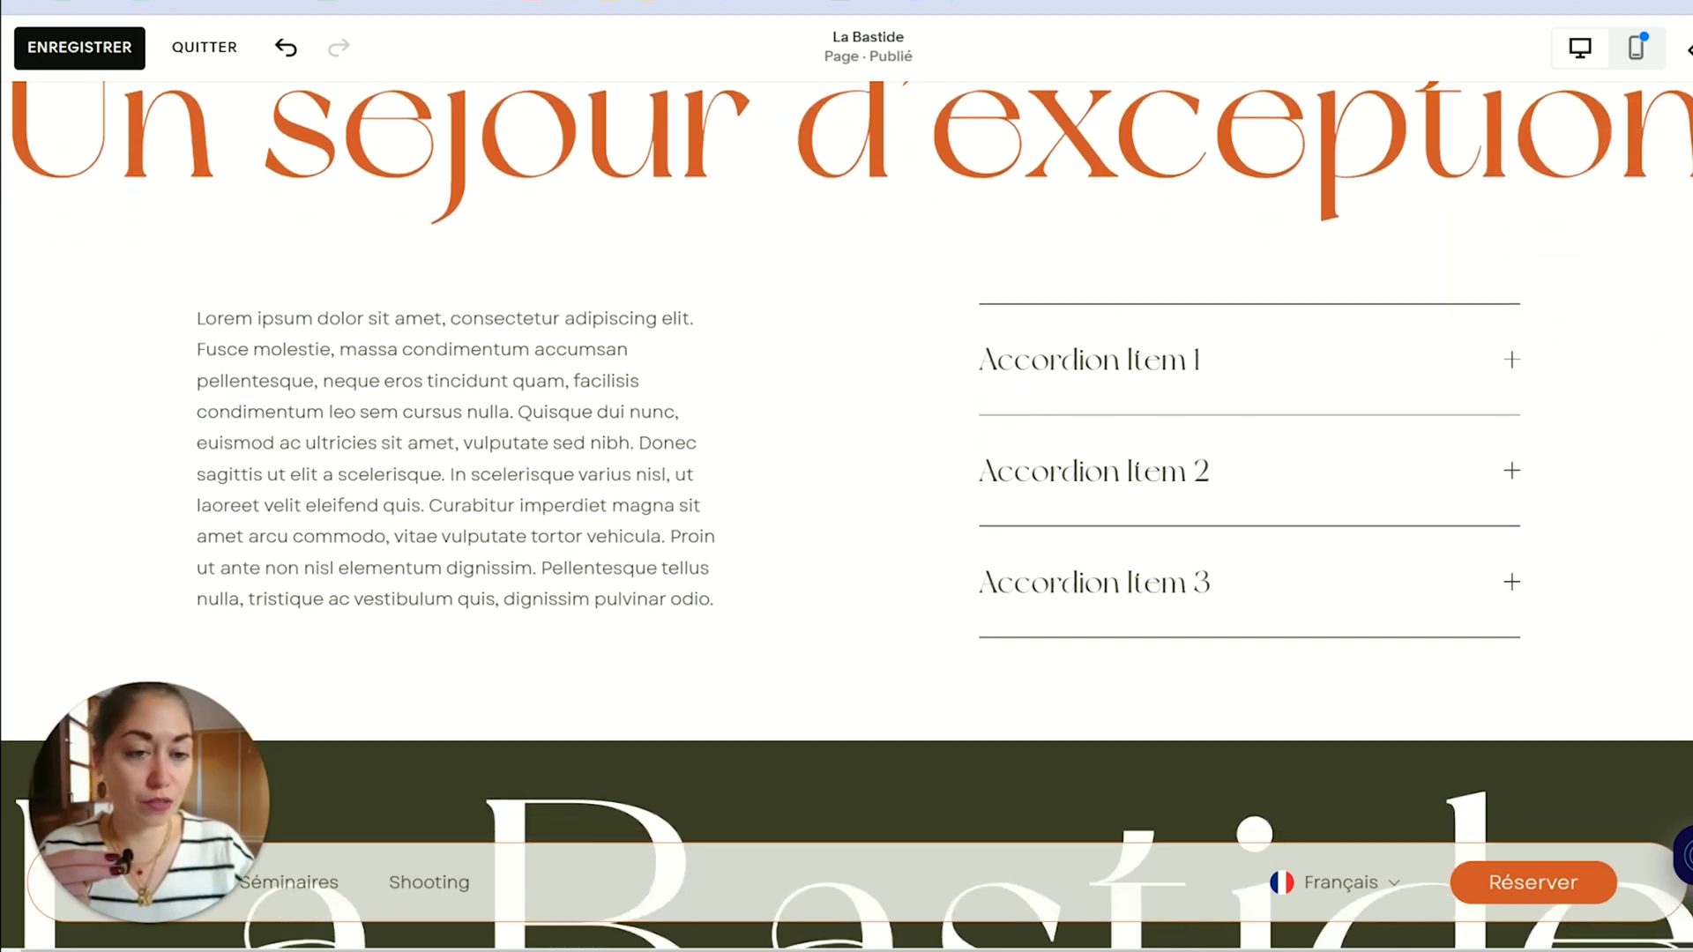
scroll(847, 515, "up", 1)
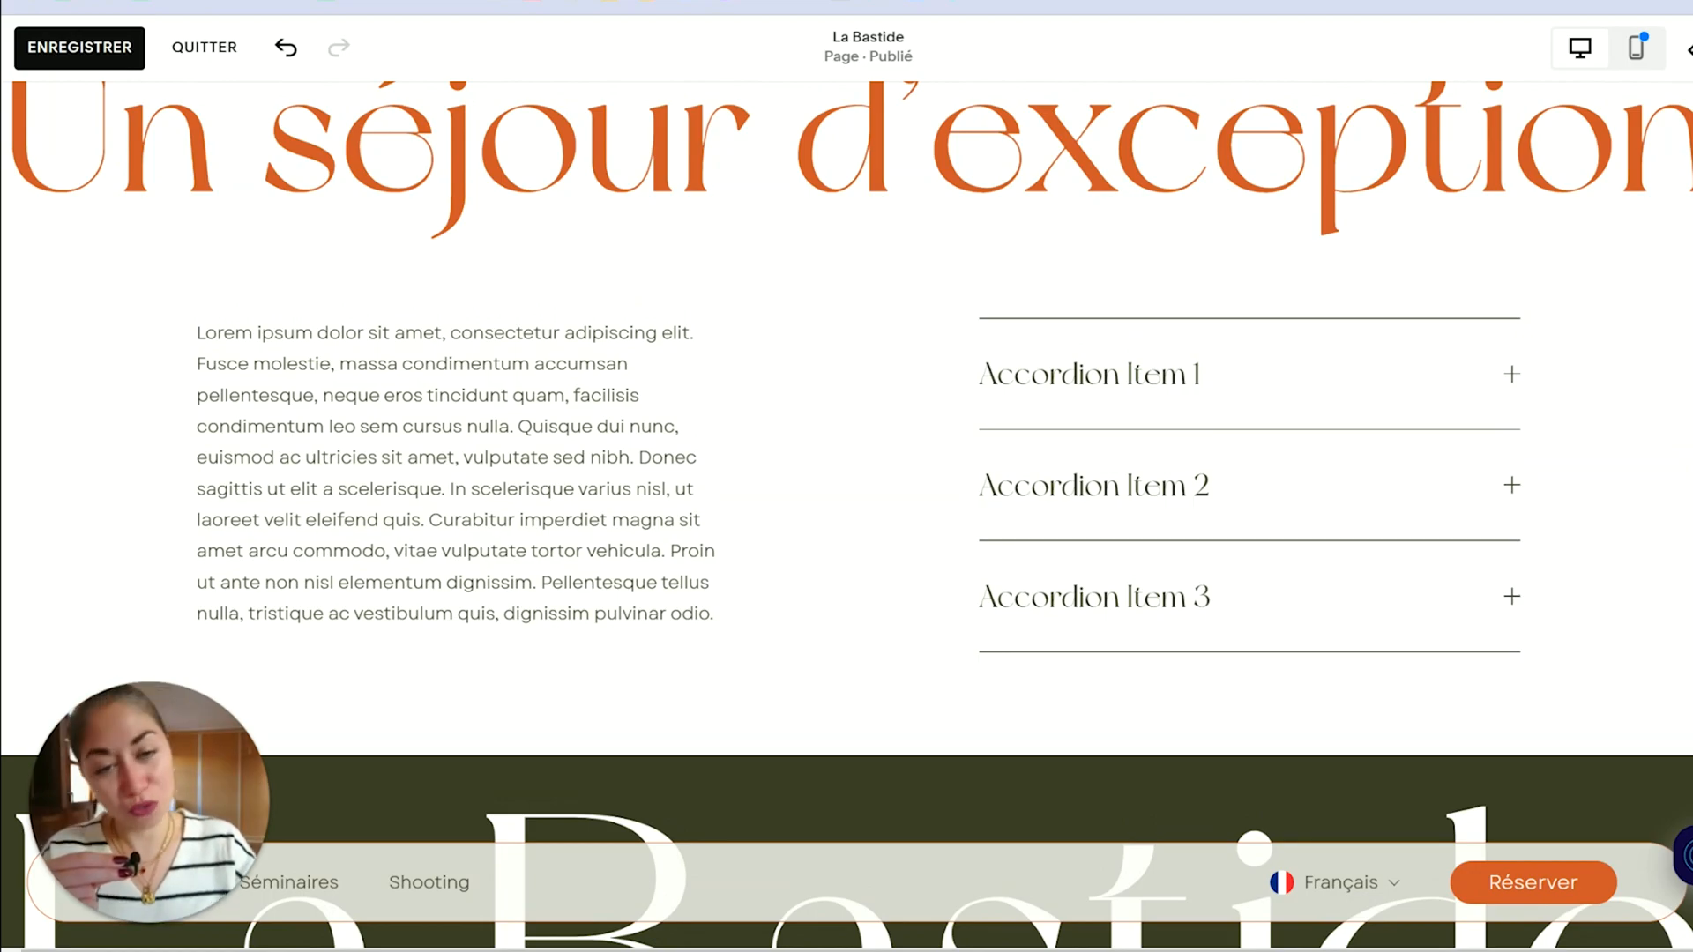
scroll(1526, 441, "up", 1)
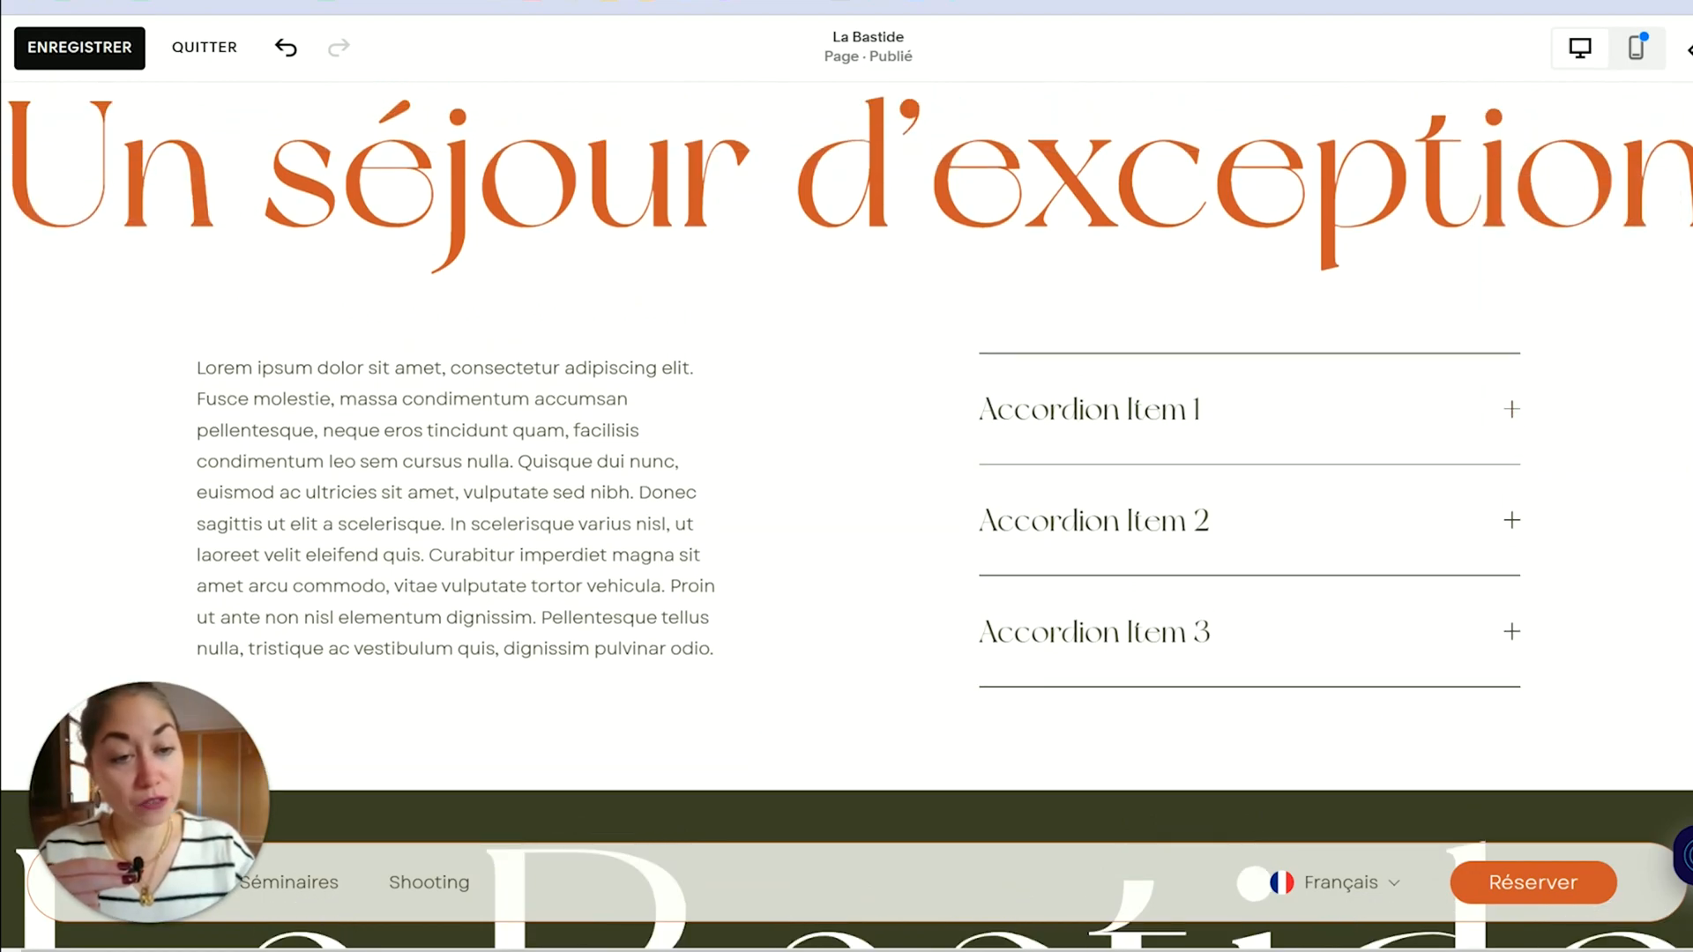
scroll(1558, 609, "down", 2)
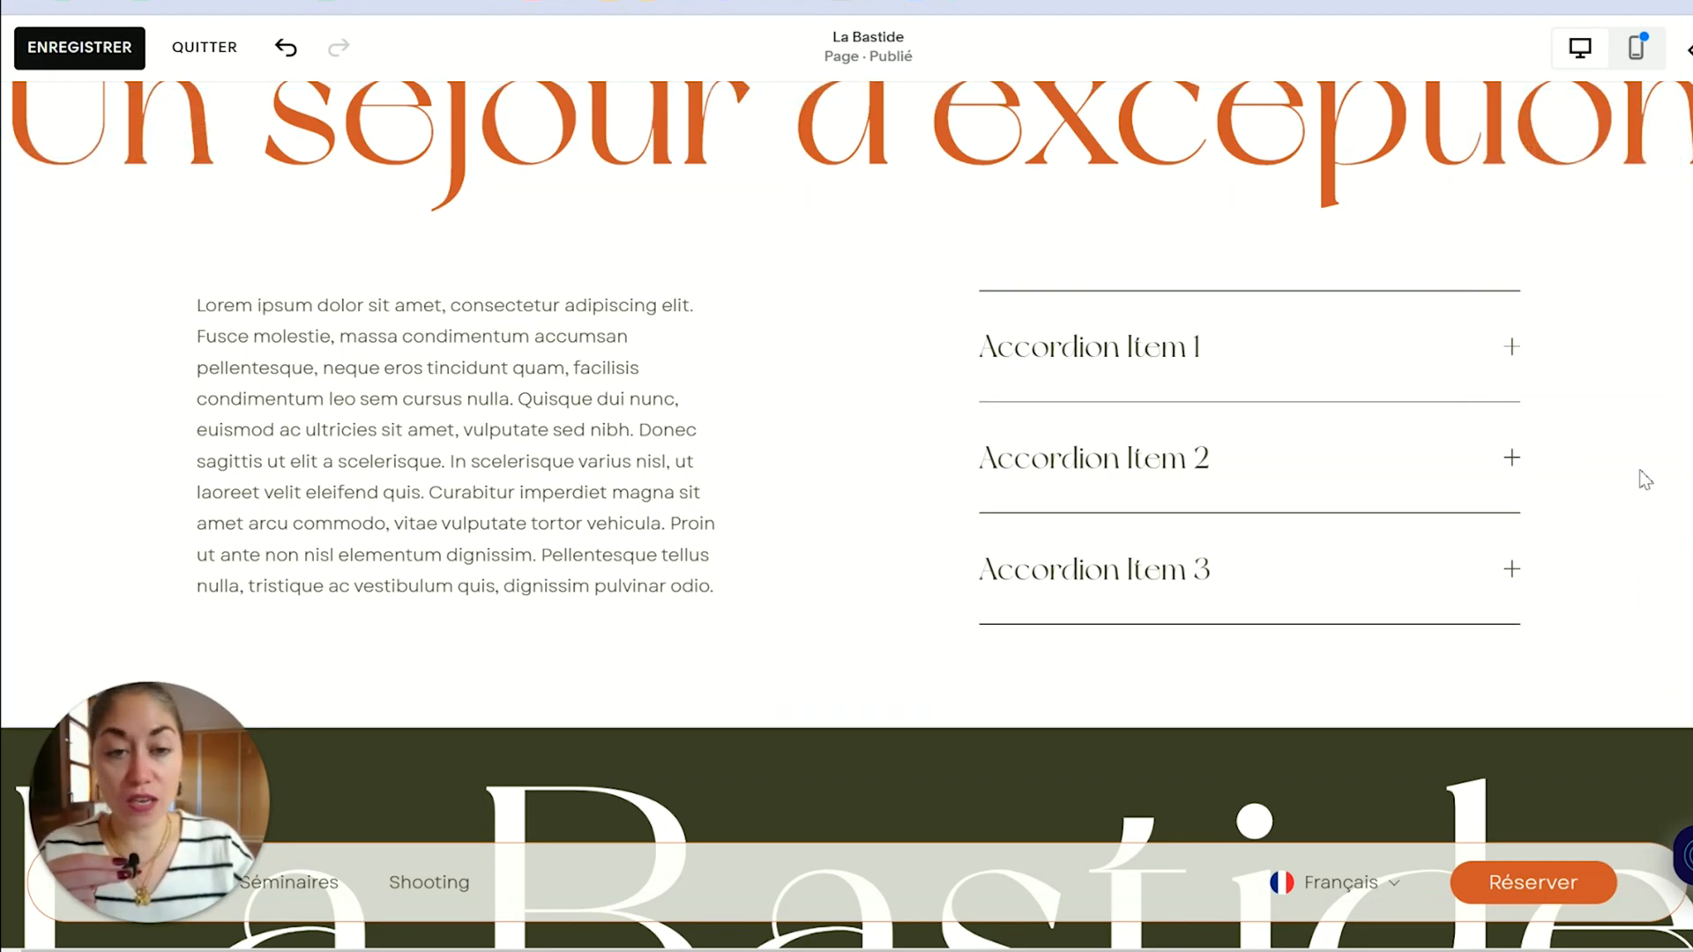
Step: Open the accordion block's content for editing and title its first item "La Singulière"
left_click(1274, 465)
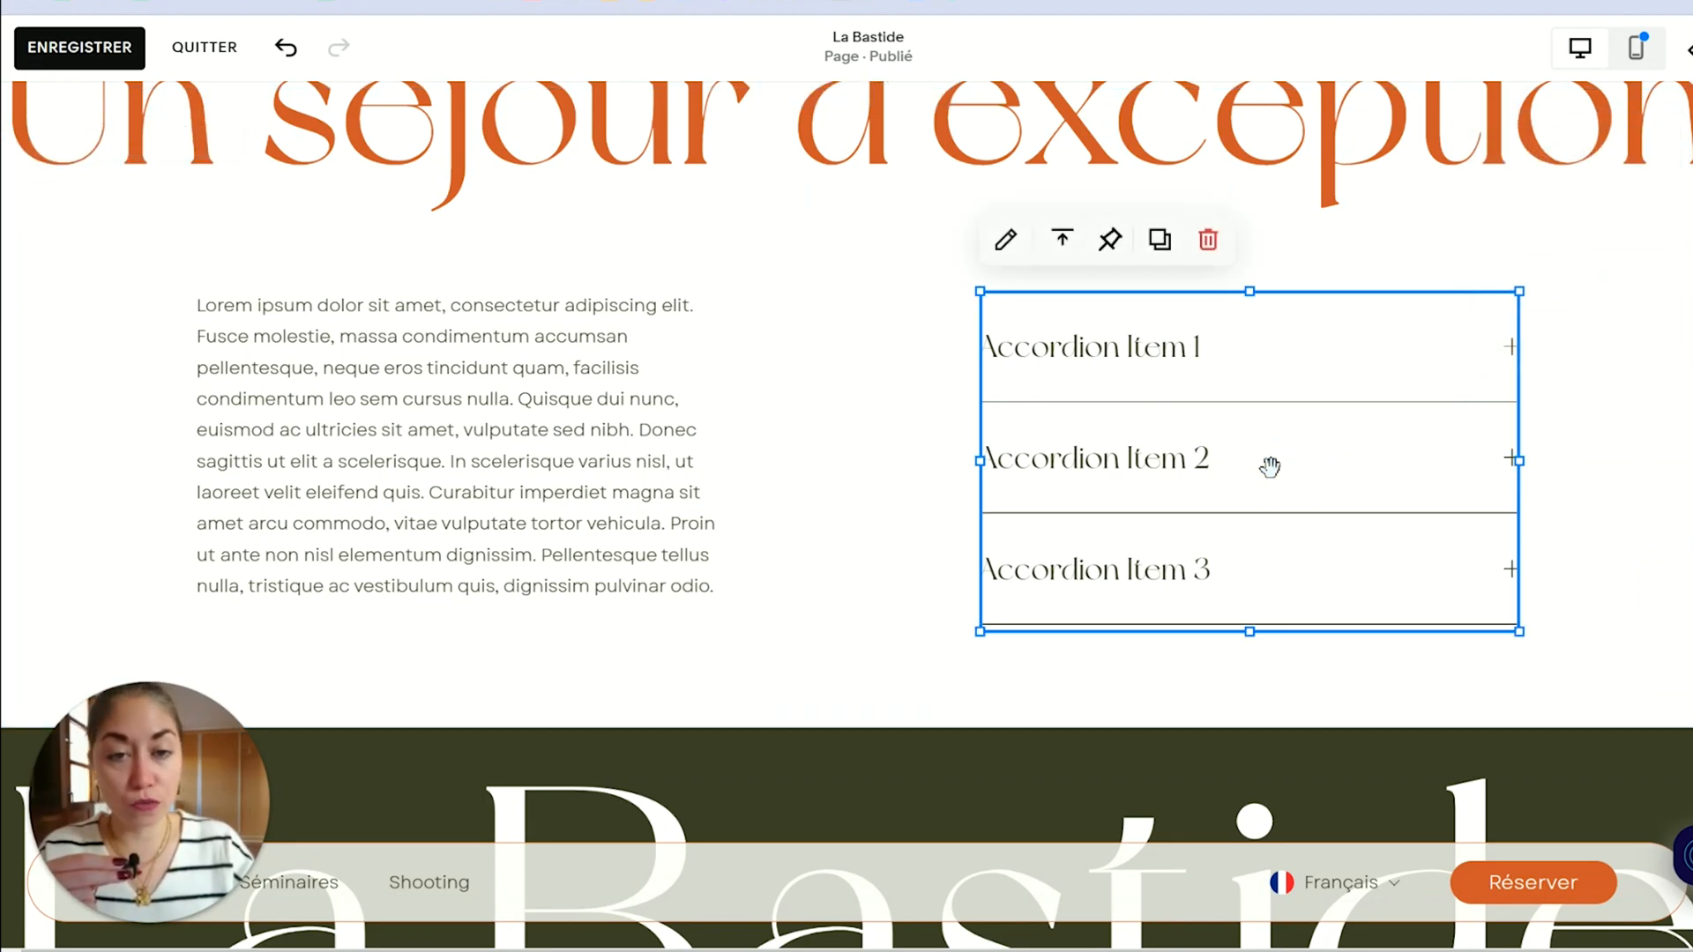
left_click(1005, 239)
left_click_drag(1577, 314, 599, 179)
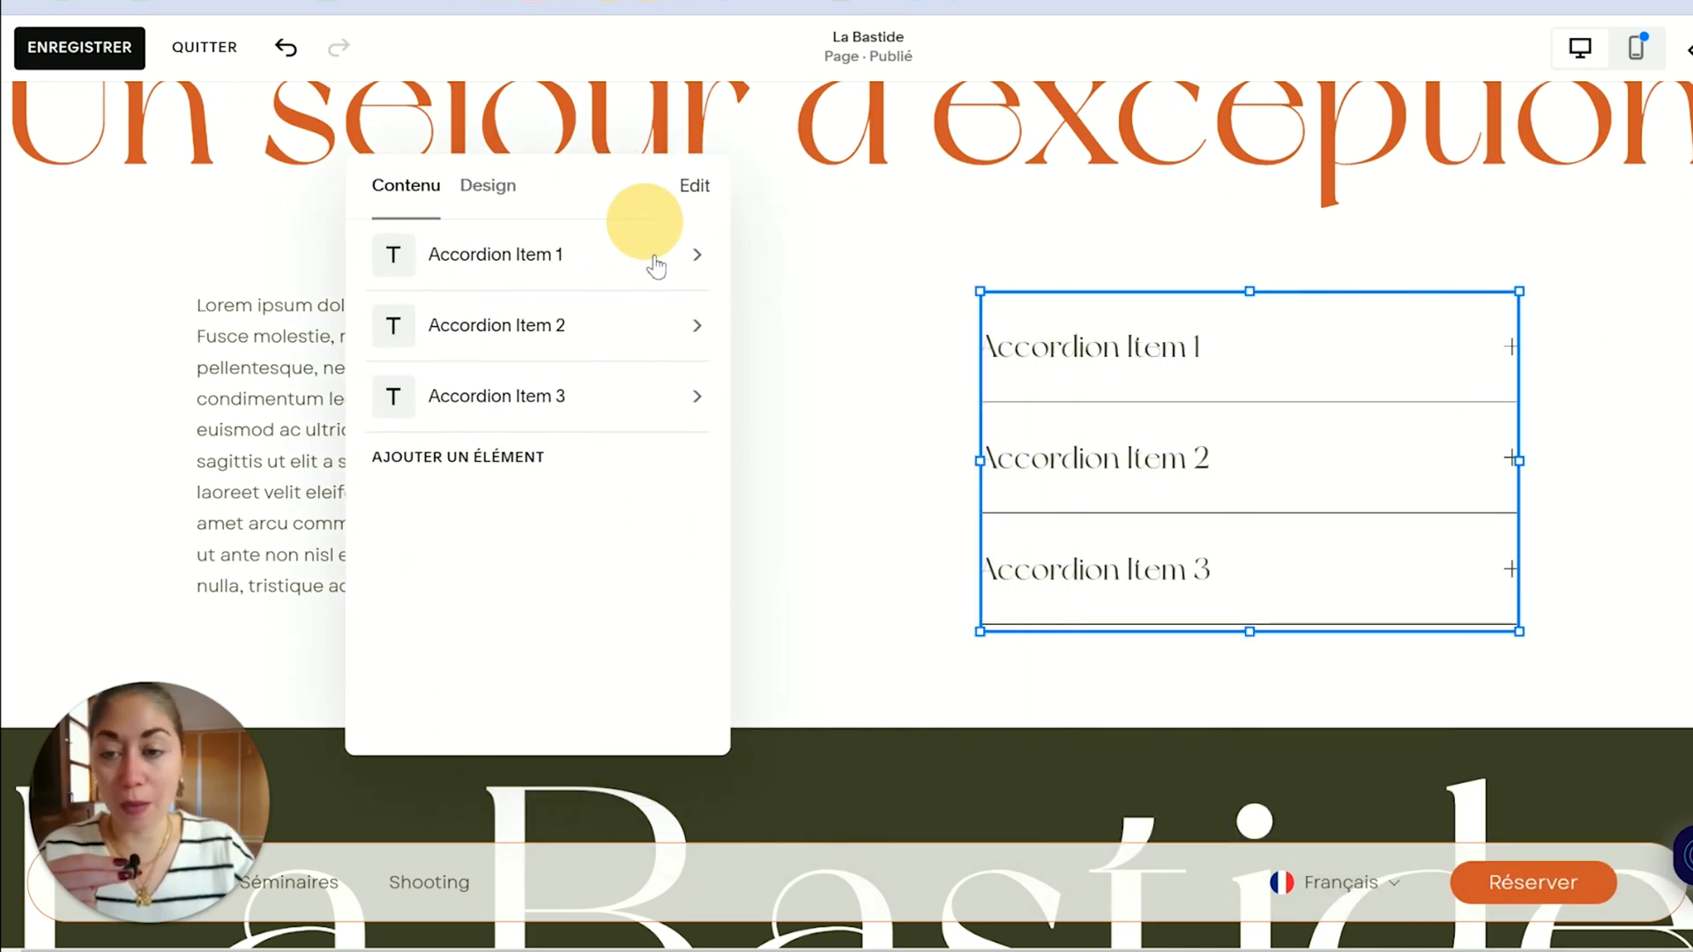
left_click(569, 264)
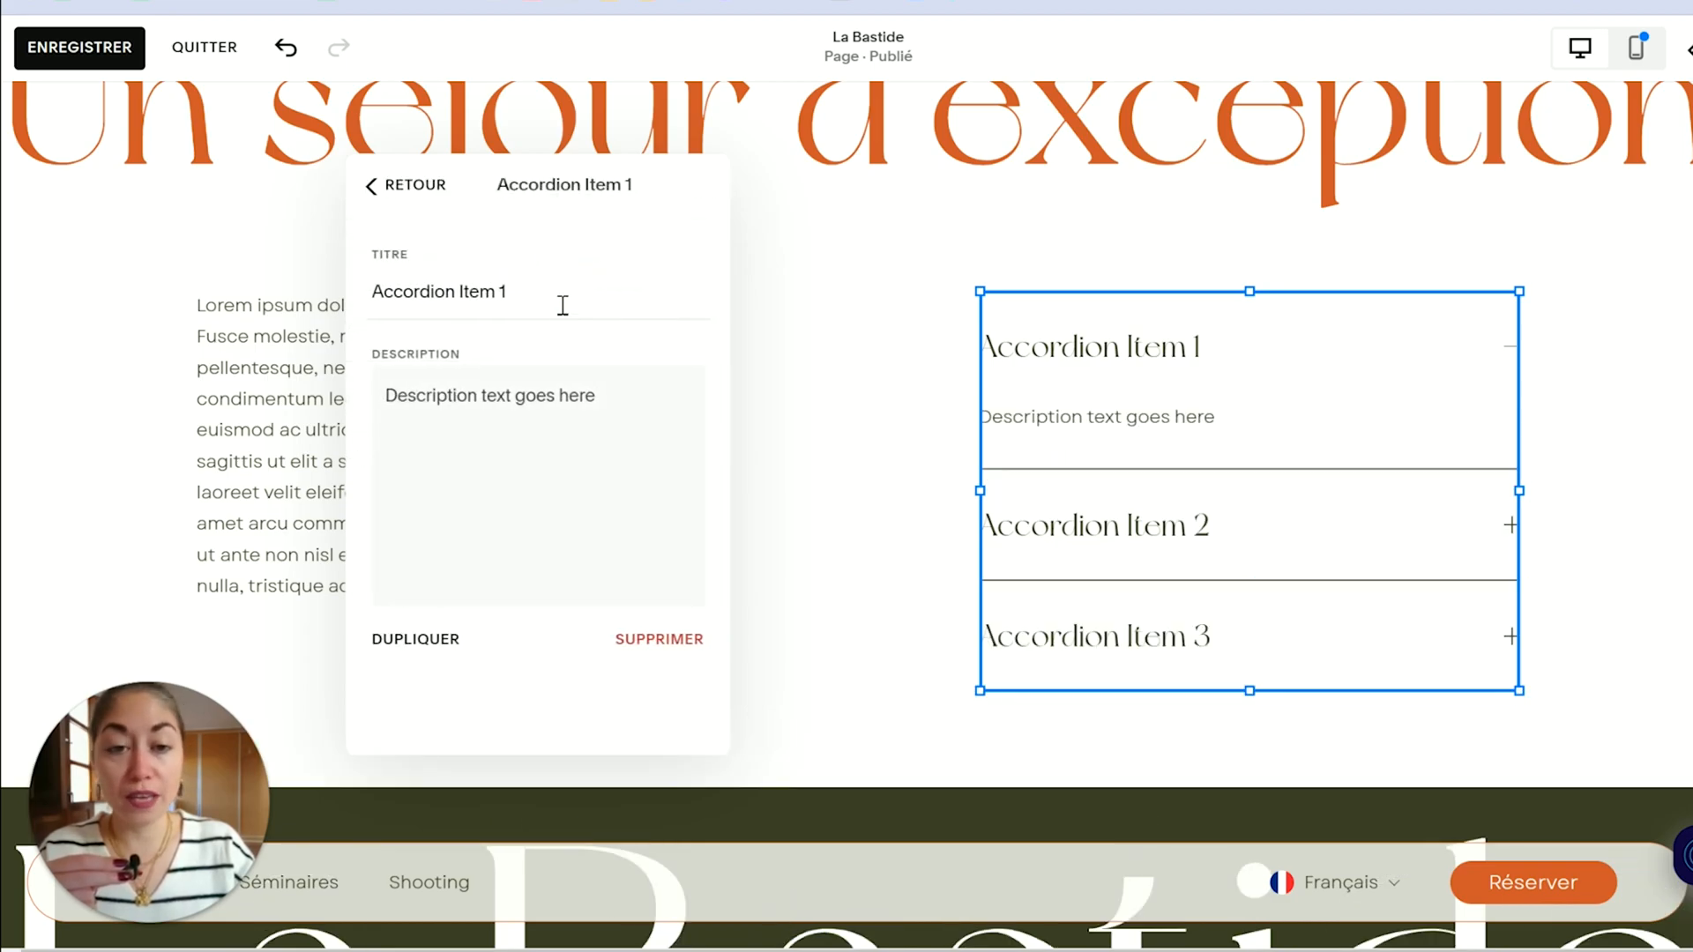
triple_click(562, 292)
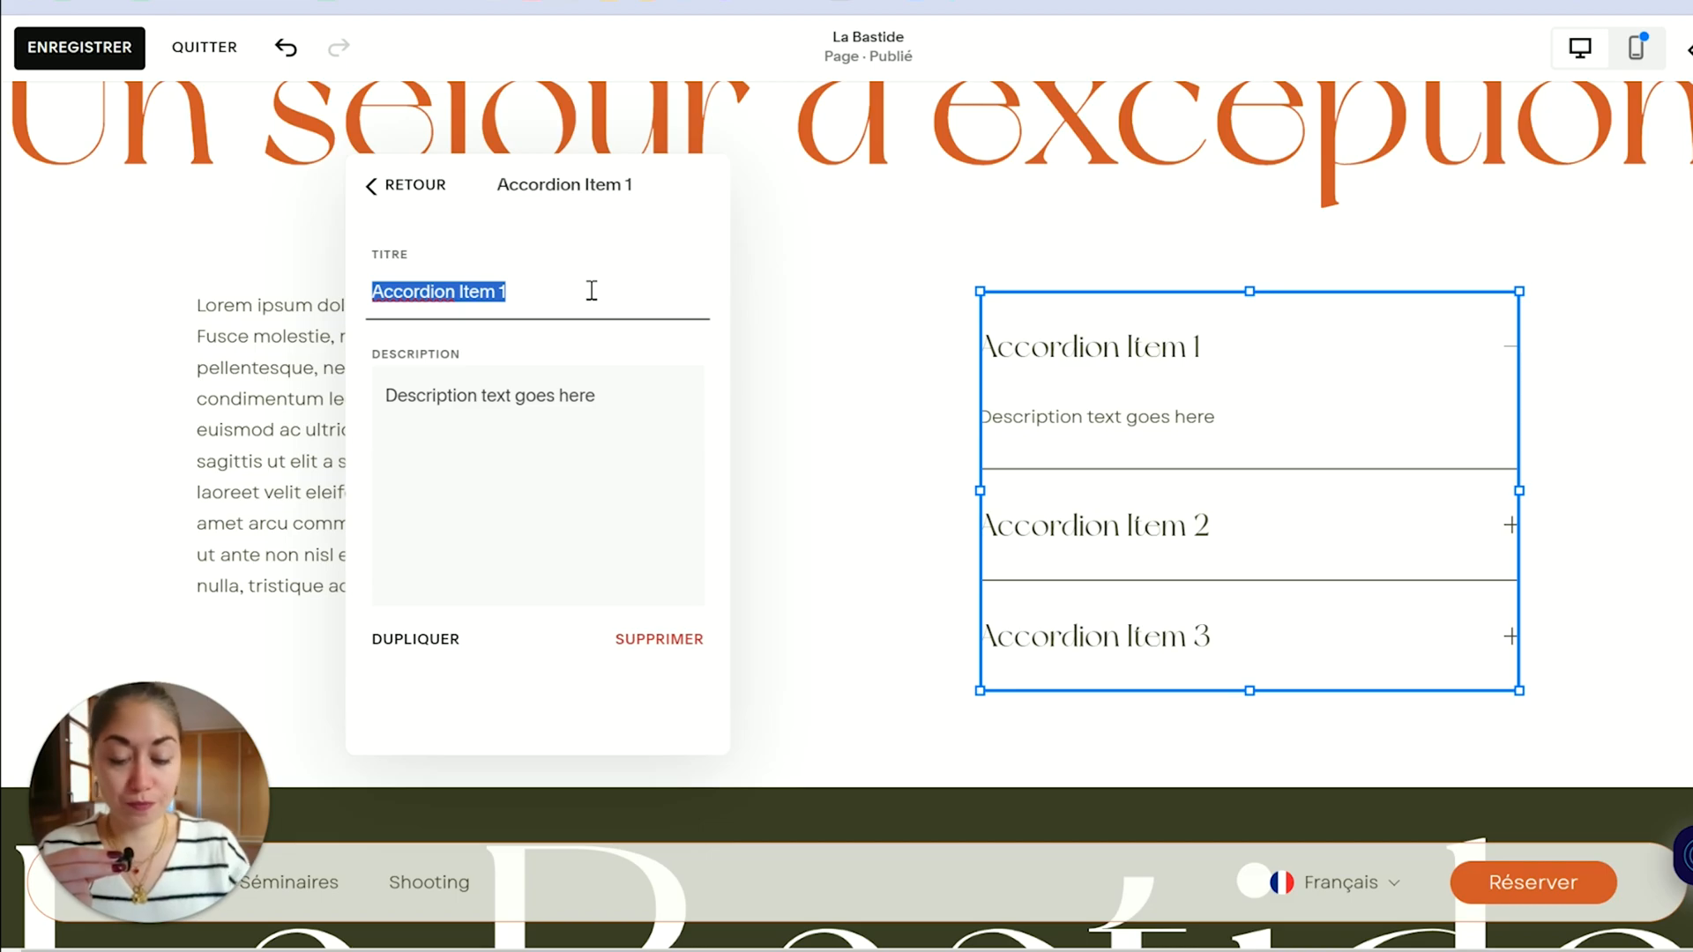
type("La Singulière")
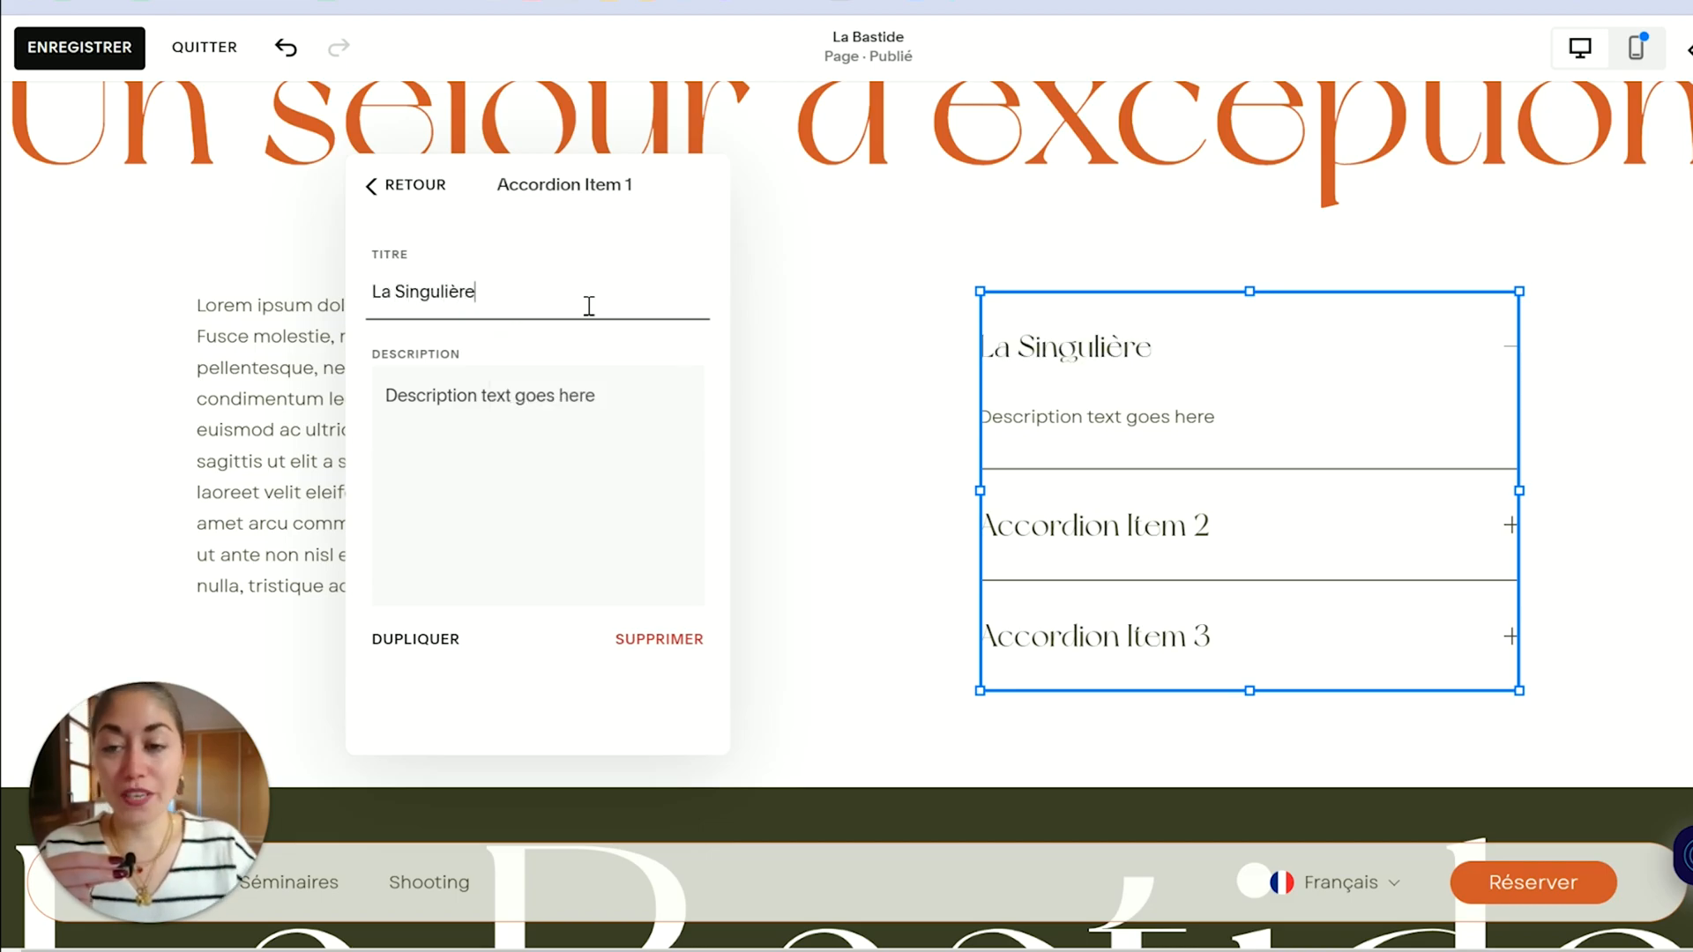
Step: Copy the first four sentences from the Lorem Ipsum web page and use them as La Singulière's description
left_click(1482, 7)
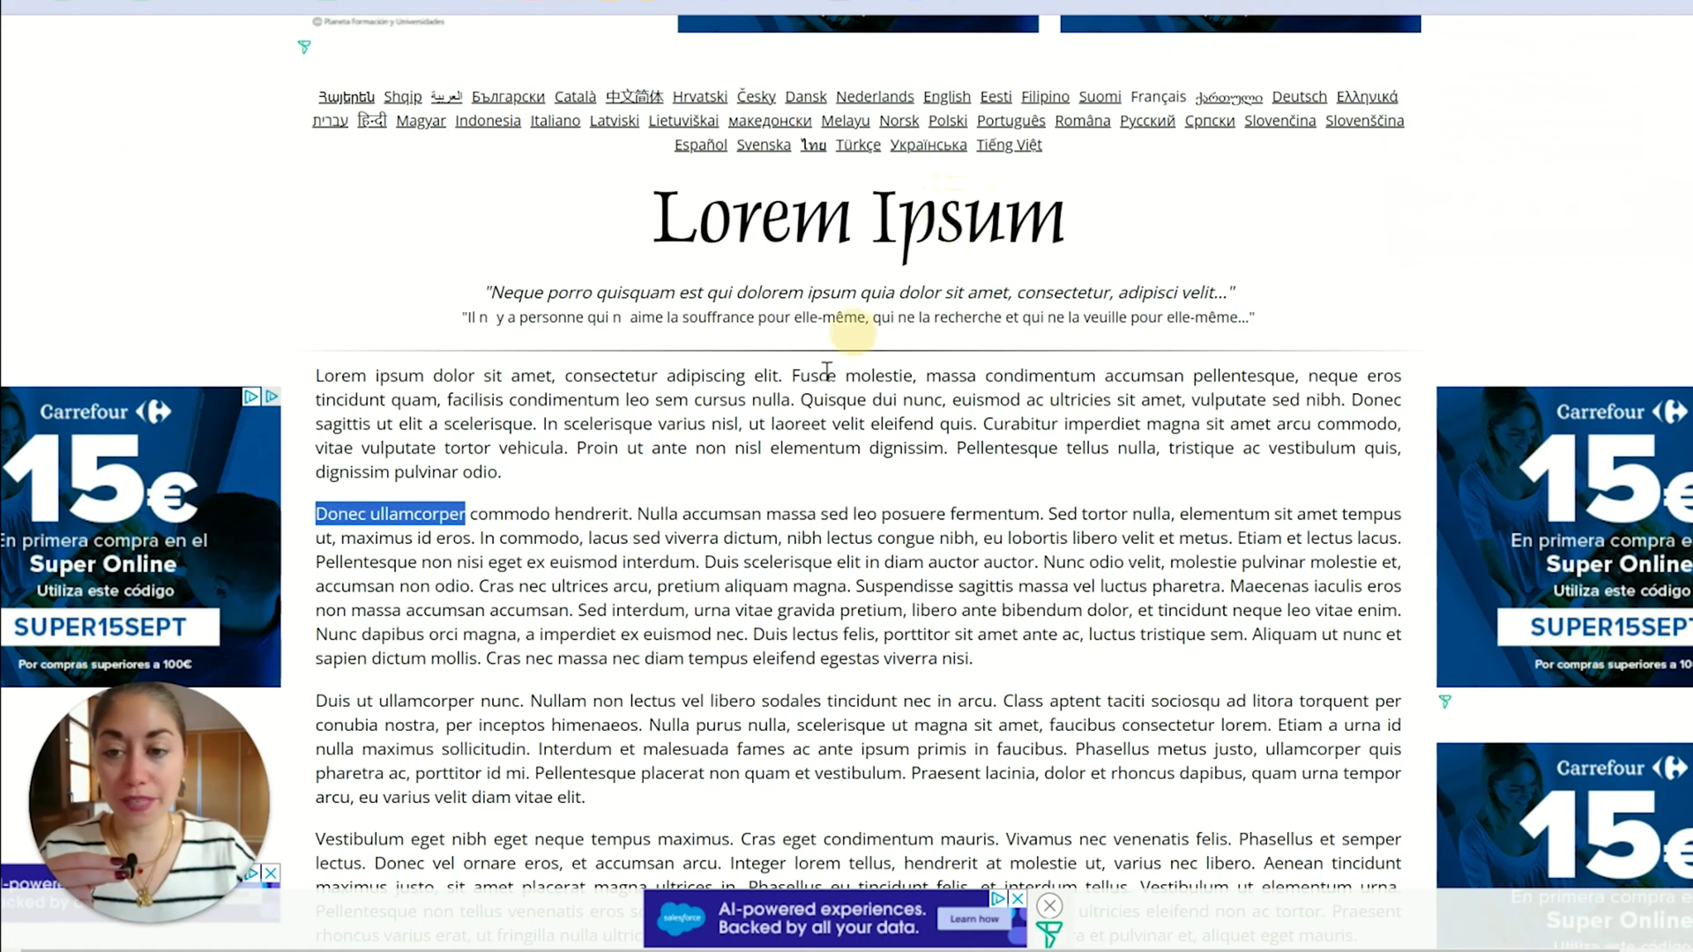
left_click(548, 448)
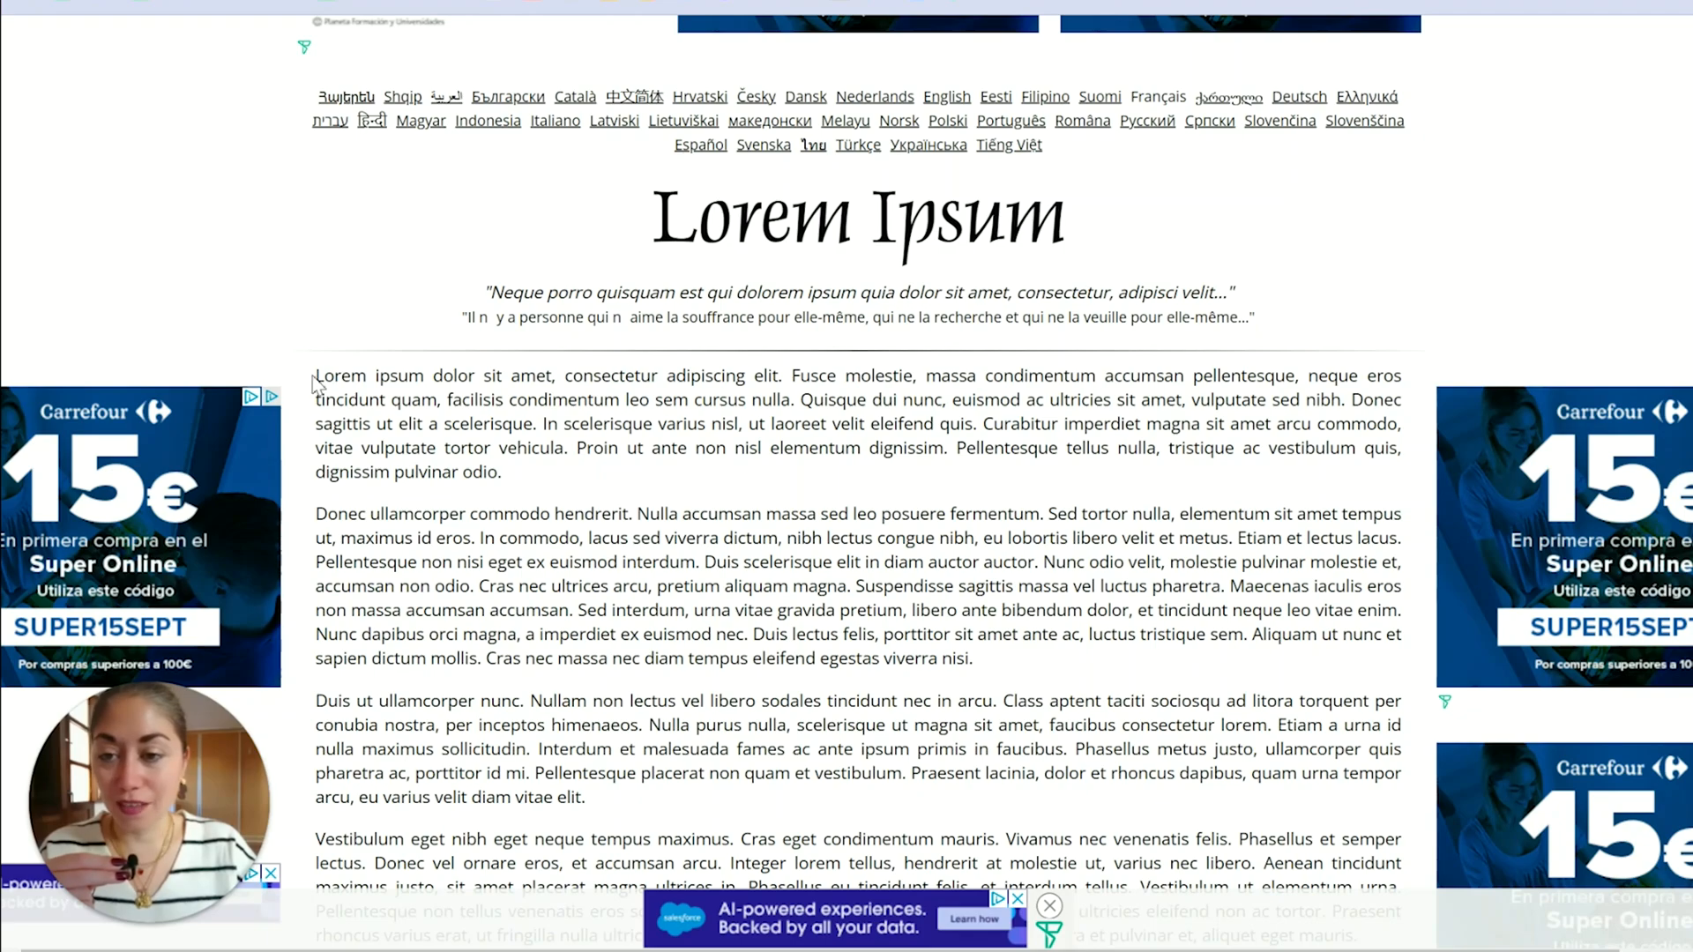
left_click_drag(316, 376, 535, 425)
key("ctrl+c")
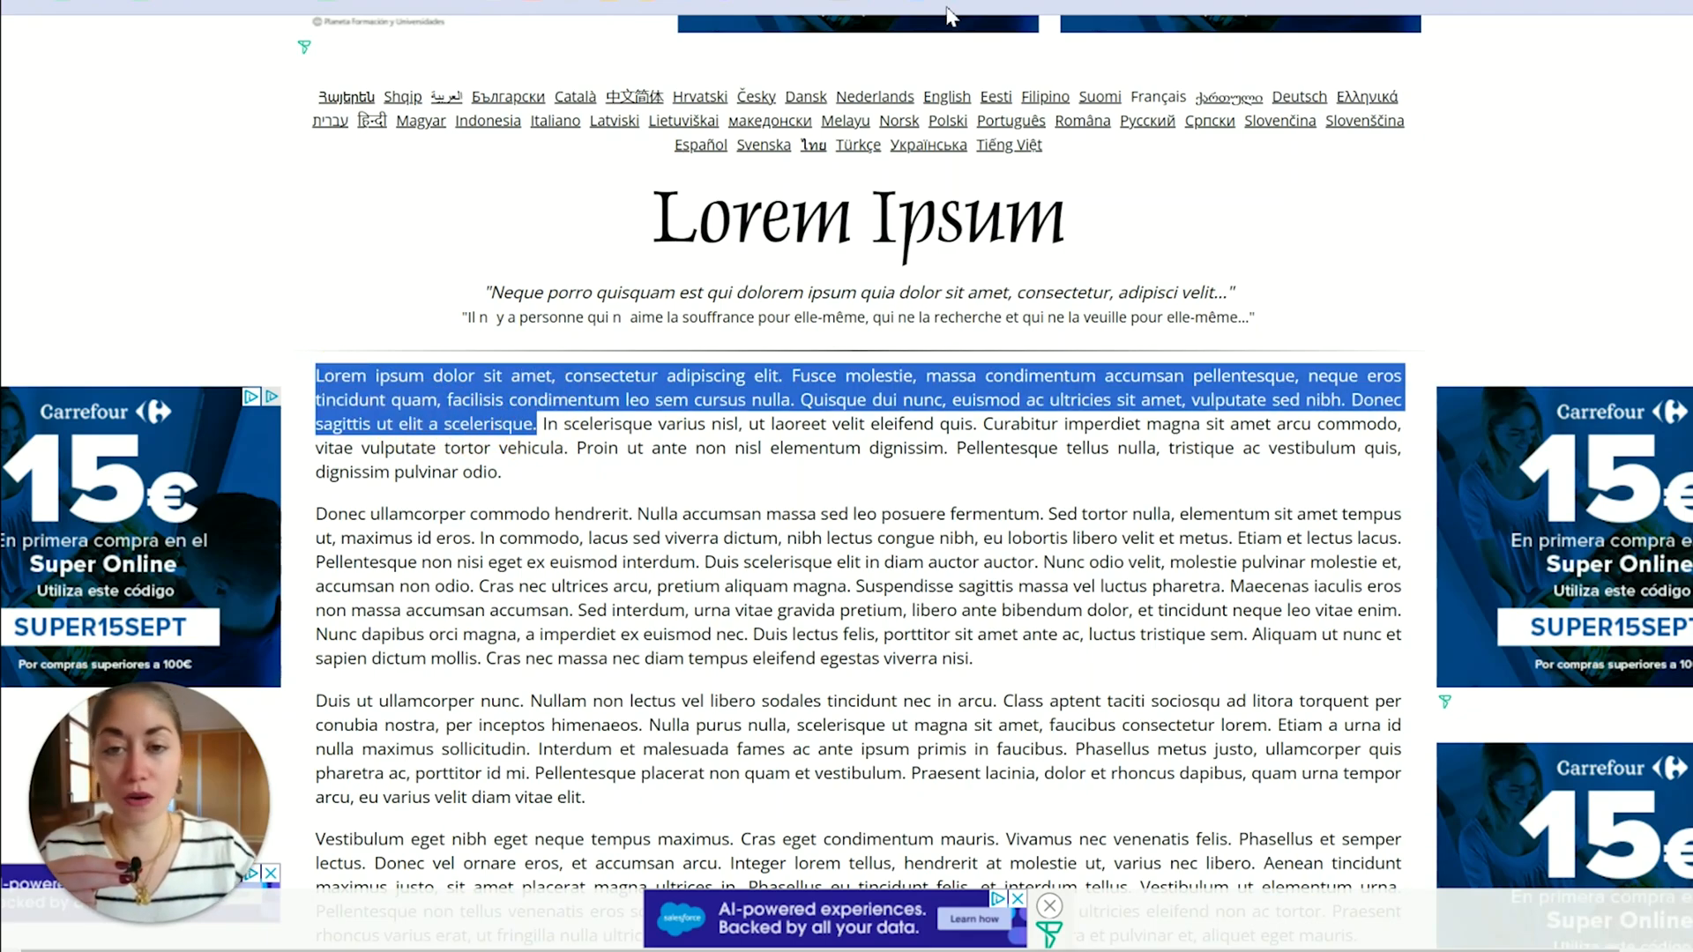
key("alt+Tab")
left_click_drag(591, 395, 385, 396)
key("ctrl+v")
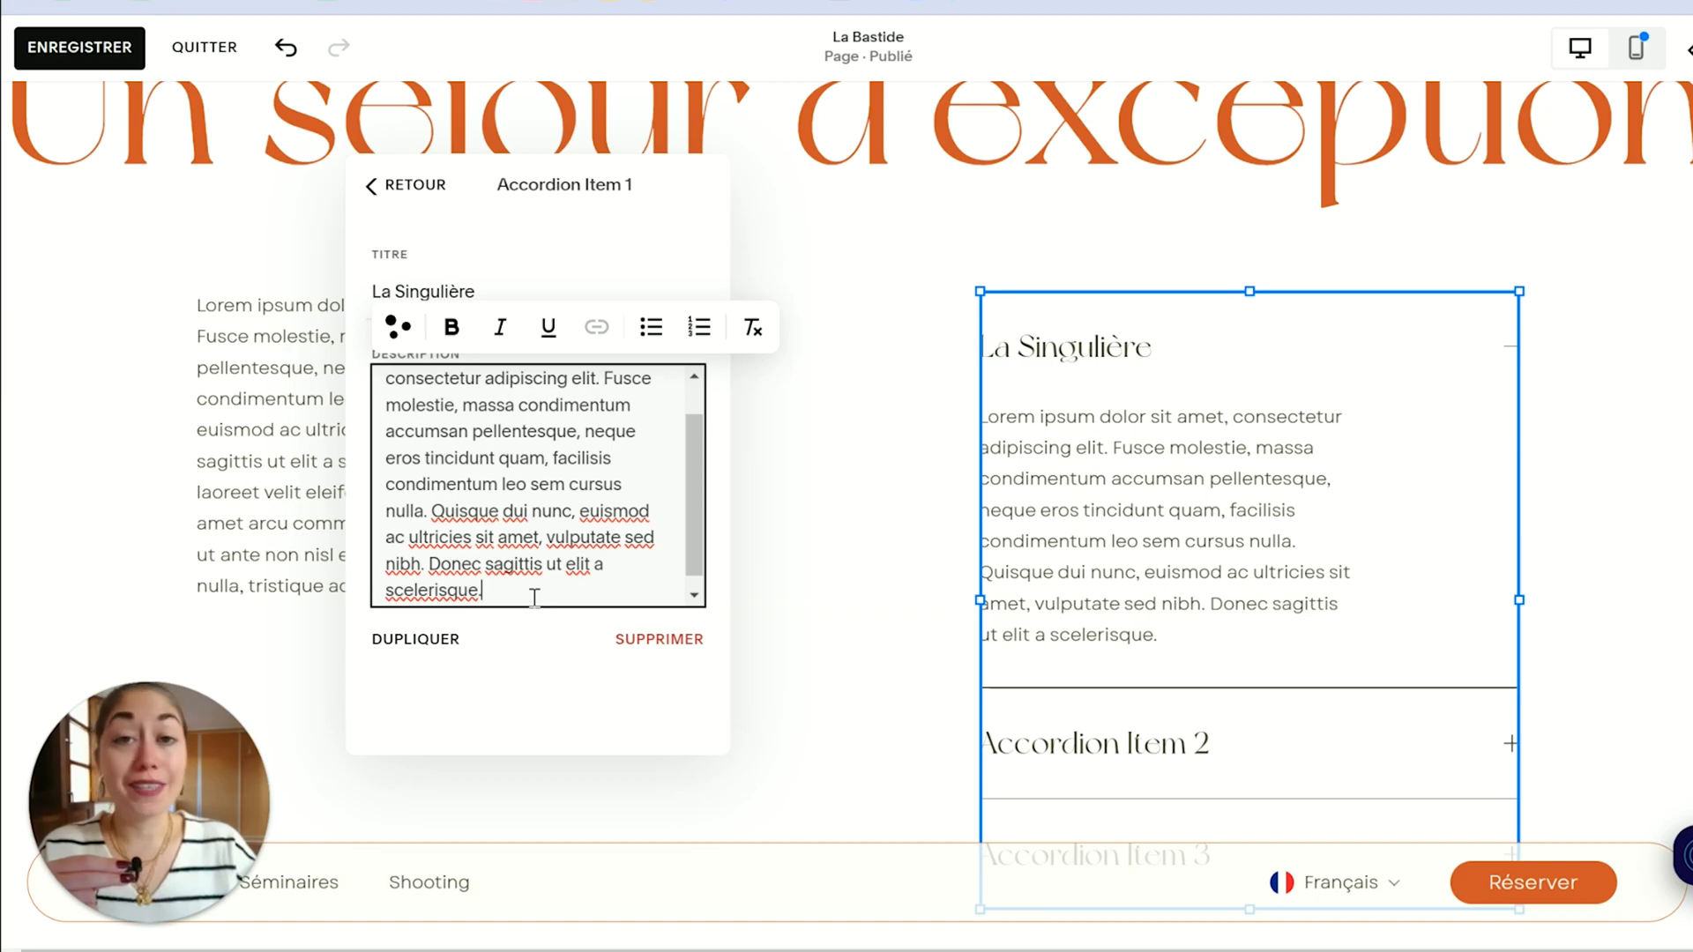
Step: Append "Réserver." to the end of La Singulière's description
type("R")
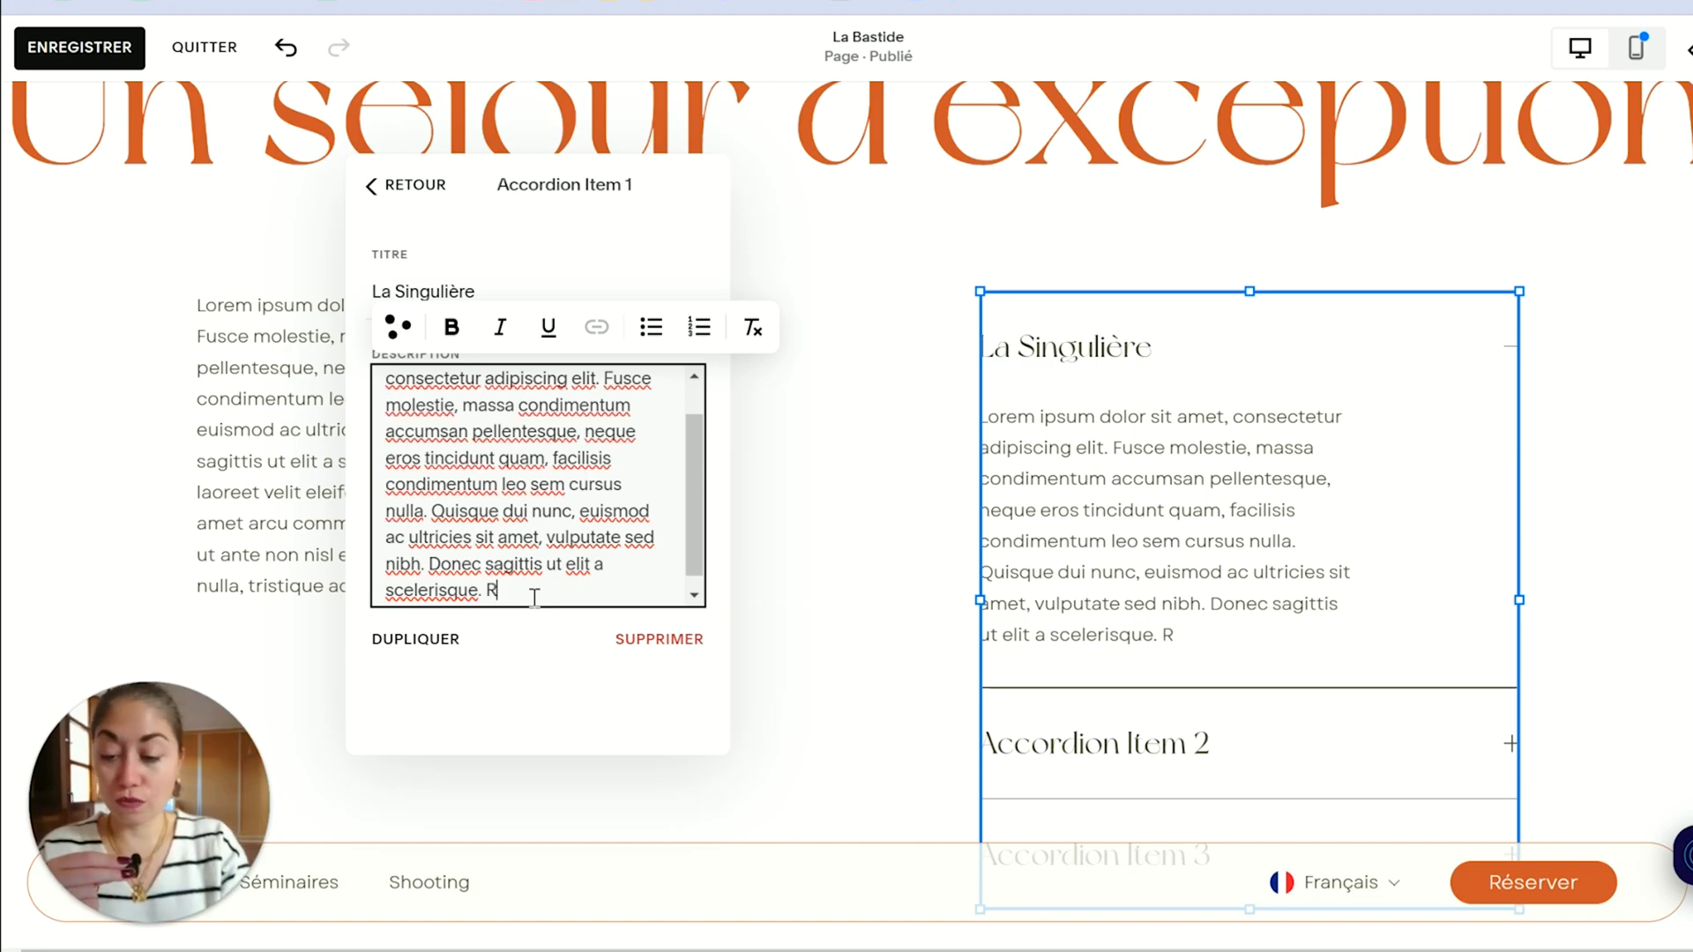
type("éserber")
key("BackSpace")
key("BackSpace")
key("BackSpace")
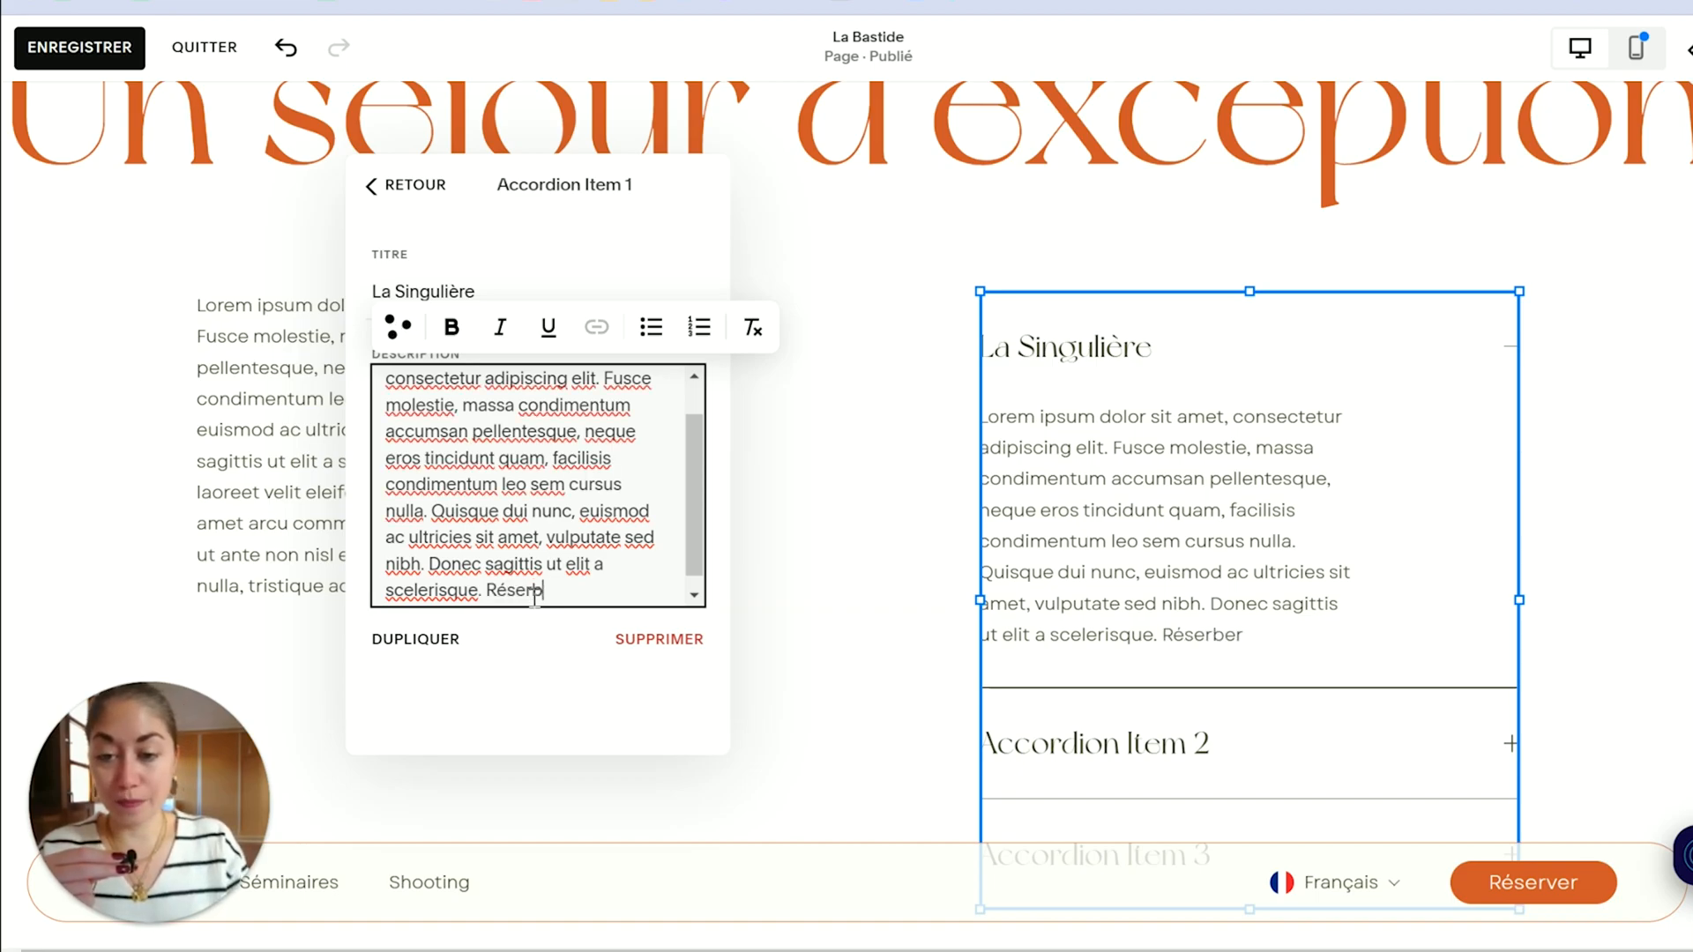
type("ver.")
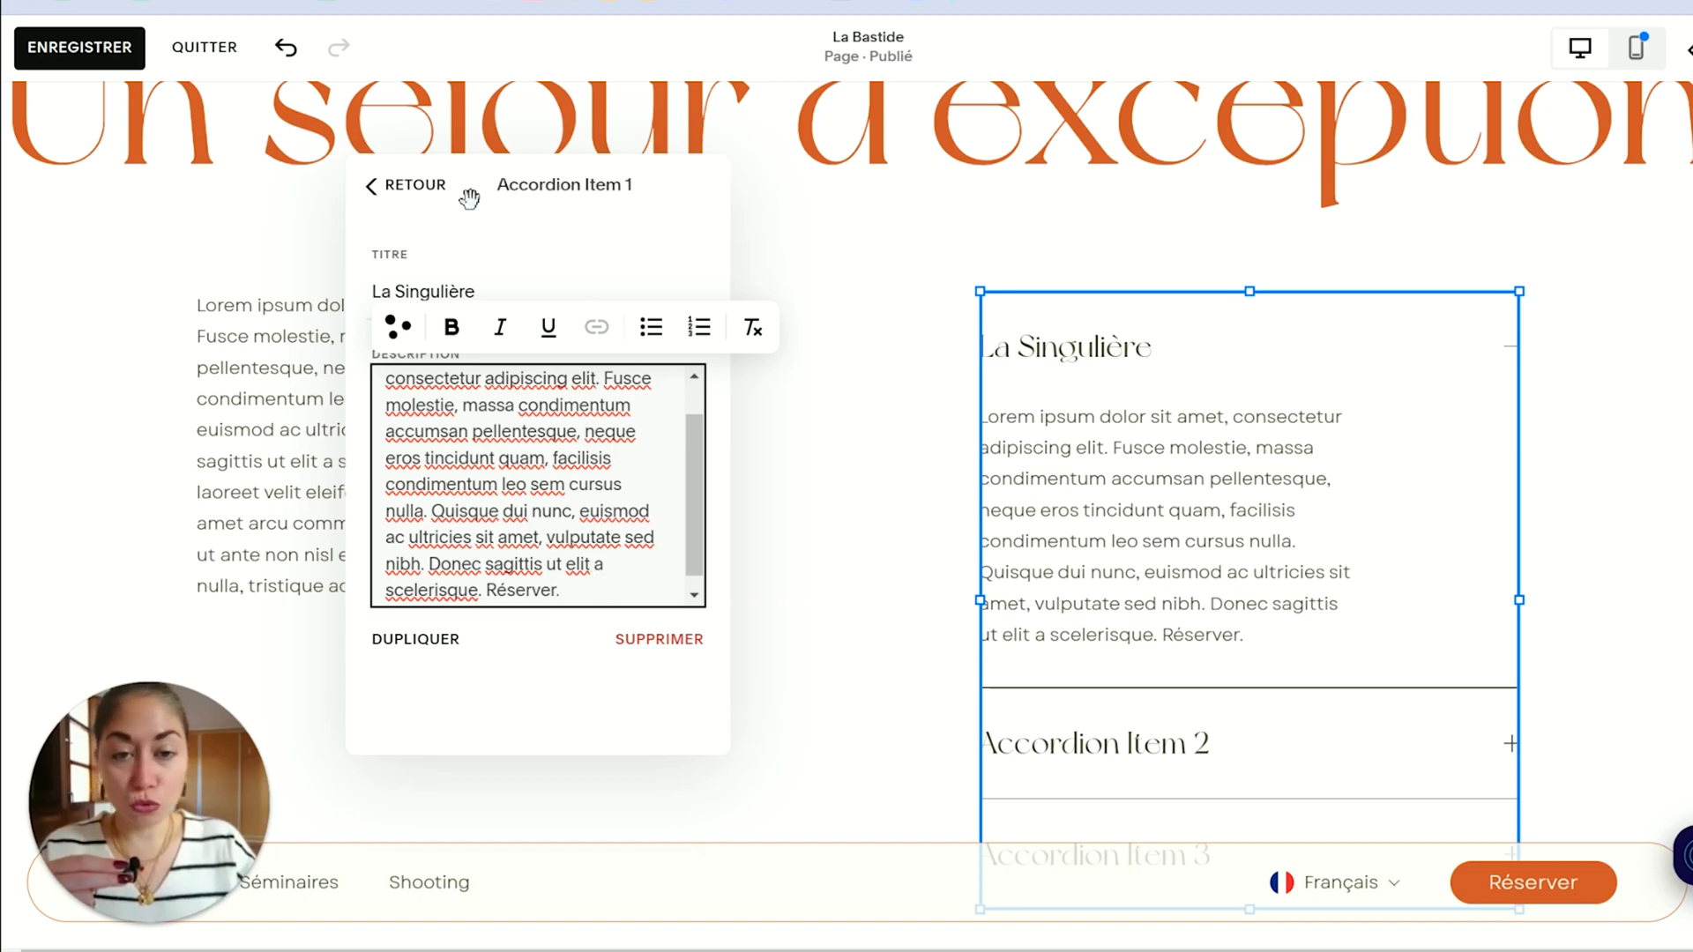
Step: Title the second accordion item "Le Pavillon" and replace its description with the same lorem ipsum text ending in "Réserver."
left_click(378, 189)
left_click(565, 325)
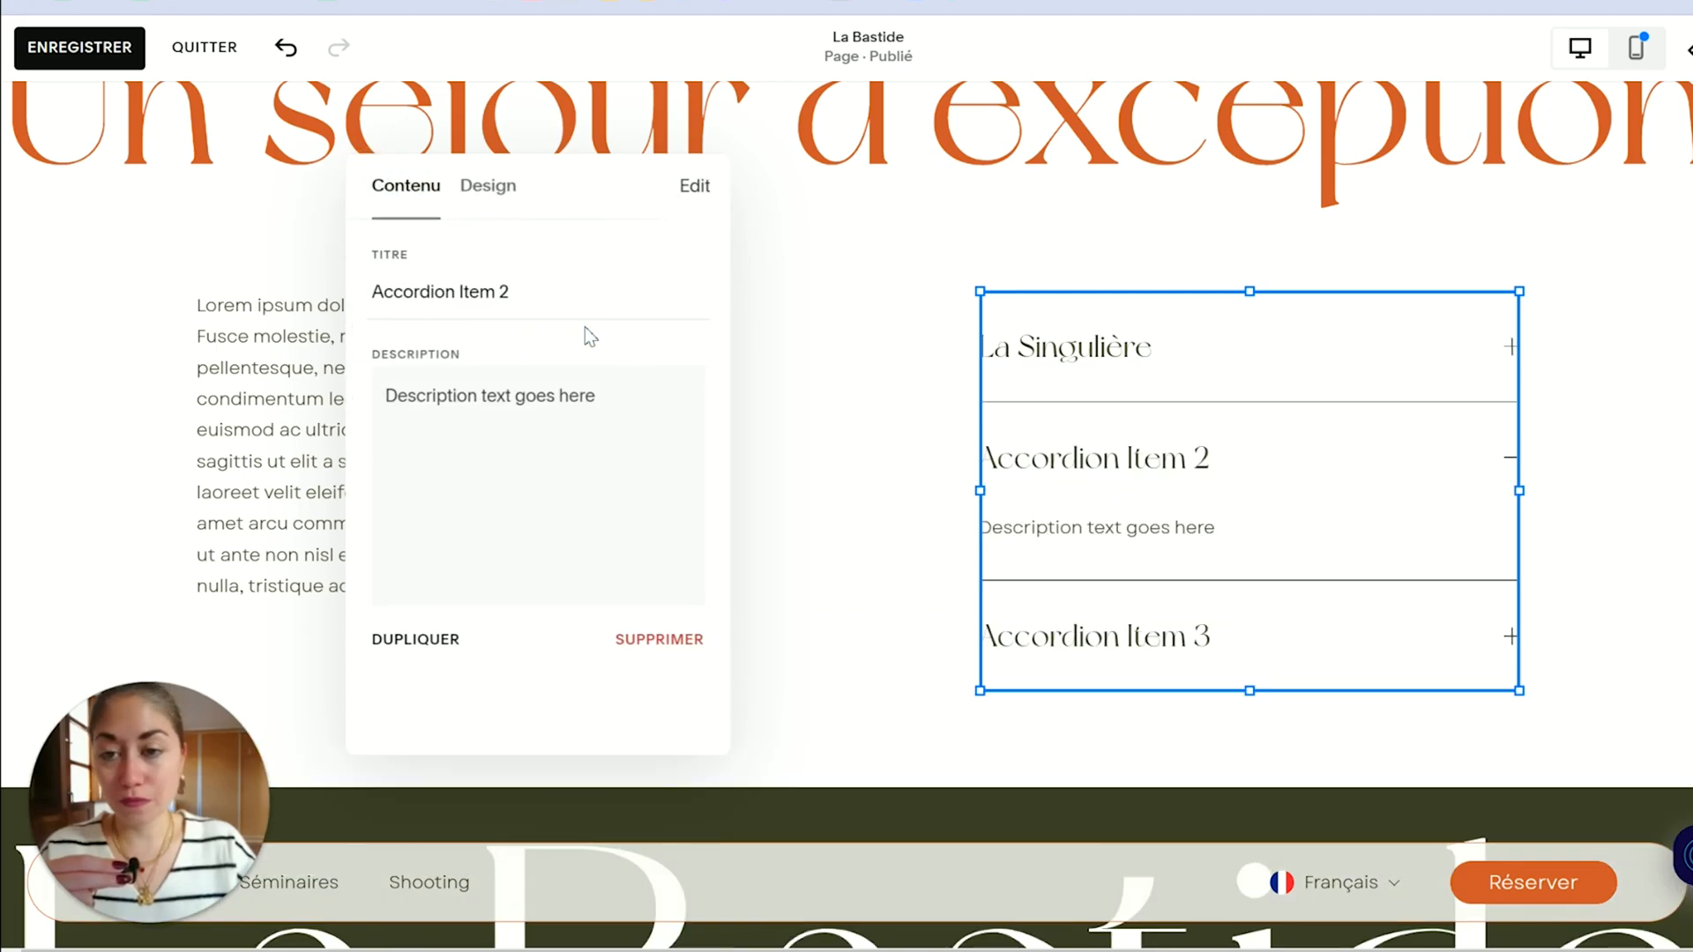
triple_click(578, 295)
type("Le Pavillon")
triple_click(491, 395)
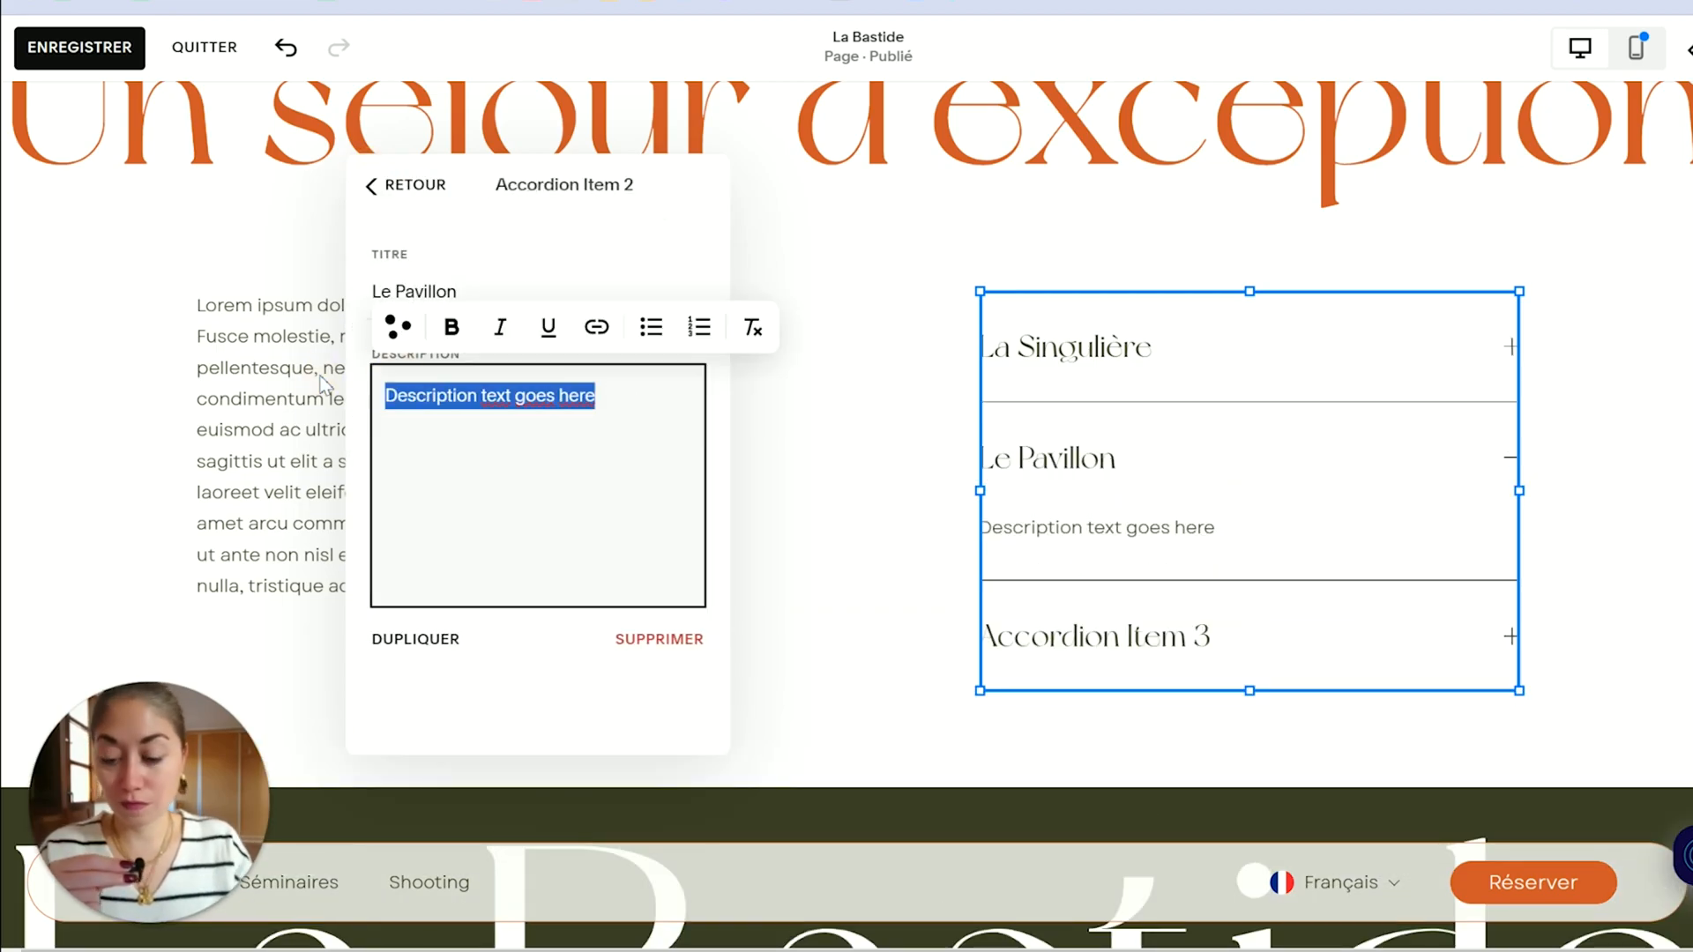
type("Lorem ipsum dolor sit amet, consectetur adipiscing elit. Fusce molestie, massa condimentum accumsan pellentesque, neque eros tincidunt quam, facilisis condimentum leo sem cursus nulla. Quisque dui nunc, euismod ac ultricies sit amet, vulputate sed nibh. Donec sagittis ut elit a scelerisque.")
type("Réserver")
key("ctrl+a")
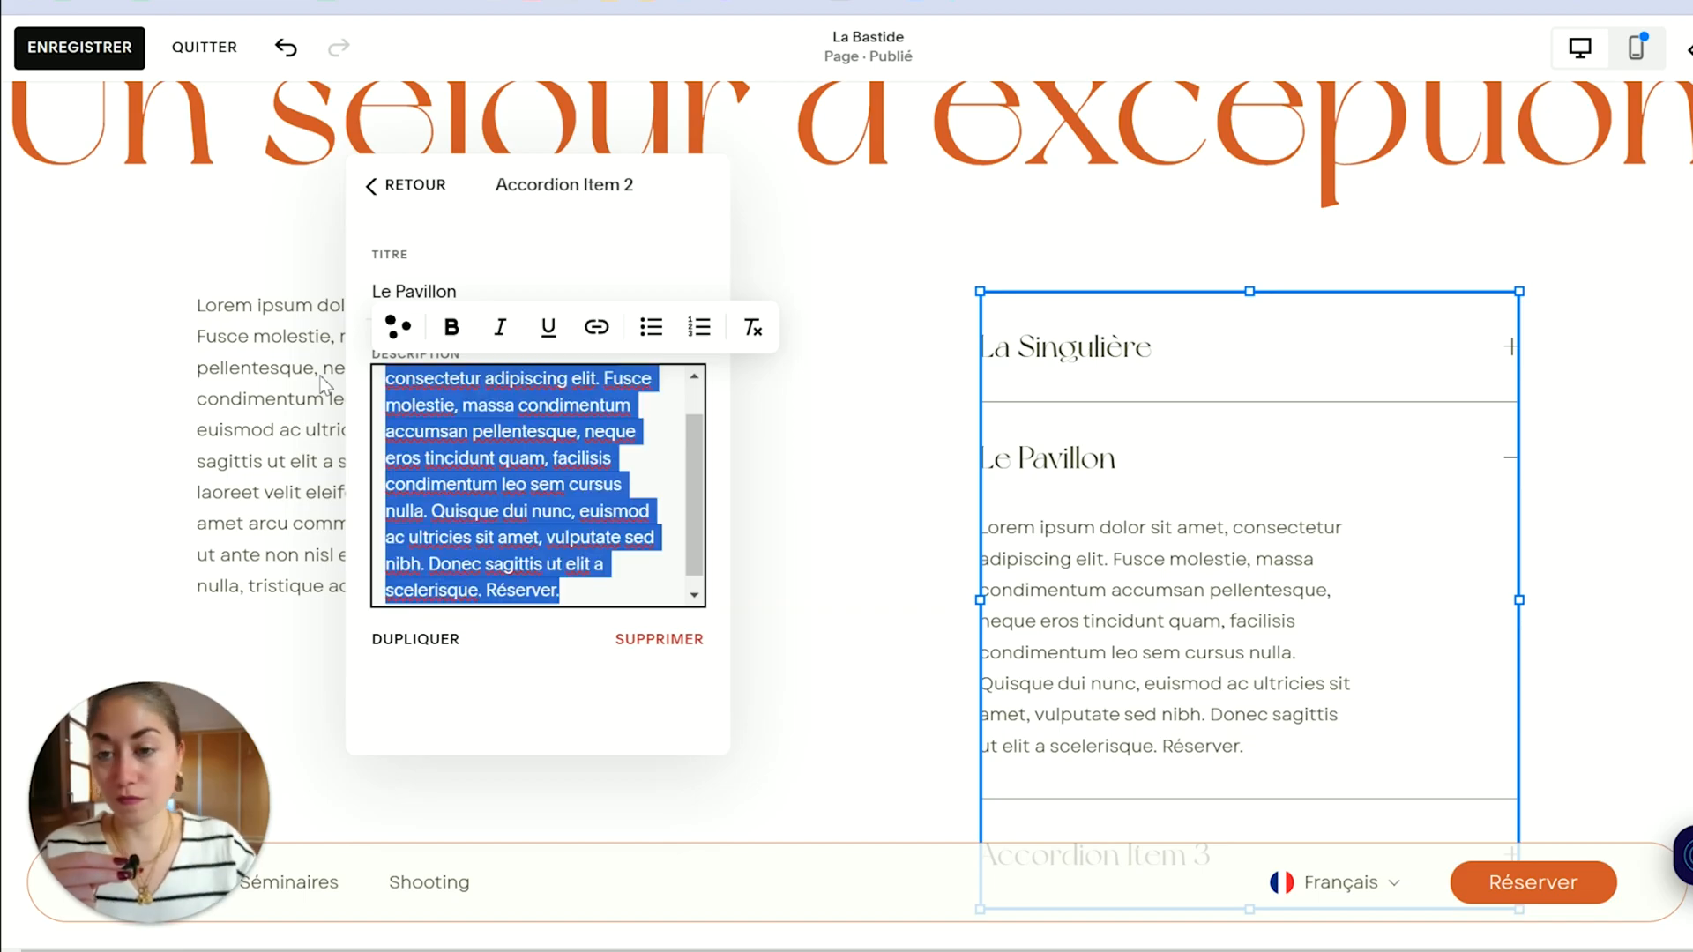
Step: Title the third accordion item "L'Abbesse", replace its description with the same lorem ipsum text, and return to the item list
left_click(388, 185)
left_click(549, 396)
triple_click(578, 297)
type("L'Abbess")
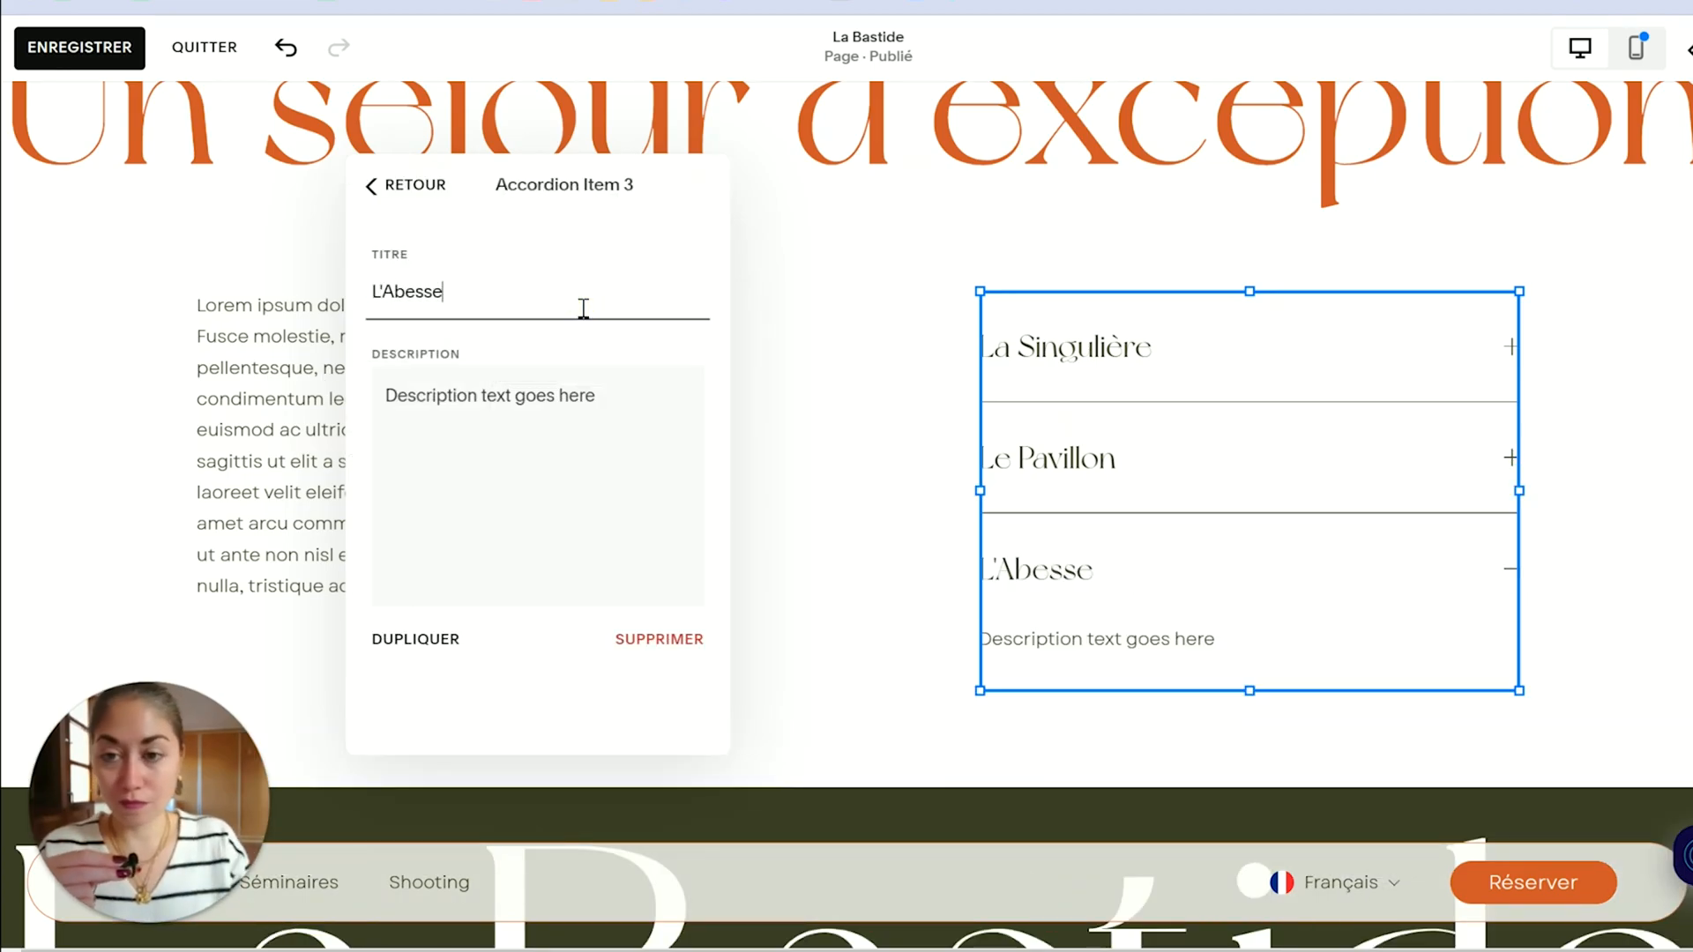
type("e")
triple_click(631, 399)
key("ctrl+v")
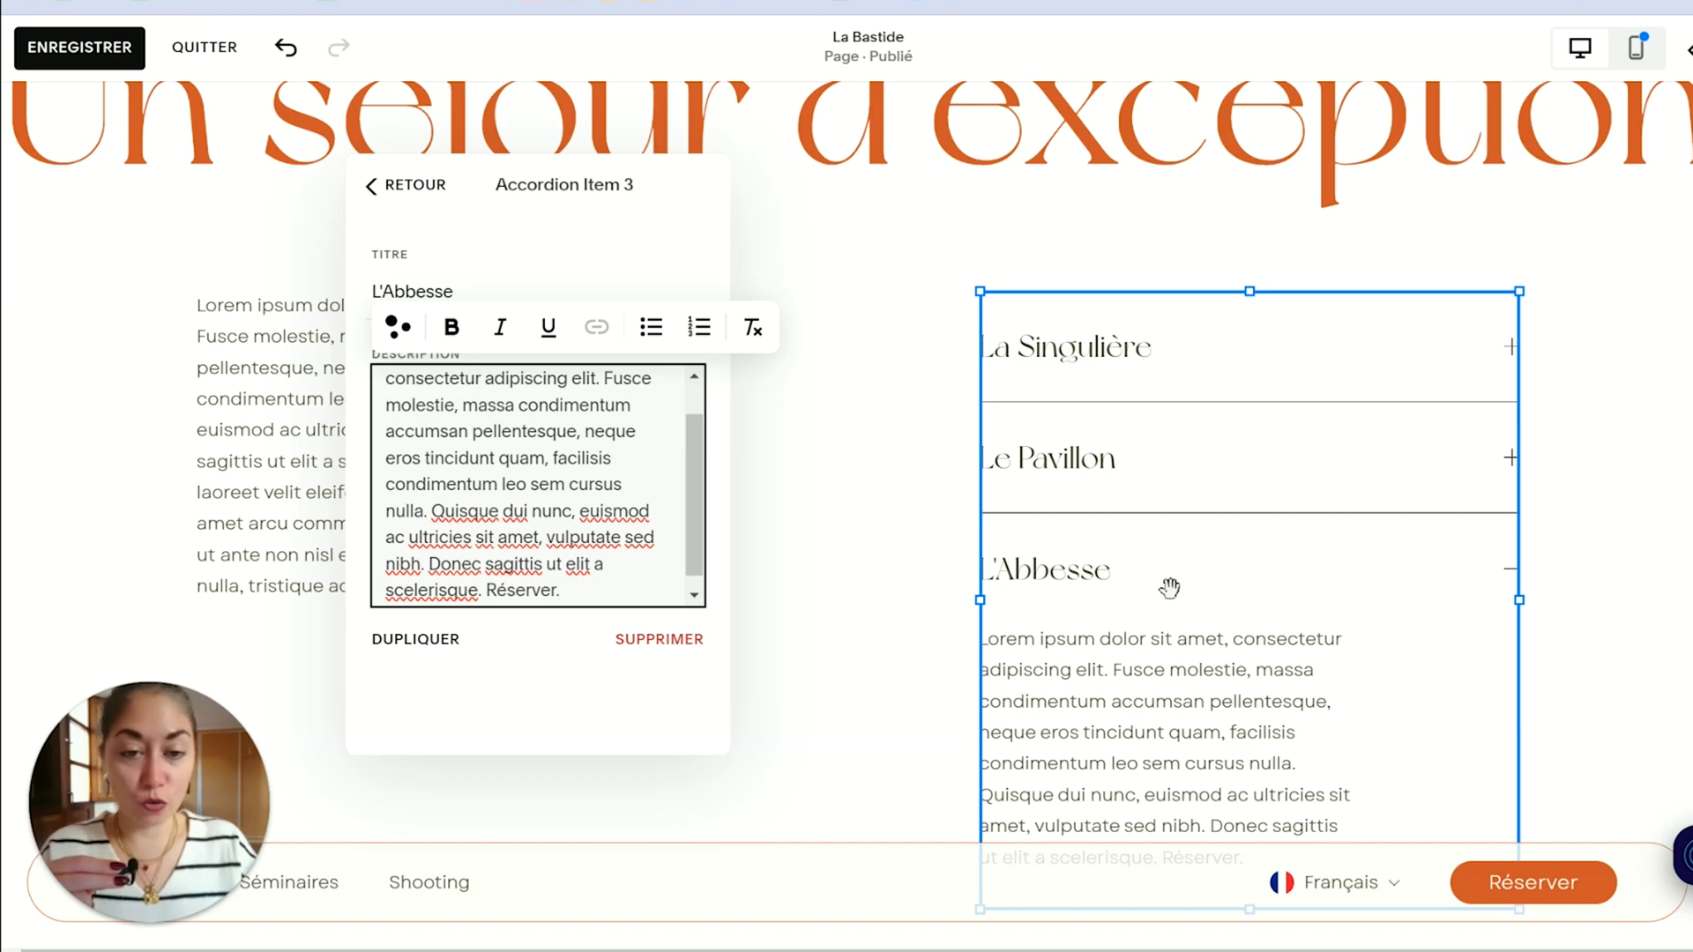
left_click_drag(693, 517, 691, 529)
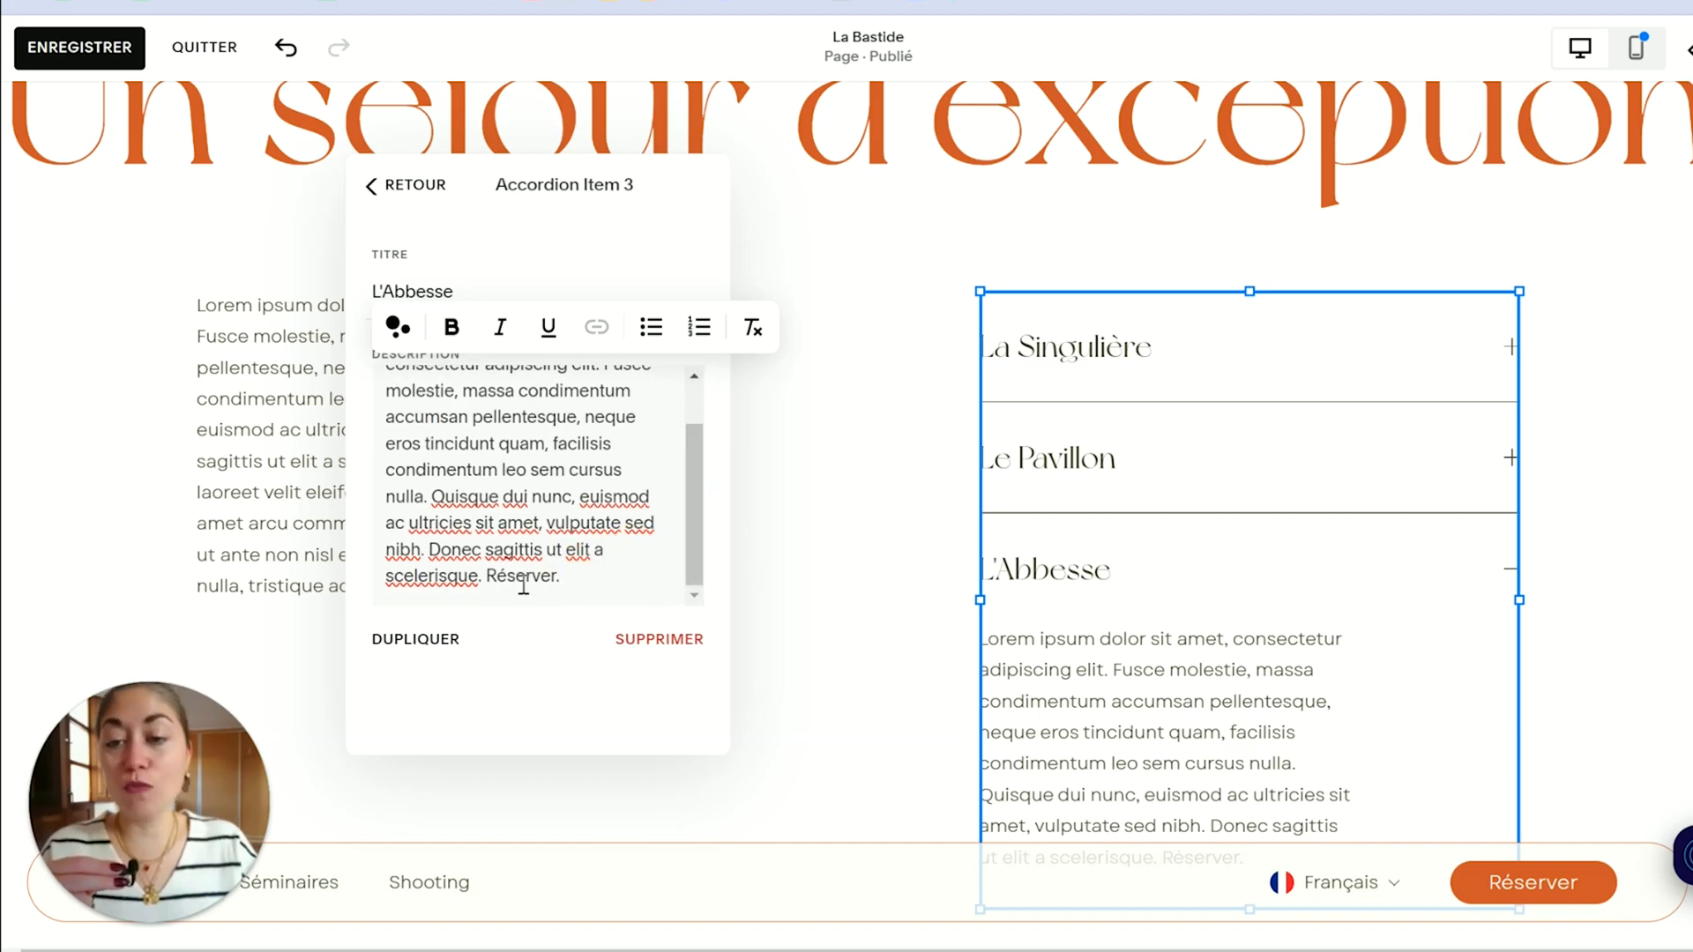
left_click(589, 577)
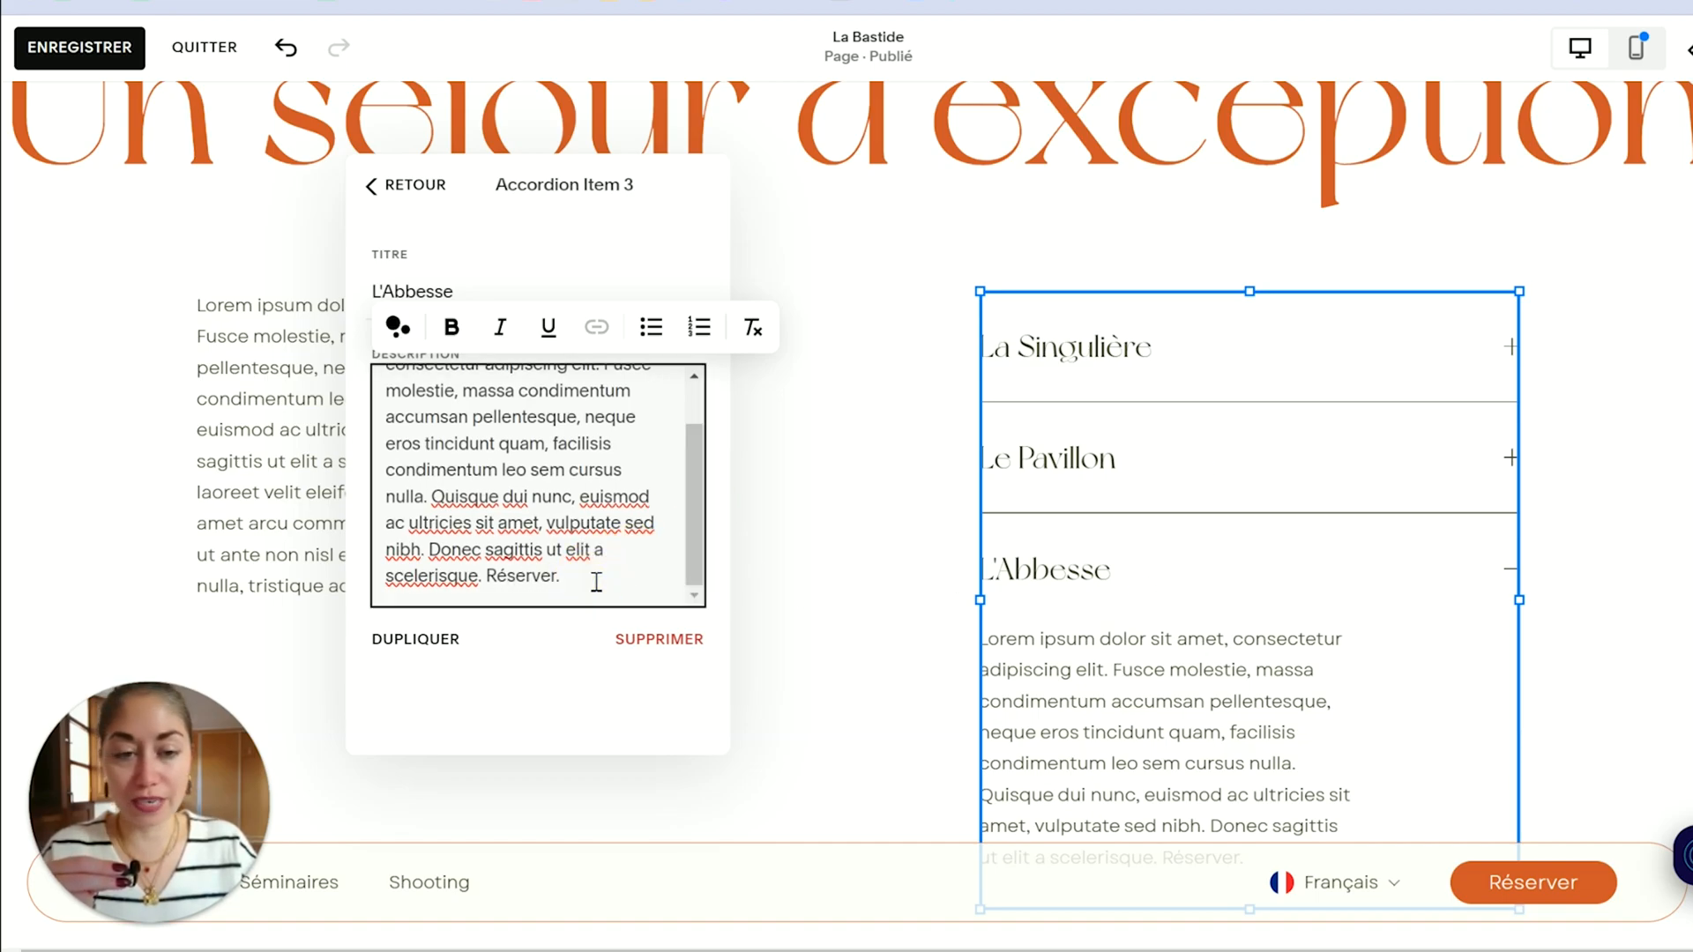
left_click(407, 190)
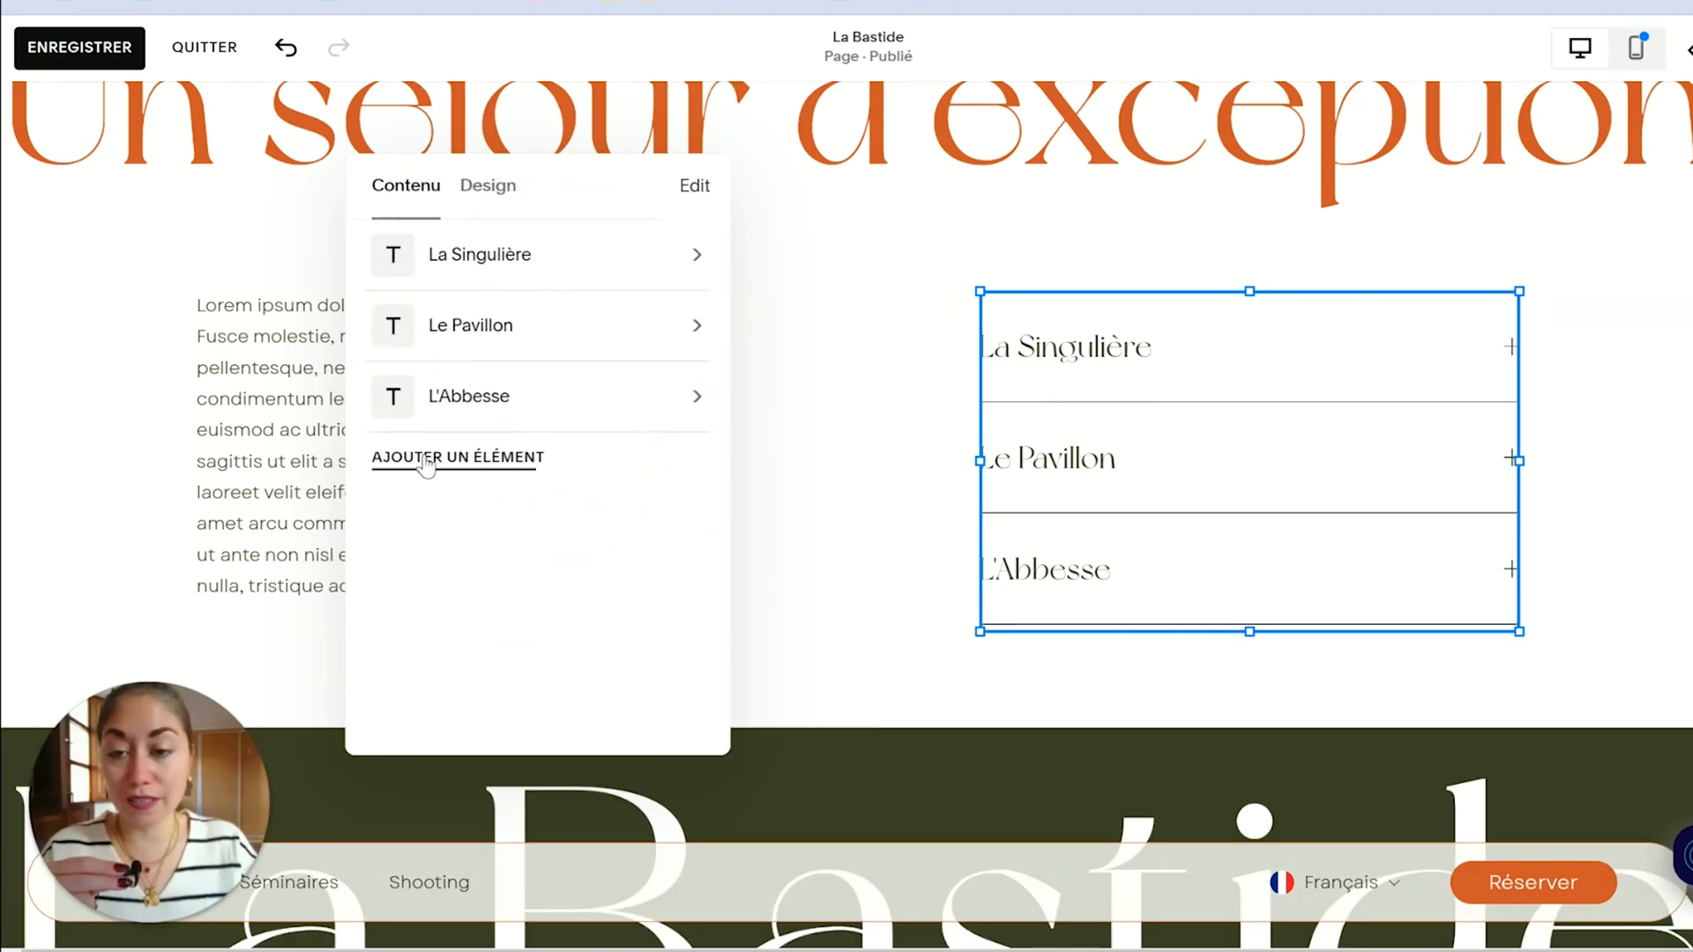
Step: Add a fourth item to the accordion, view its title and description settings, and delete it
left_click(458, 459)
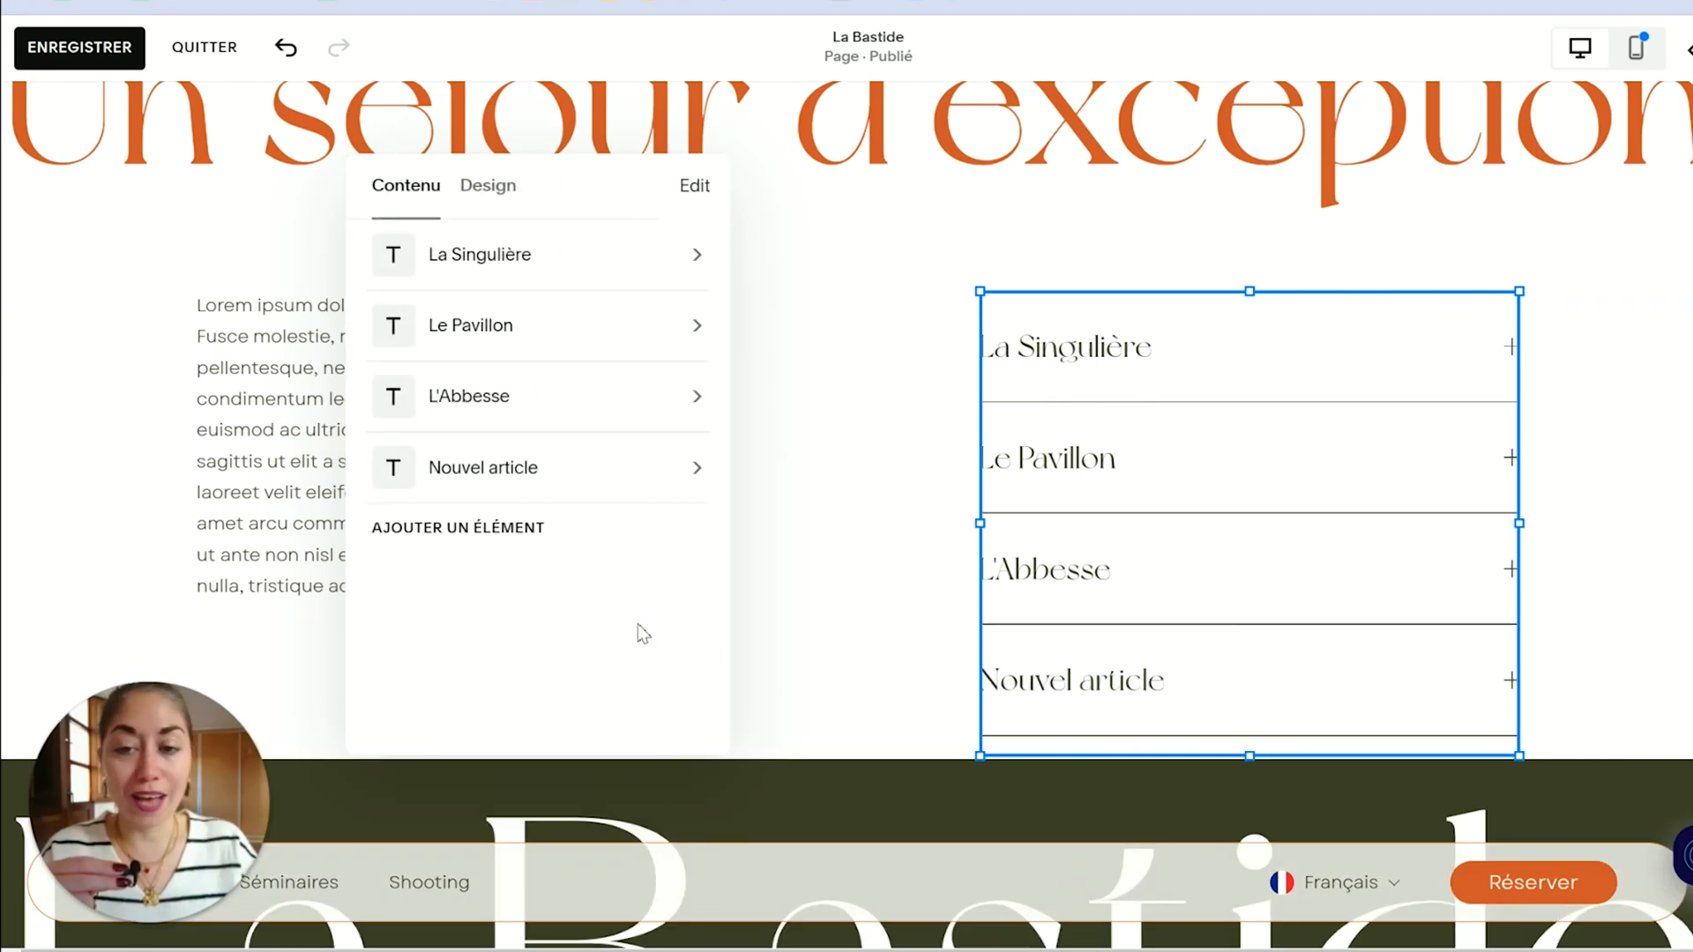
left_click(635, 481)
left_click(401, 186)
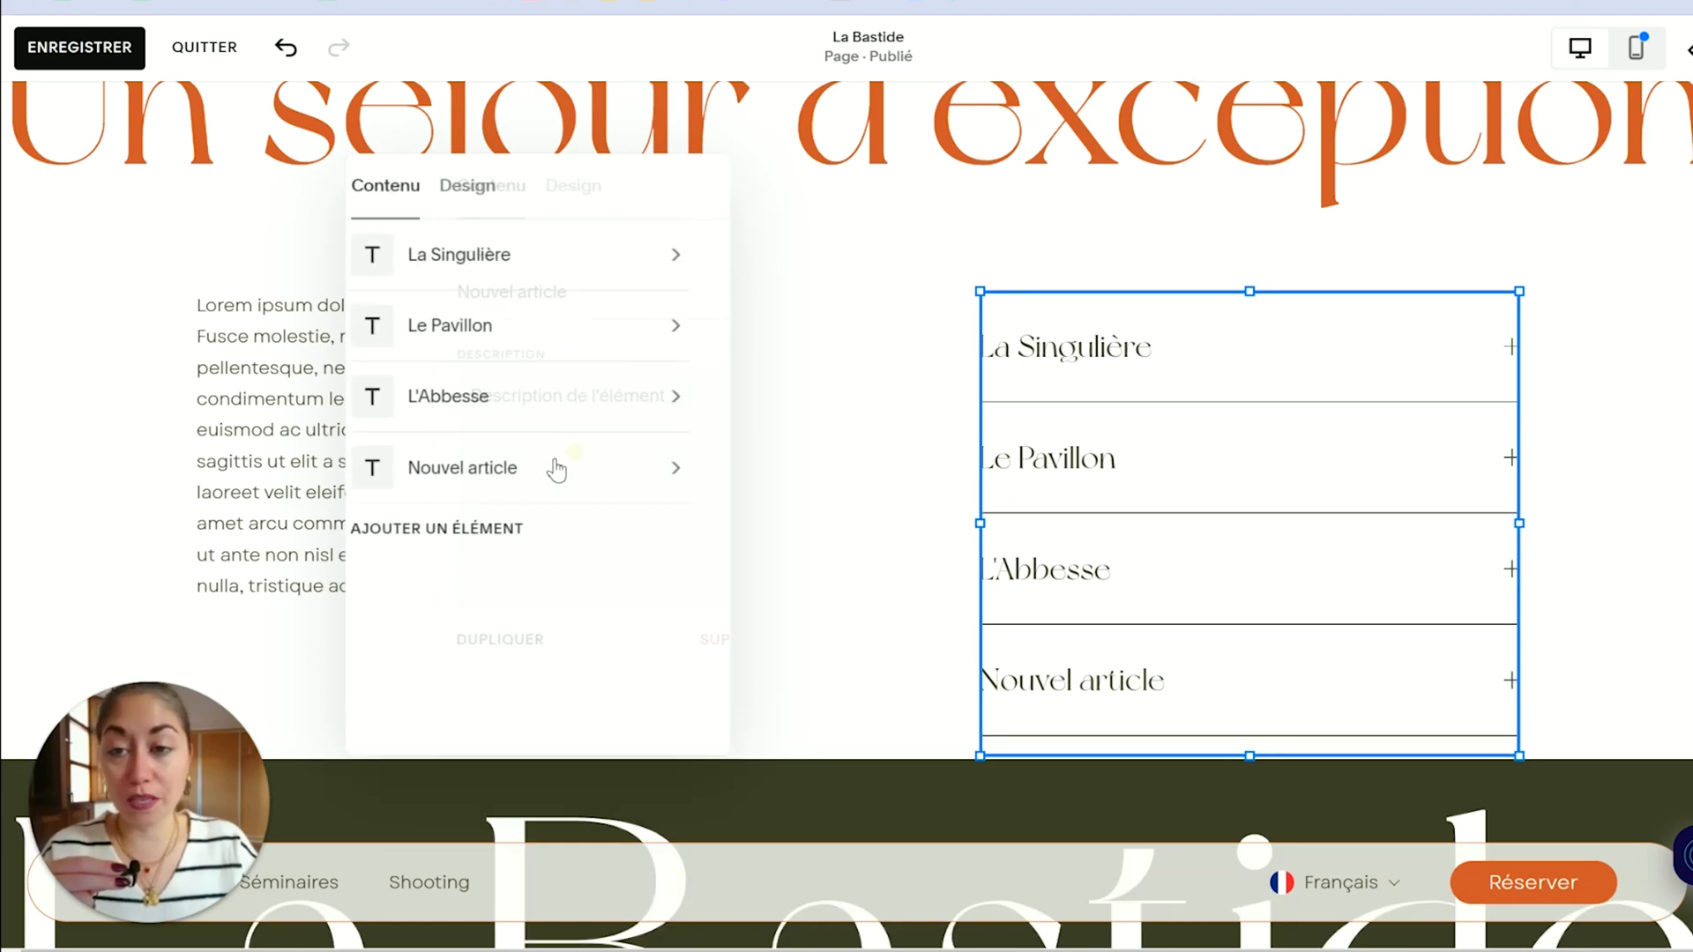
left_click(546, 470)
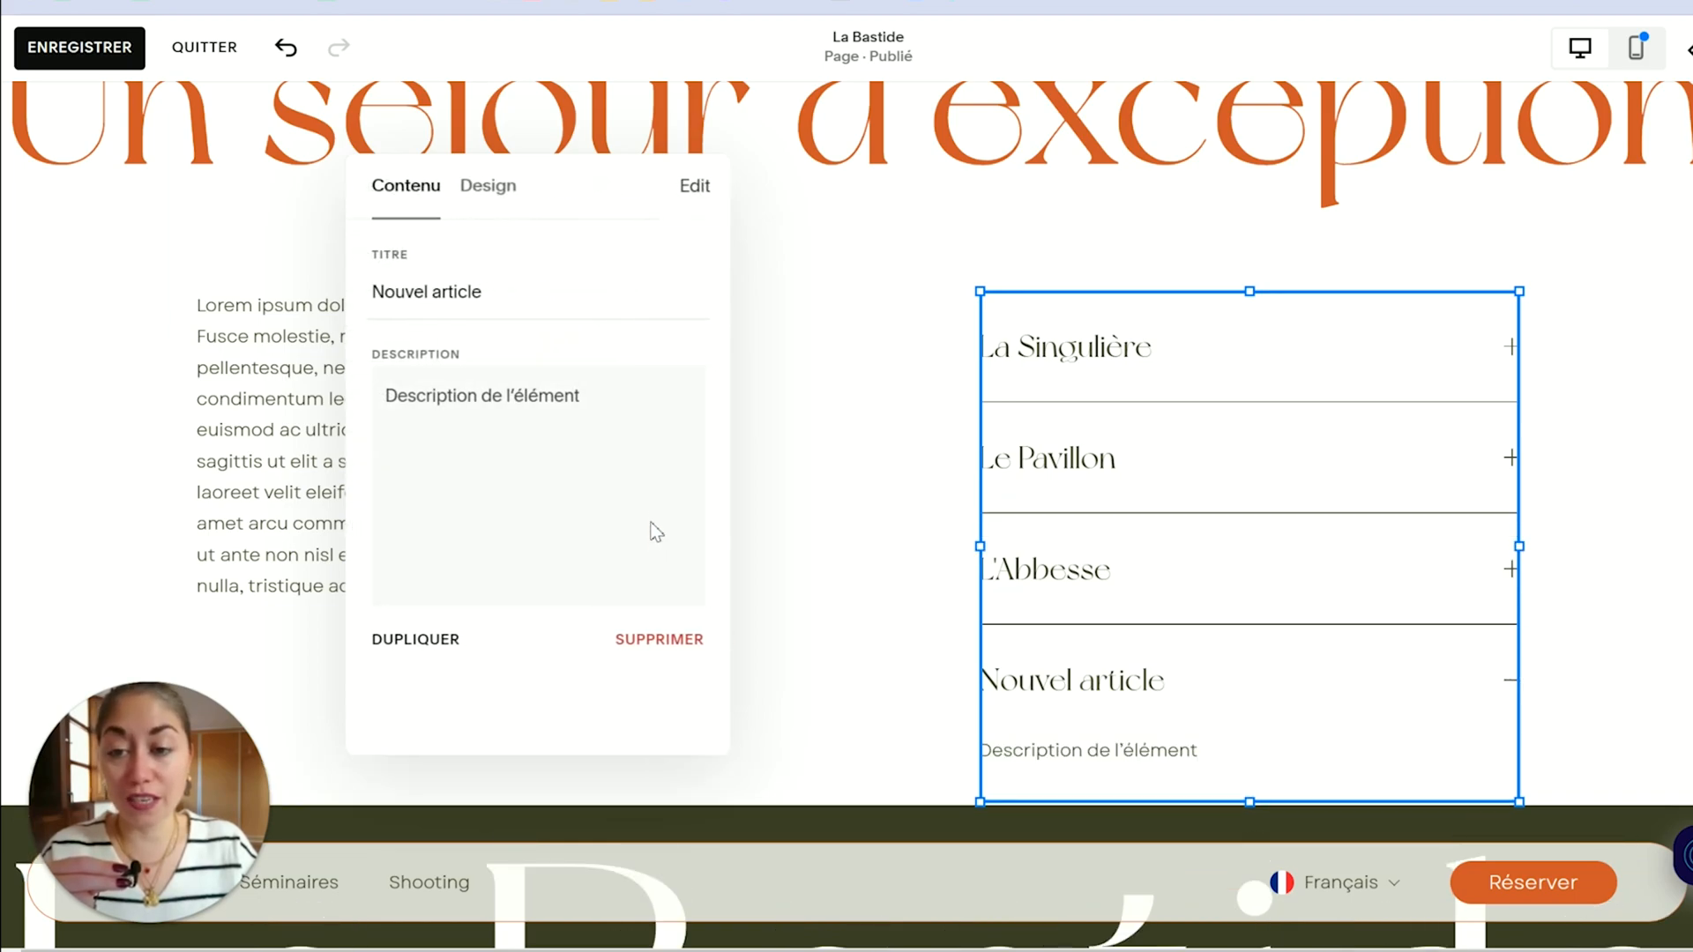
left_click(670, 640)
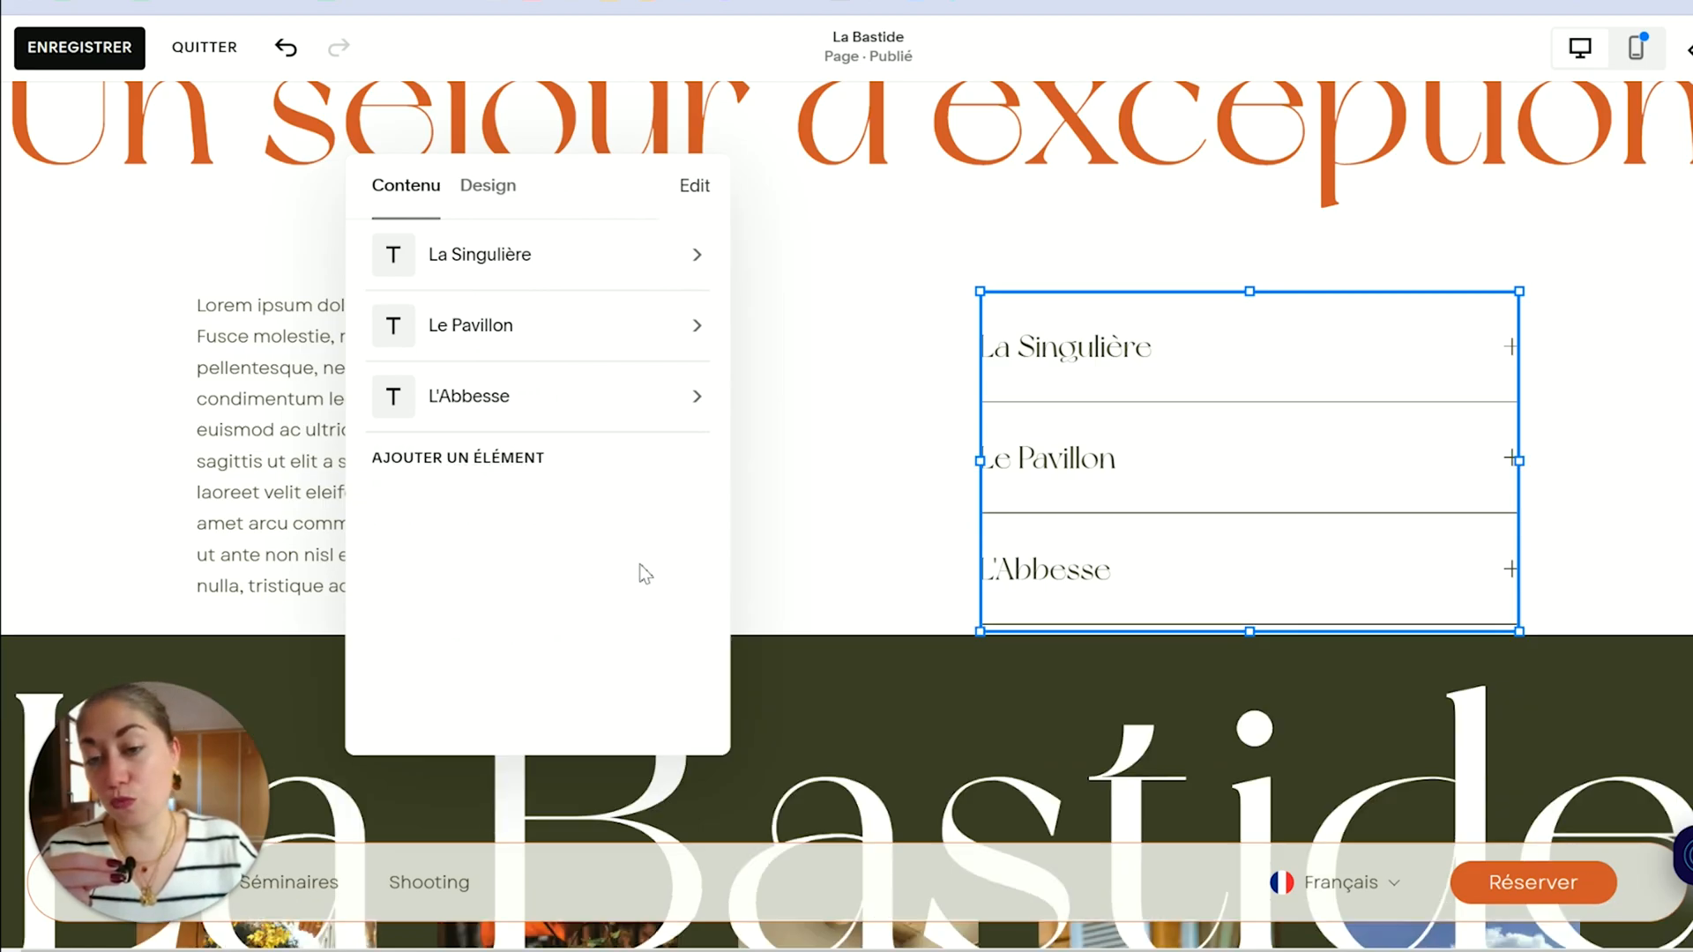
Step: Look at the duplicate and delete options of the L'Abbesse item and return to the accordion's item list
left_click(569, 395)
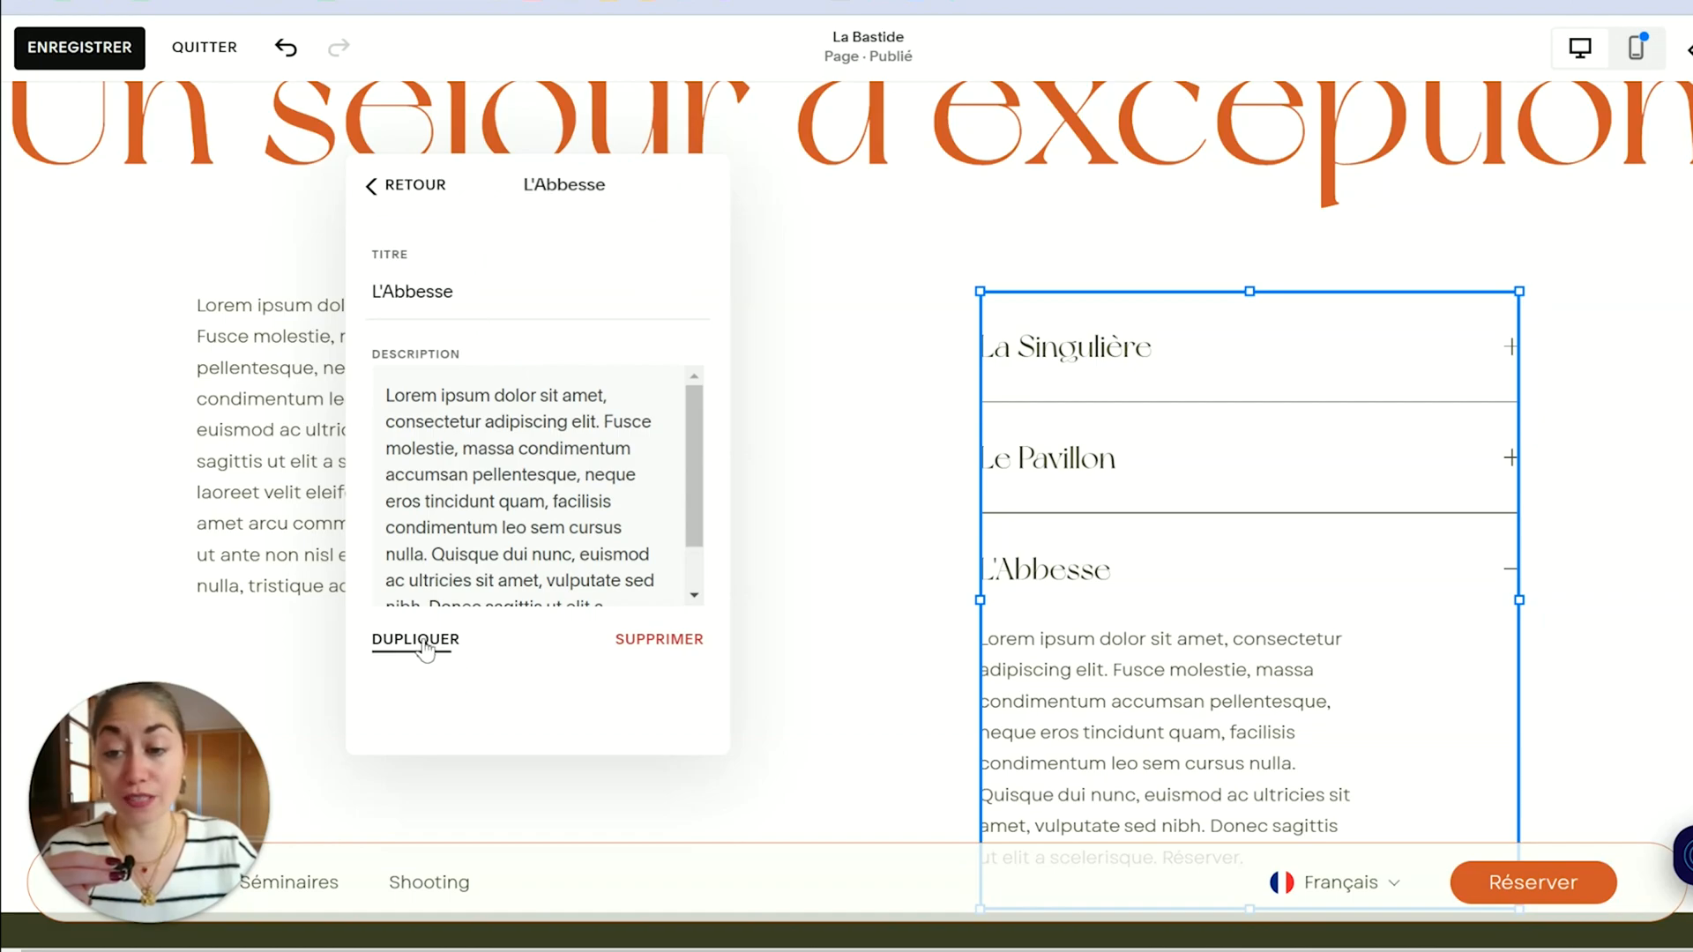
left_click(410, 188)
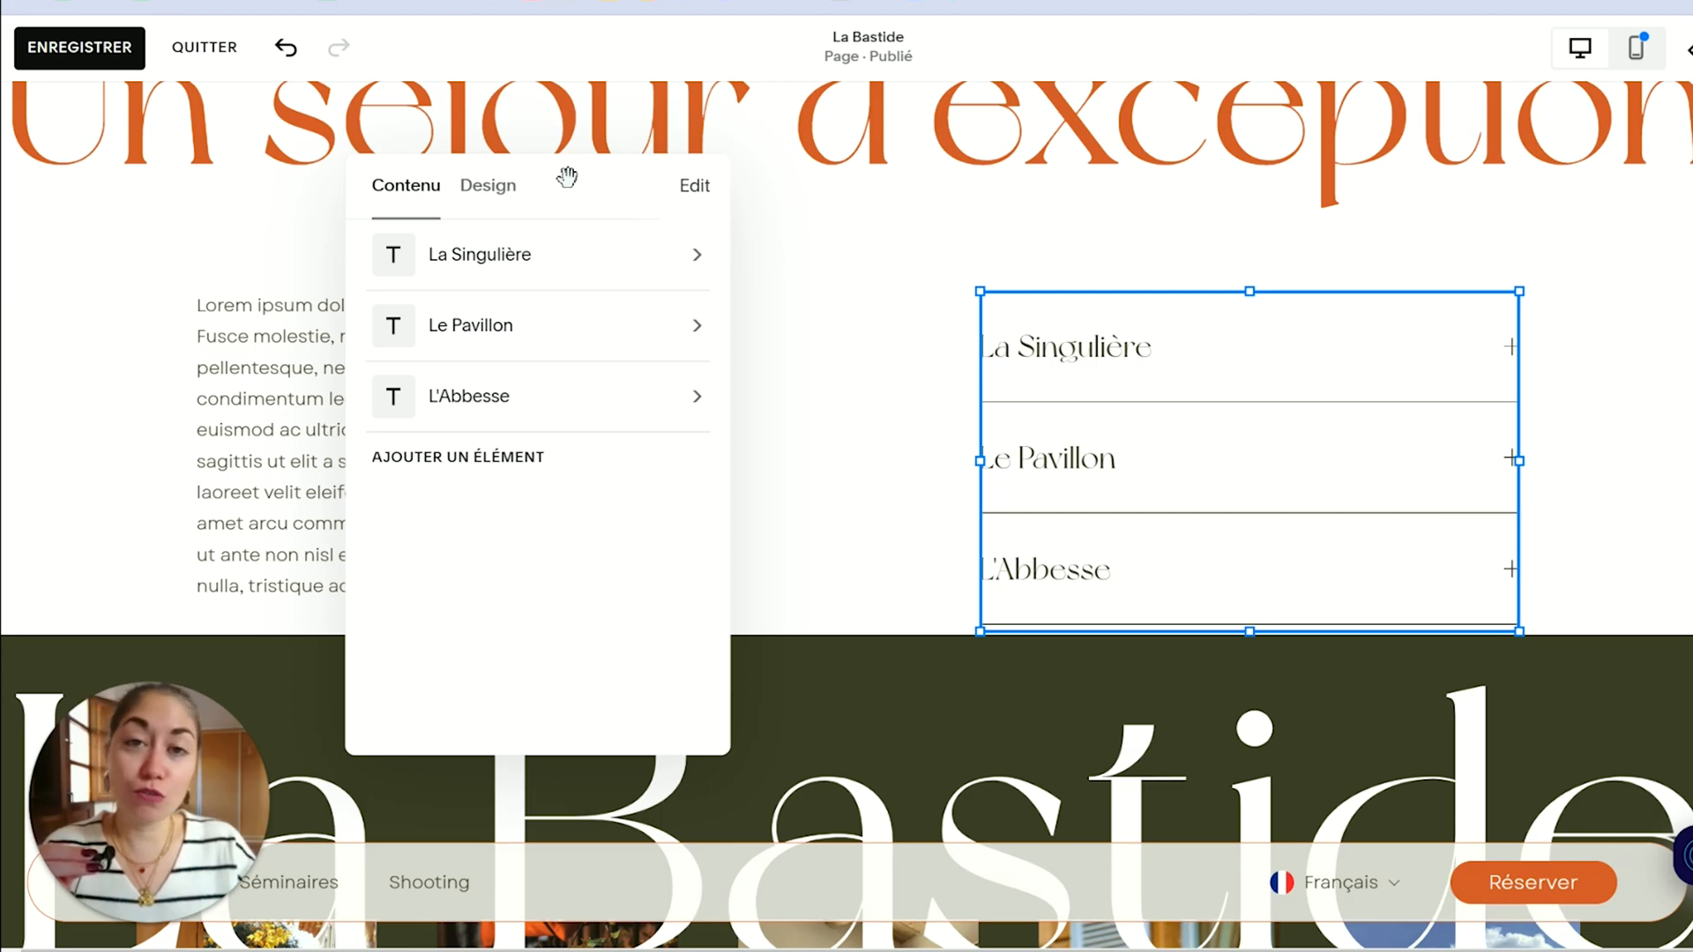
Step: Set the text style of the accordion's item titles to Titre 3 and move the settings window off the text
left_click(491, 197)
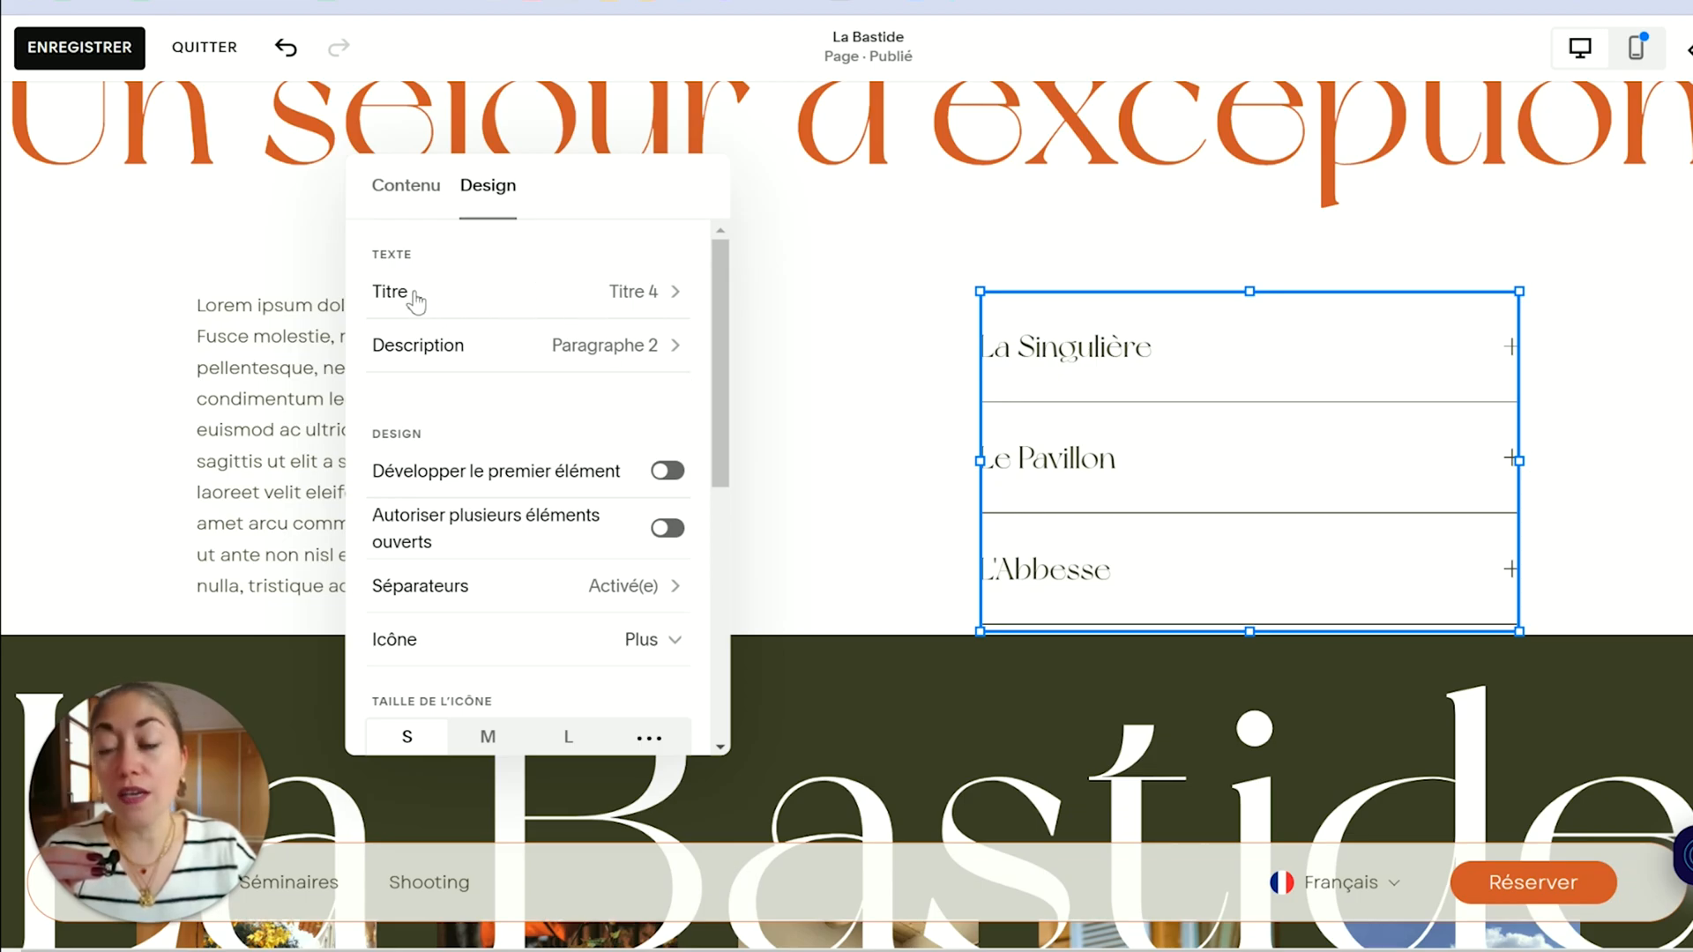
left_click(655, 298)
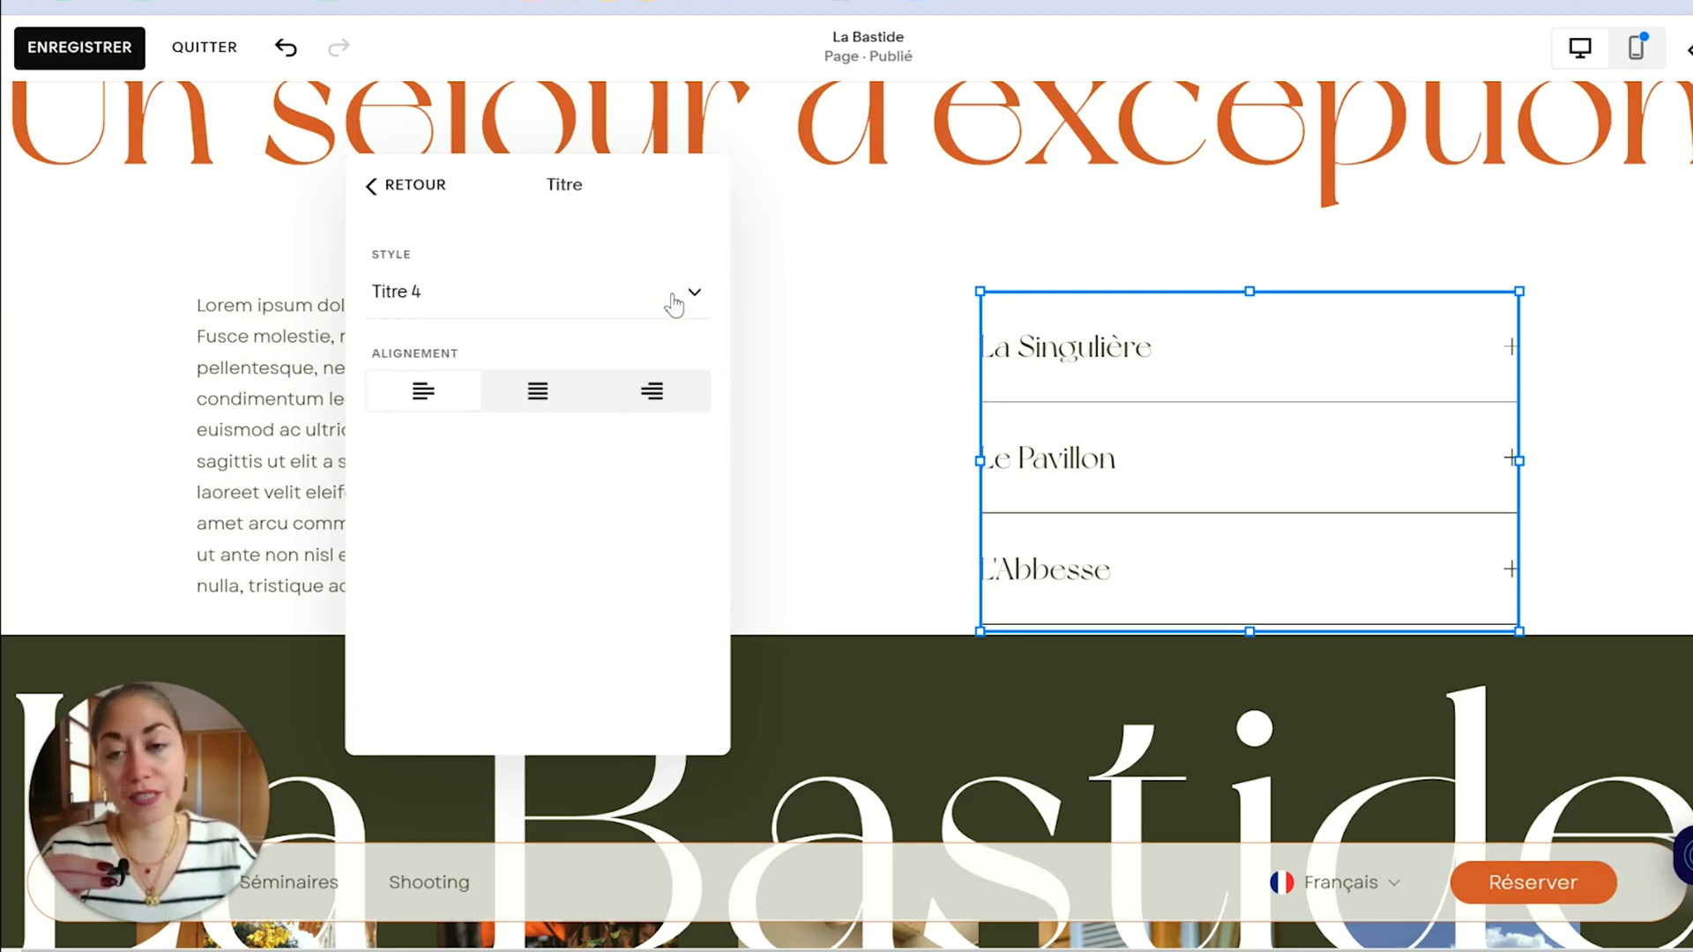
left_click(674, 304)
left_click(421, 236)
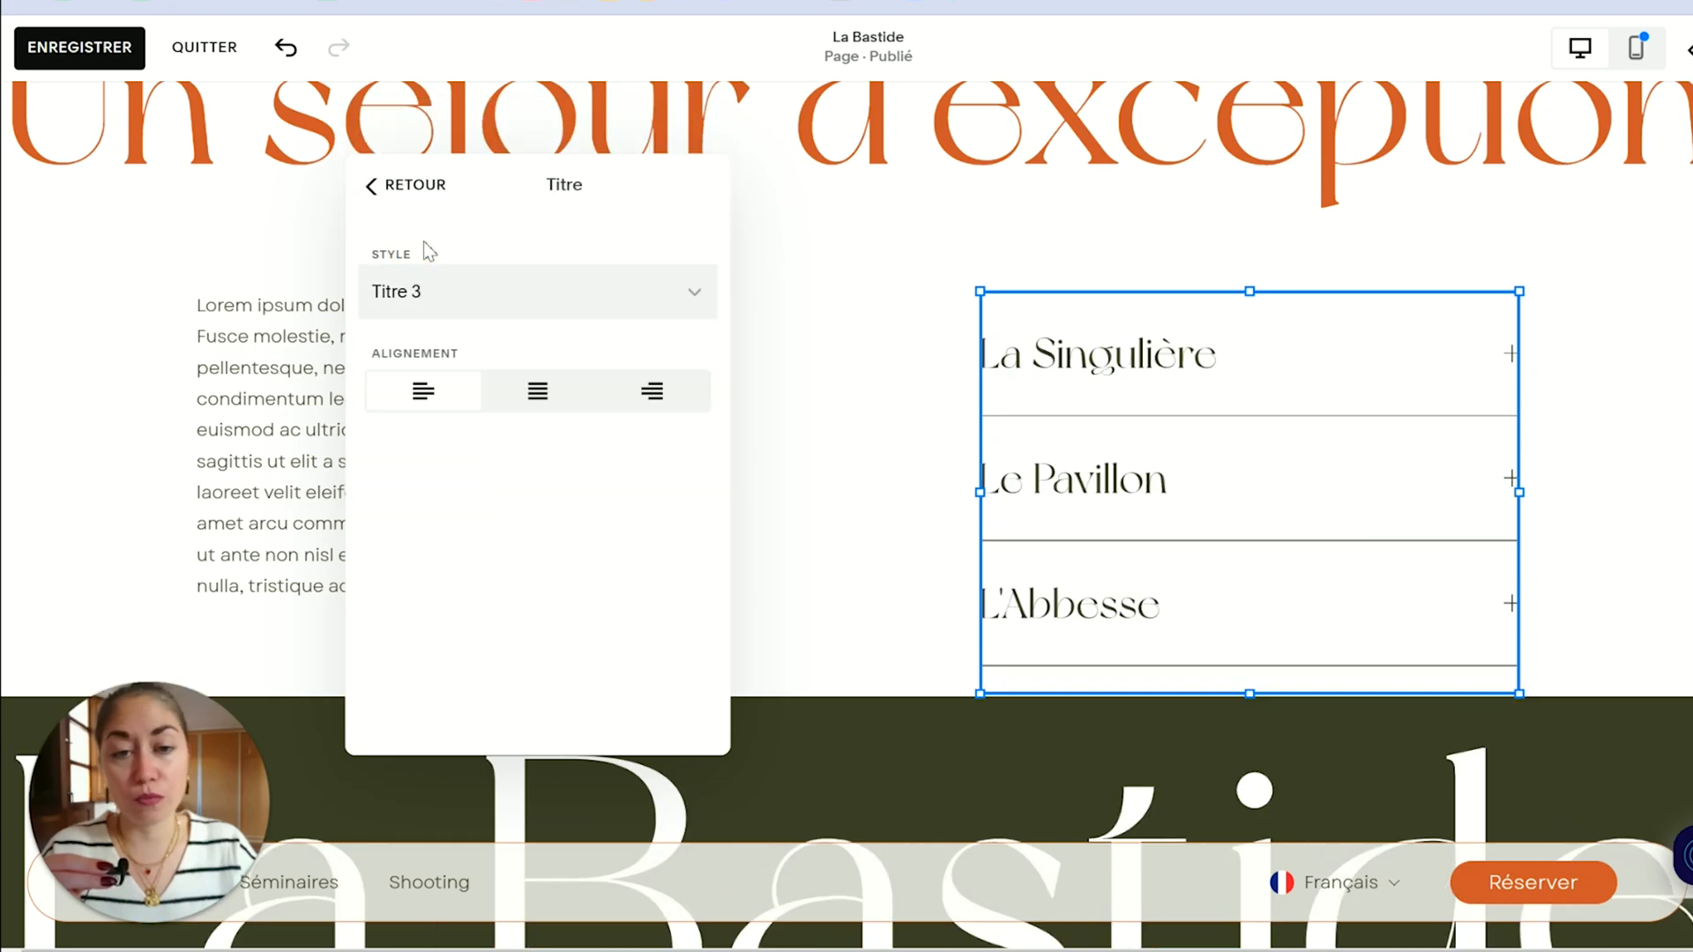
left_click_drag(669, 170, 800, 267)
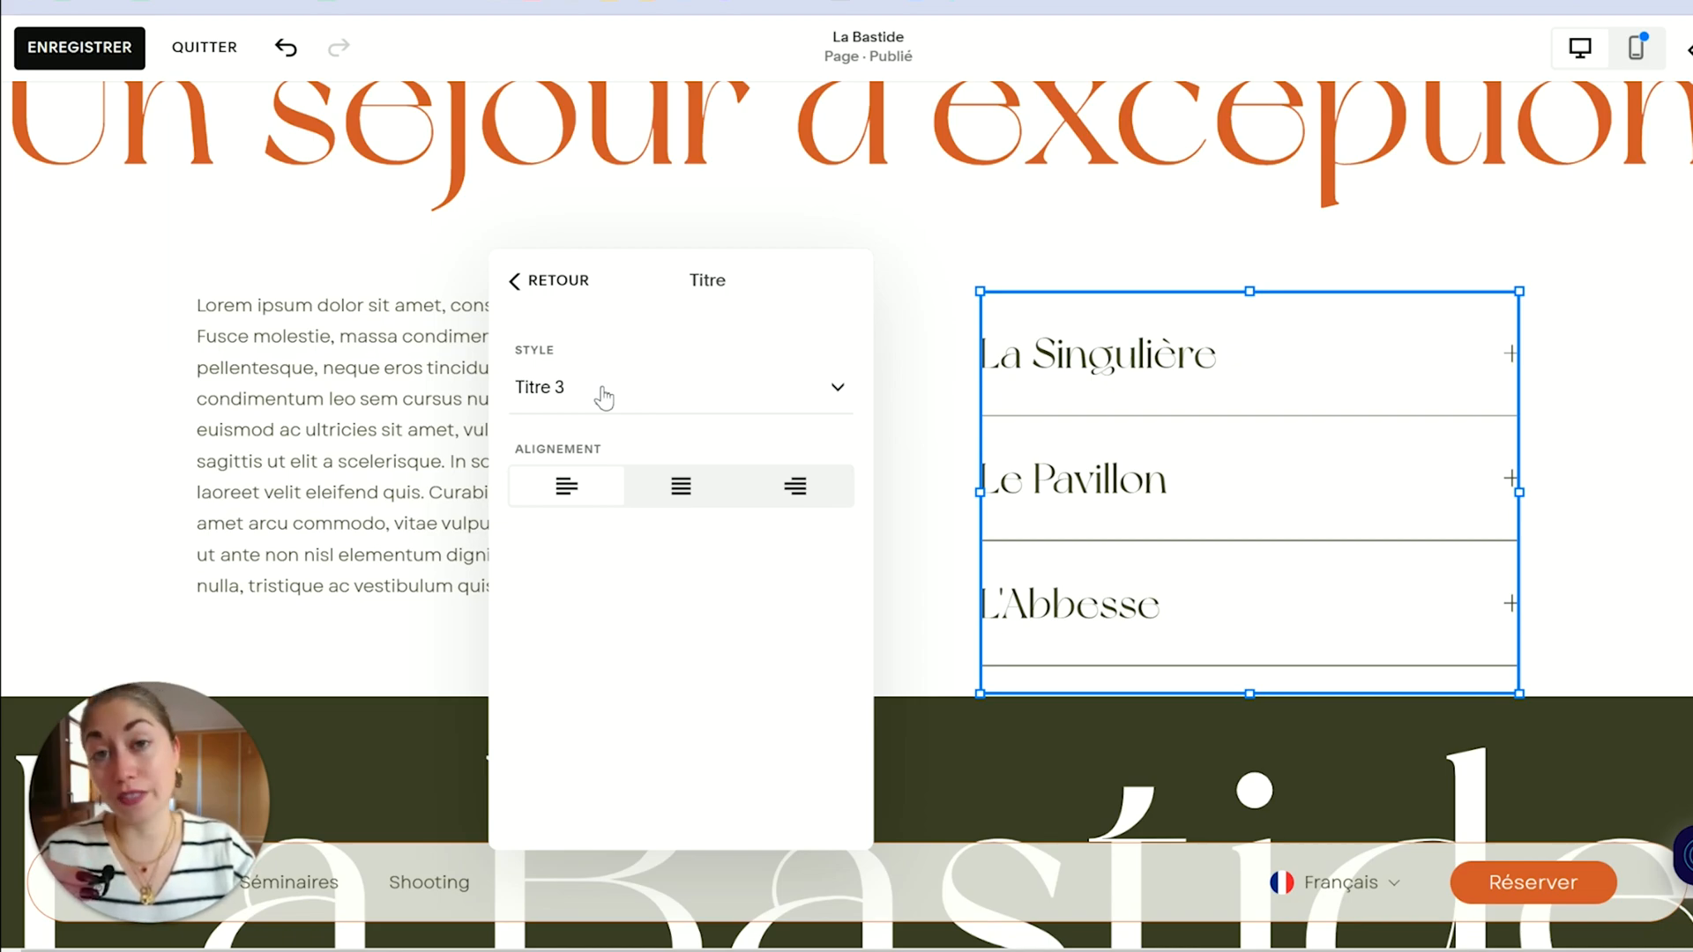
Step: Try right alignment for the accordion titles, restore left alignment and return to the design settings
left_click(791, 496)
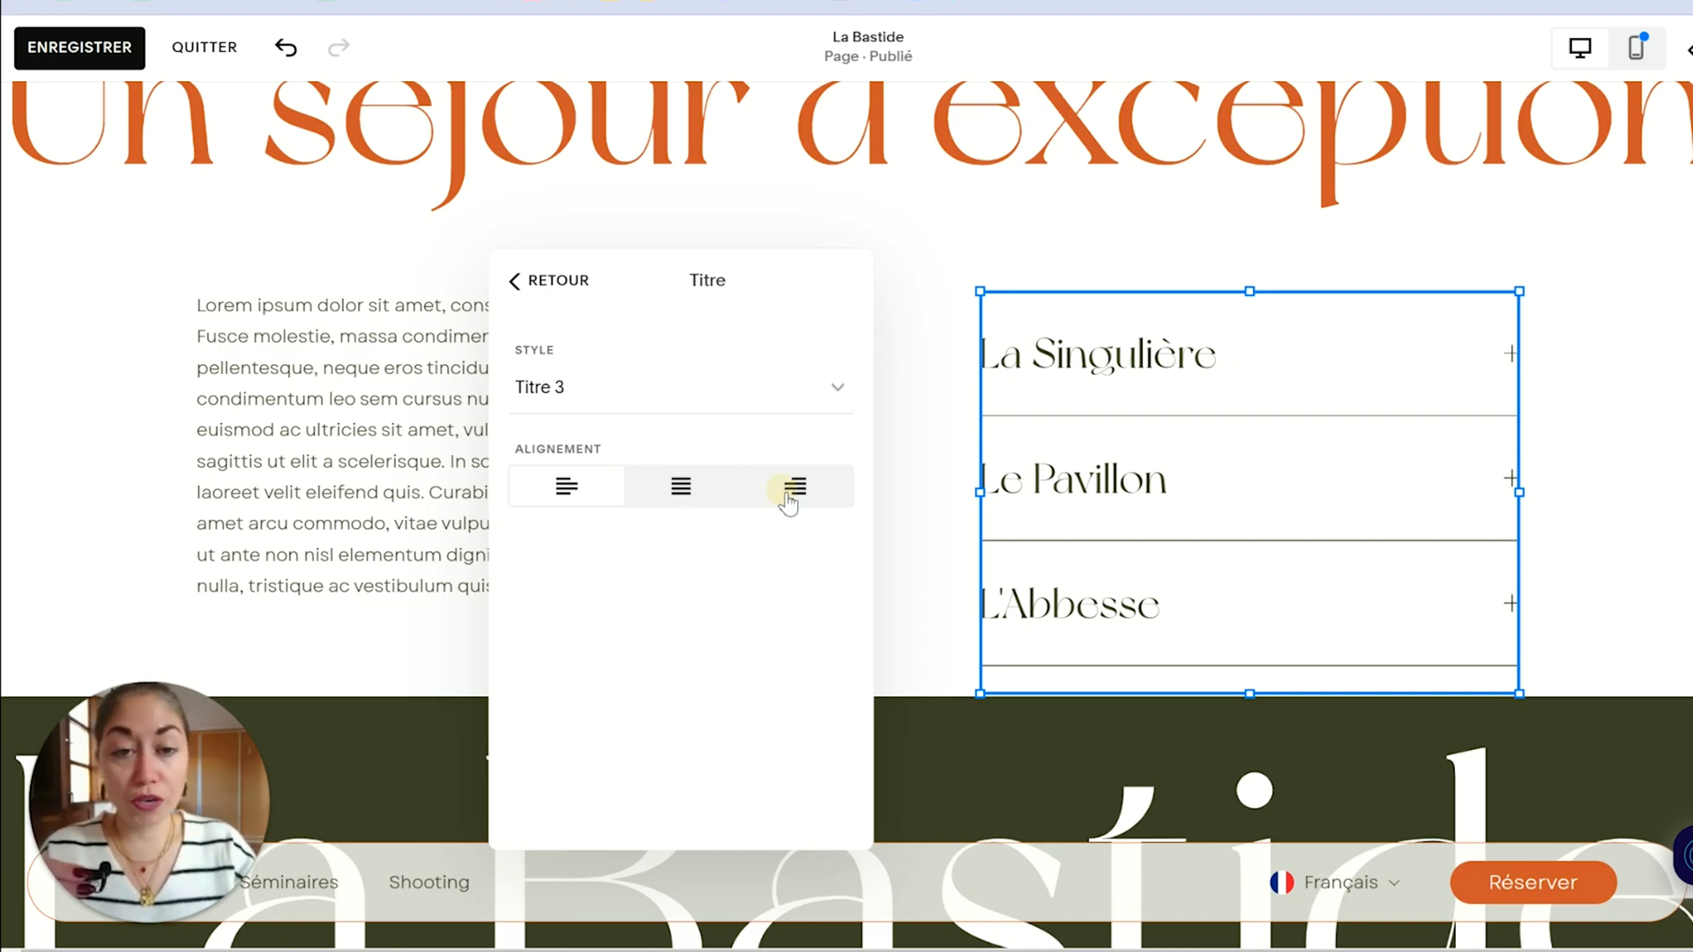
left_click(551, 492)
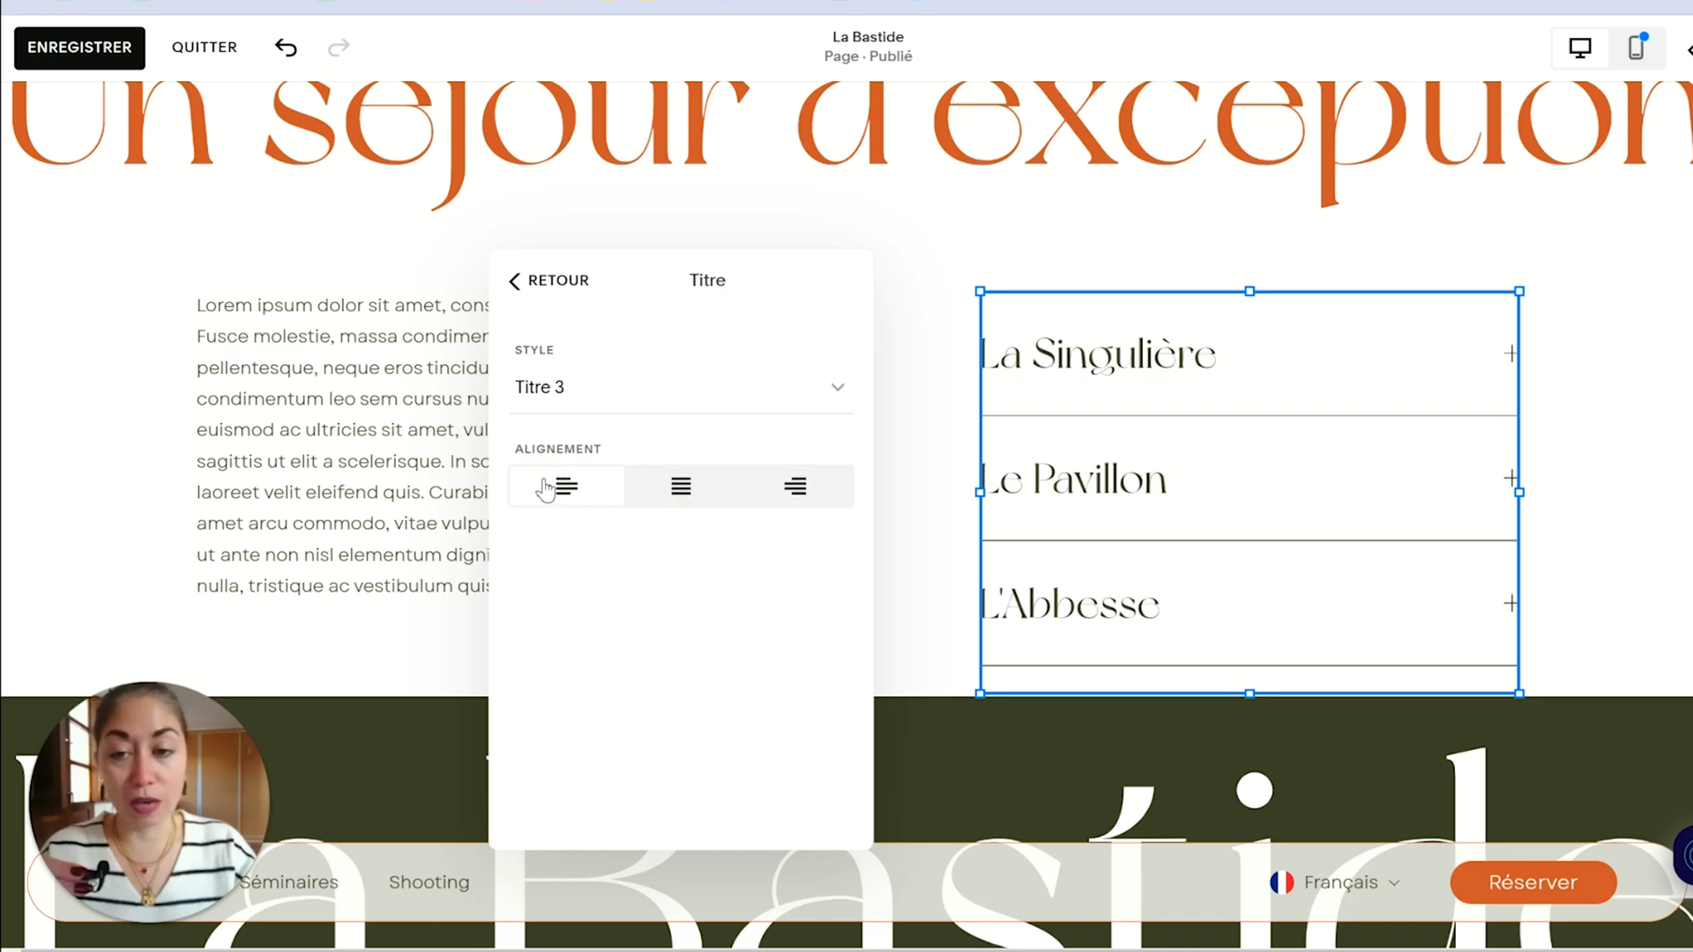
left_click(556, 287)
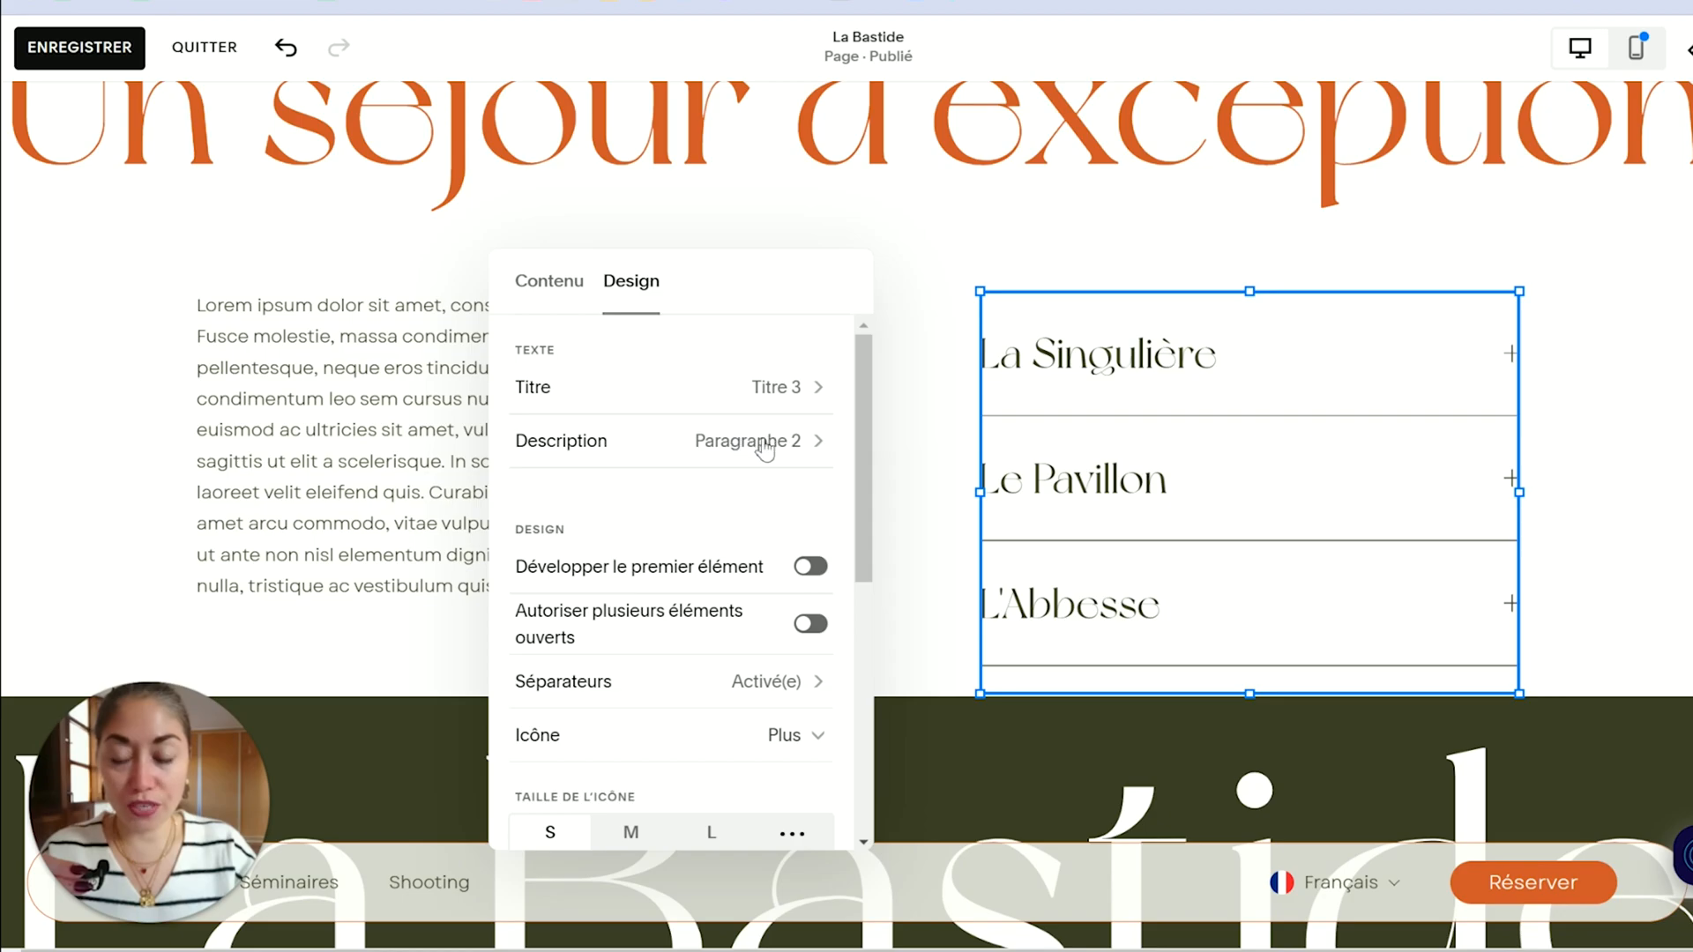
Step: Set the text style of the accordion's descriptions to Paragraphe 1
left_click(763, 443)
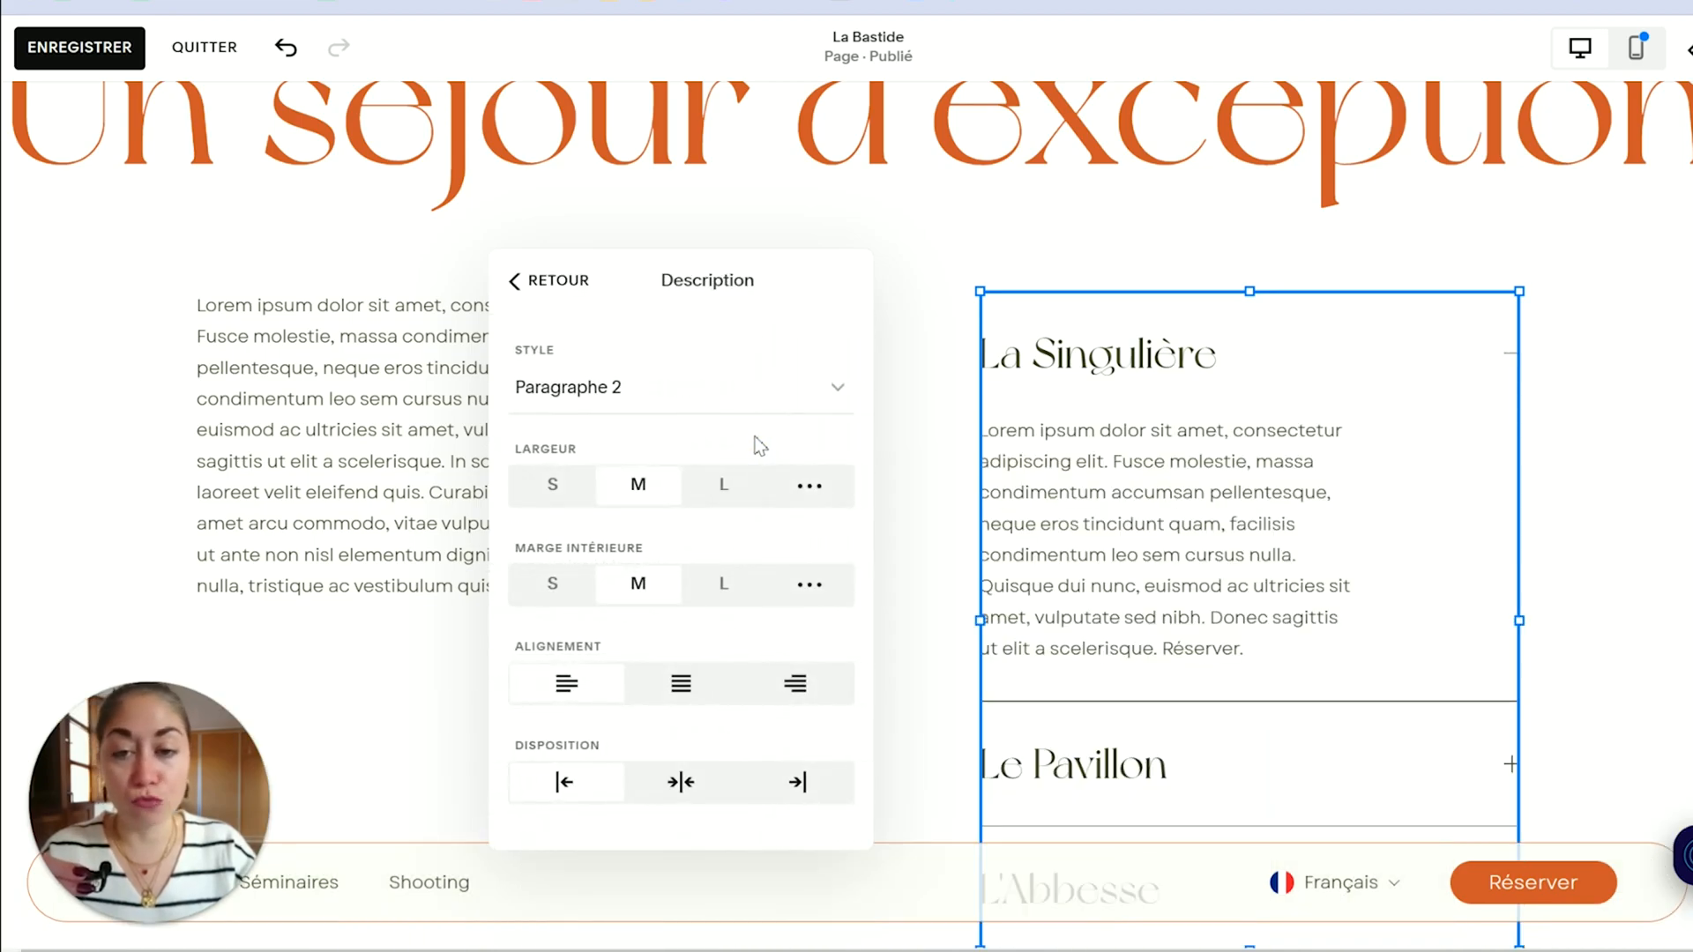
left_click(740, 398)
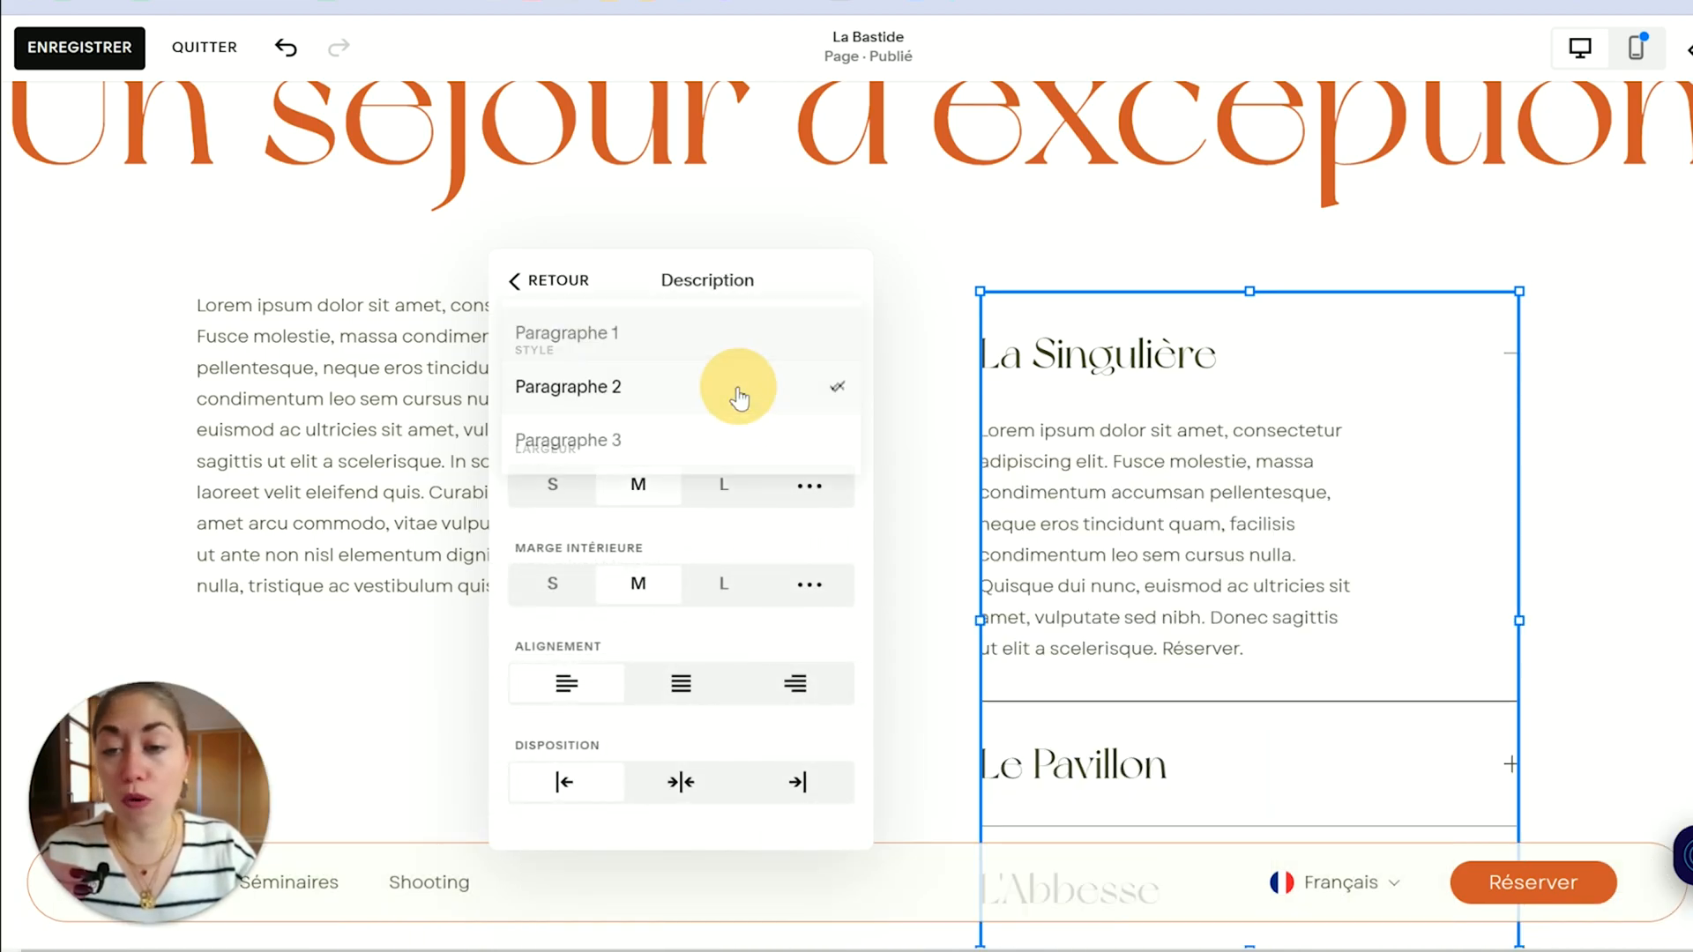
left_click(631, 334)
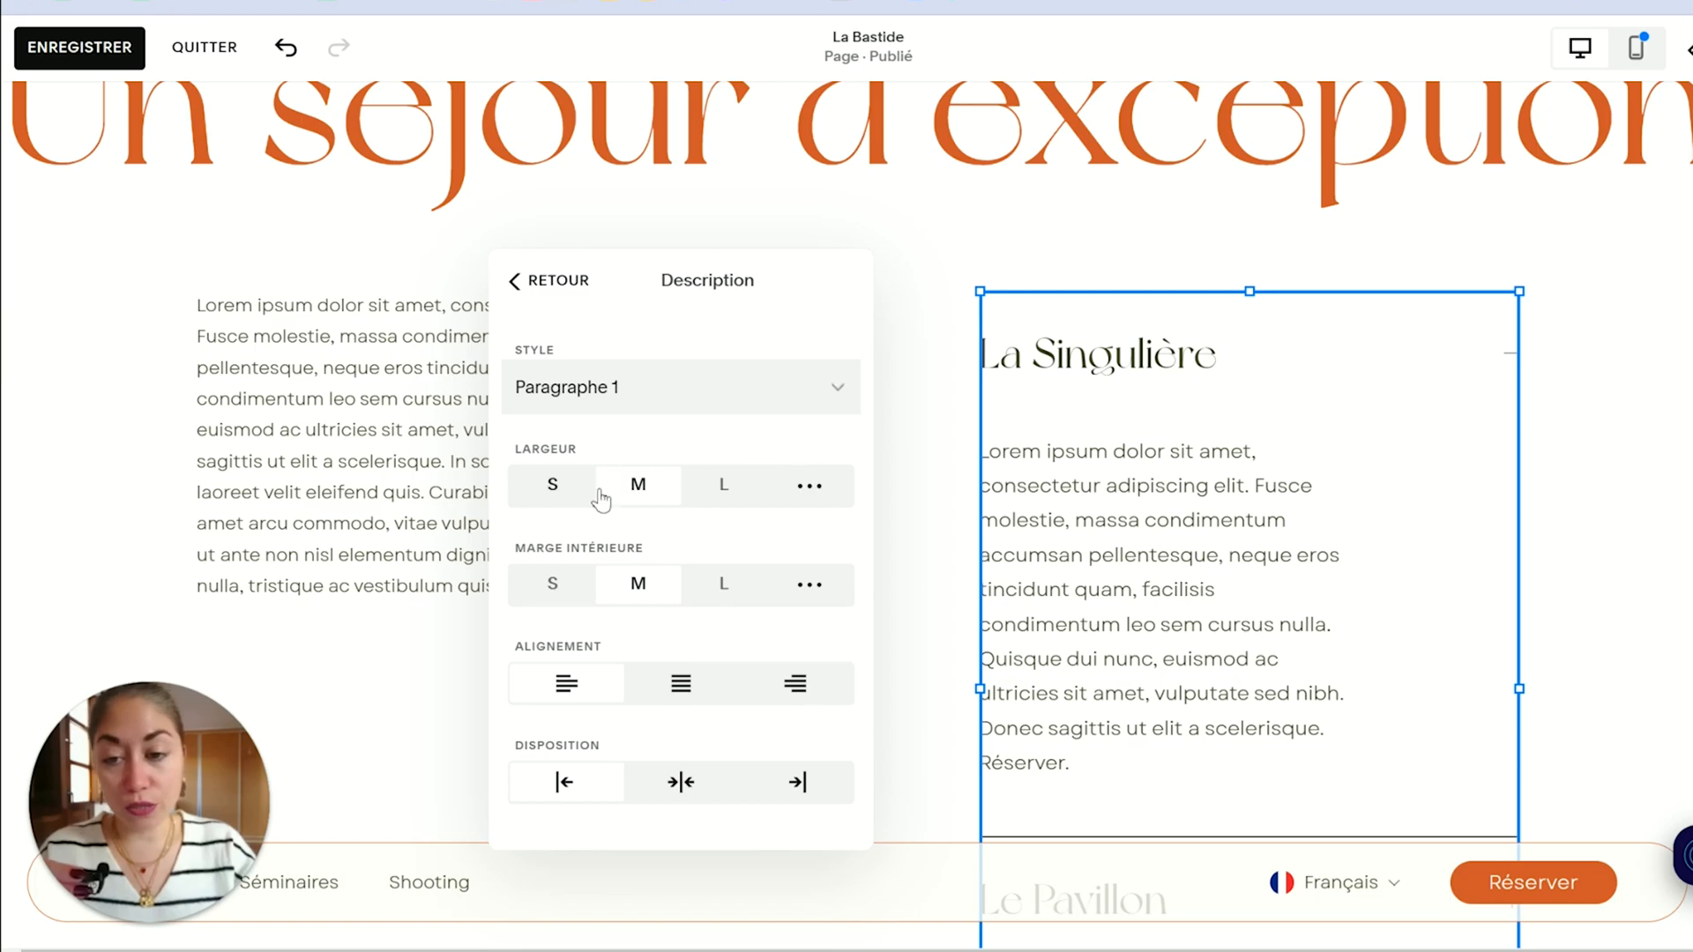
Step: Try the middle alignment and the centre and right placements for the description text, restoring left for both
left_click(683, 684)
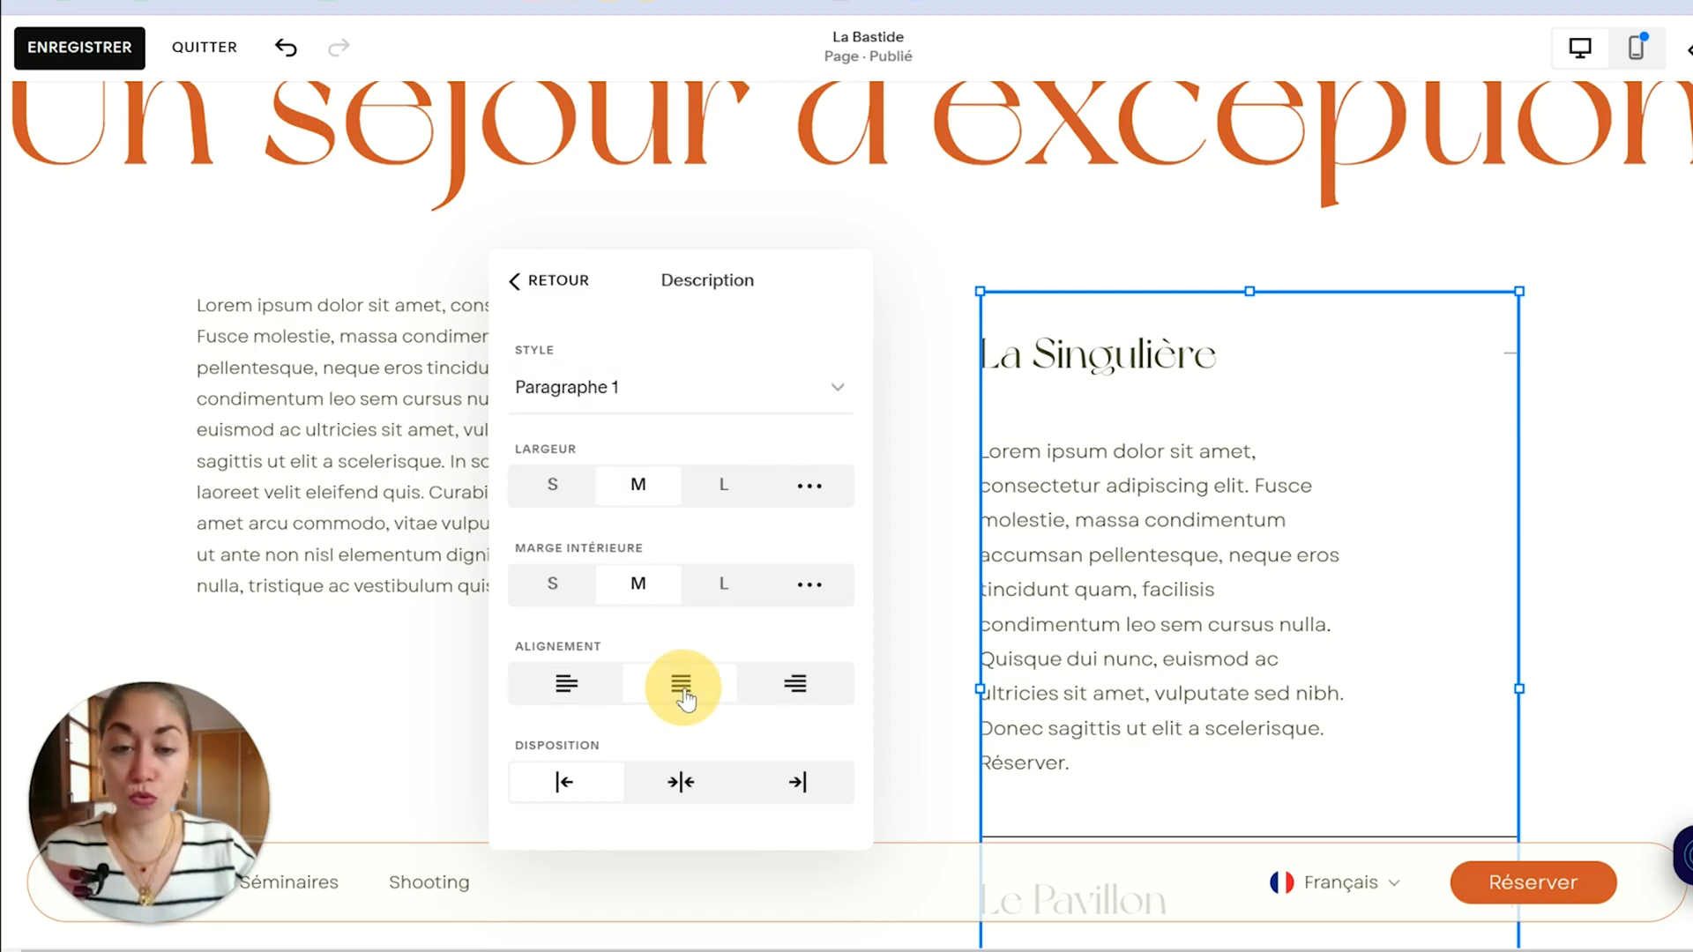
left_click(564, 686)
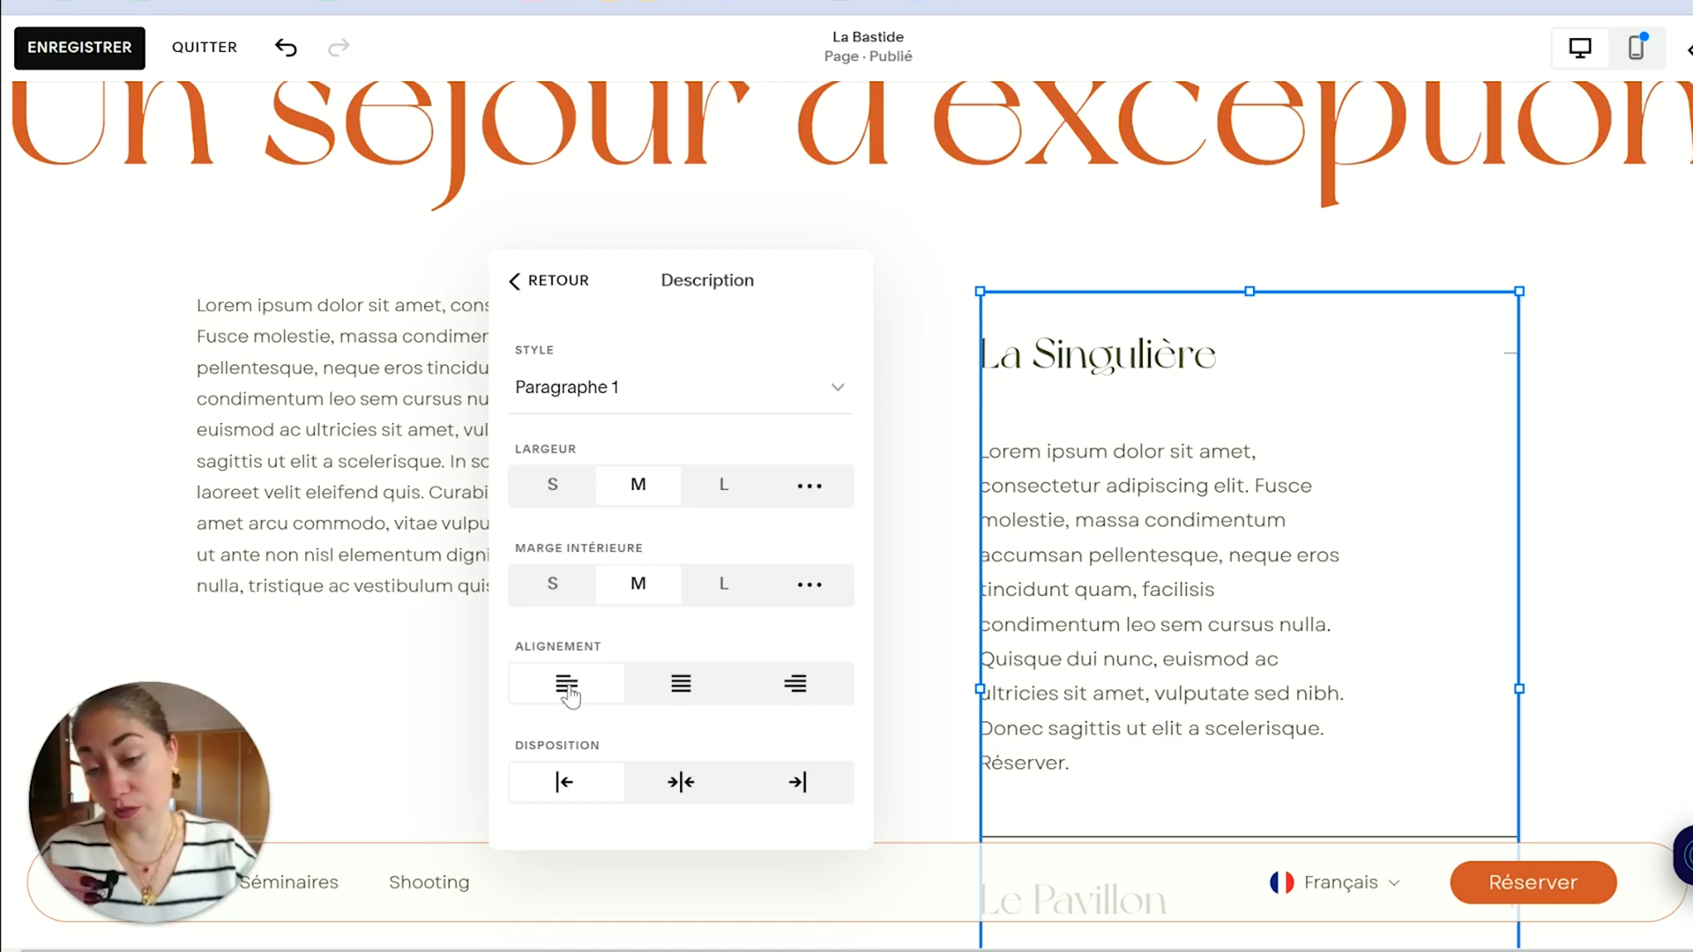
left_click(675, 792)
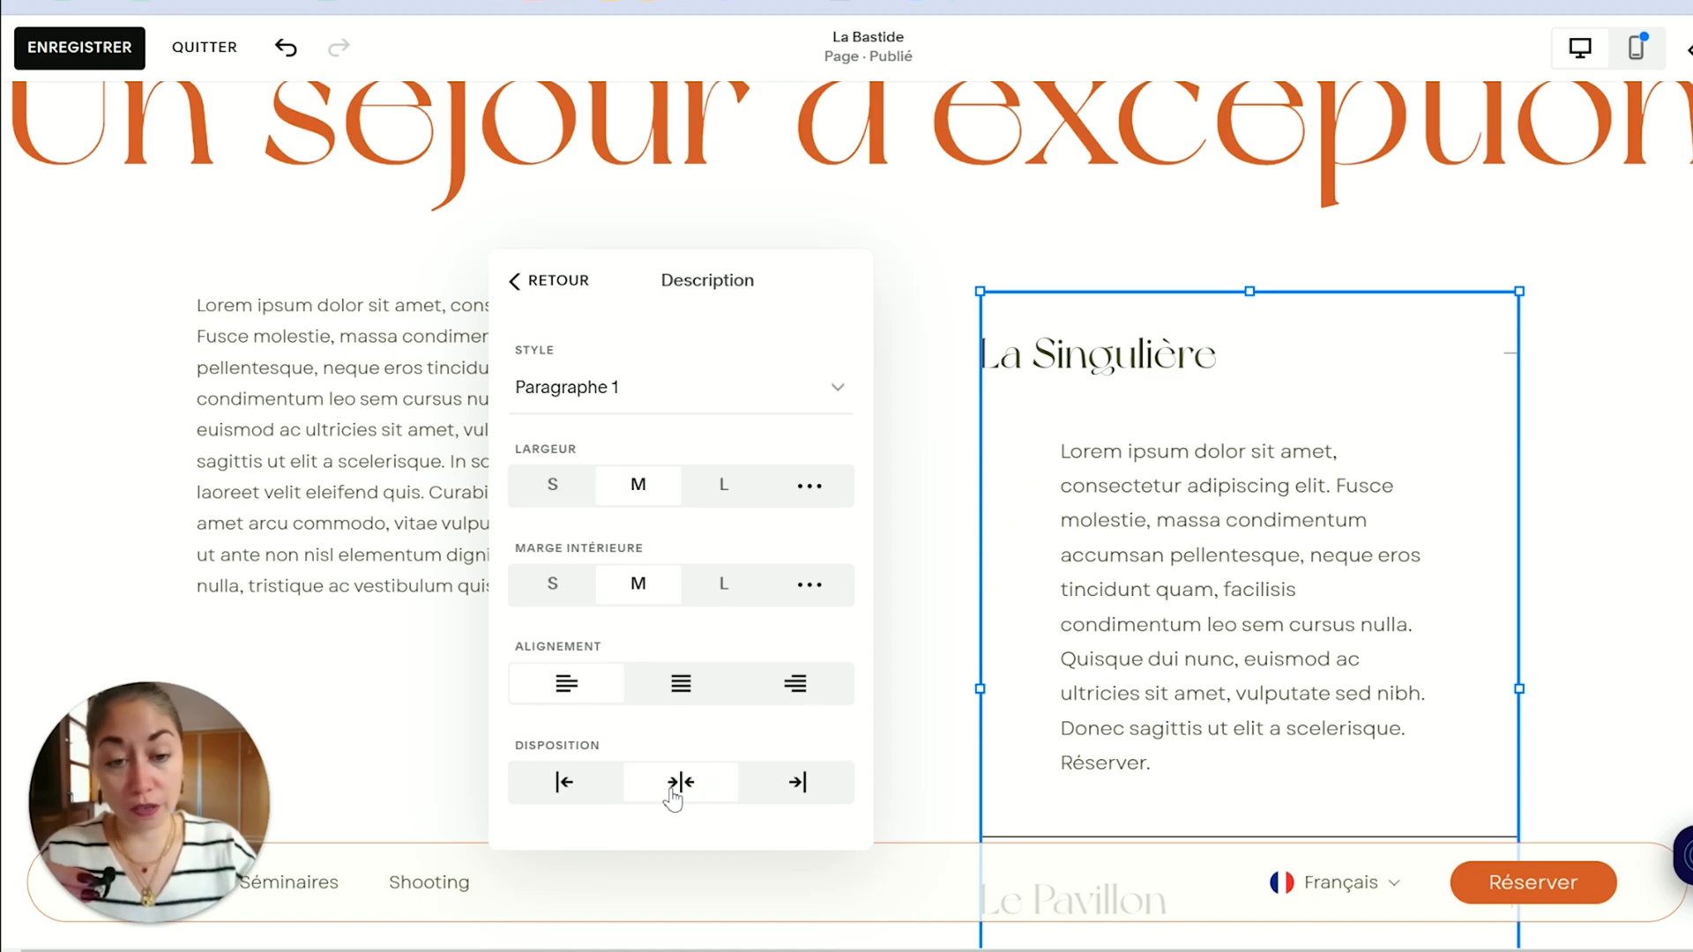
left_click(816, 785)
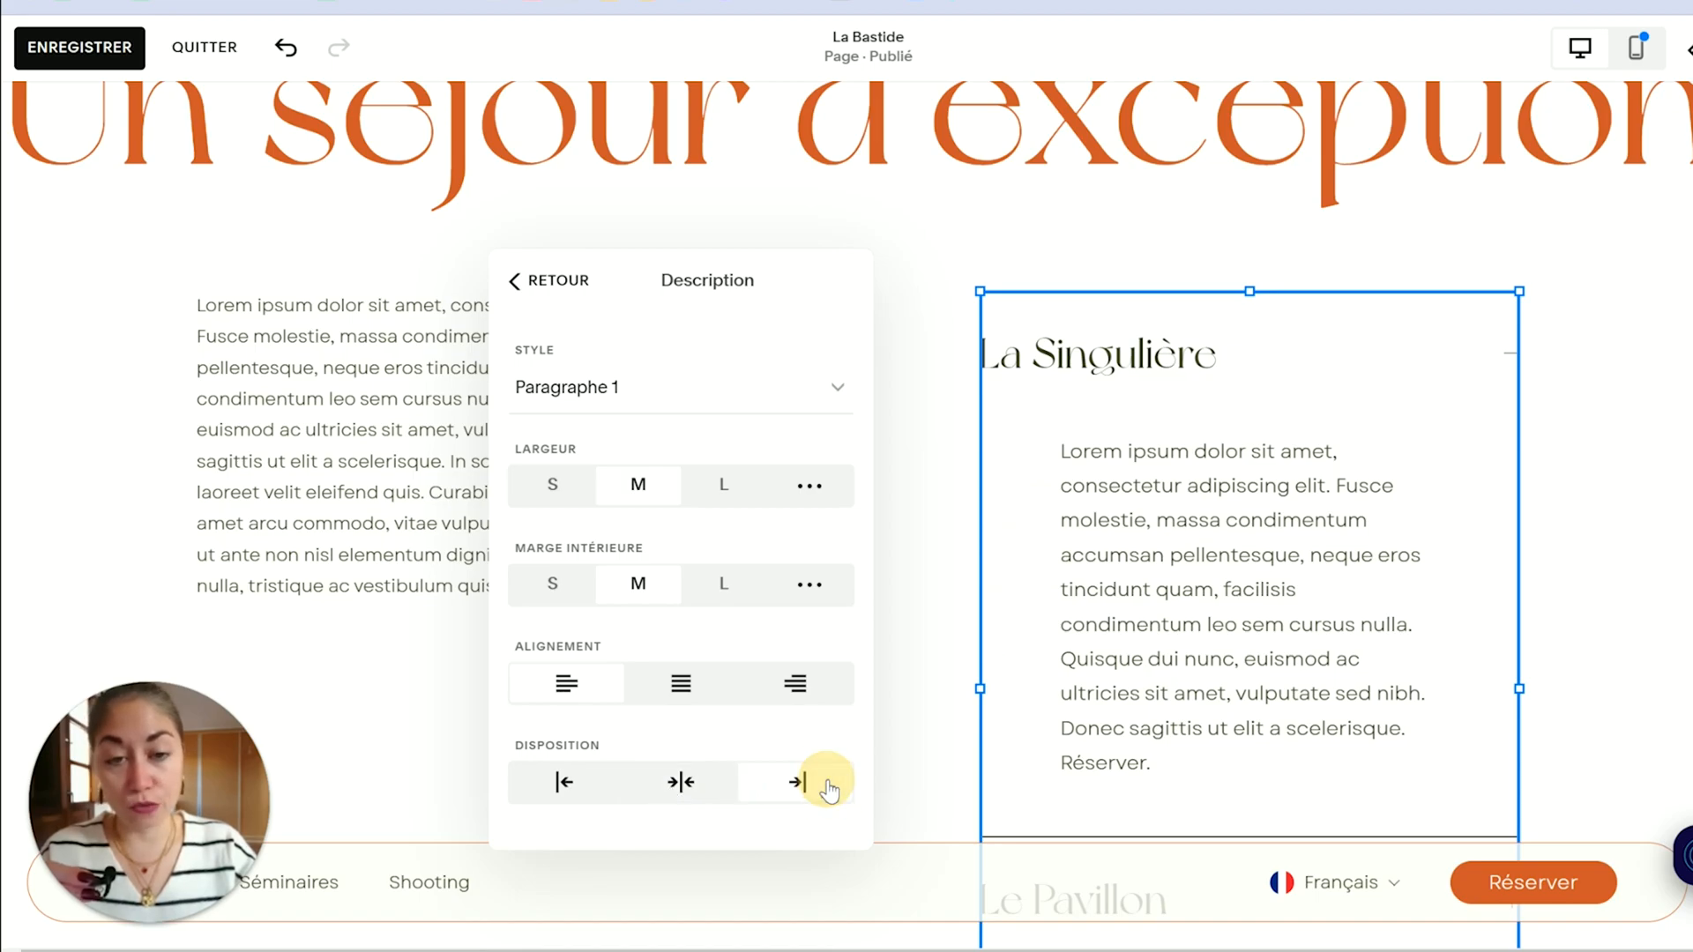
left_click(695, 789)
left_click(565, 786)
left_click(674, 794)
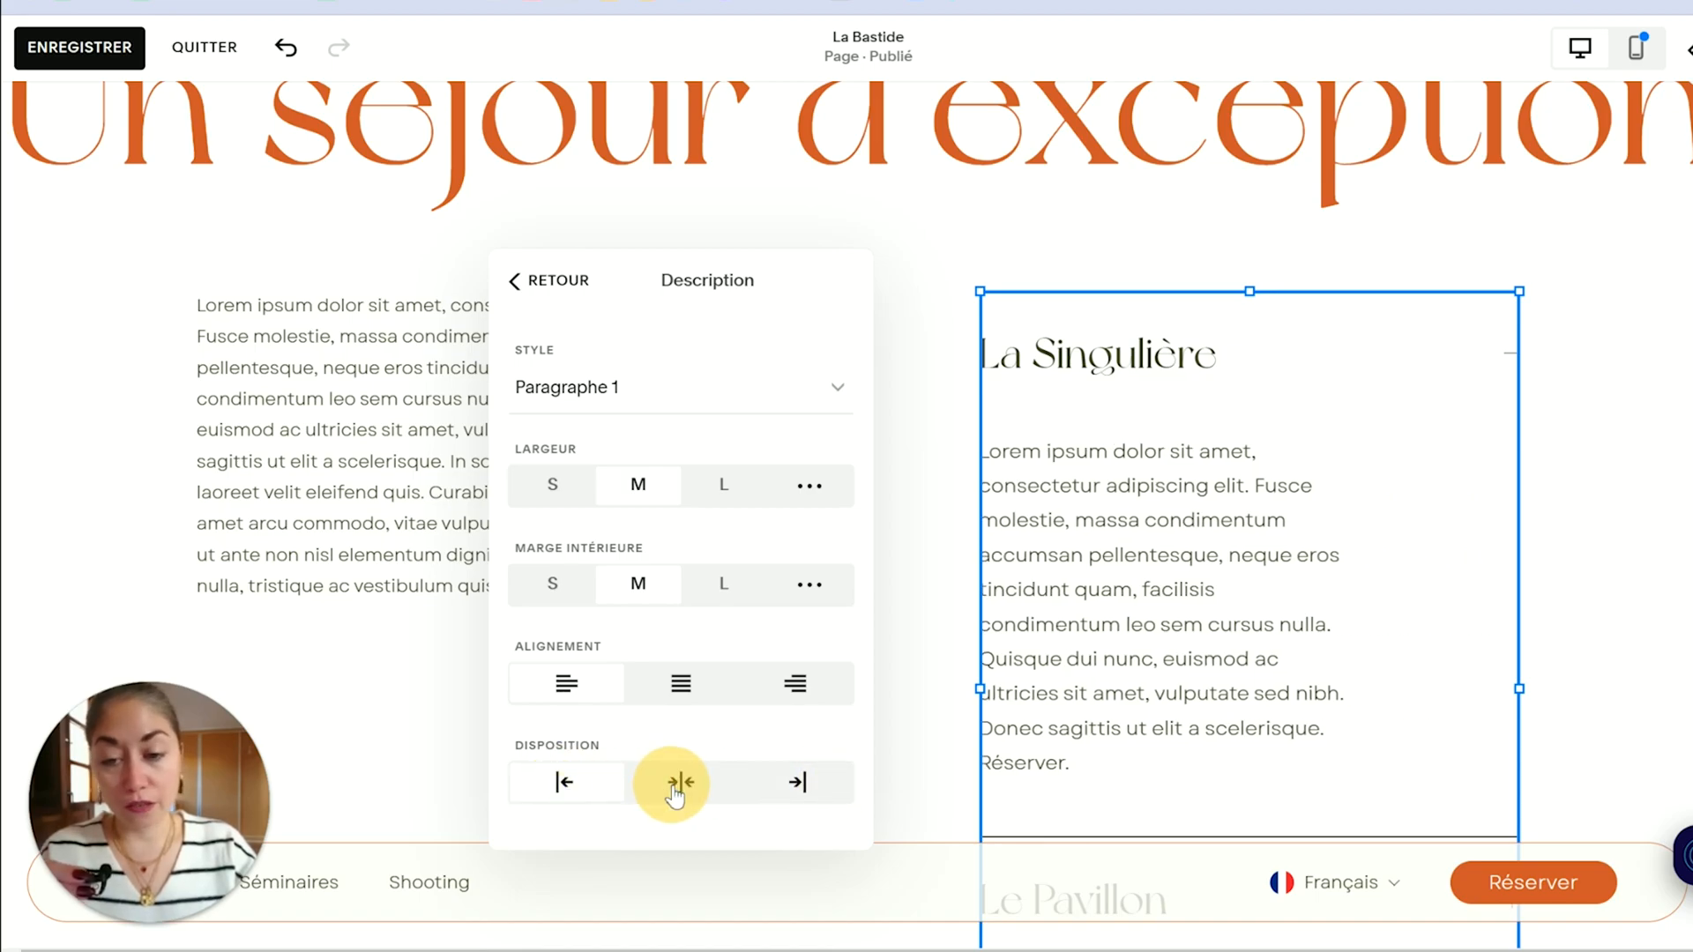
left_click(557, 785)
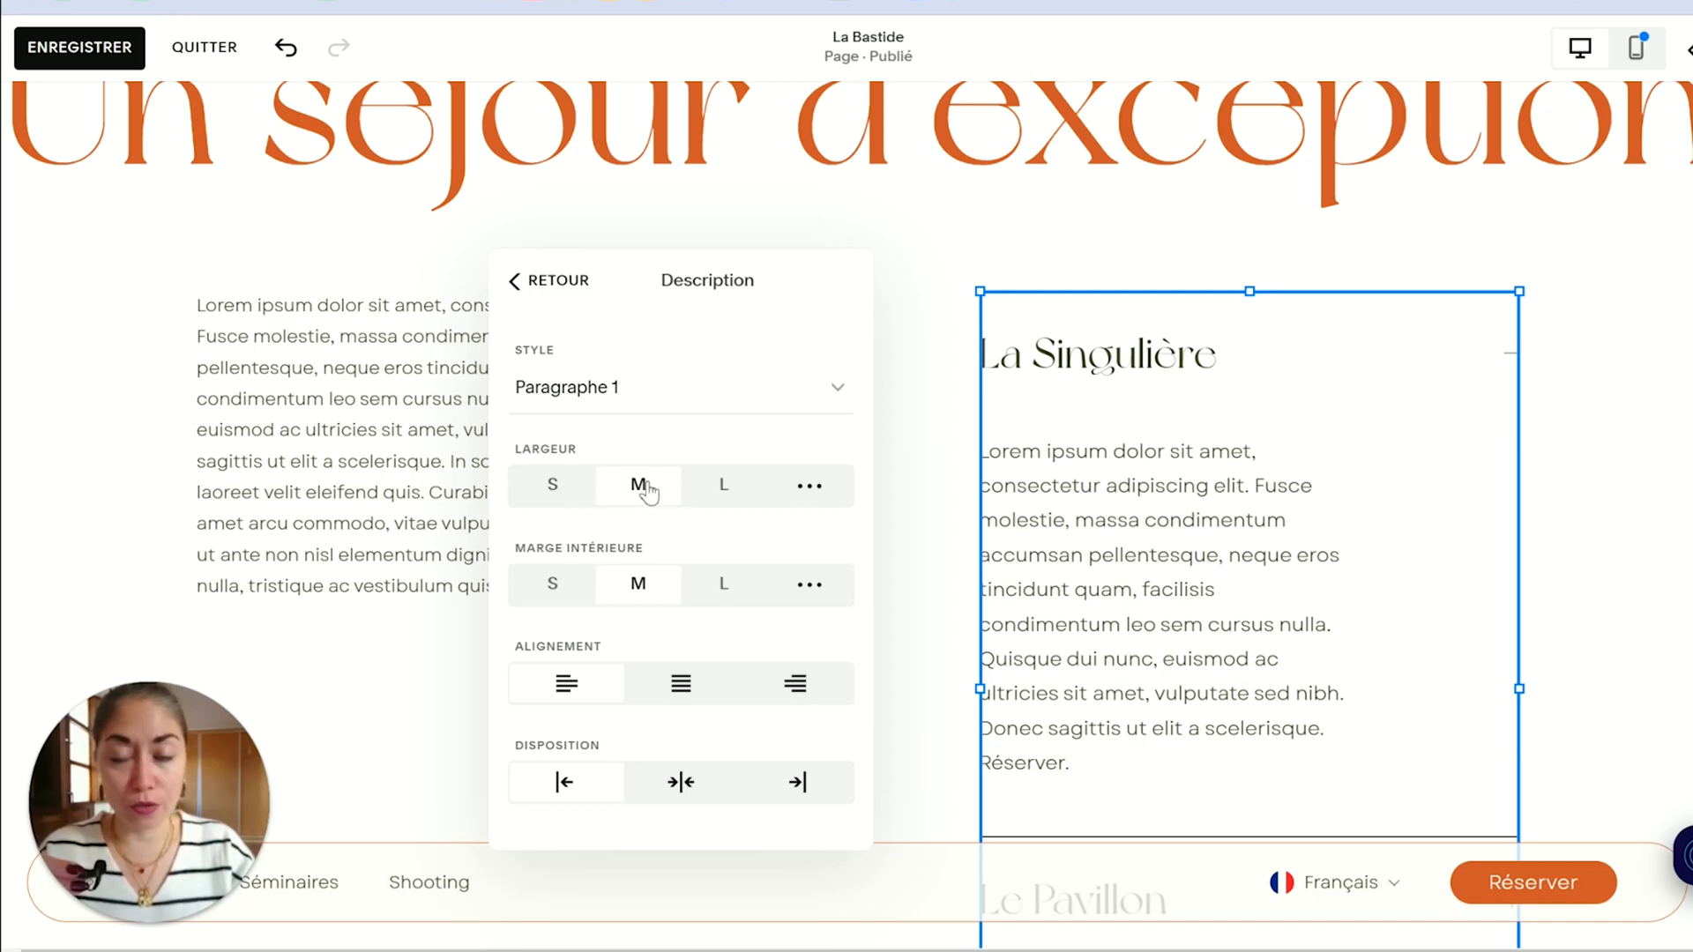
Step: Set the description width to L, comparing it with M
left_click(725, 490)
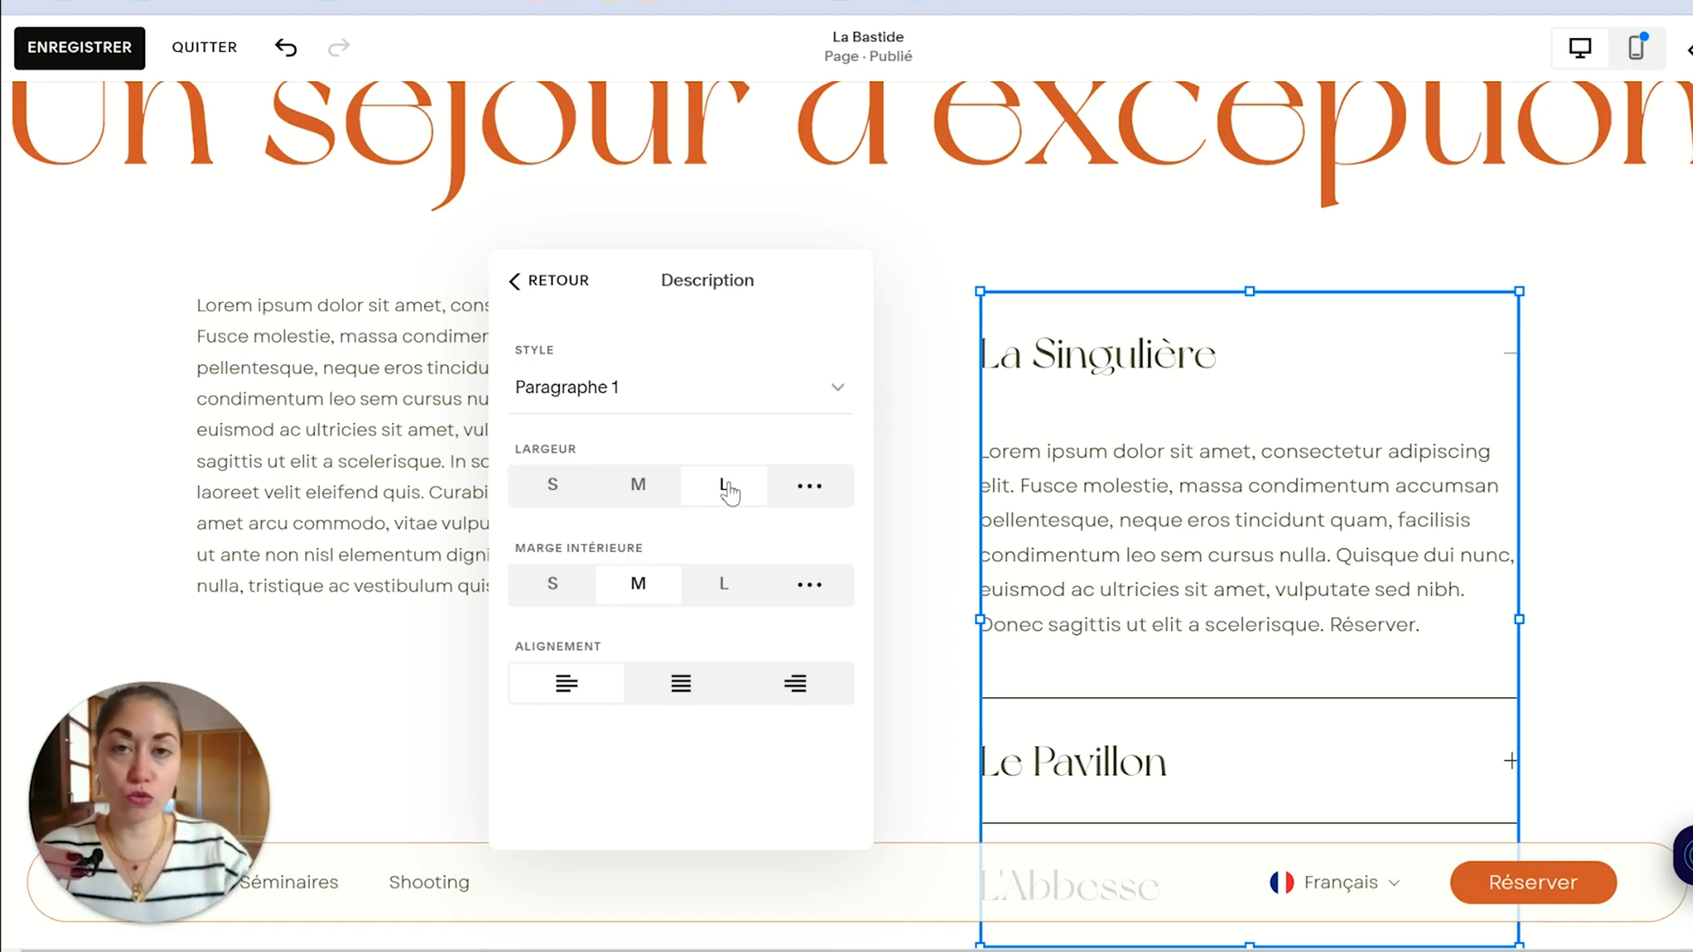
left_click(637, 484)
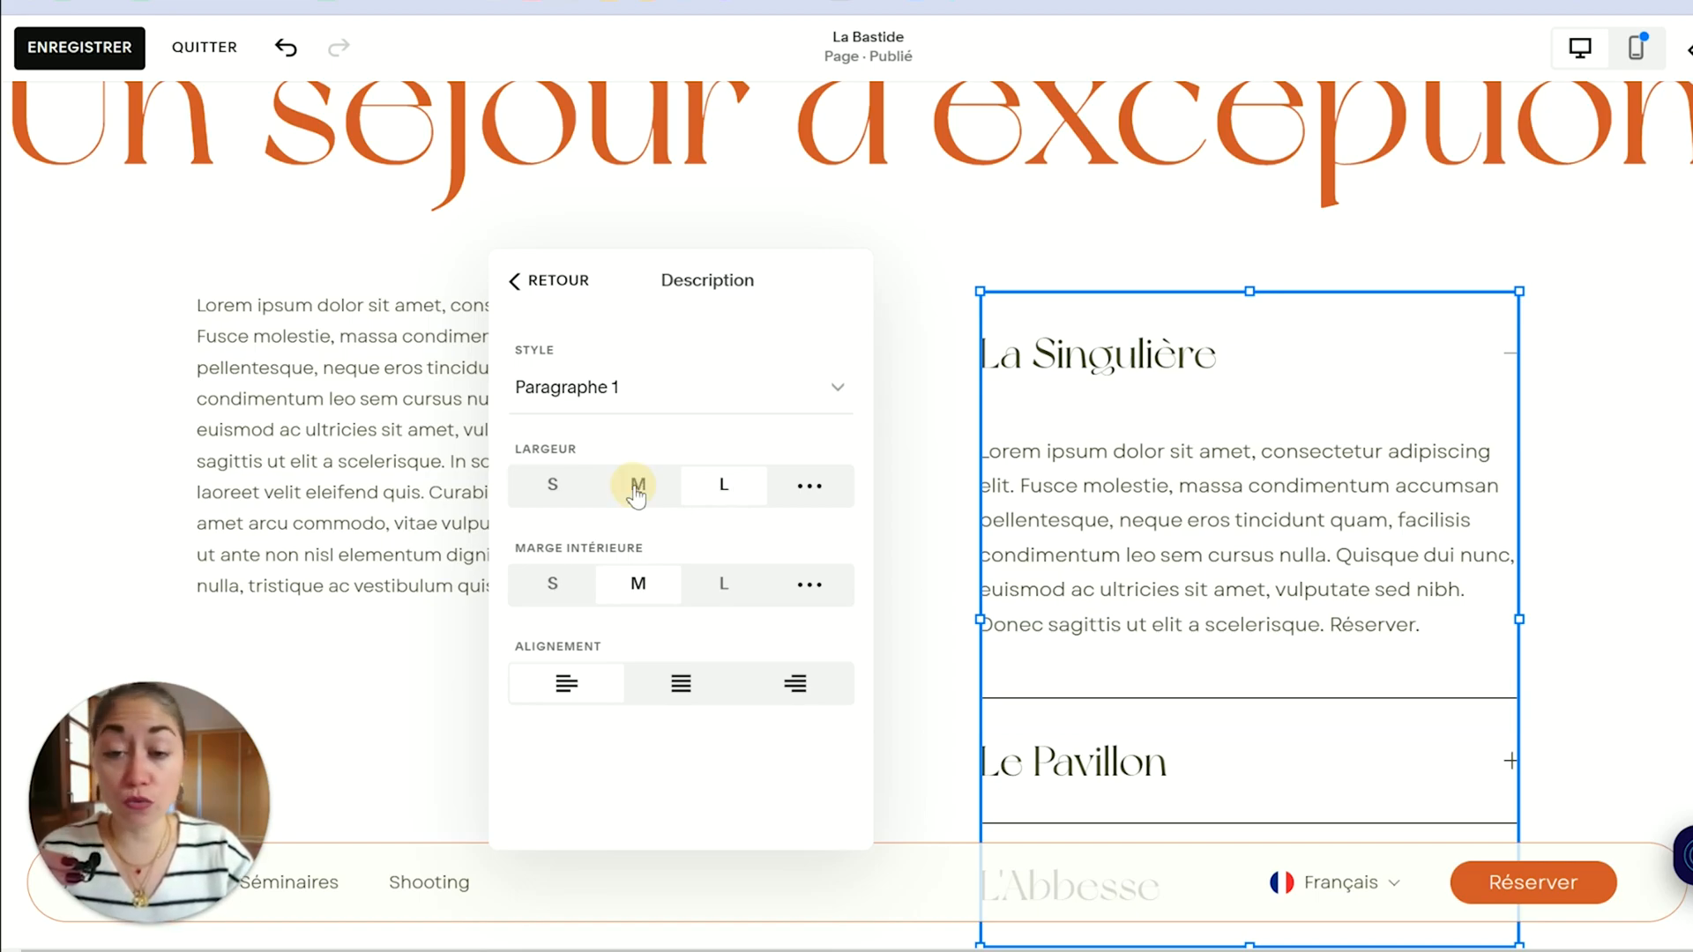
left_click(728, 490)
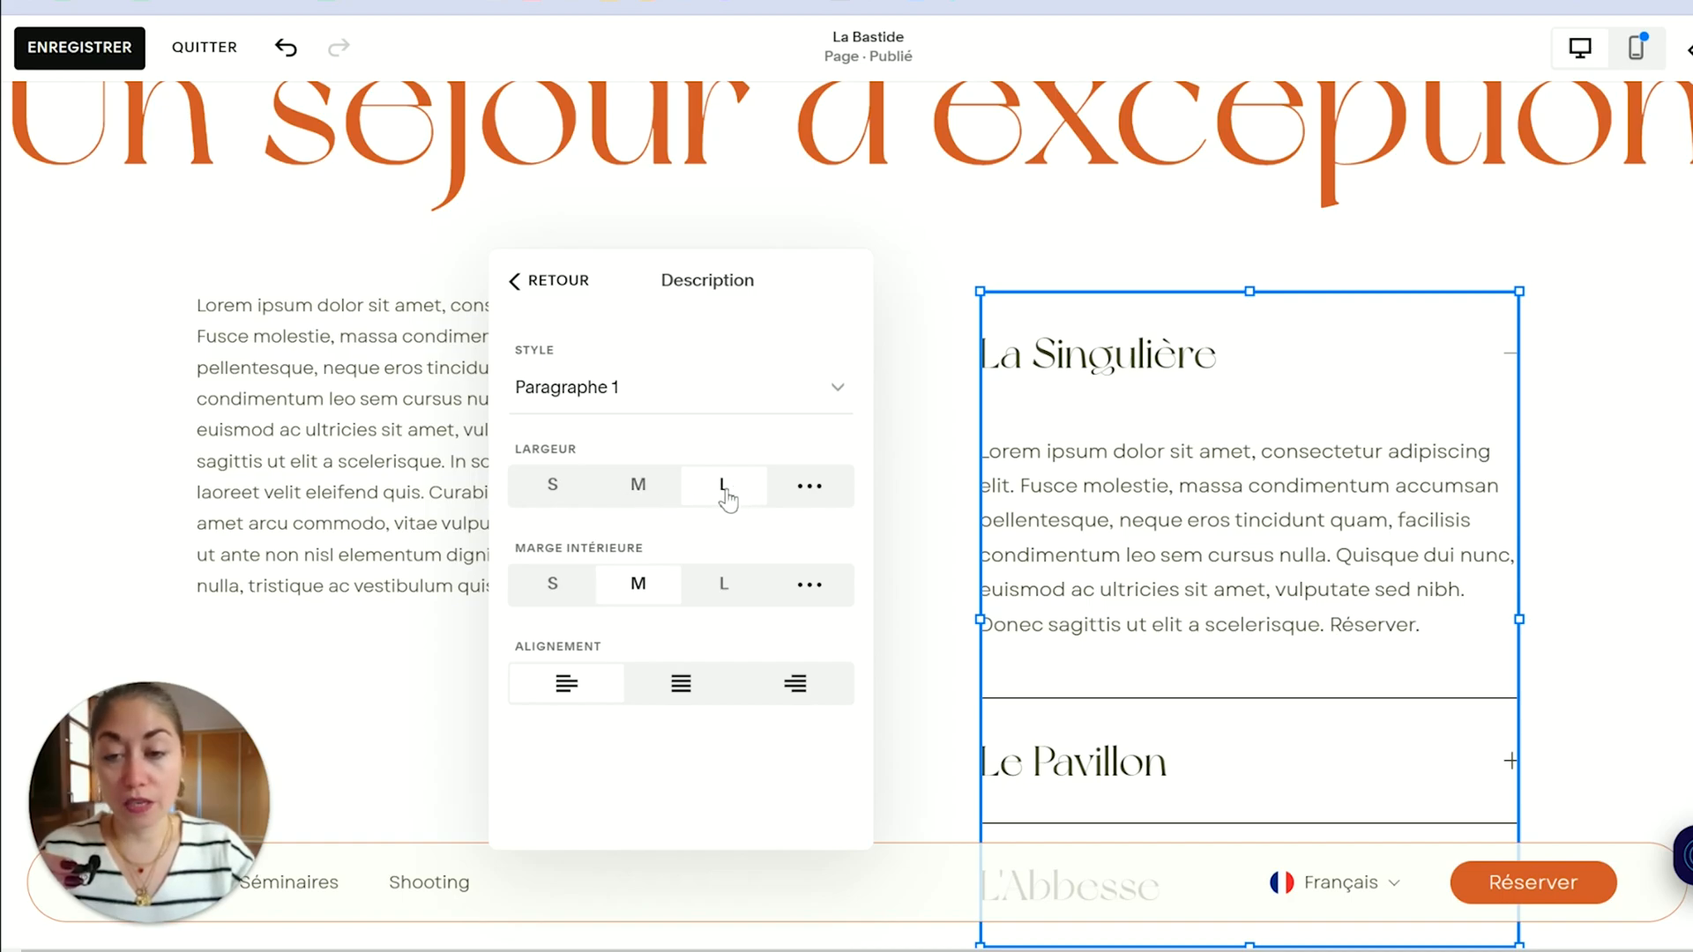
Step: Try a custom description width of 67% and restore the width to L
left_click(809, 486)
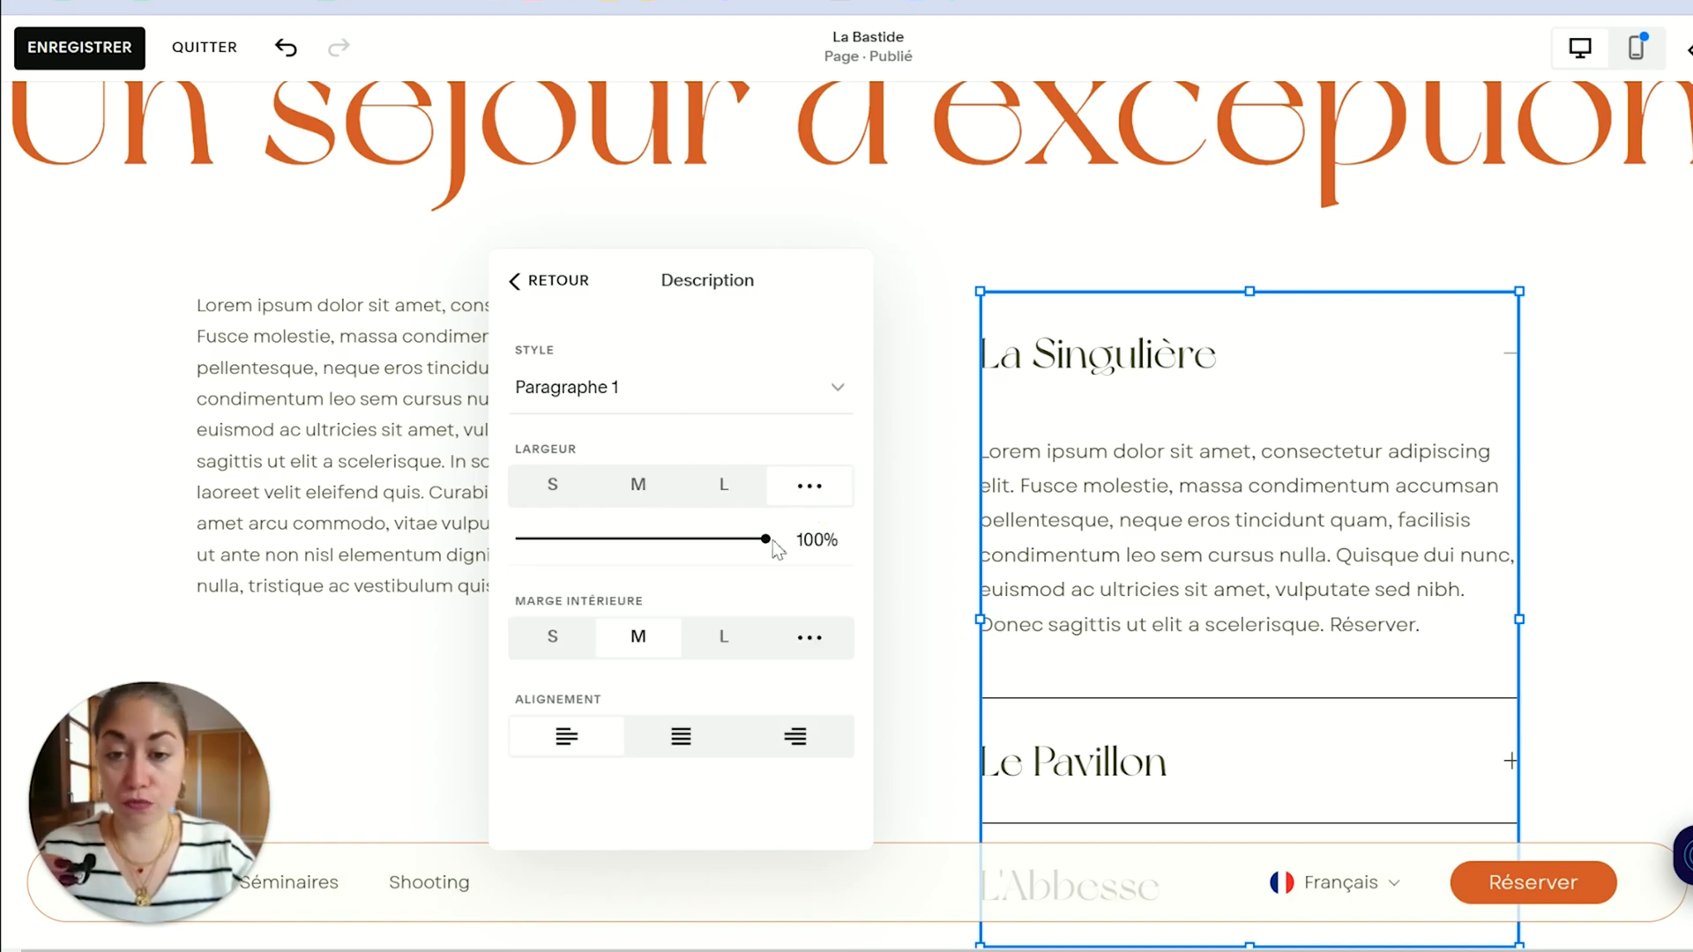
left_click_drag(765, 539, 647, 539)
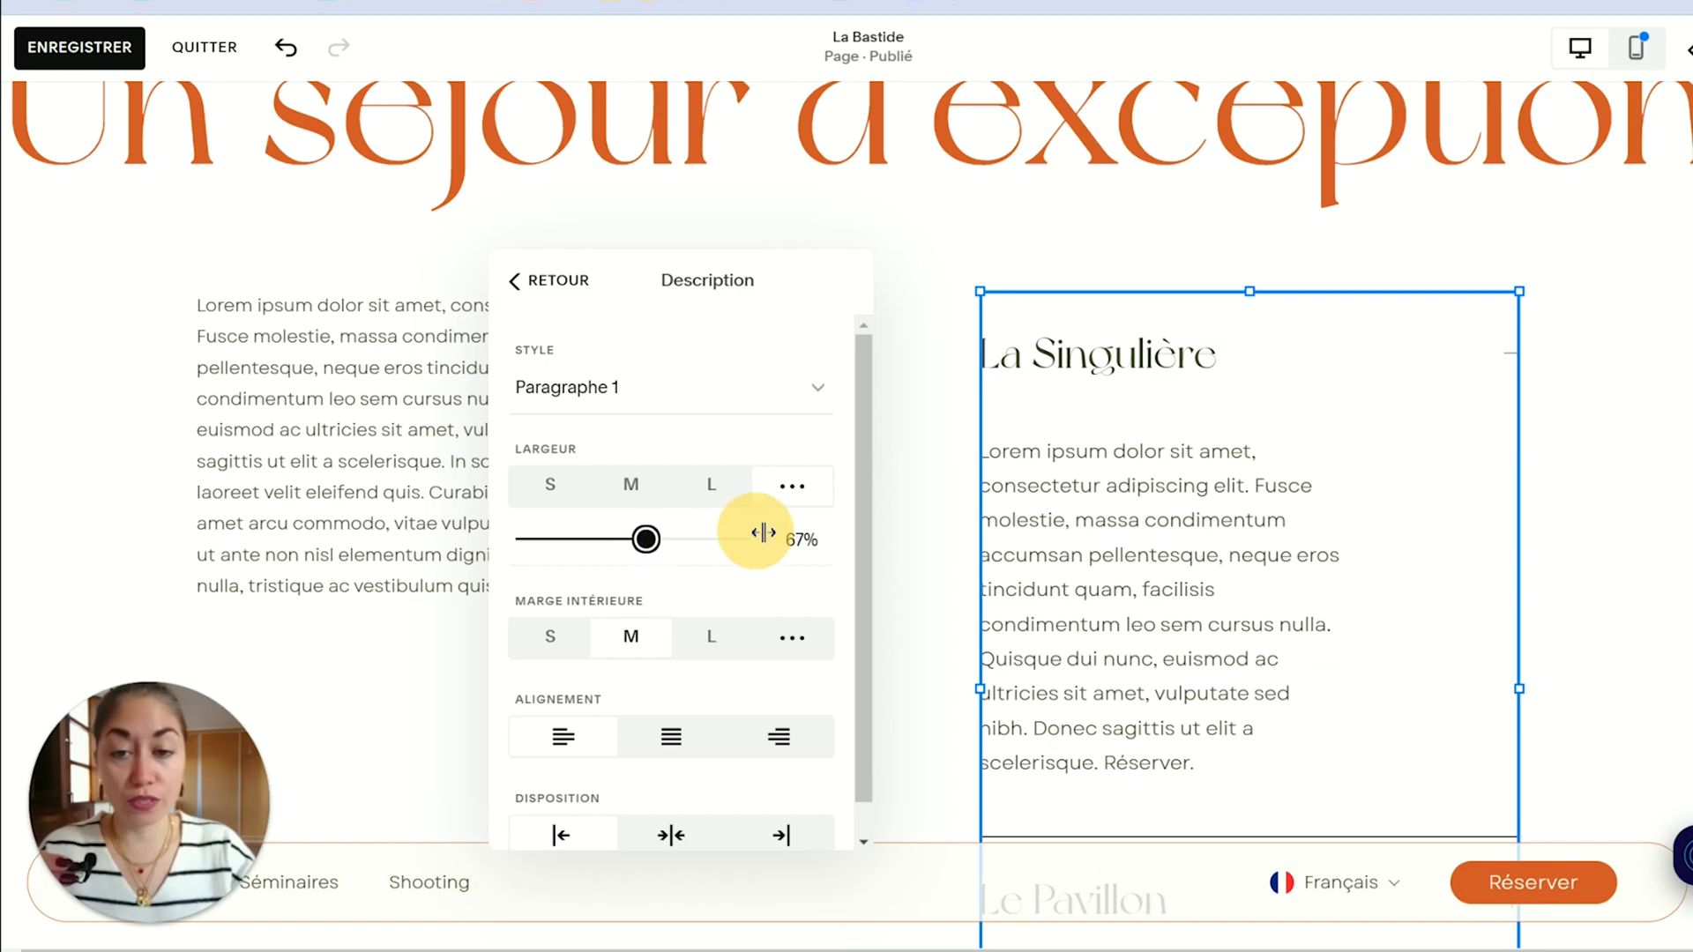
left_click(762, 532)
left_click(805, 485)
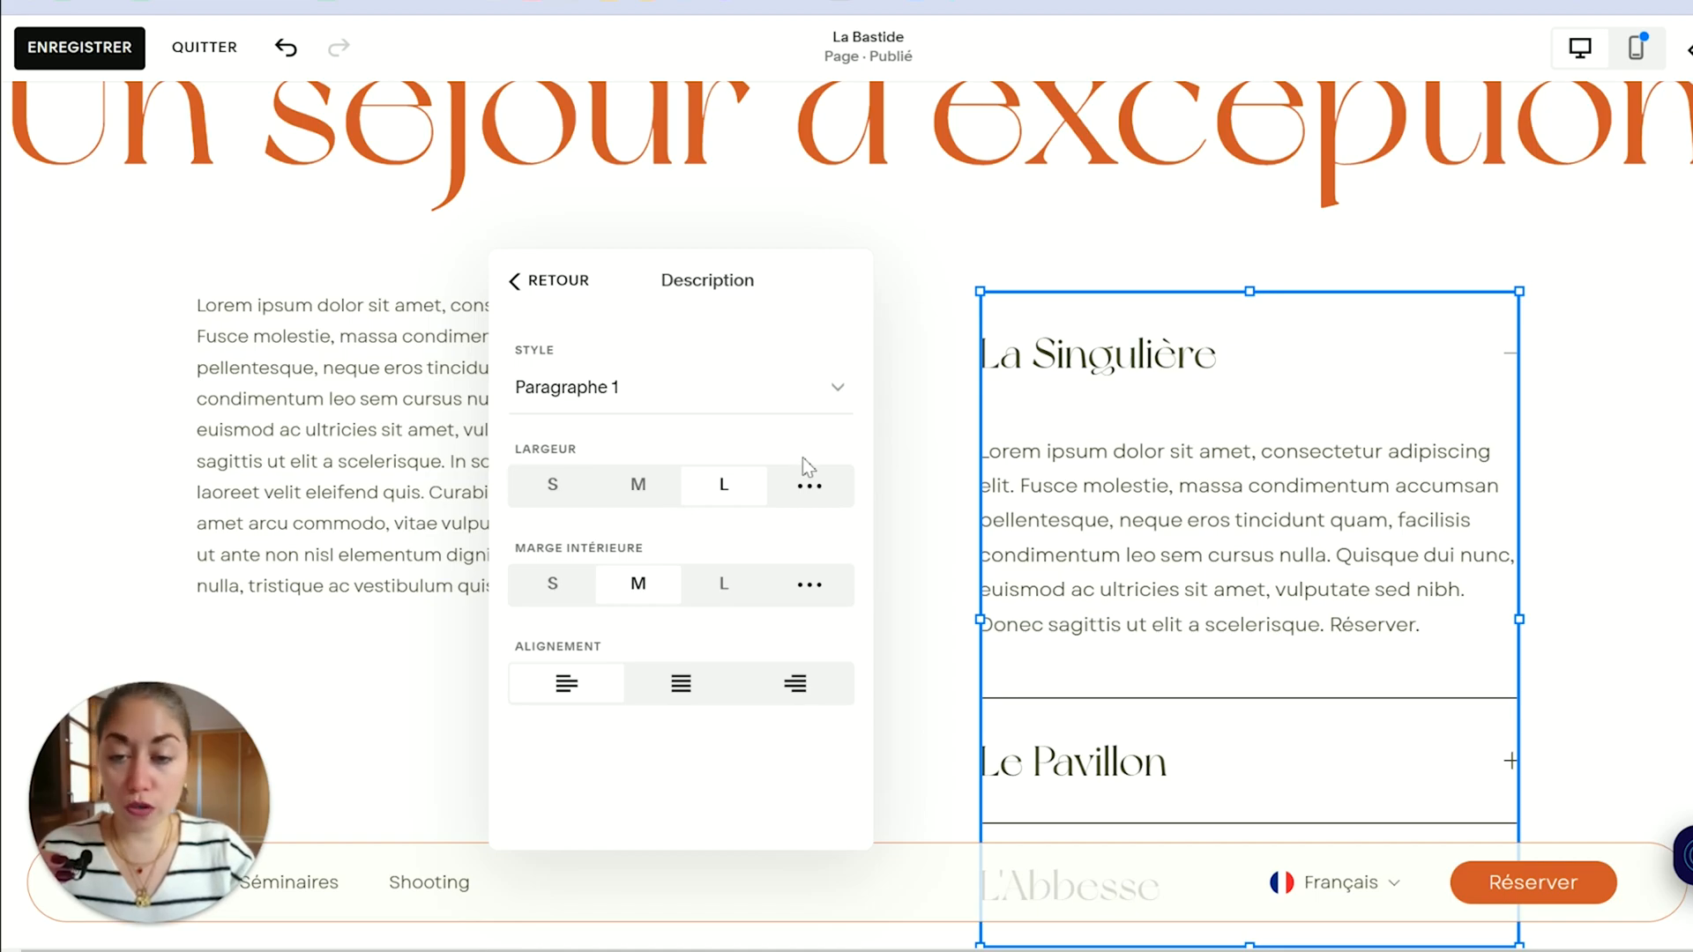
Step: Try the S, L and custom inner margins for the descriptions, restore M and return to the design settings
left_click(553, 586)
left_click(637, 585)
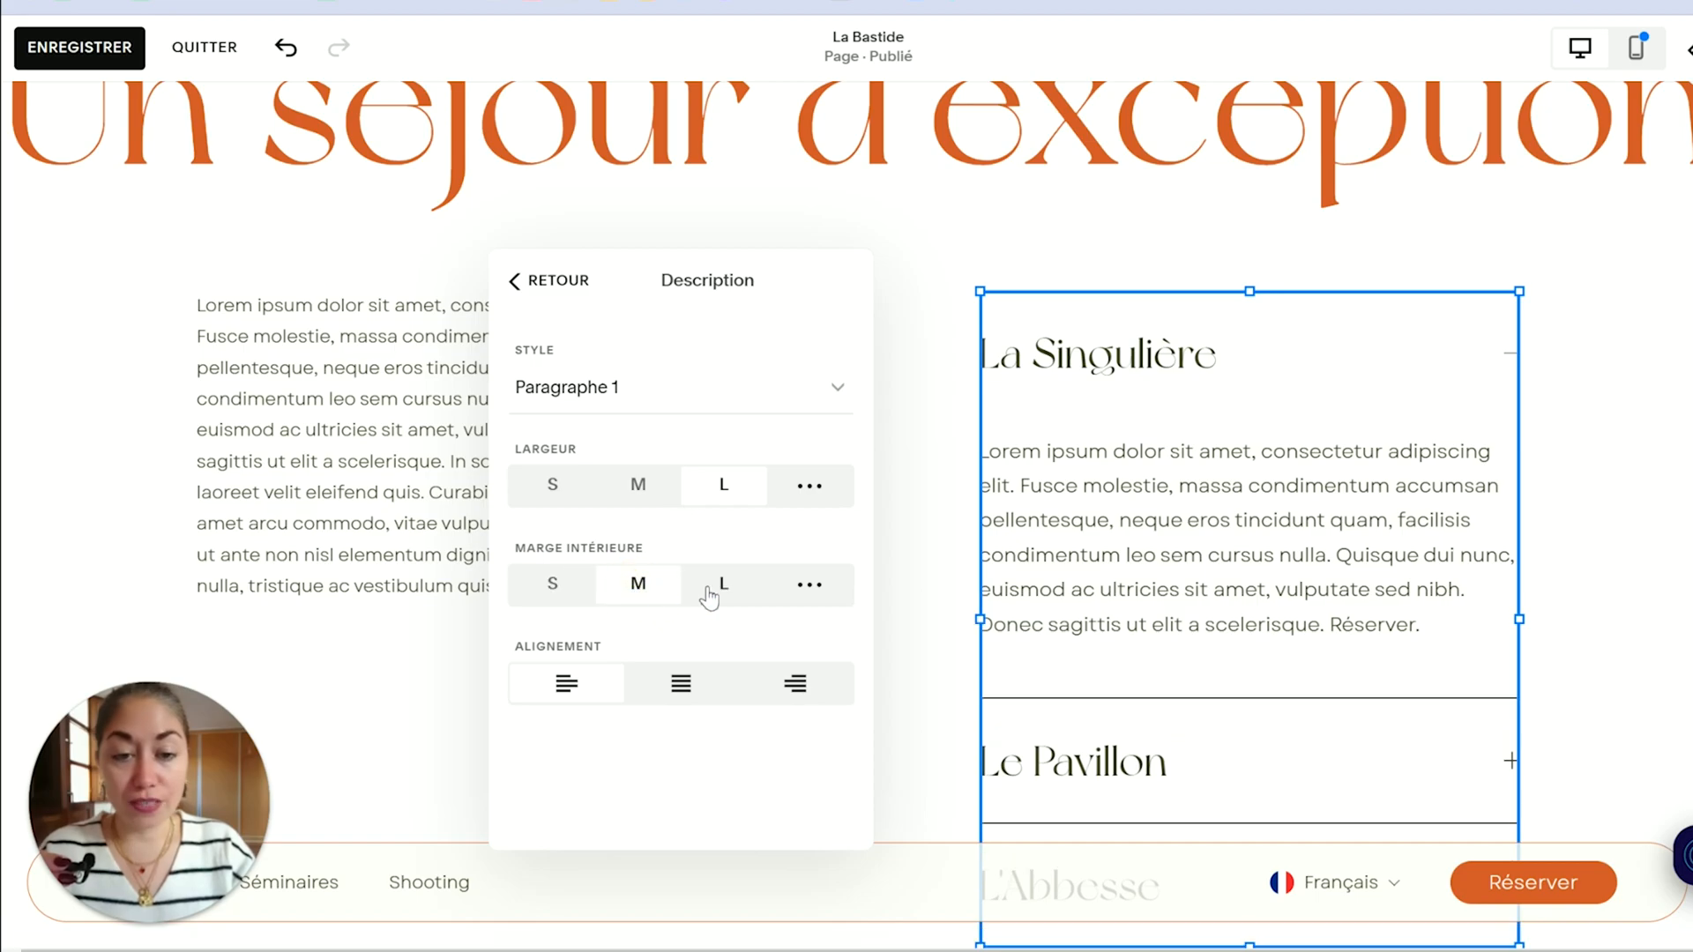
left_click(723, 594)
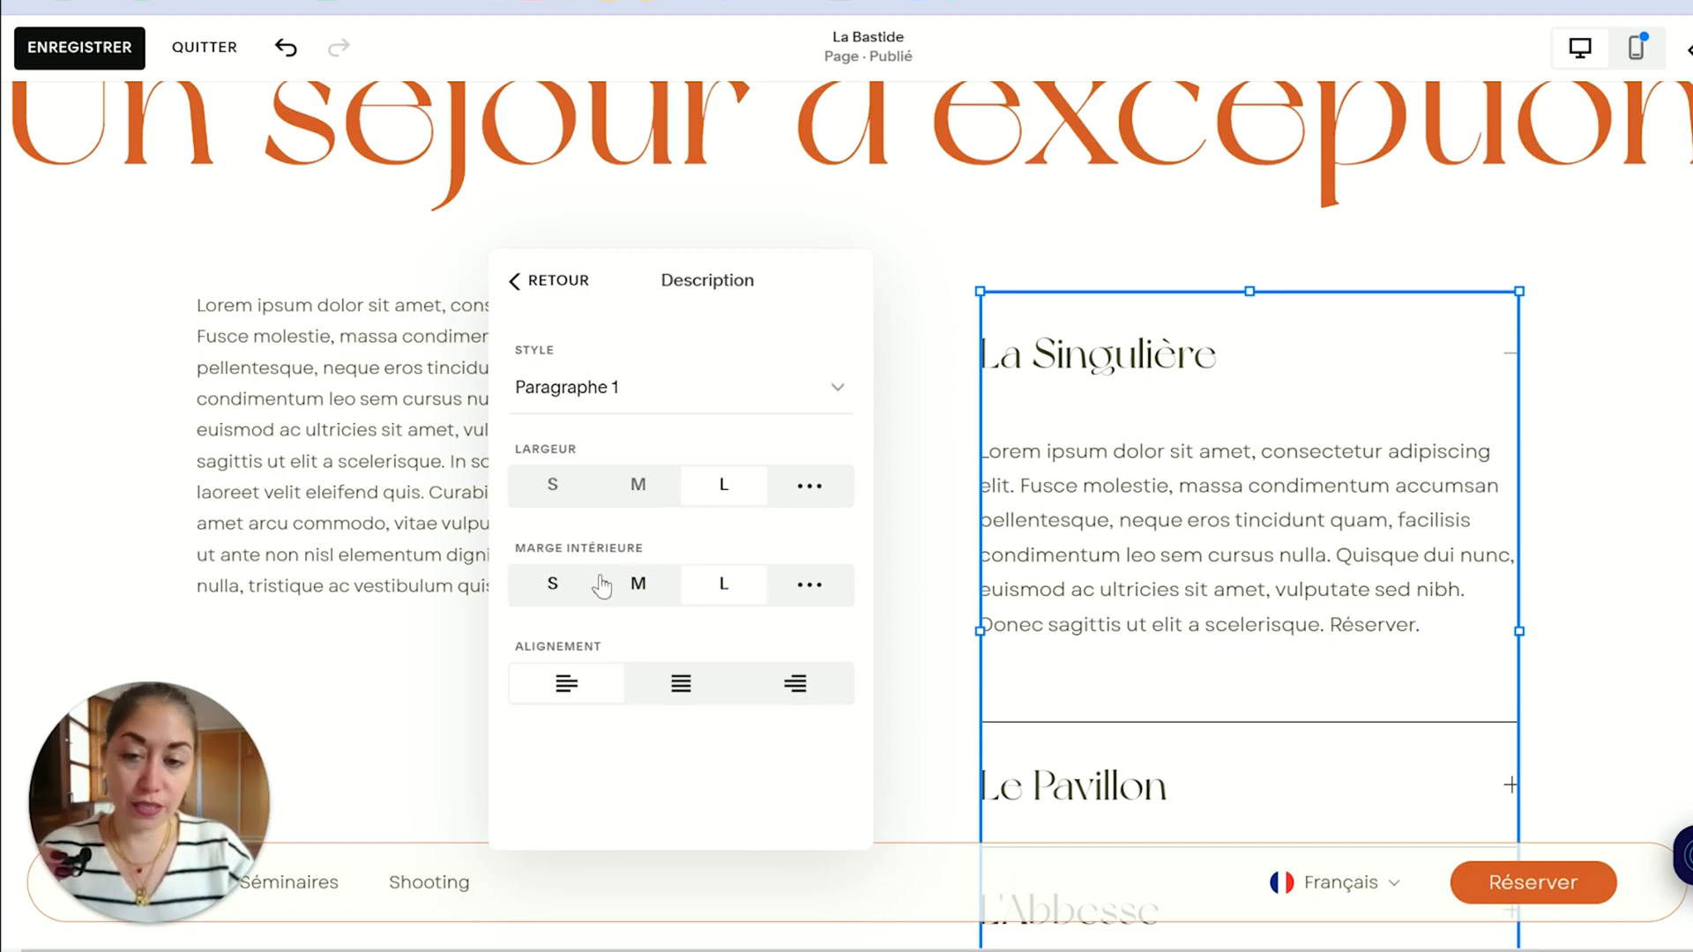
left_click(627, 587)
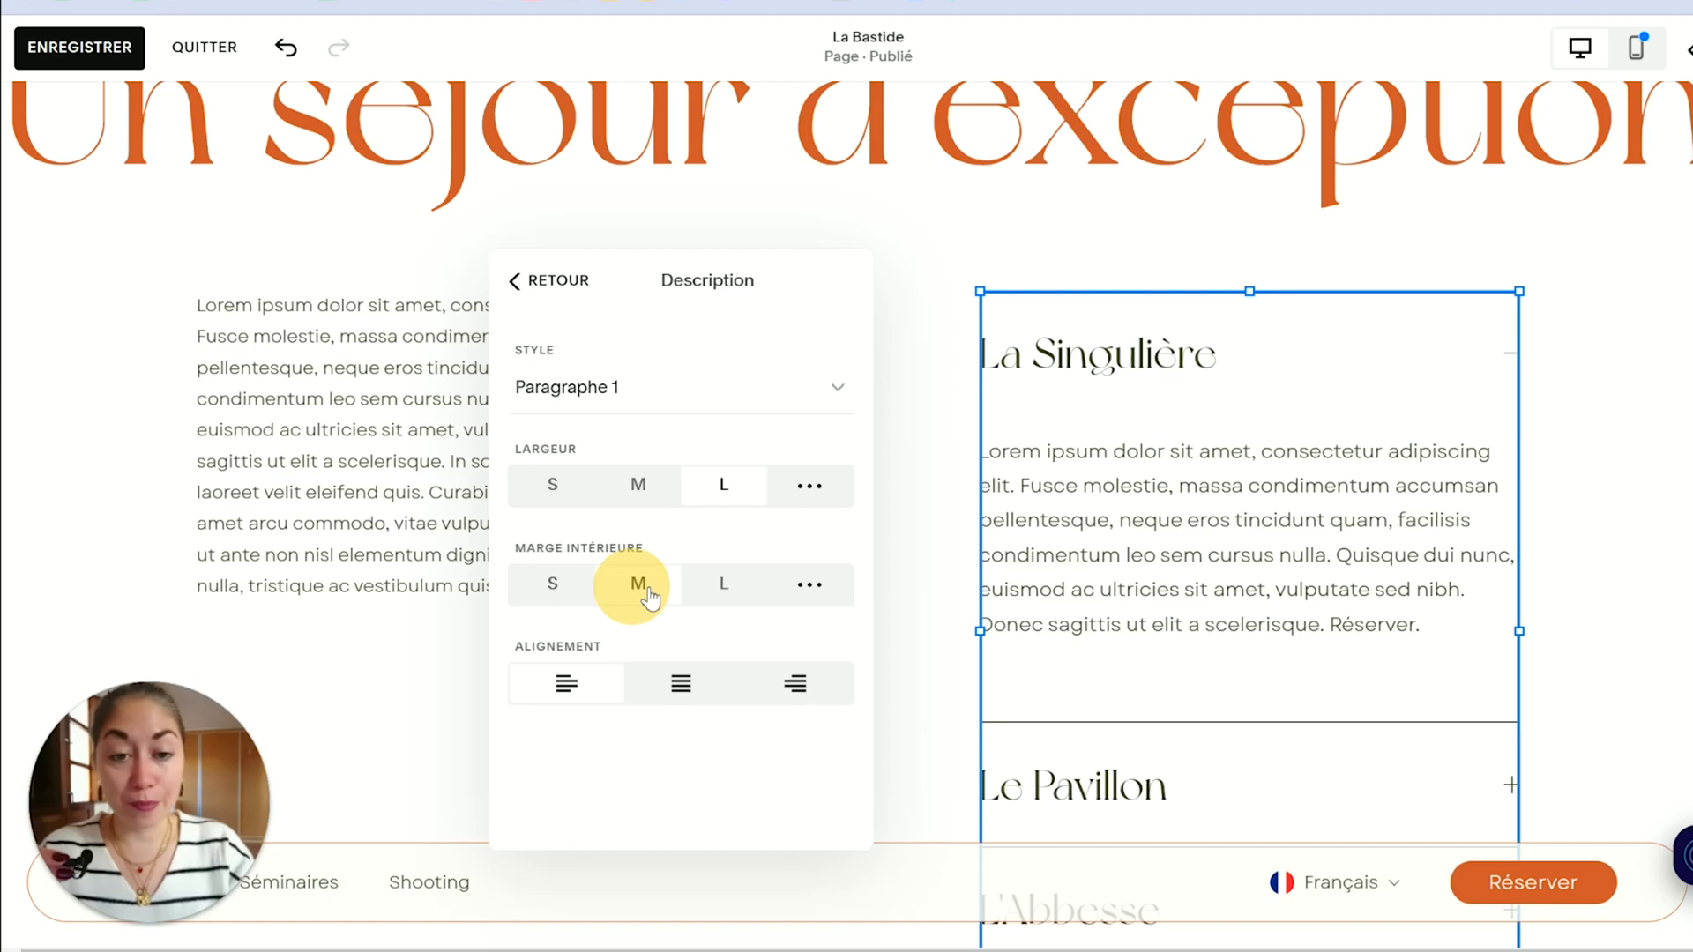
left_click(697, 586)
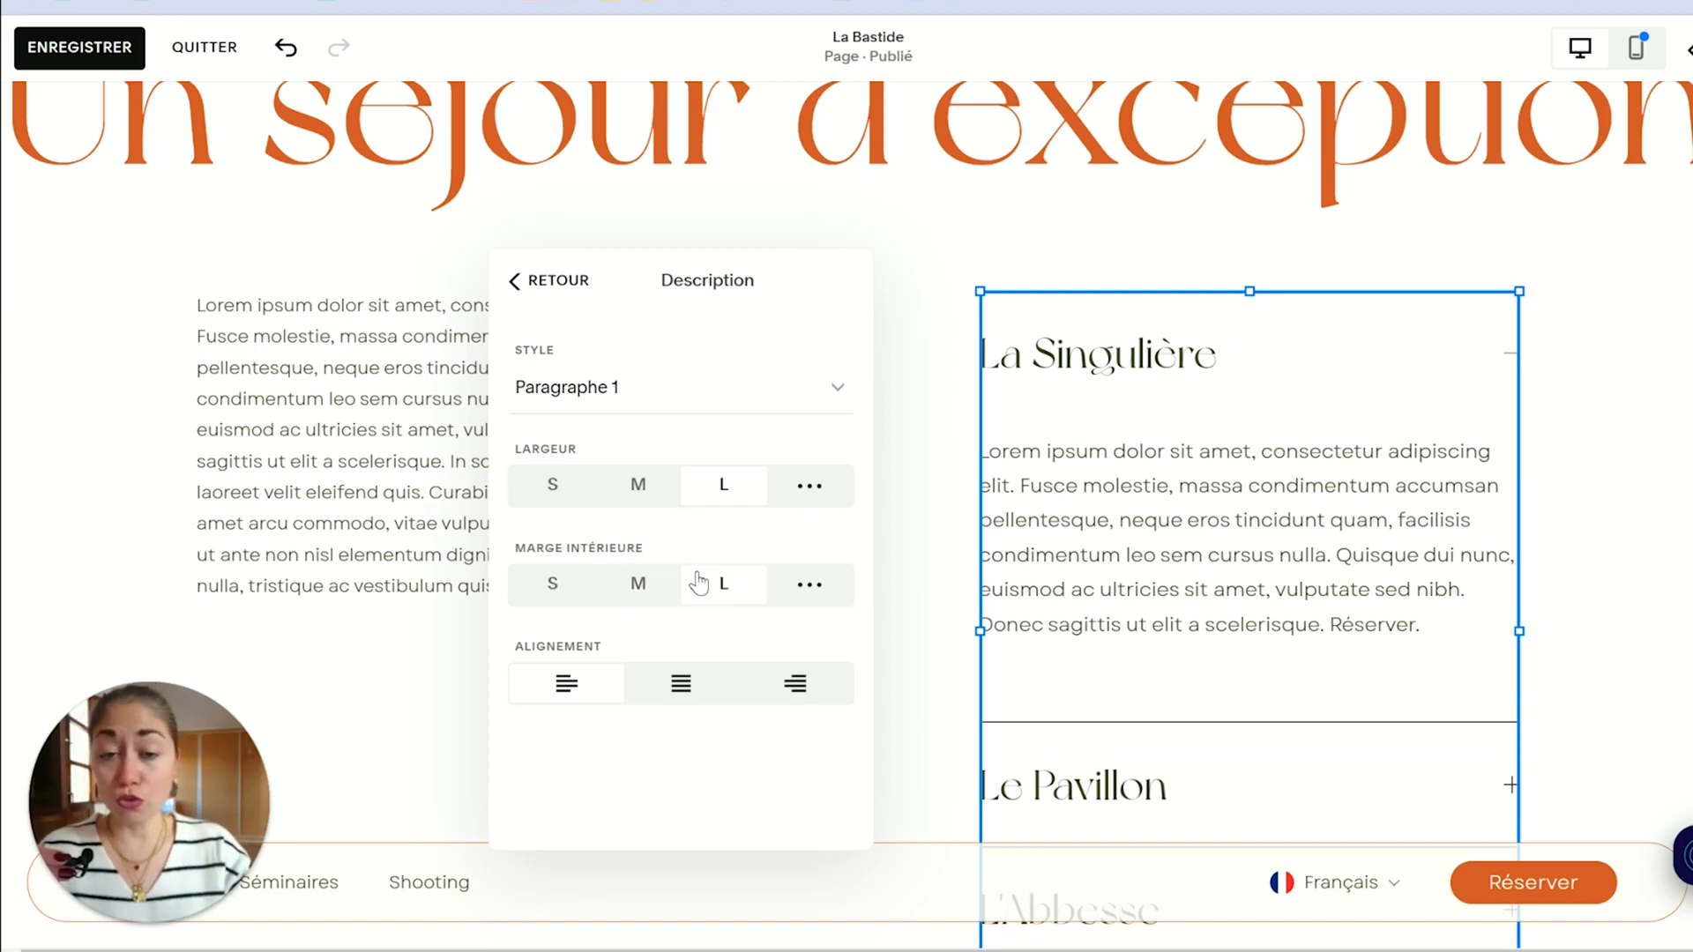
left_click(808, 586)
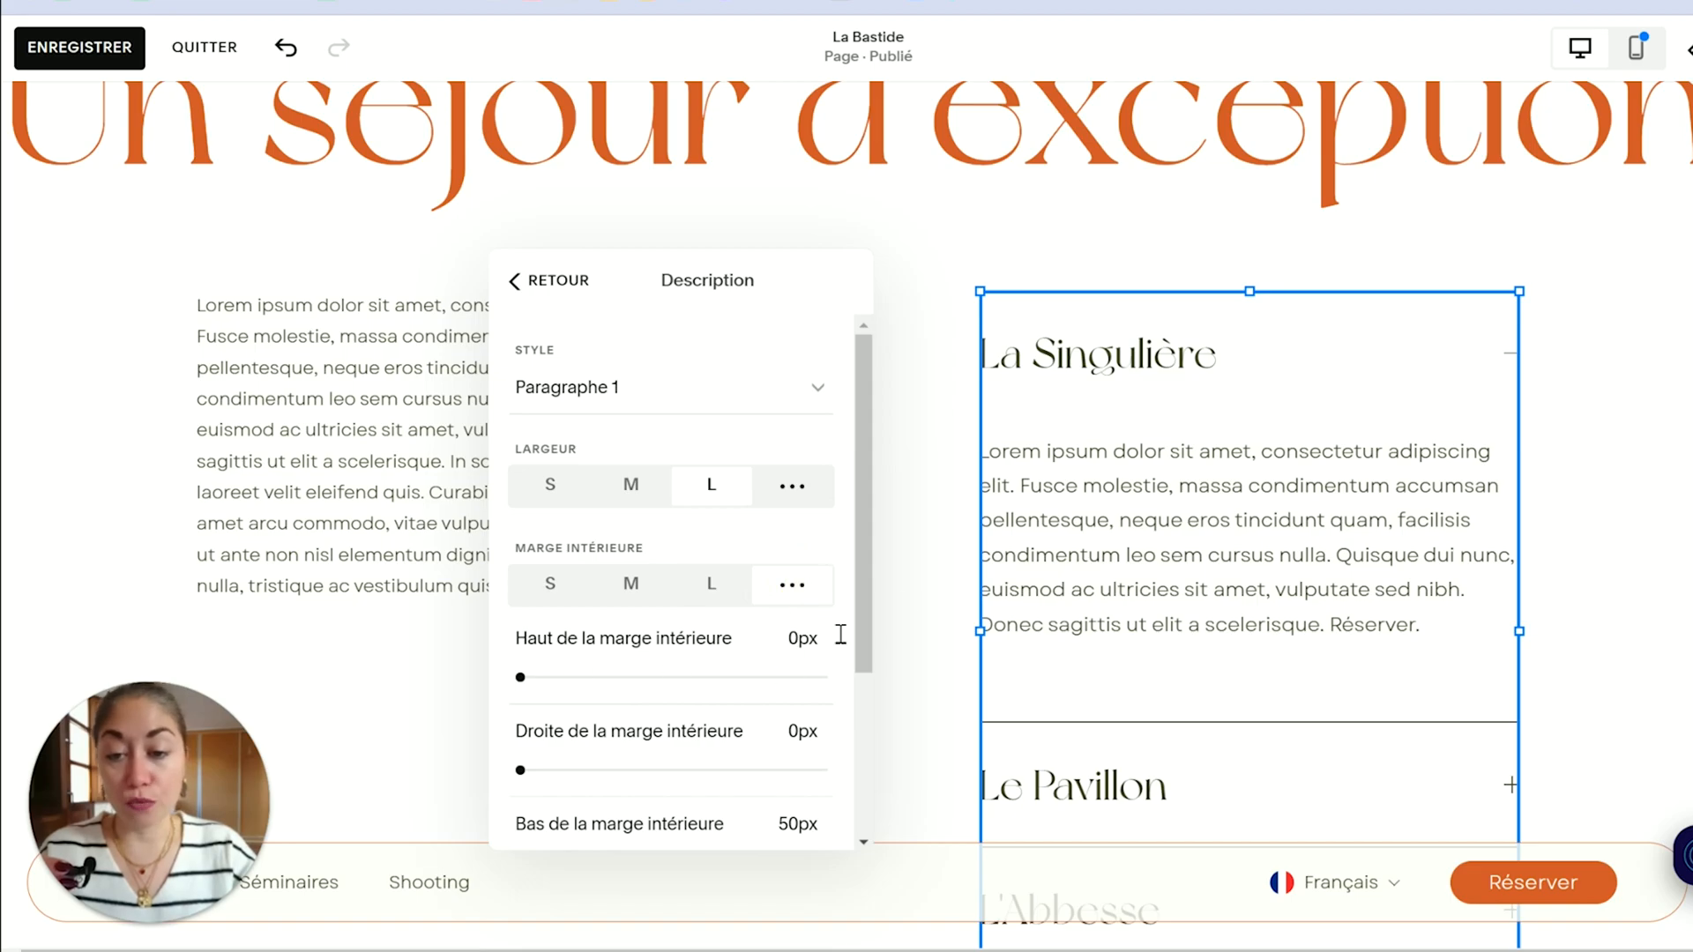
left_click_drag(868, 543, 871, 504)
left_click(714, 554)
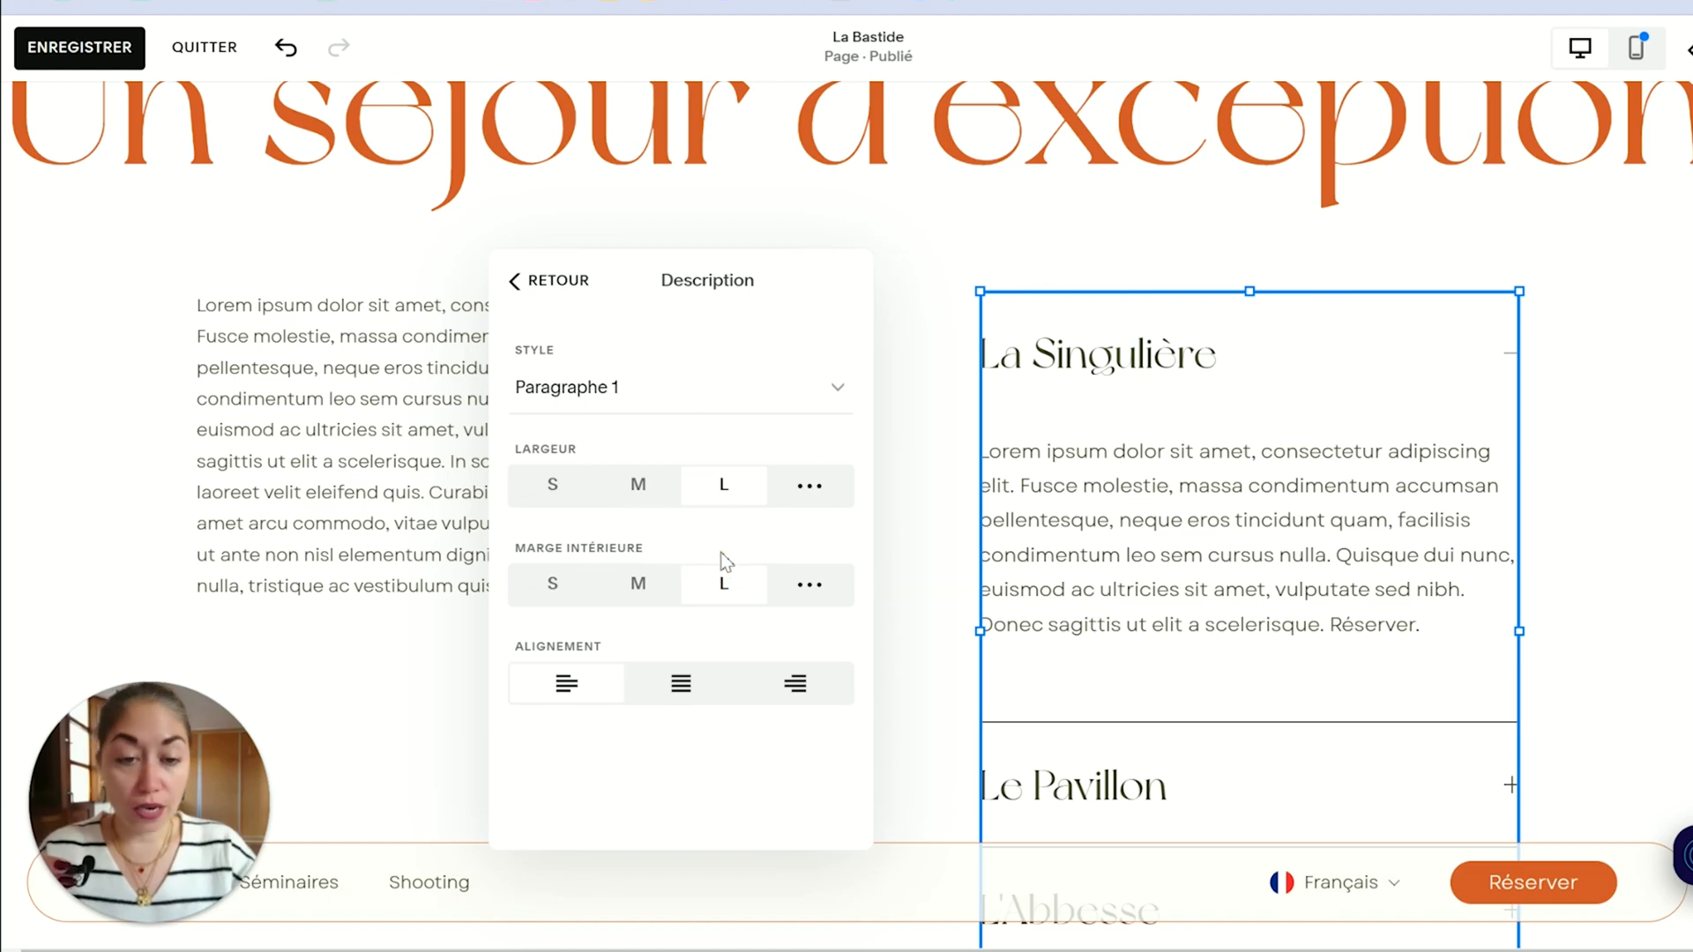
left_click(640, 585)
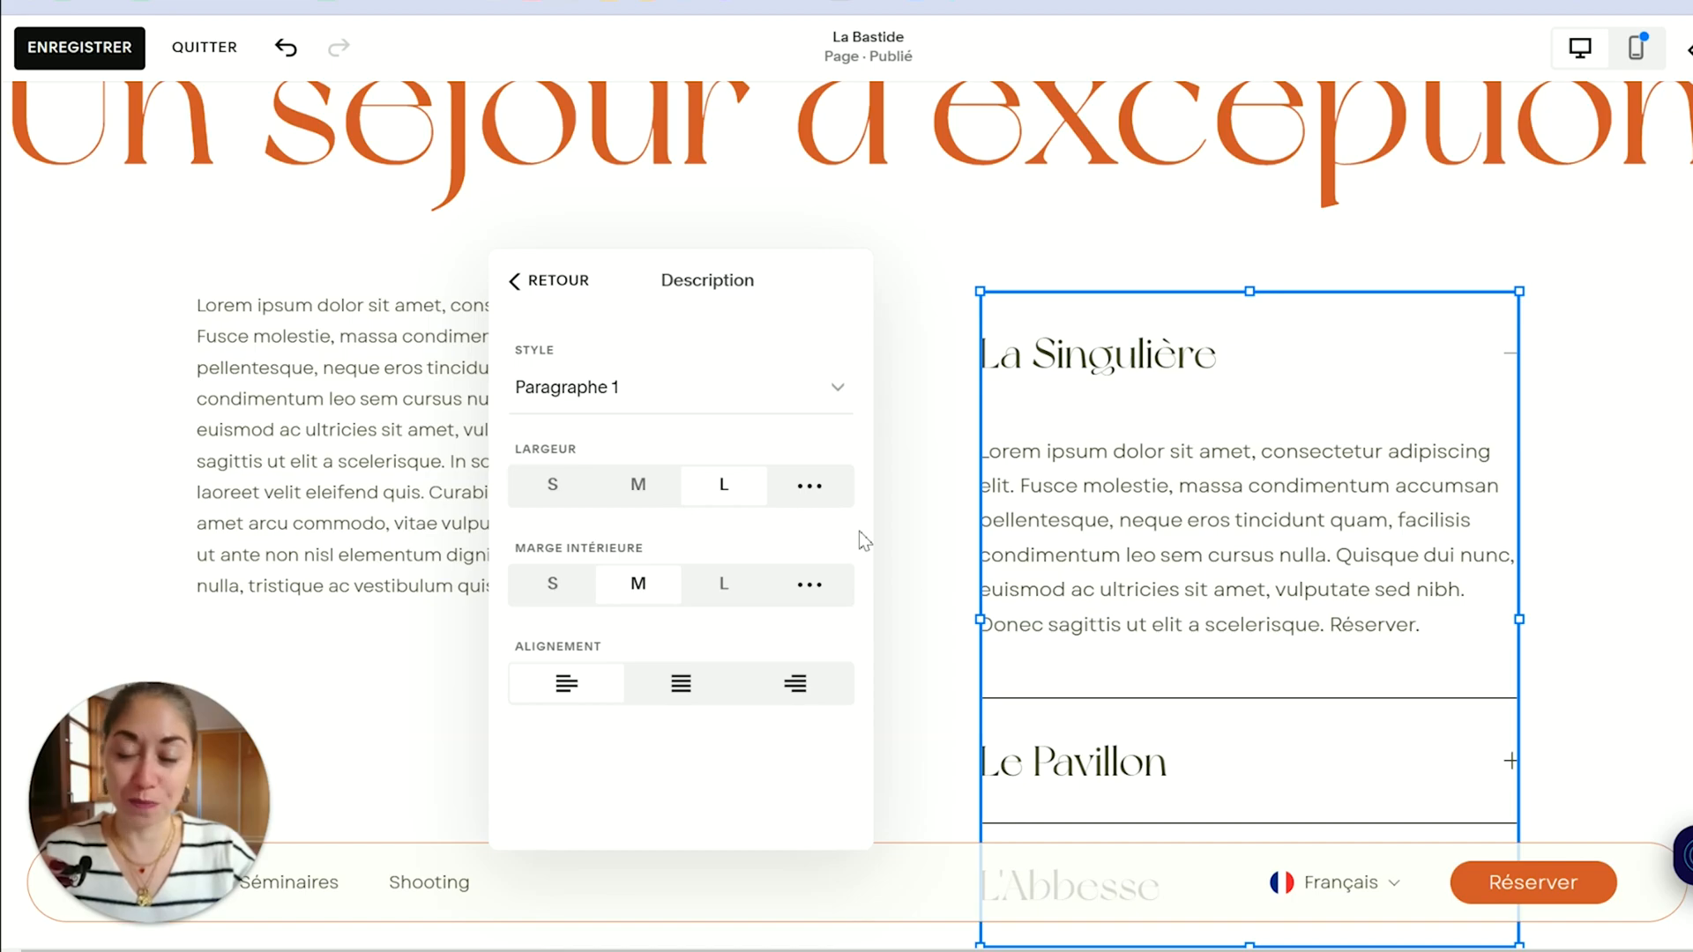
left_click(513, 281)
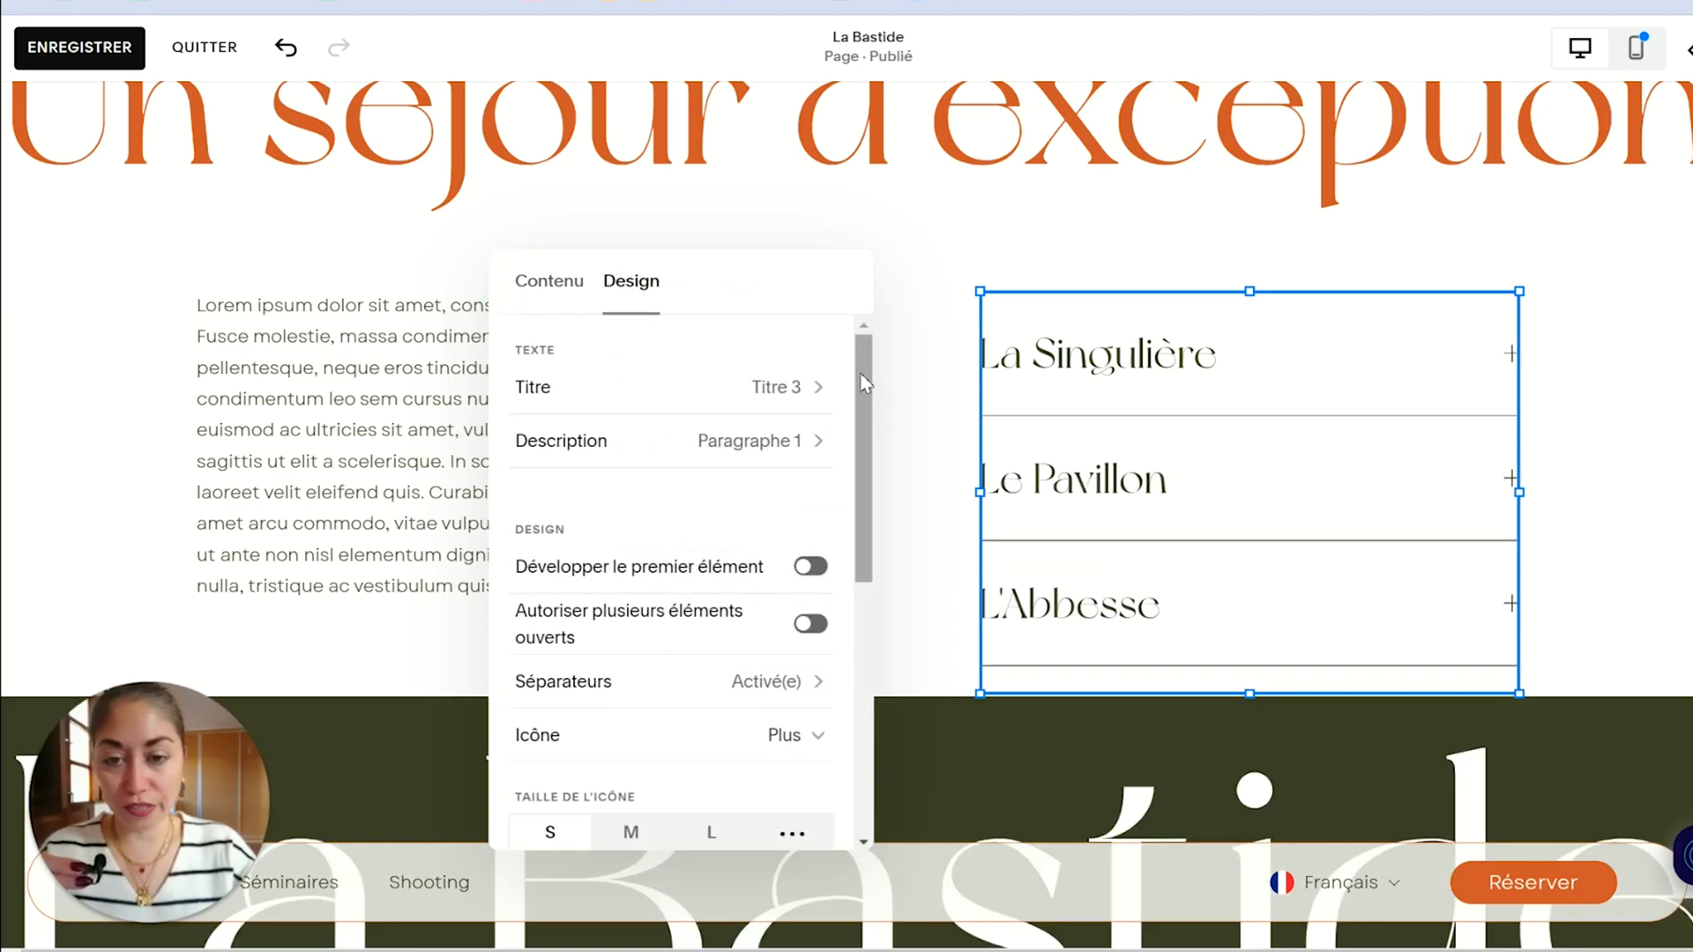
Step: Extend the section's height below the accordion and reselect the accordion block
left_click_drag(862, 380, 872, 419)
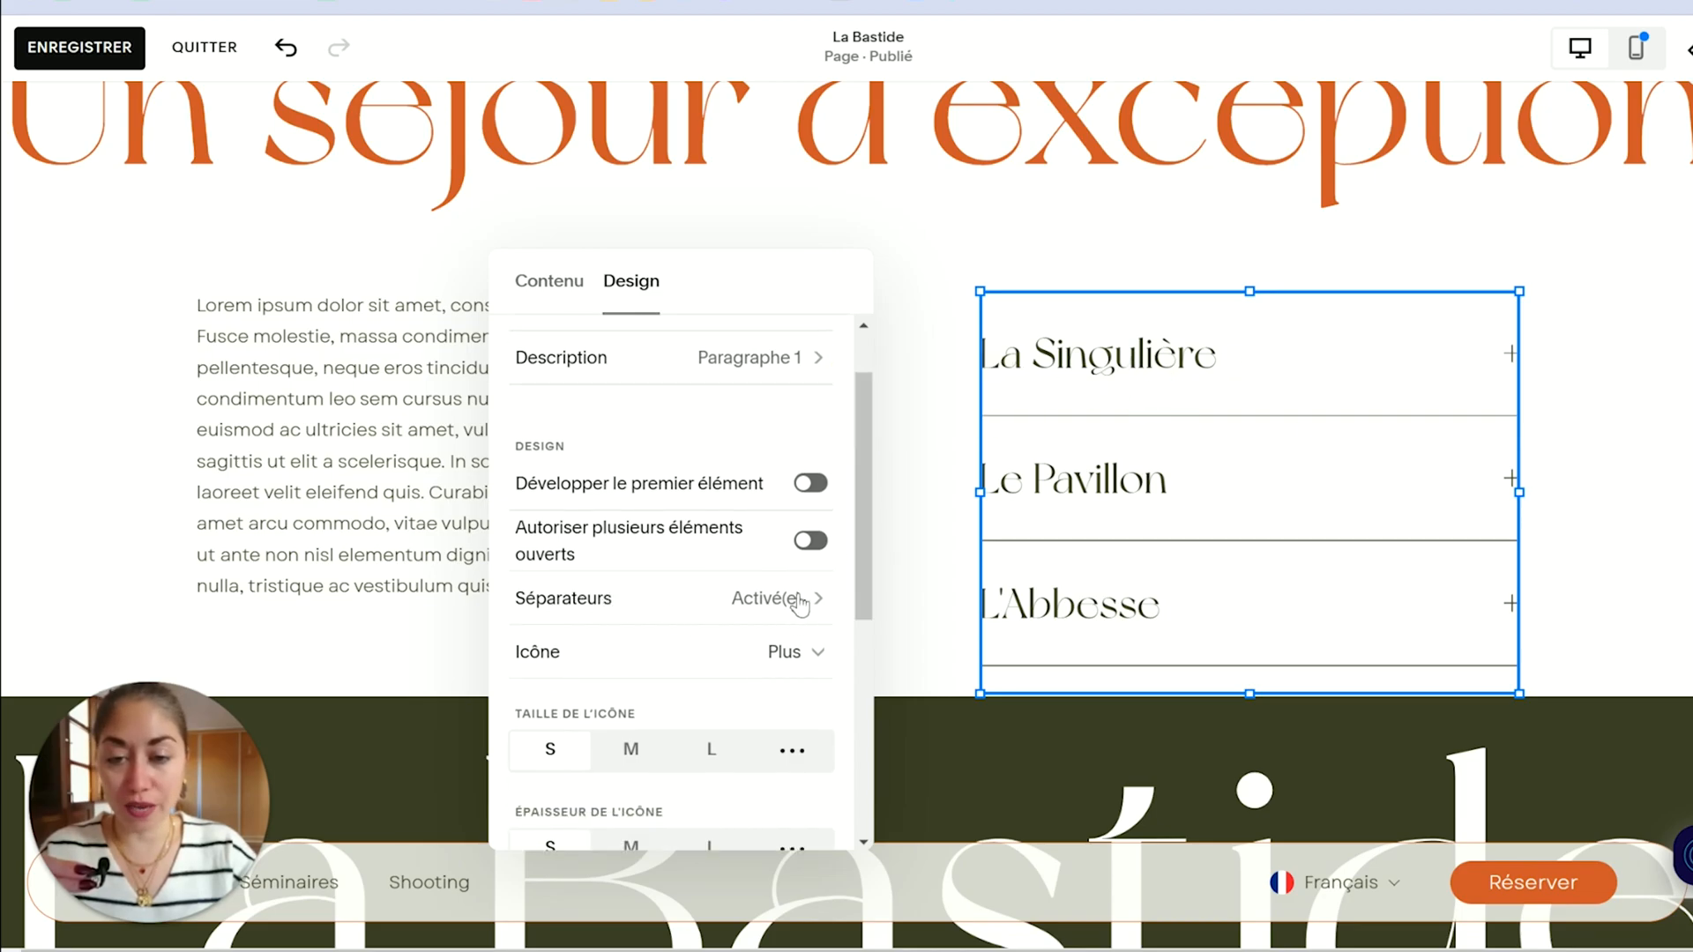
left_click(1519, 672)
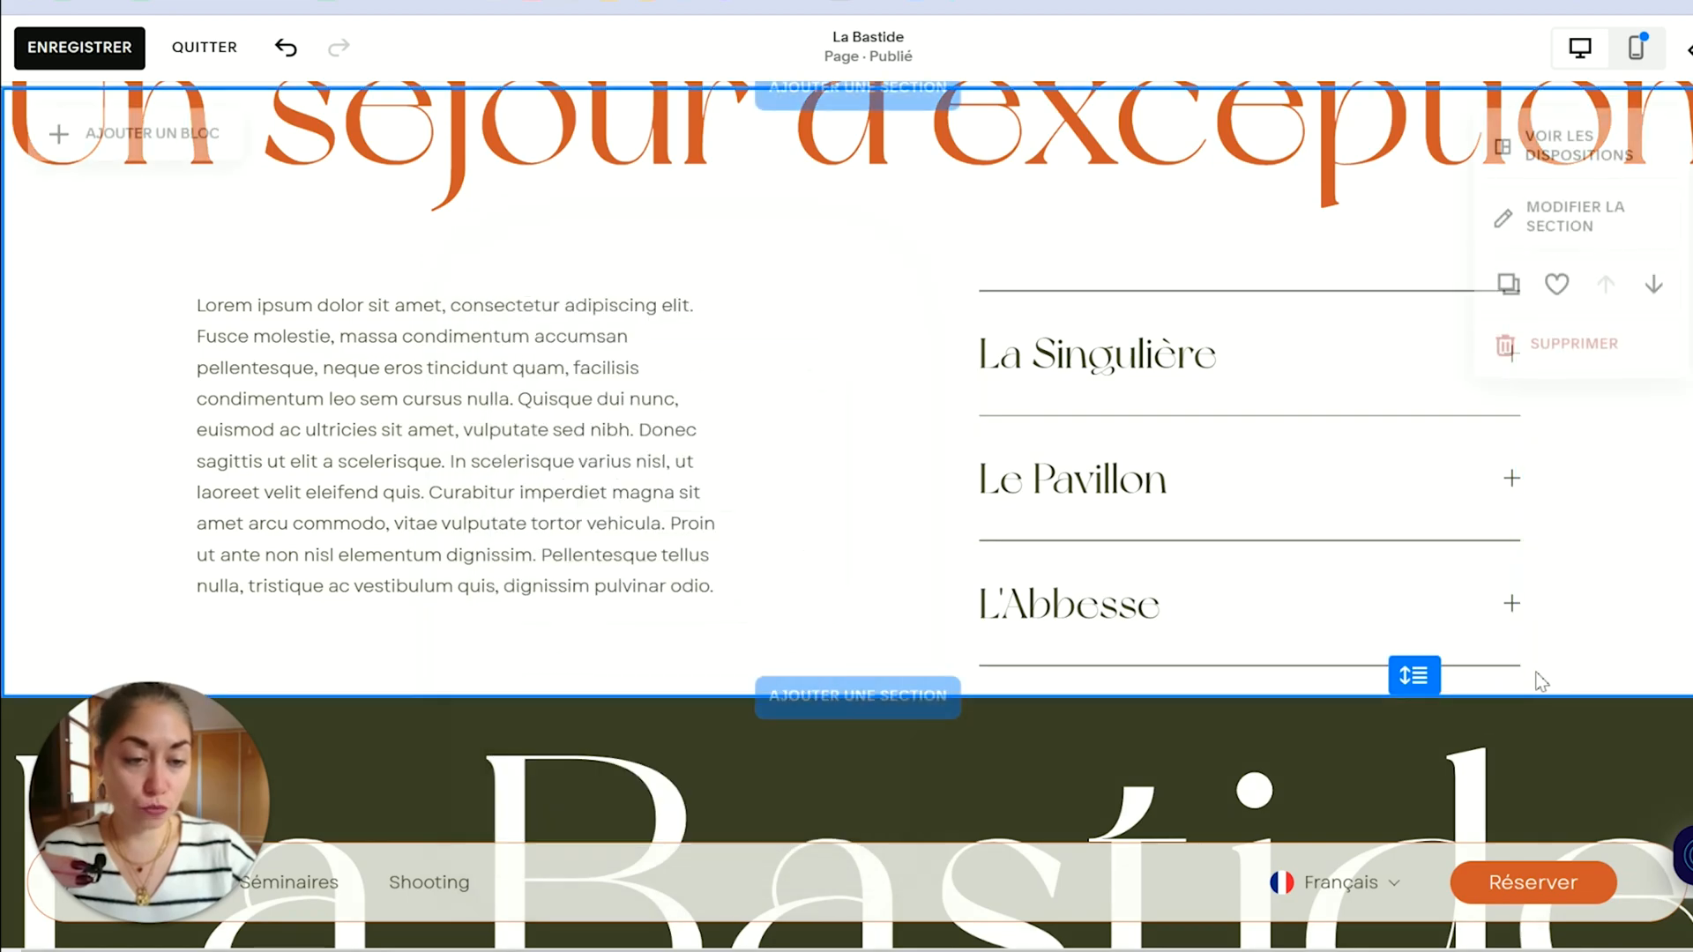
left_click_drag(1411, 675, 1420, 816)
left_click(1077, 359)
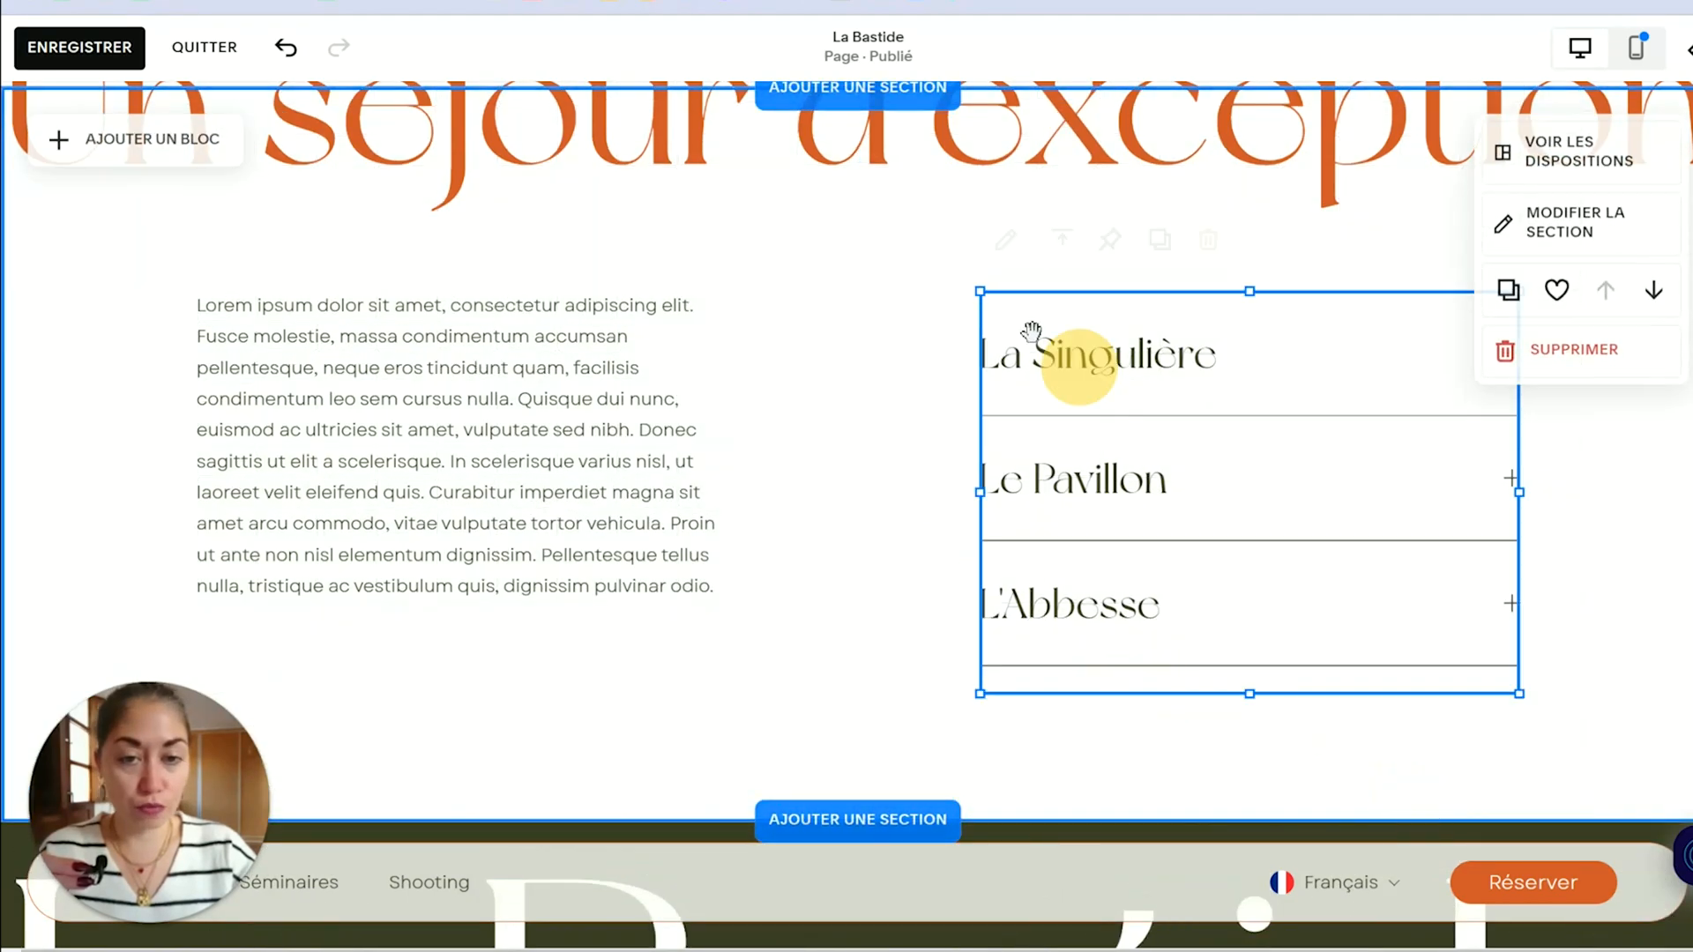
Step: Try the accordion with its separators switched off, restore them, and hide the first and last separators
left_click(1005, 239)
left_click_drag(1587, 318, 694, 209)
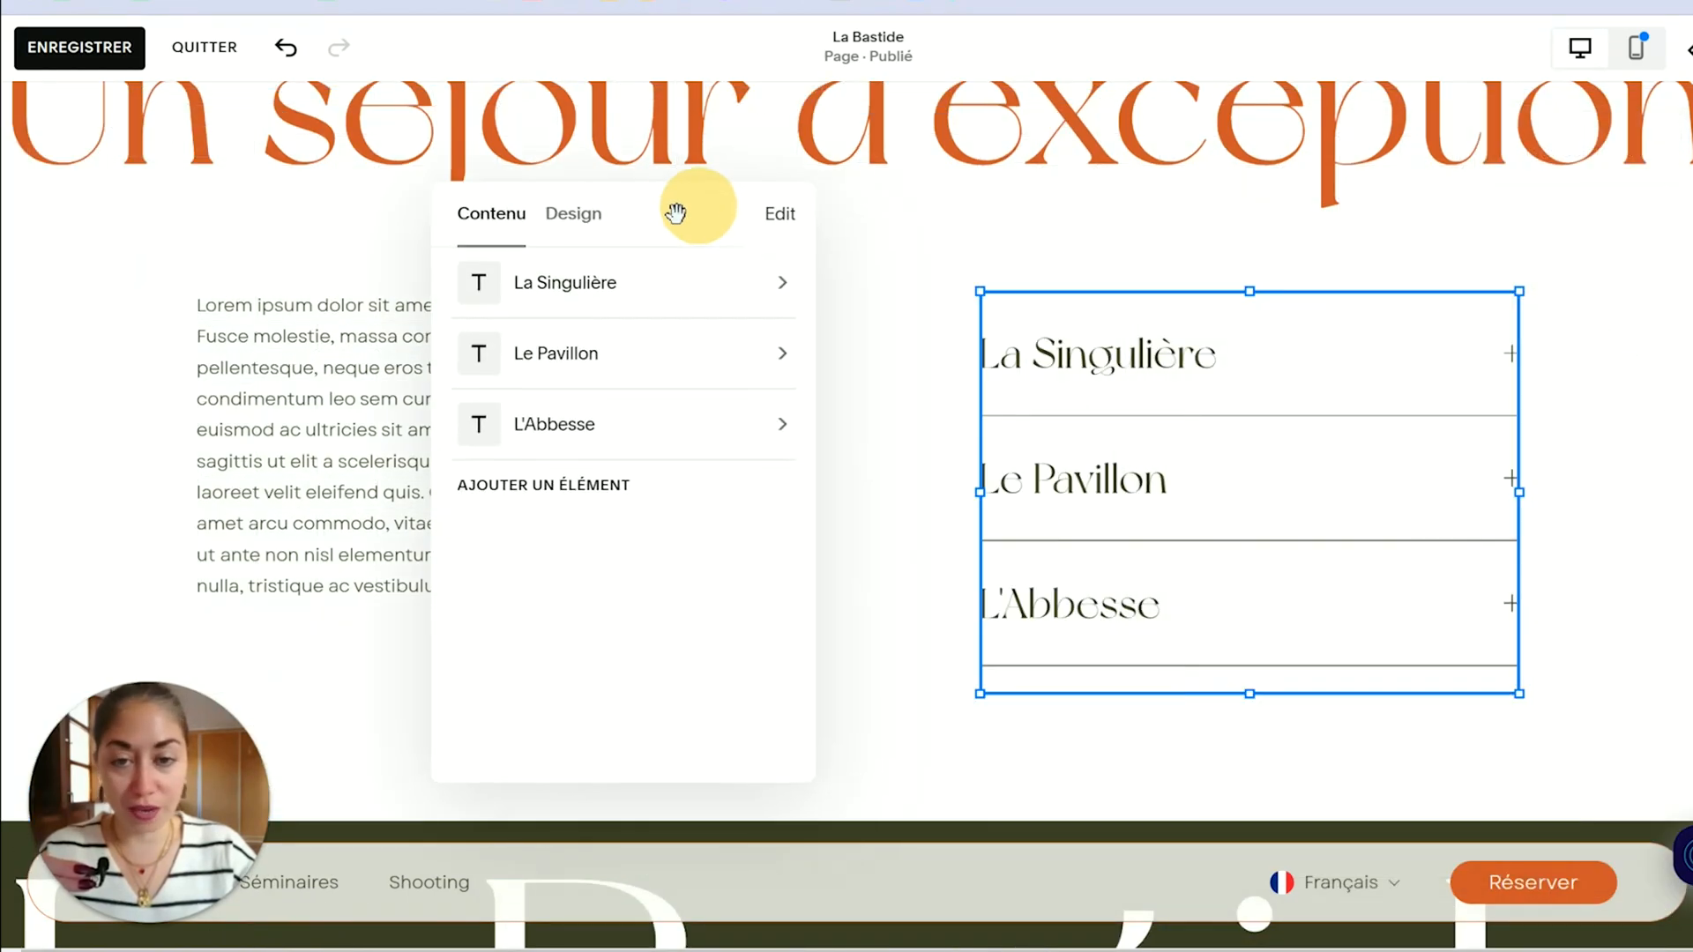
left_click(578, 212)
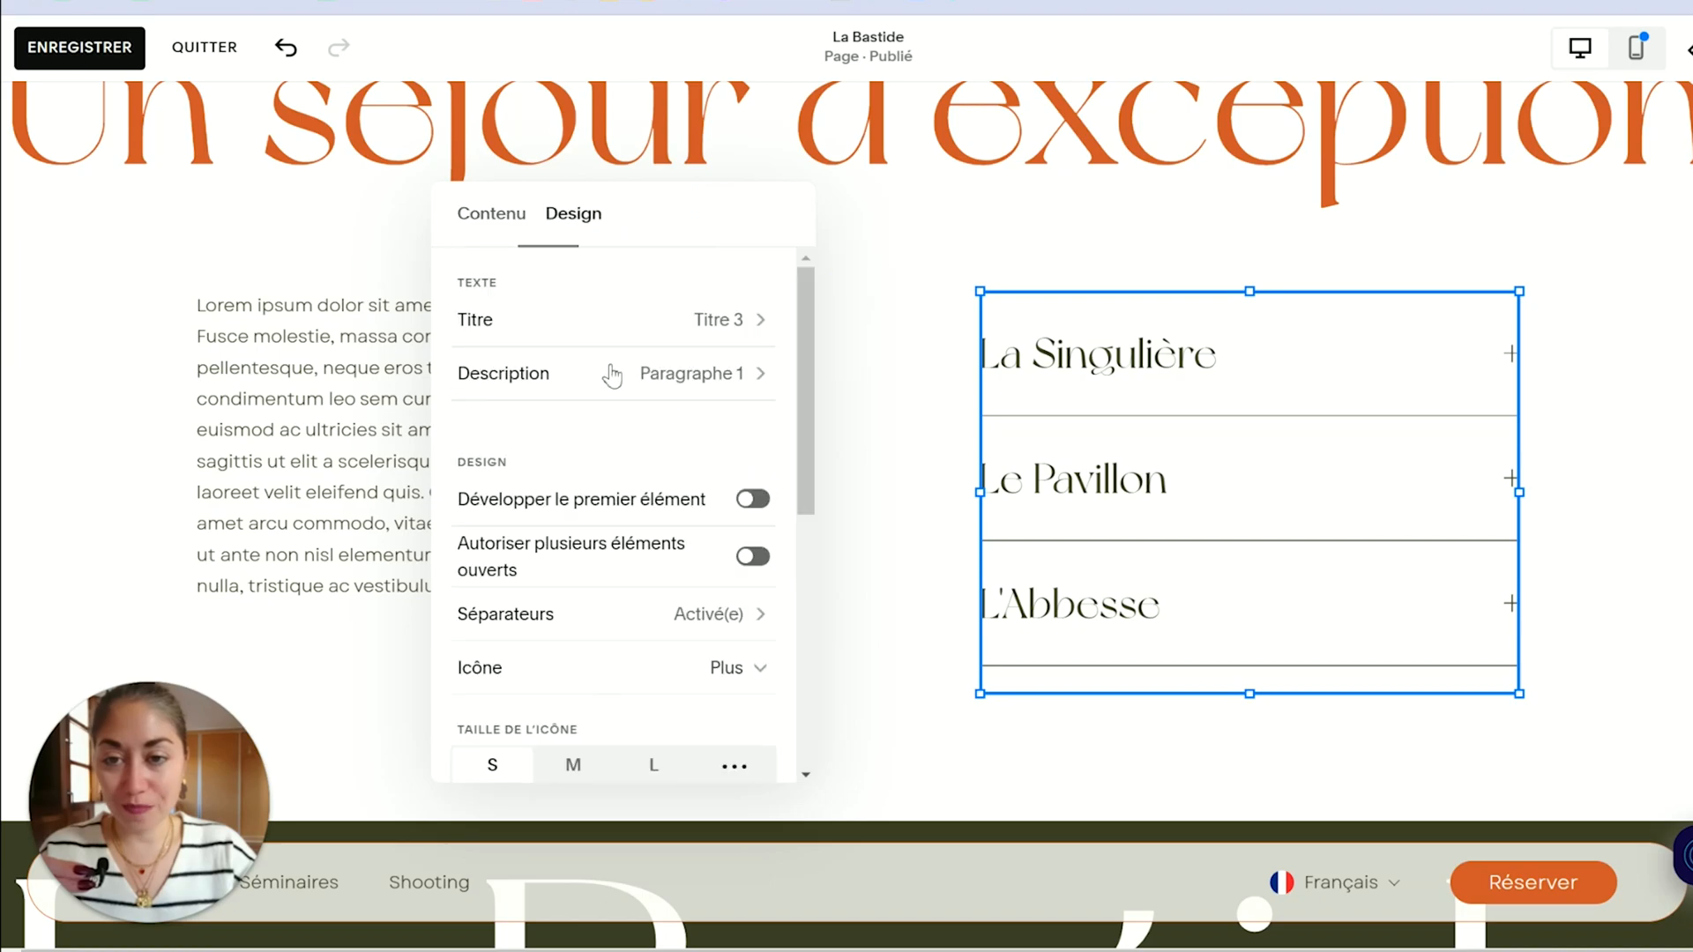
left_click(729, 617)
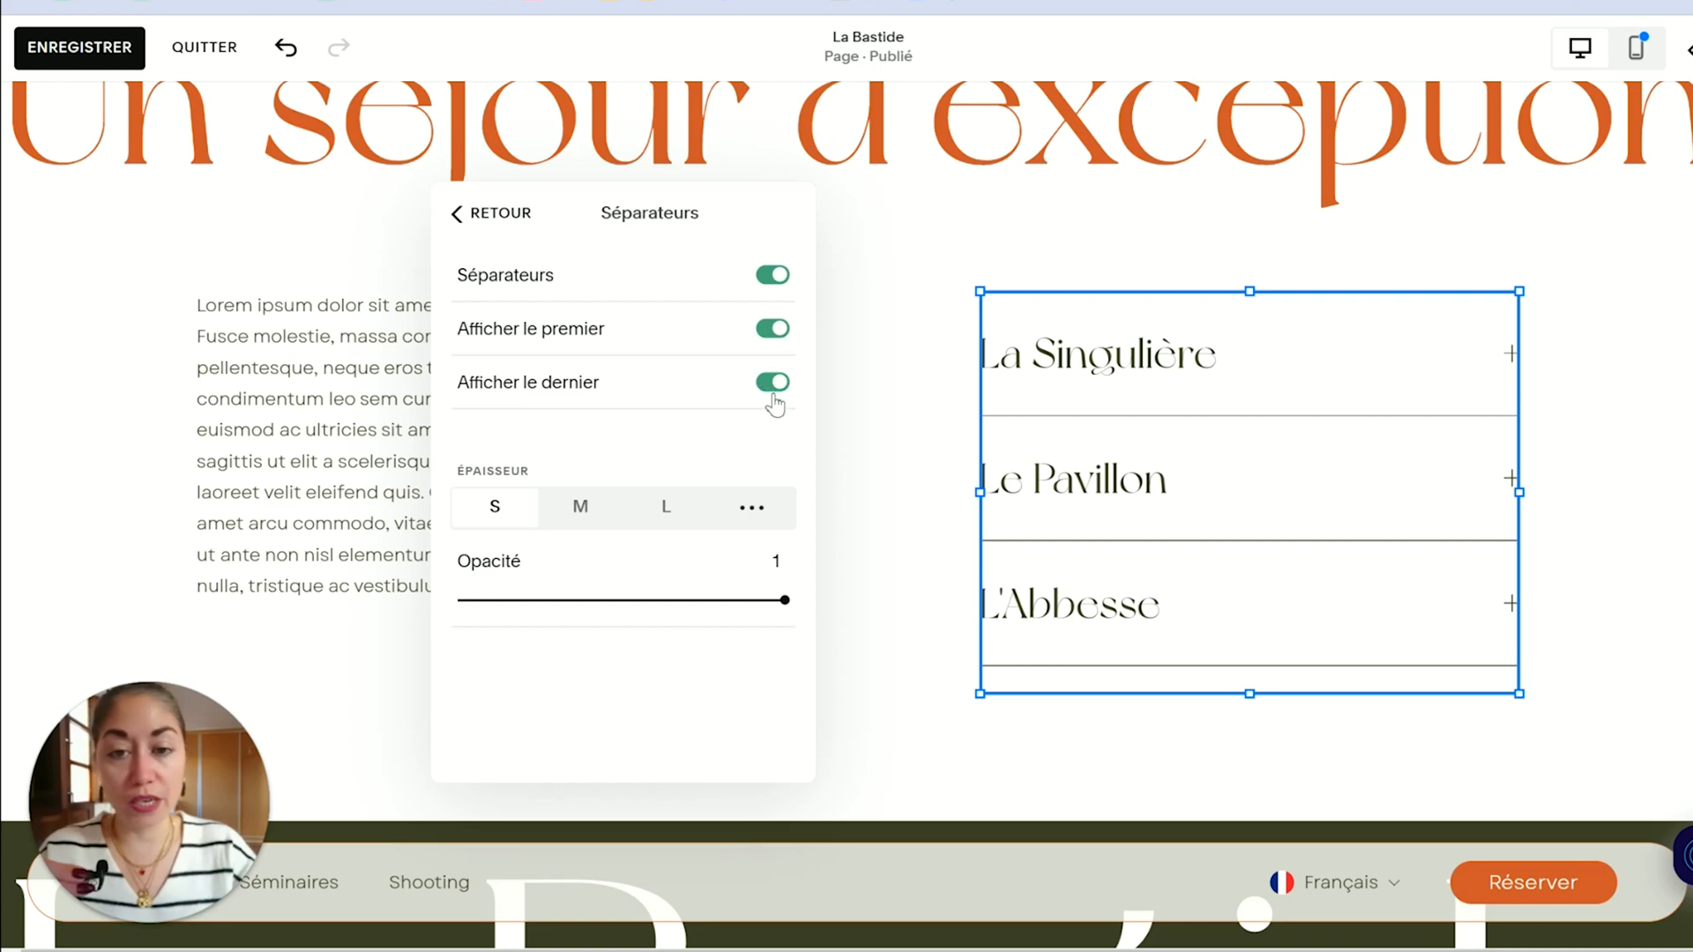
left_click(773, 275)
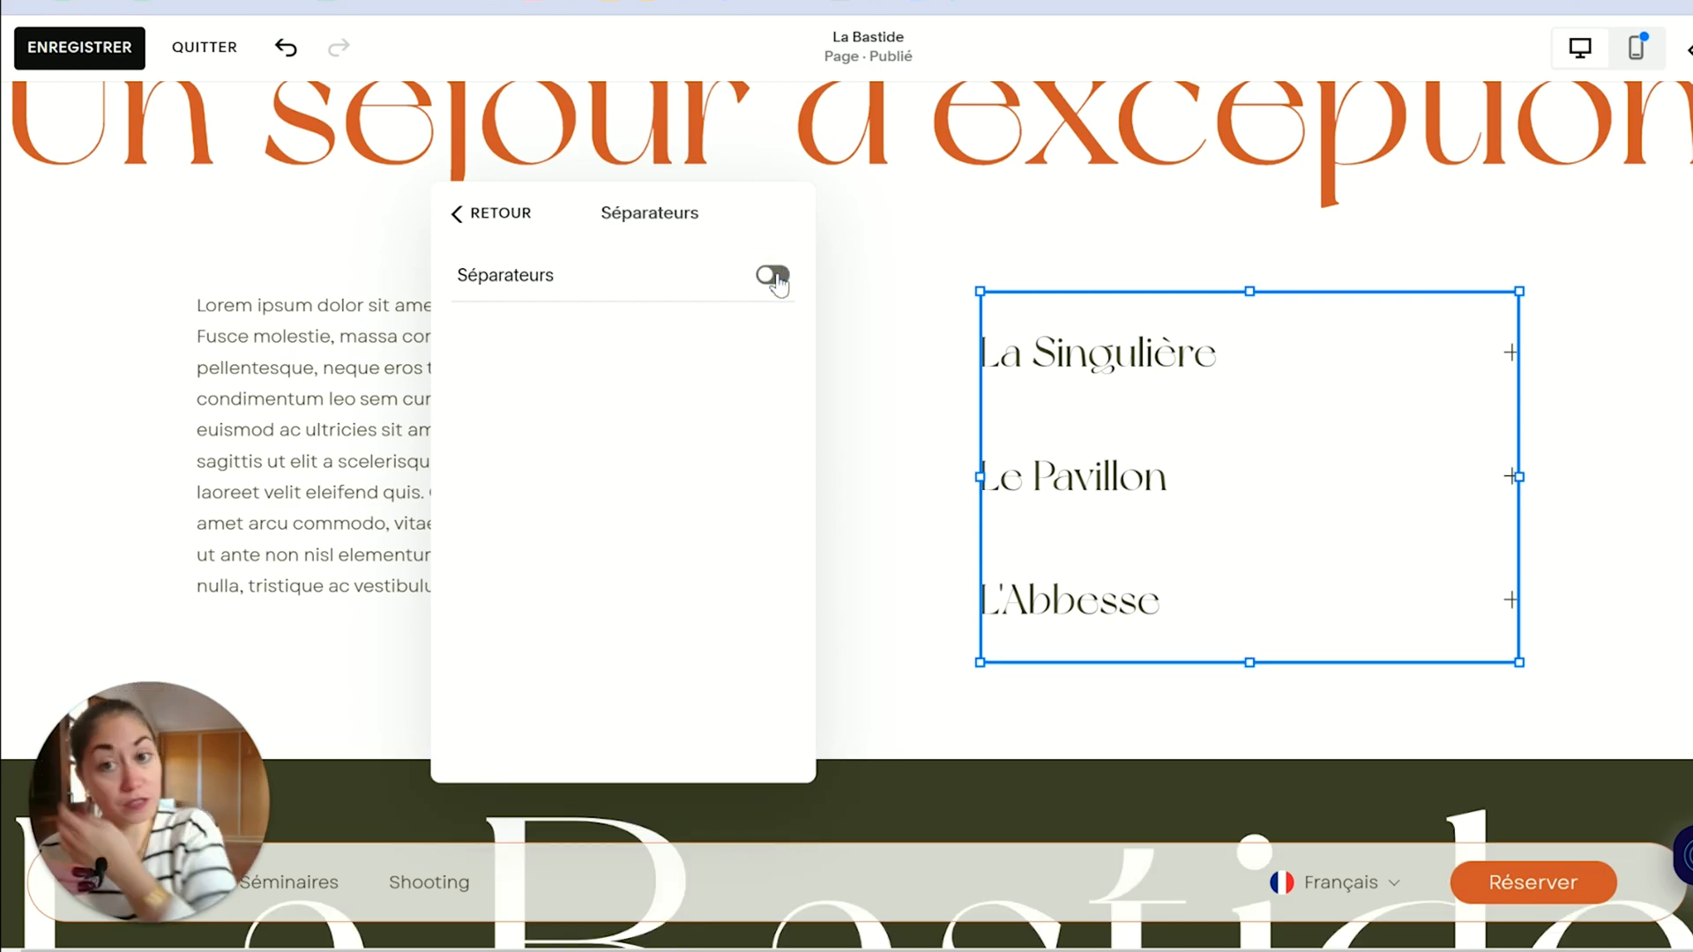
left_click(773, 275)
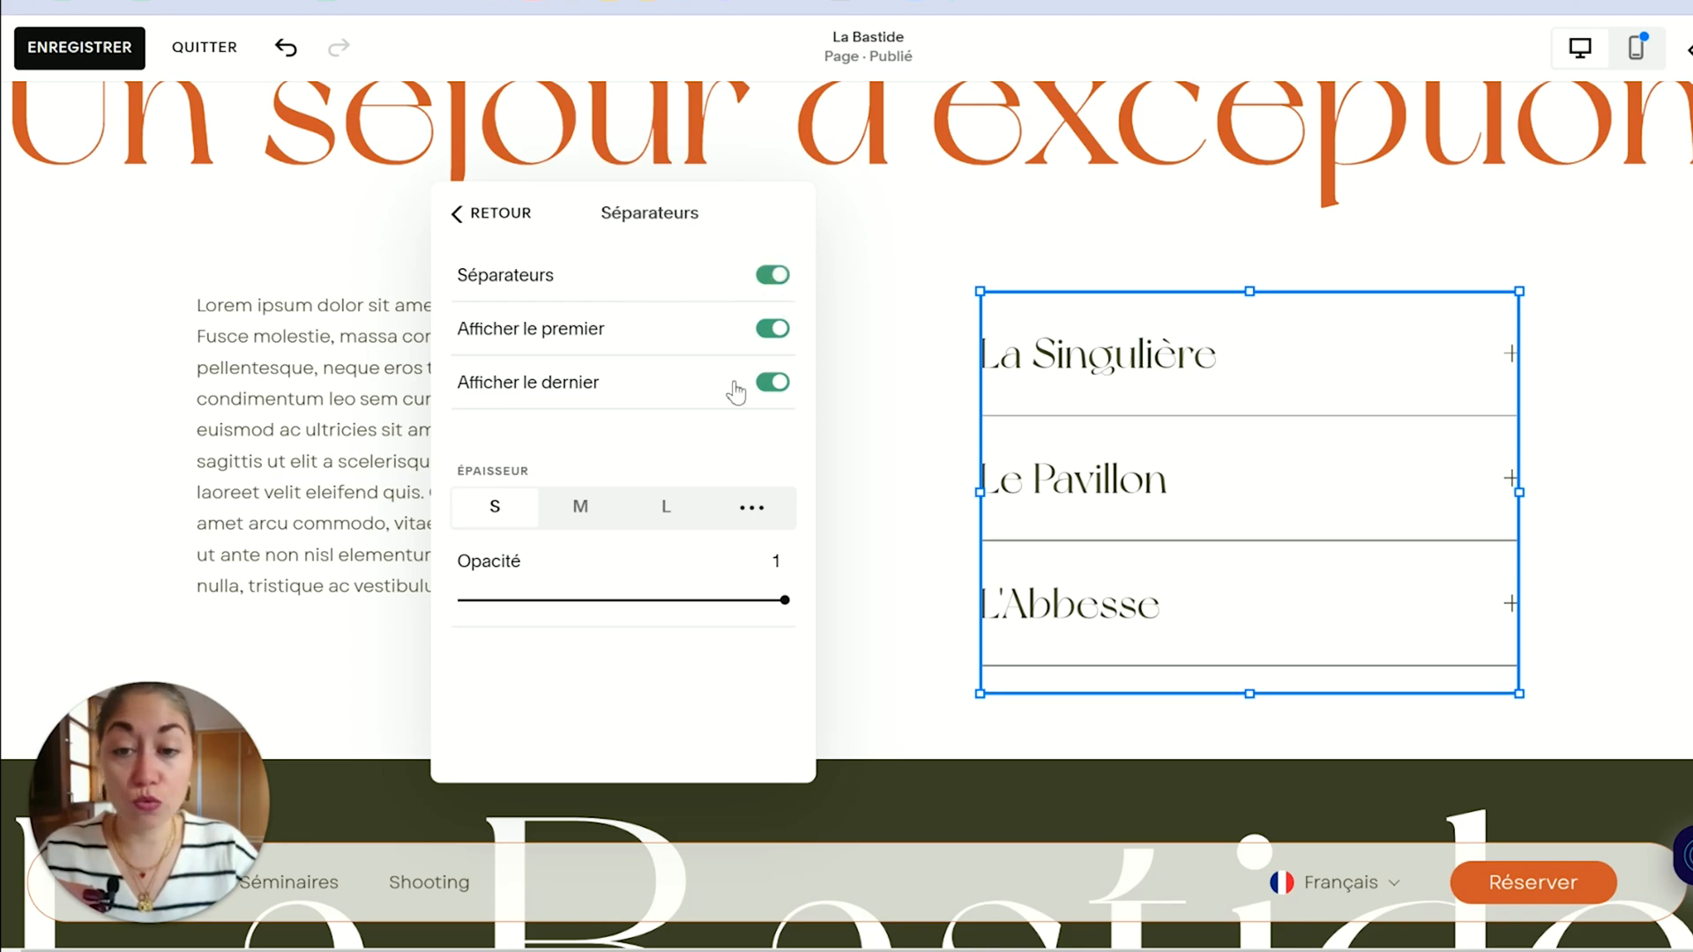
left_click(773, 339)
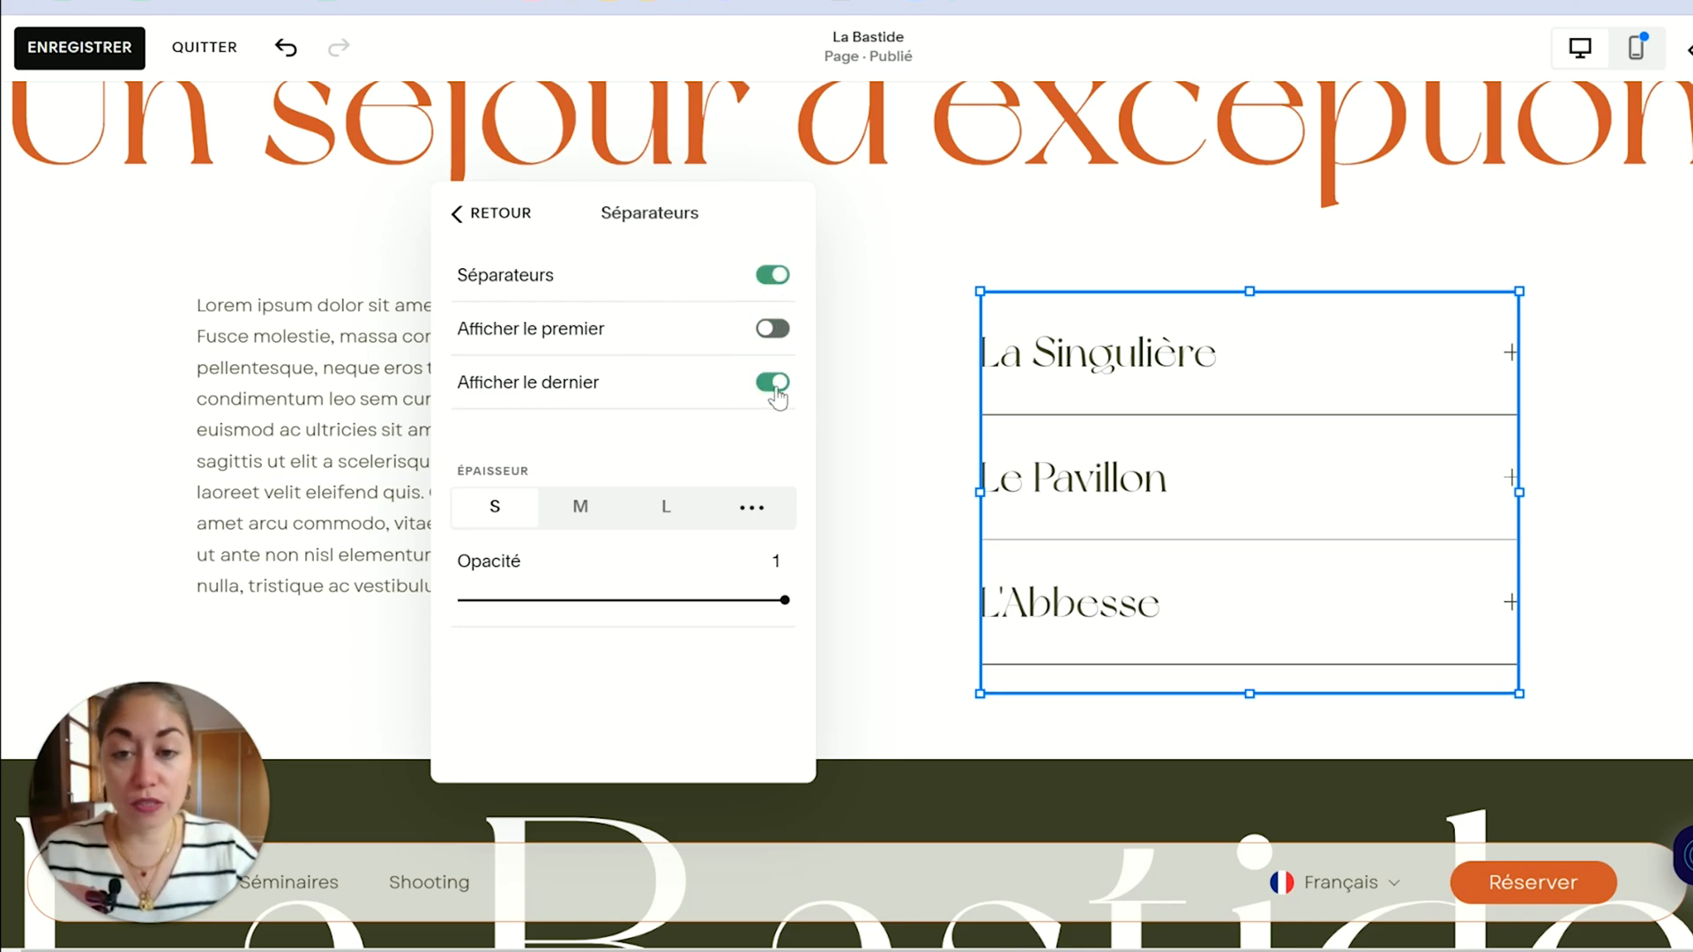
left_click(773, 385)
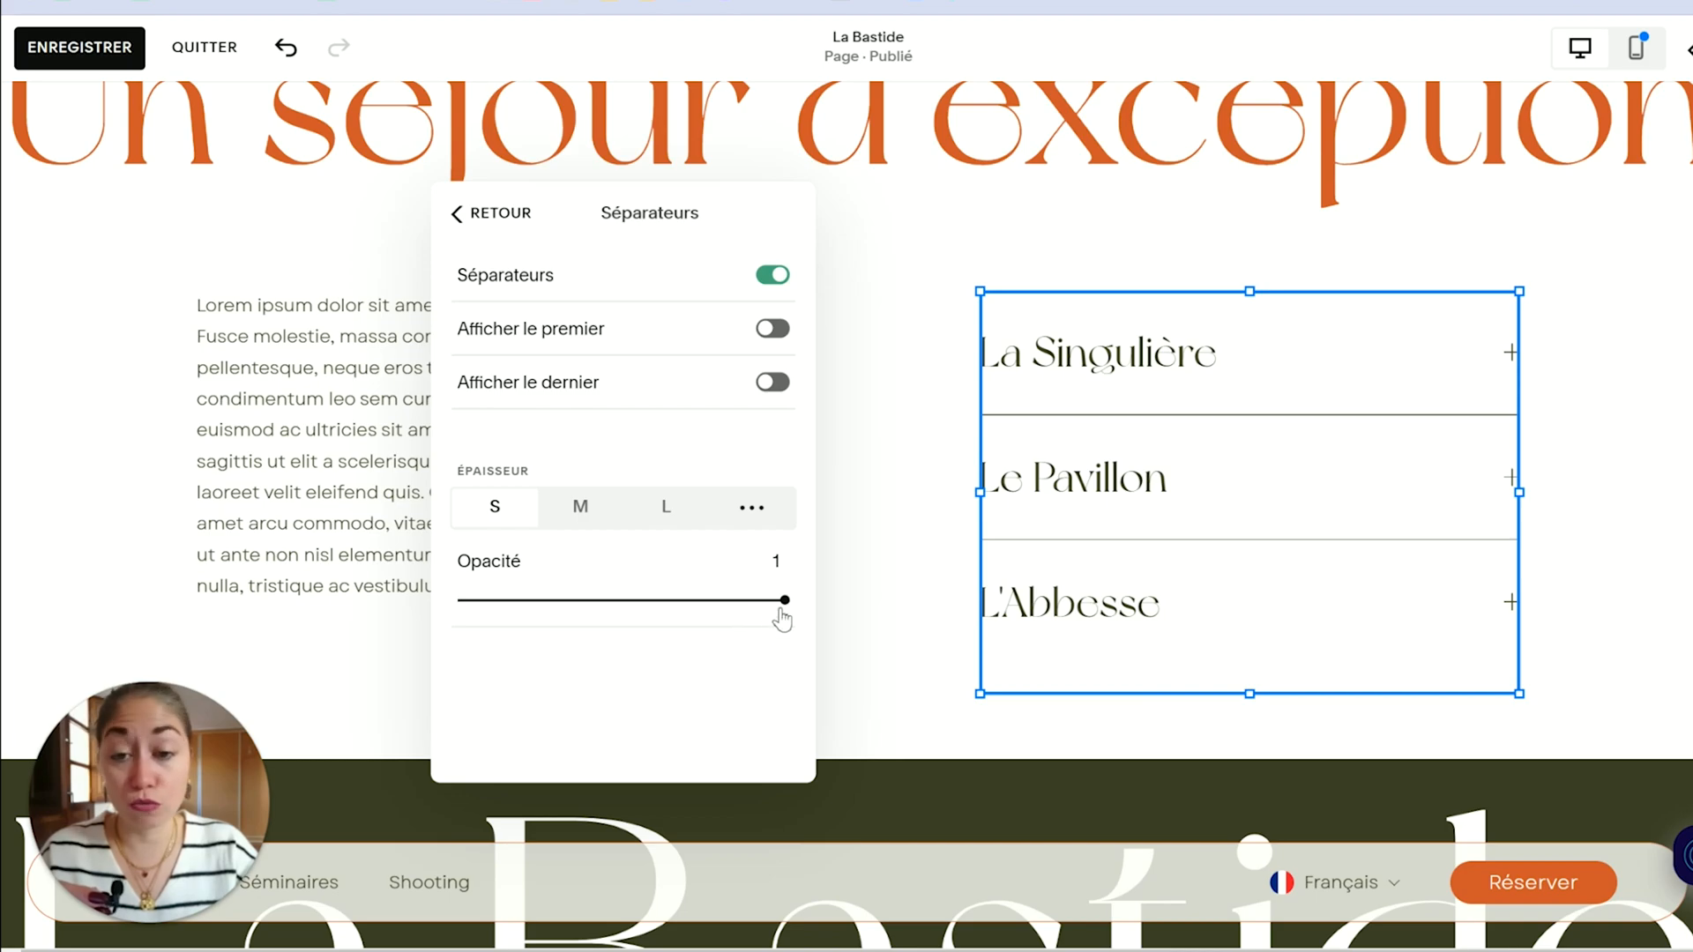
Step: Try the M, L and custom separator thicknesses, restore S and return to the accordion's design settings
mouse_move(784, 600)
left_mouse_down()
mouse_move(393, 597)
mouse_move(784, 599)
left_mouse_up()
left_click(582, 523)
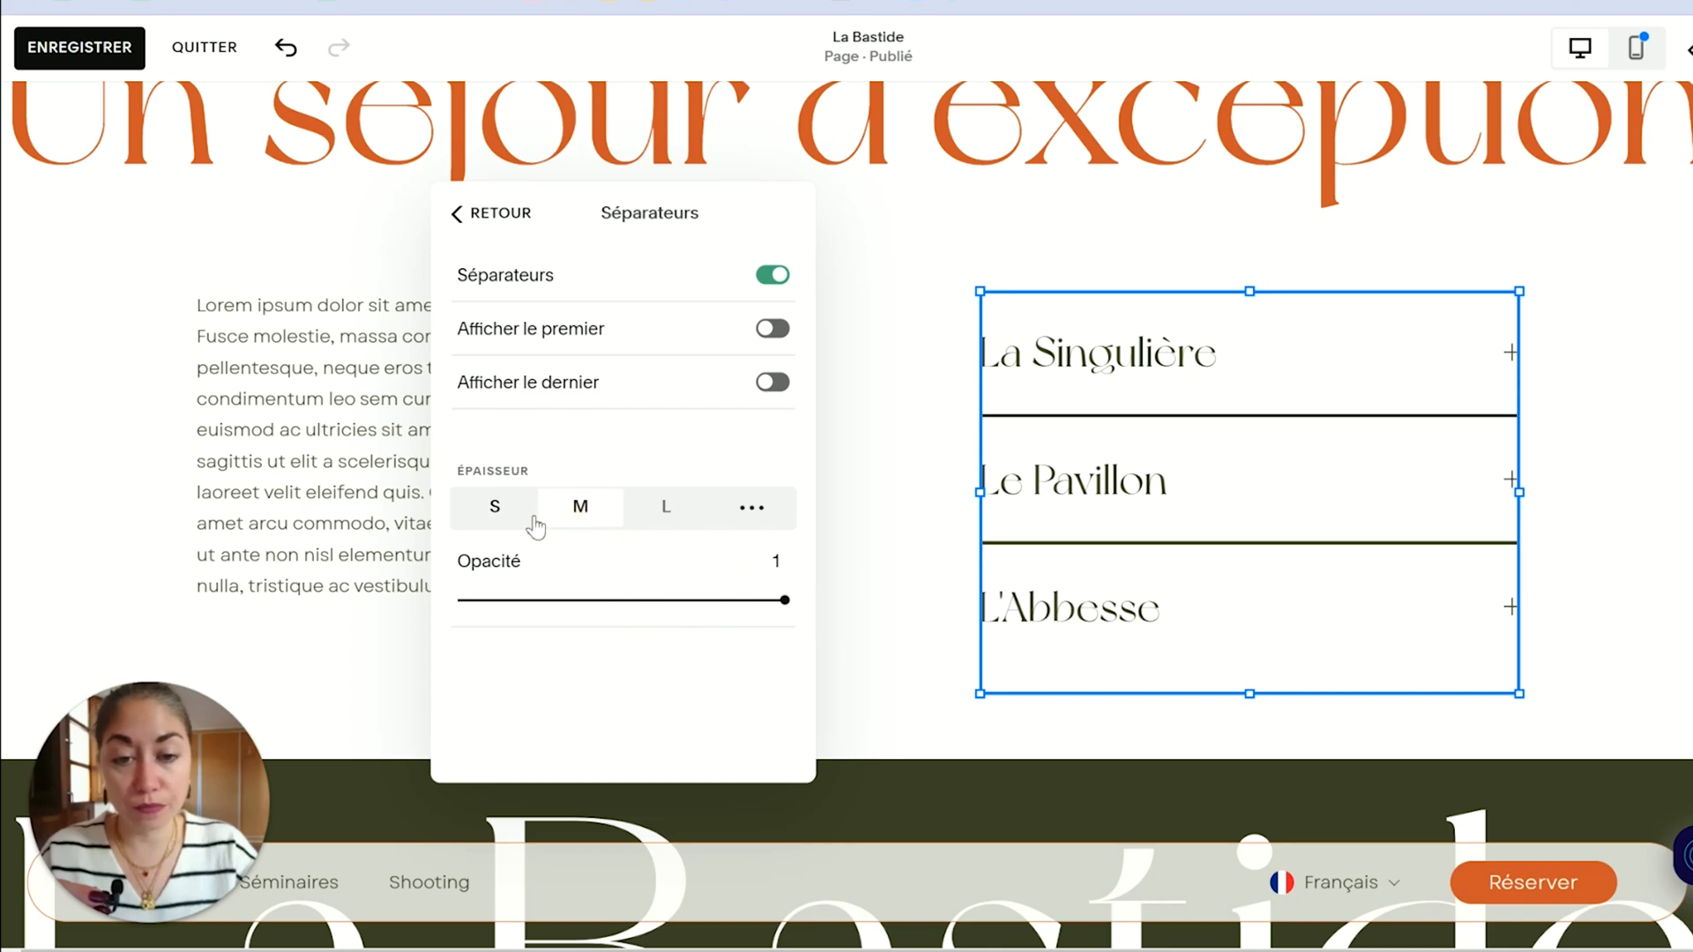
left_click(511, 524)
left_click(579, 522)
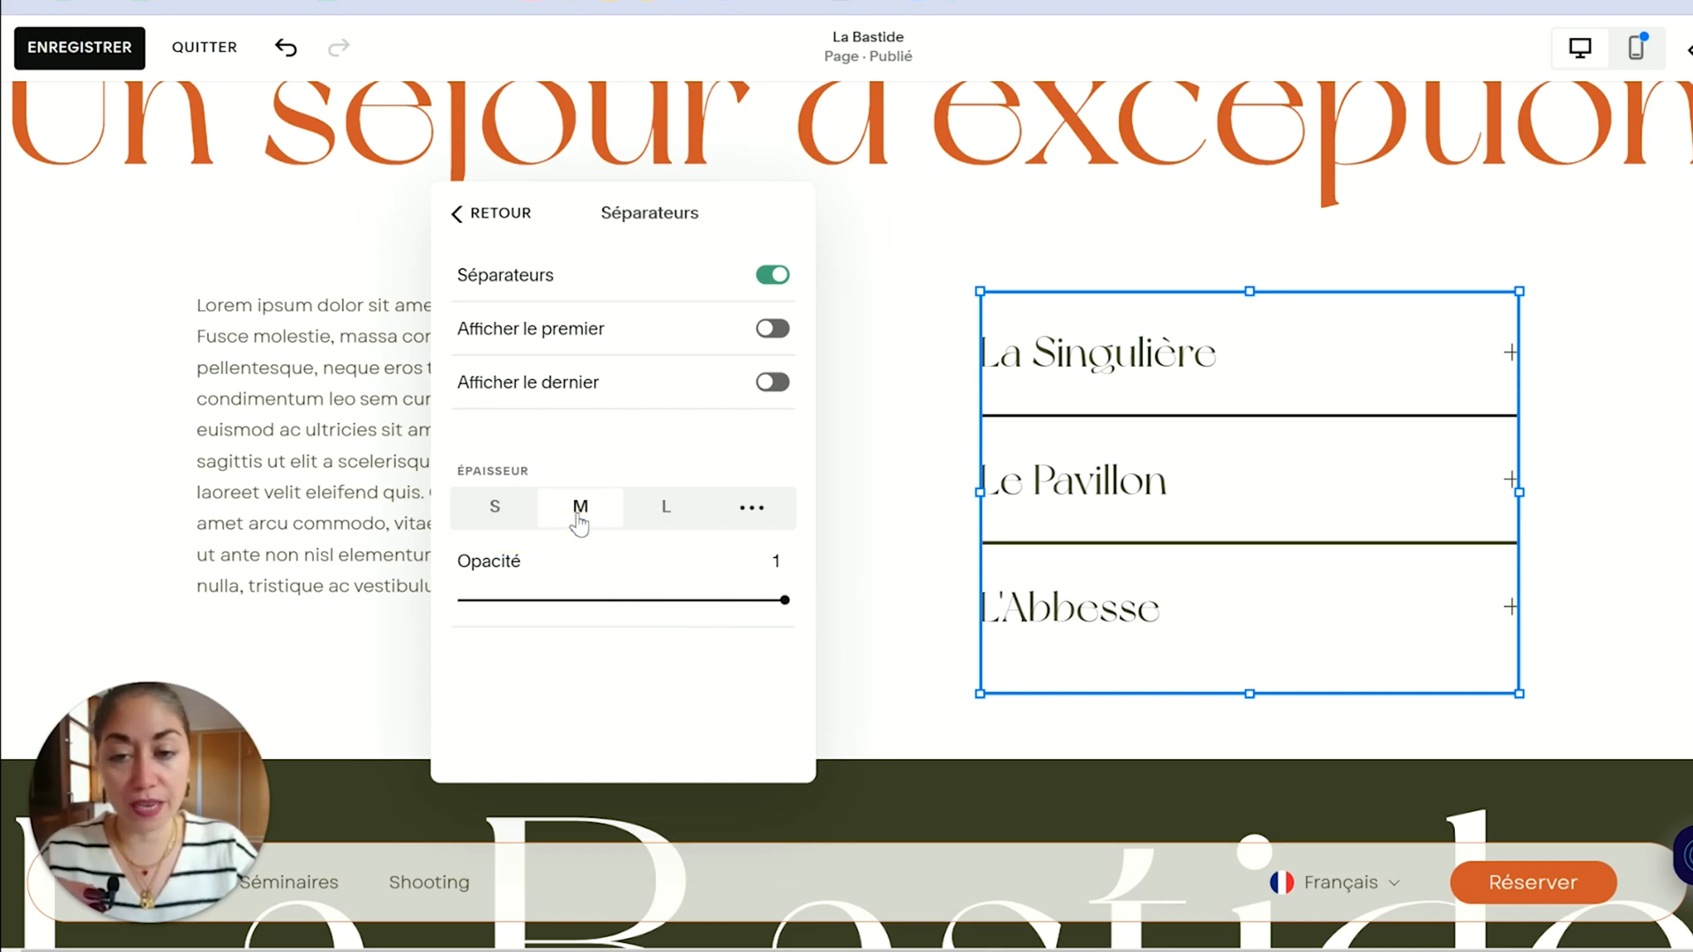
left_click(750, 510)
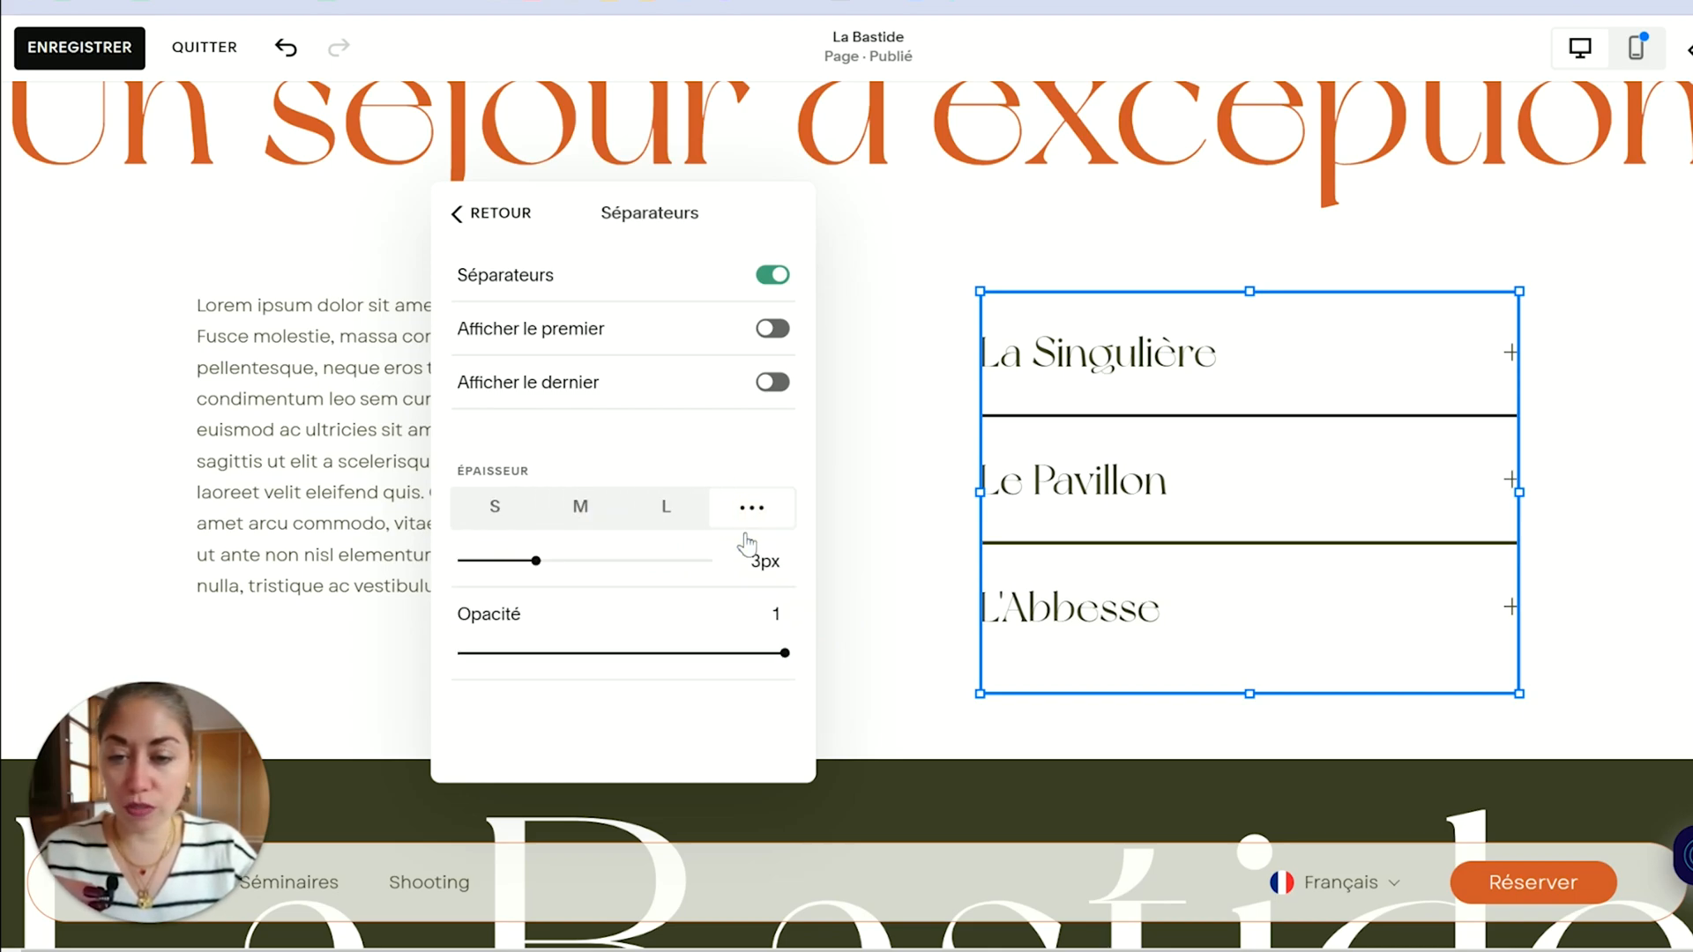
left_click(667, 511)
left_click(746, 508)
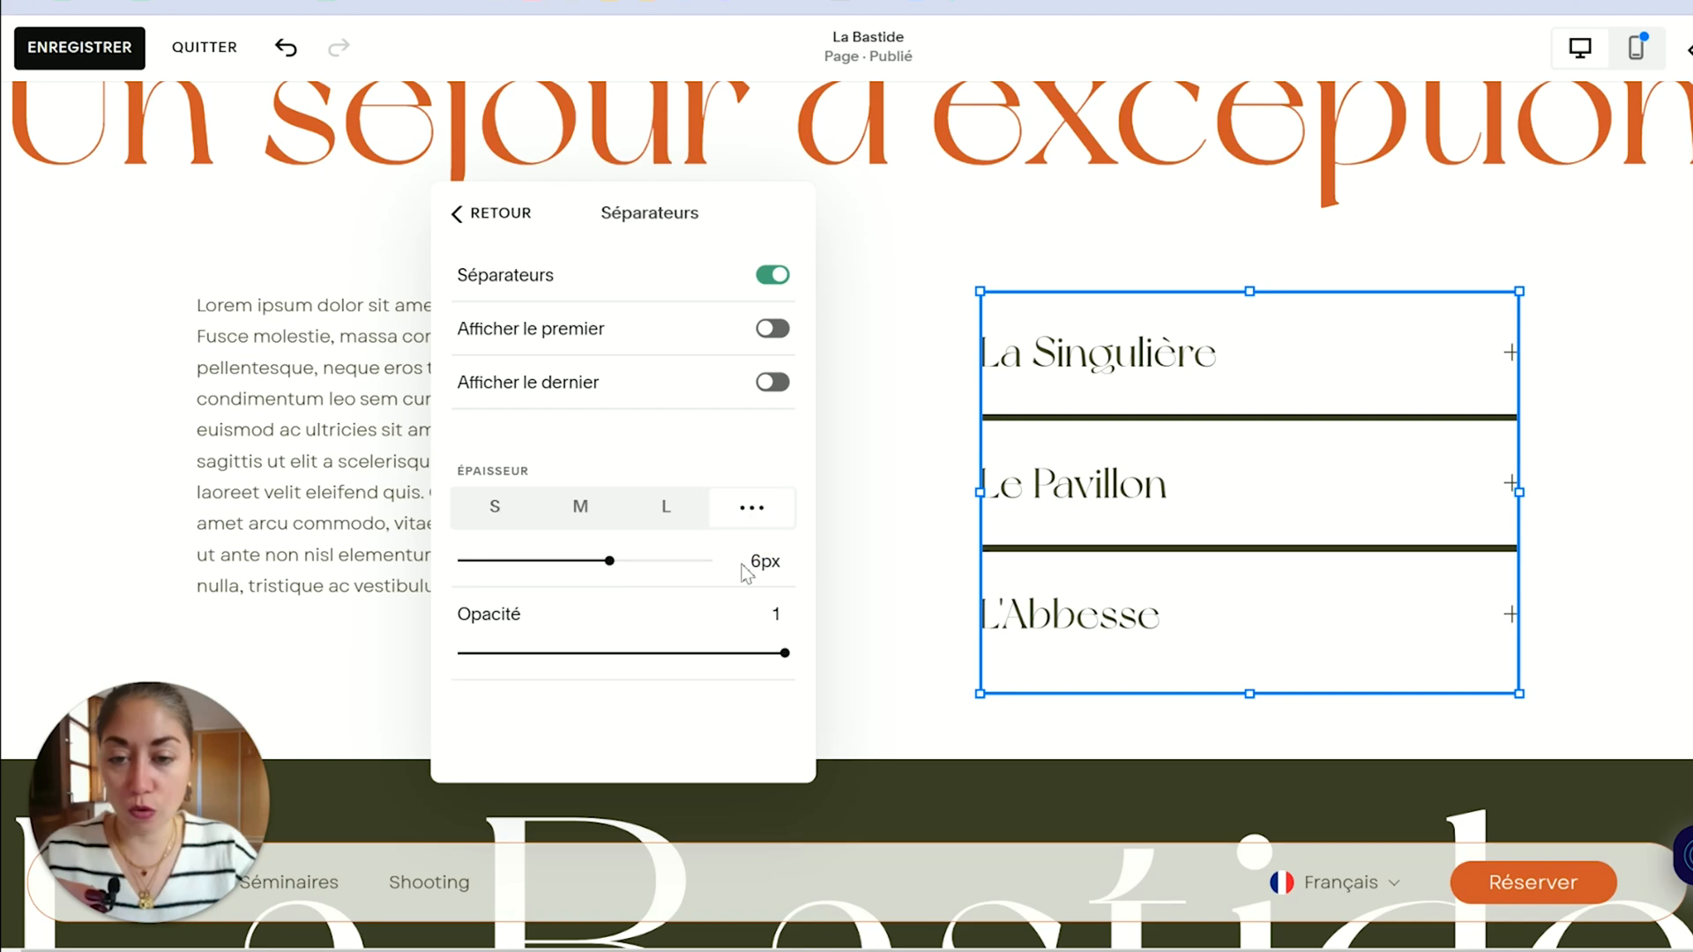
left_click(486, 518)
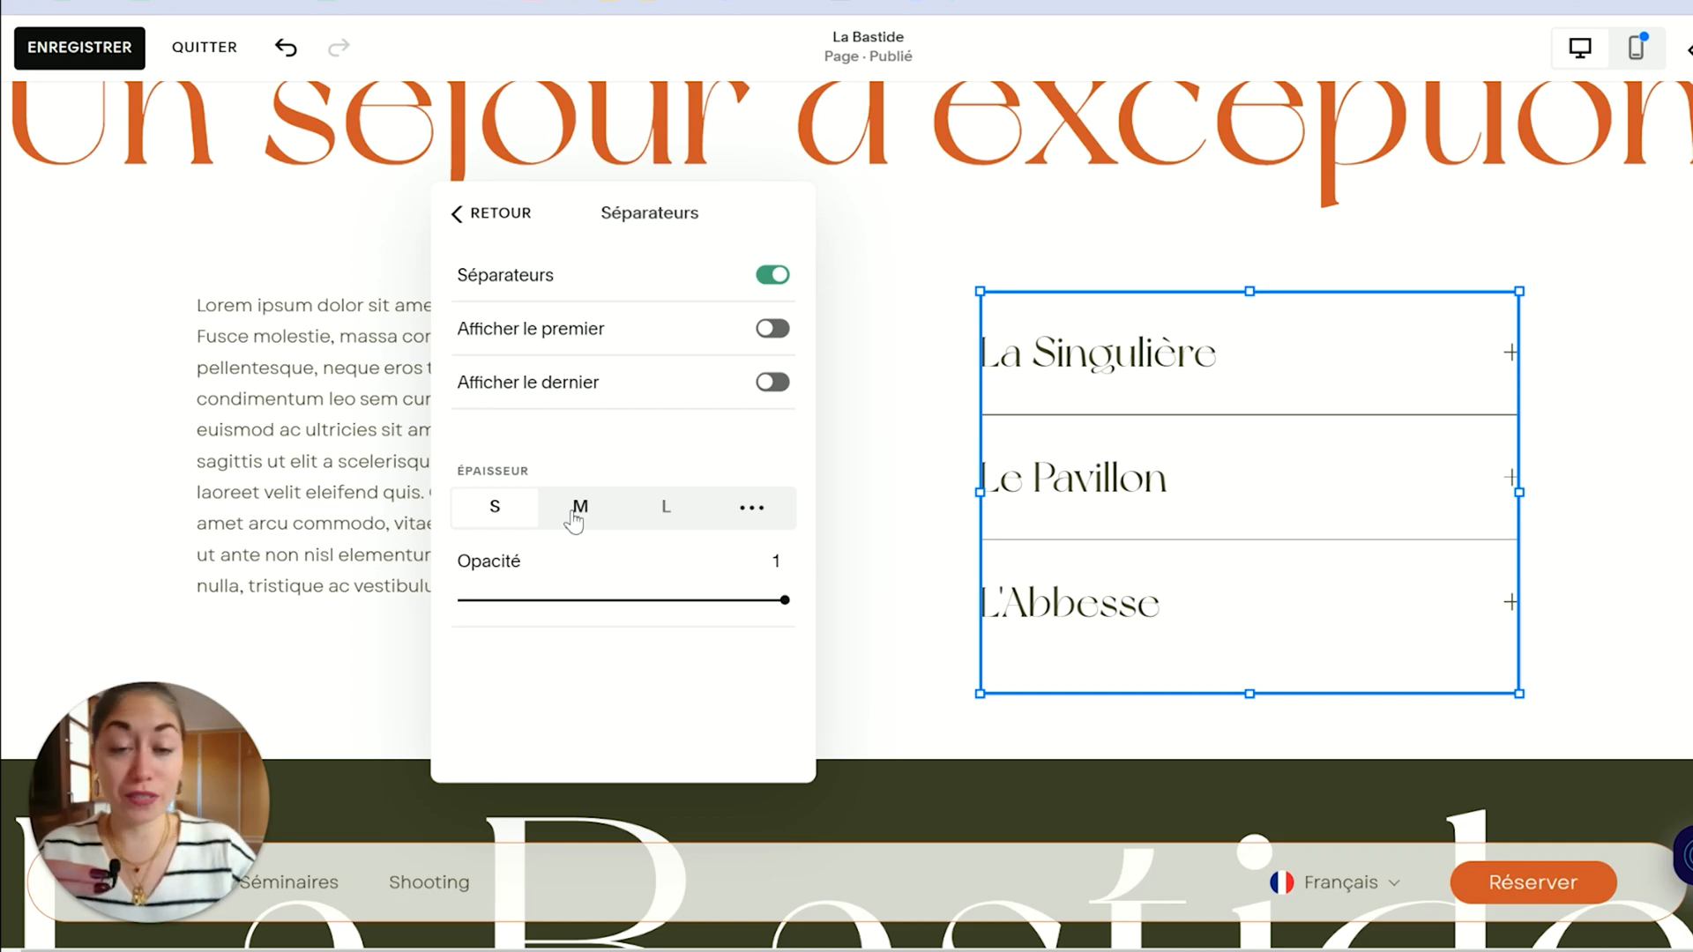
left_click(505, 220)
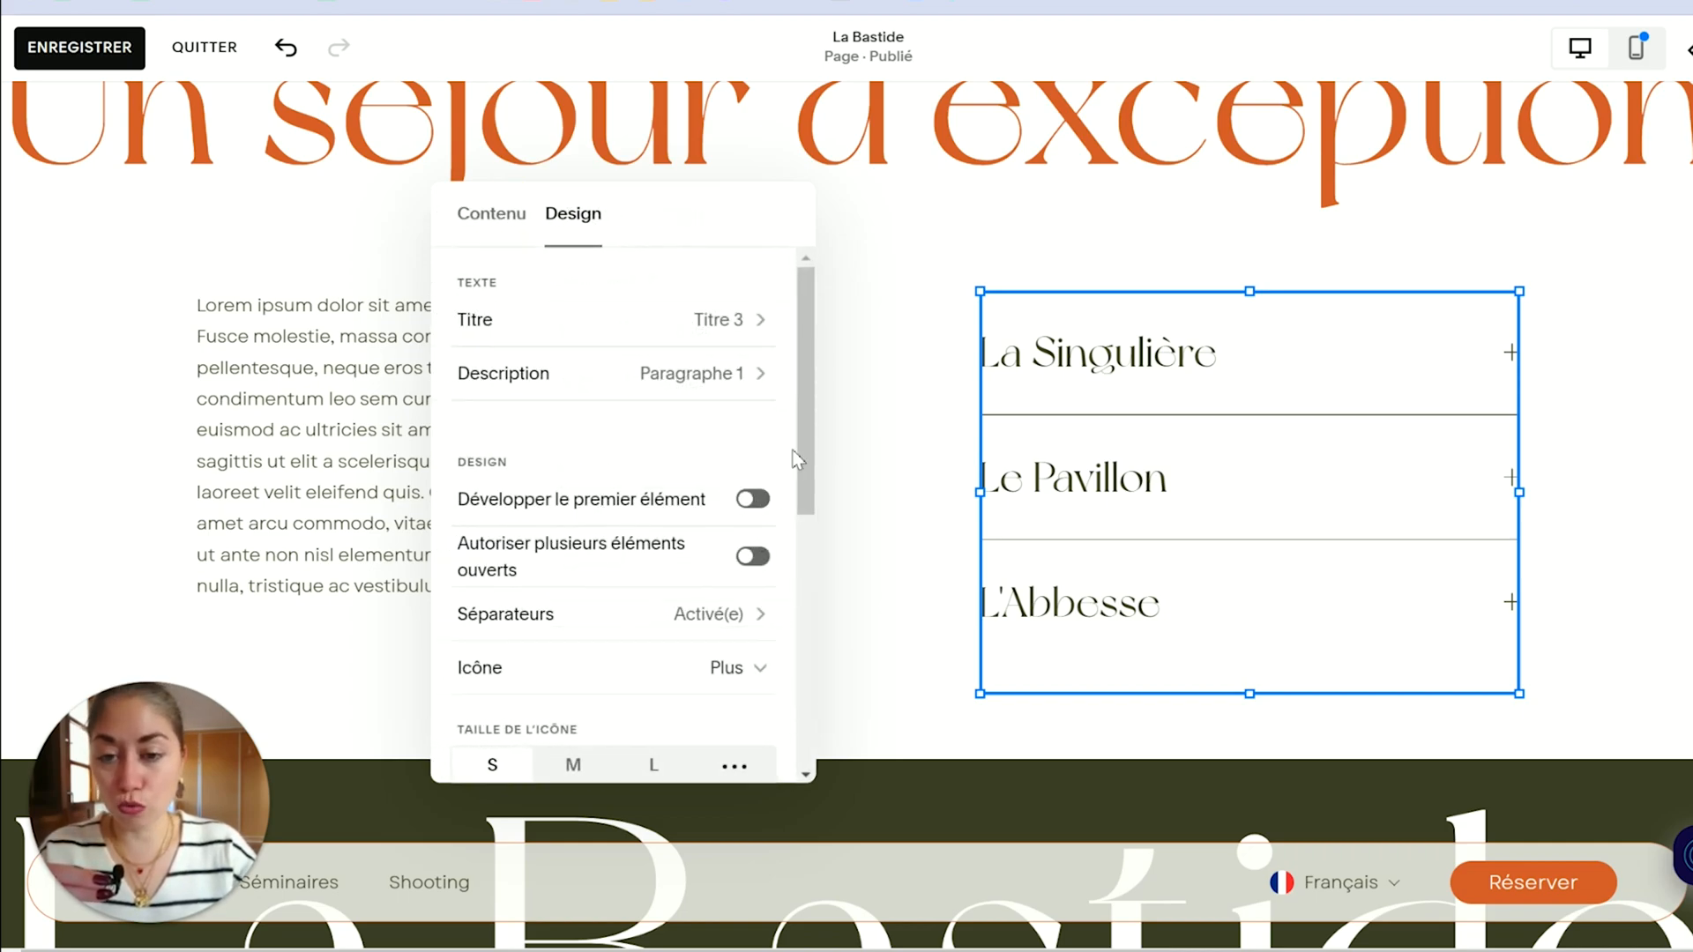
Step: Try expanding the first accordion element by default, switch that off, and allow several elements to be open
left_click_drag(798, 458, 800, 471)
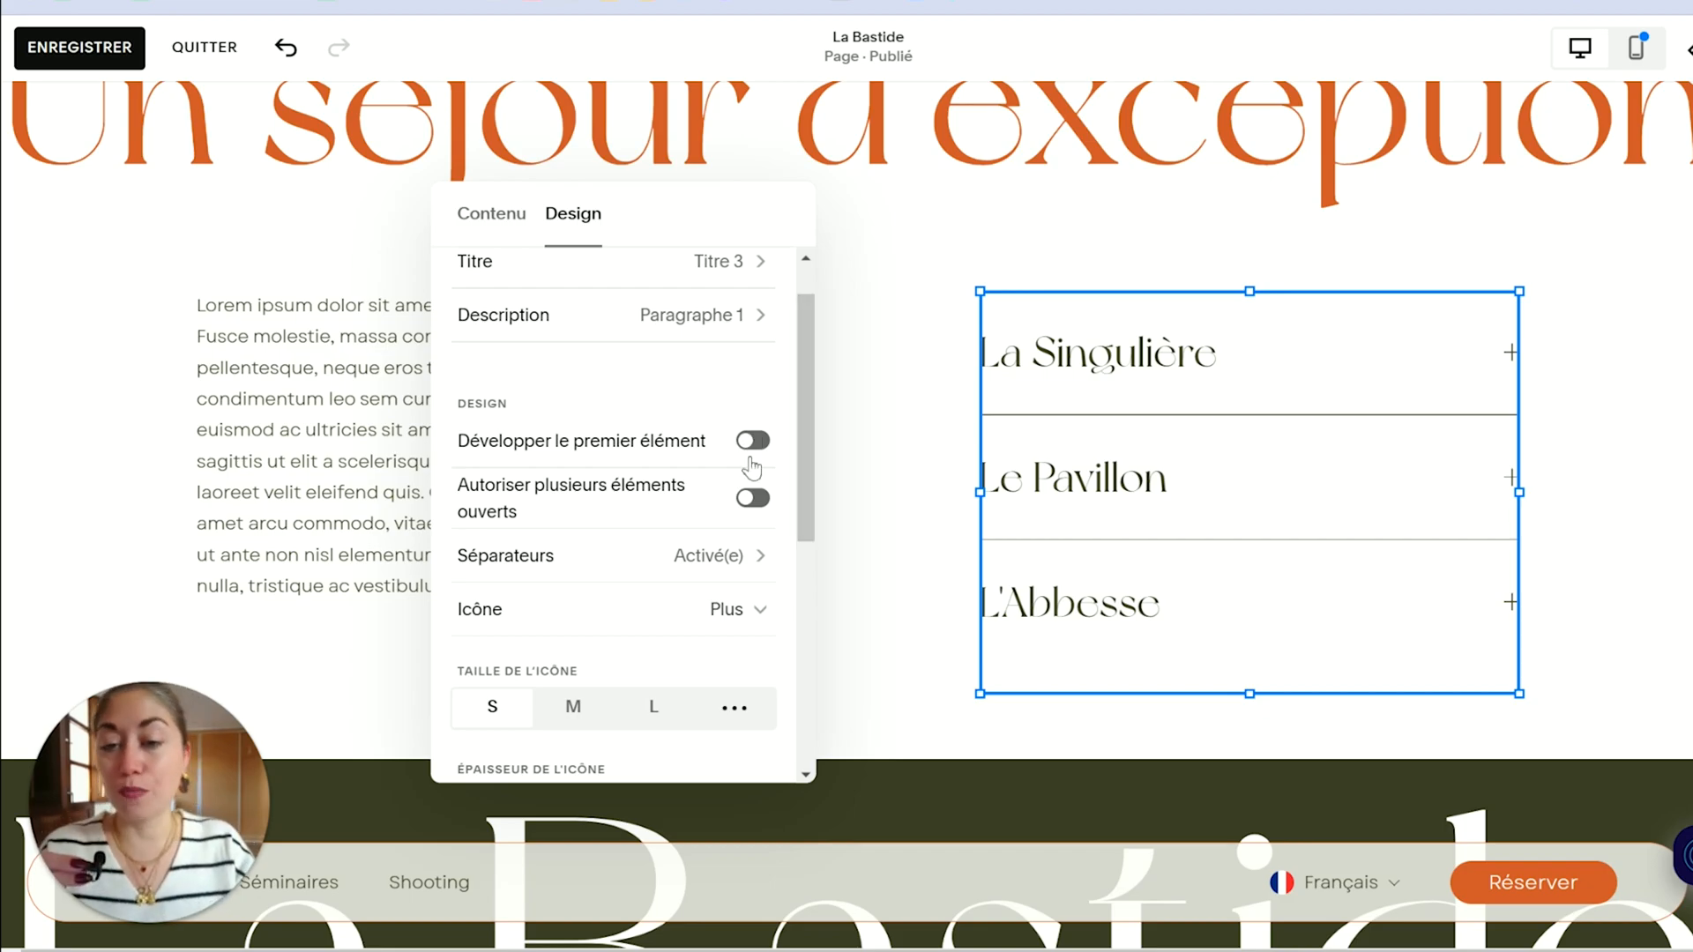
left_click(756, 445)
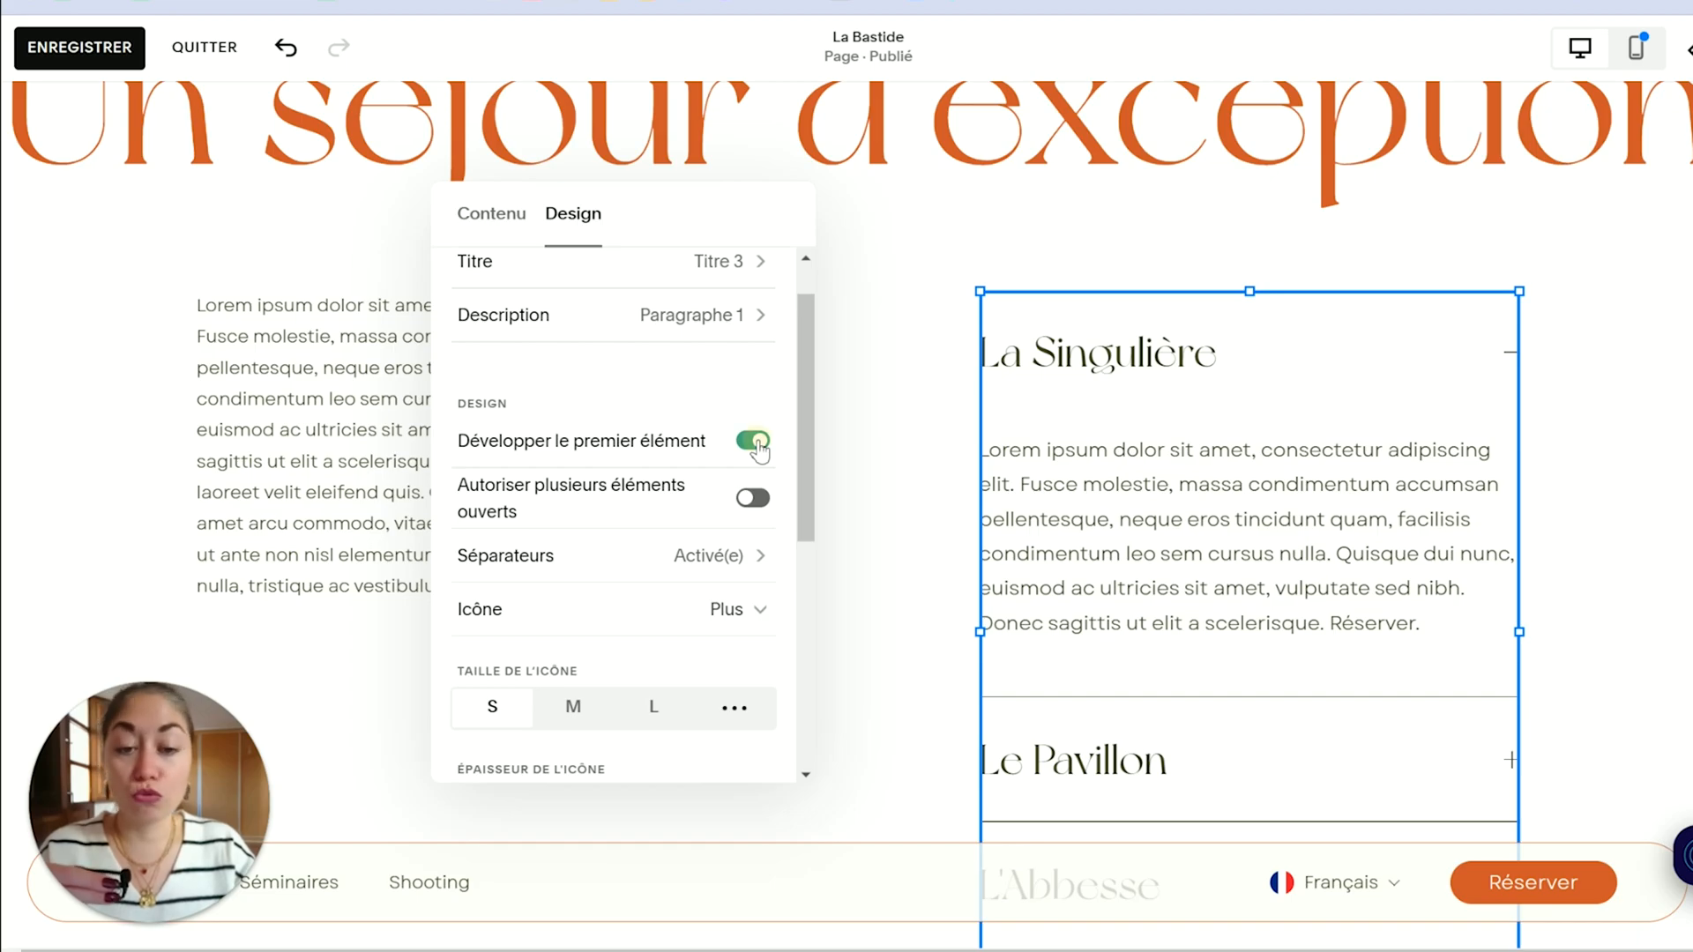
left_click(757, 442)
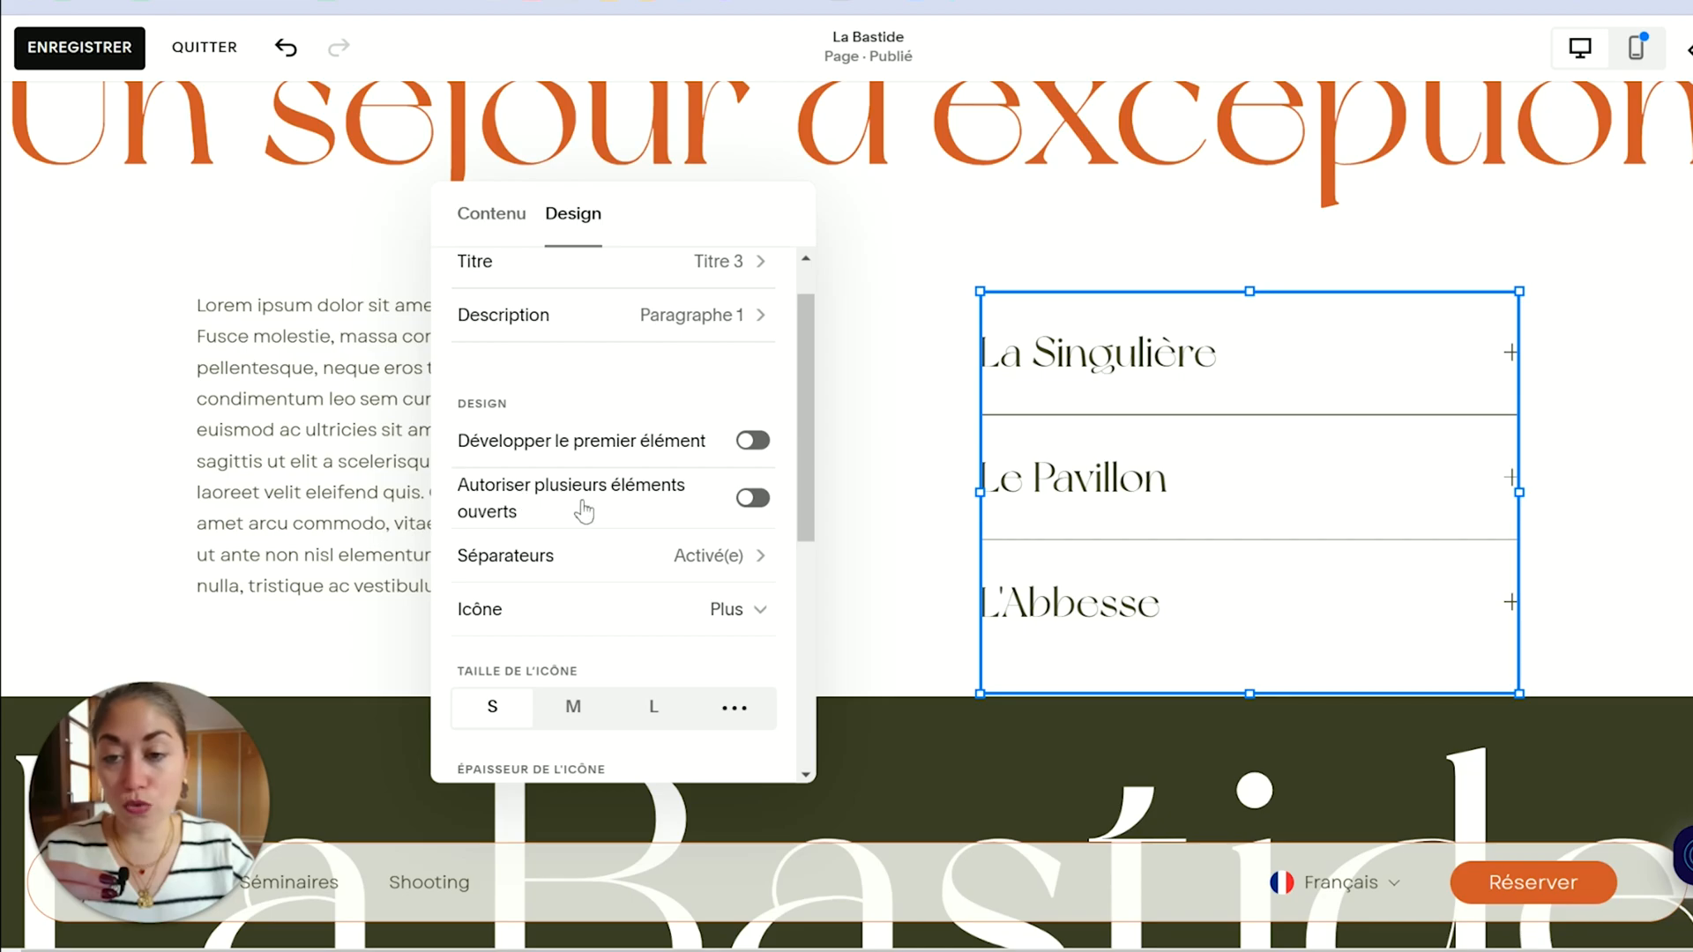
left_click(758, 500)
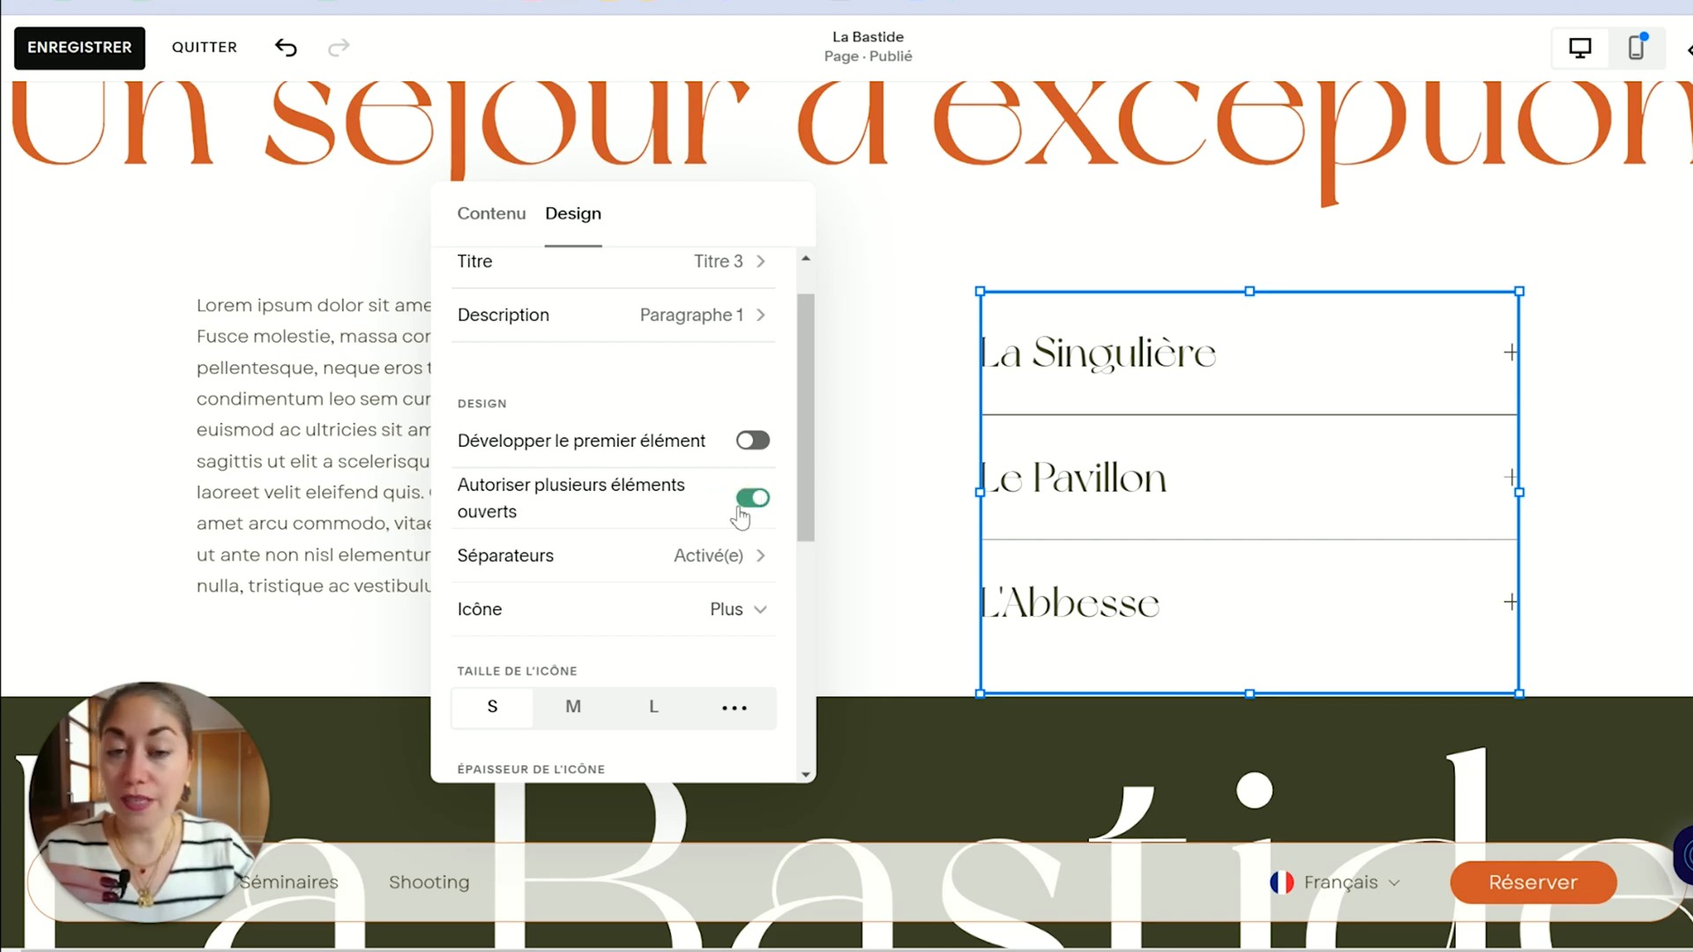
Step: Extend the section's height below the accordion, save the page and exit the editor
left_click(890, 386)
left_click(98, 51)
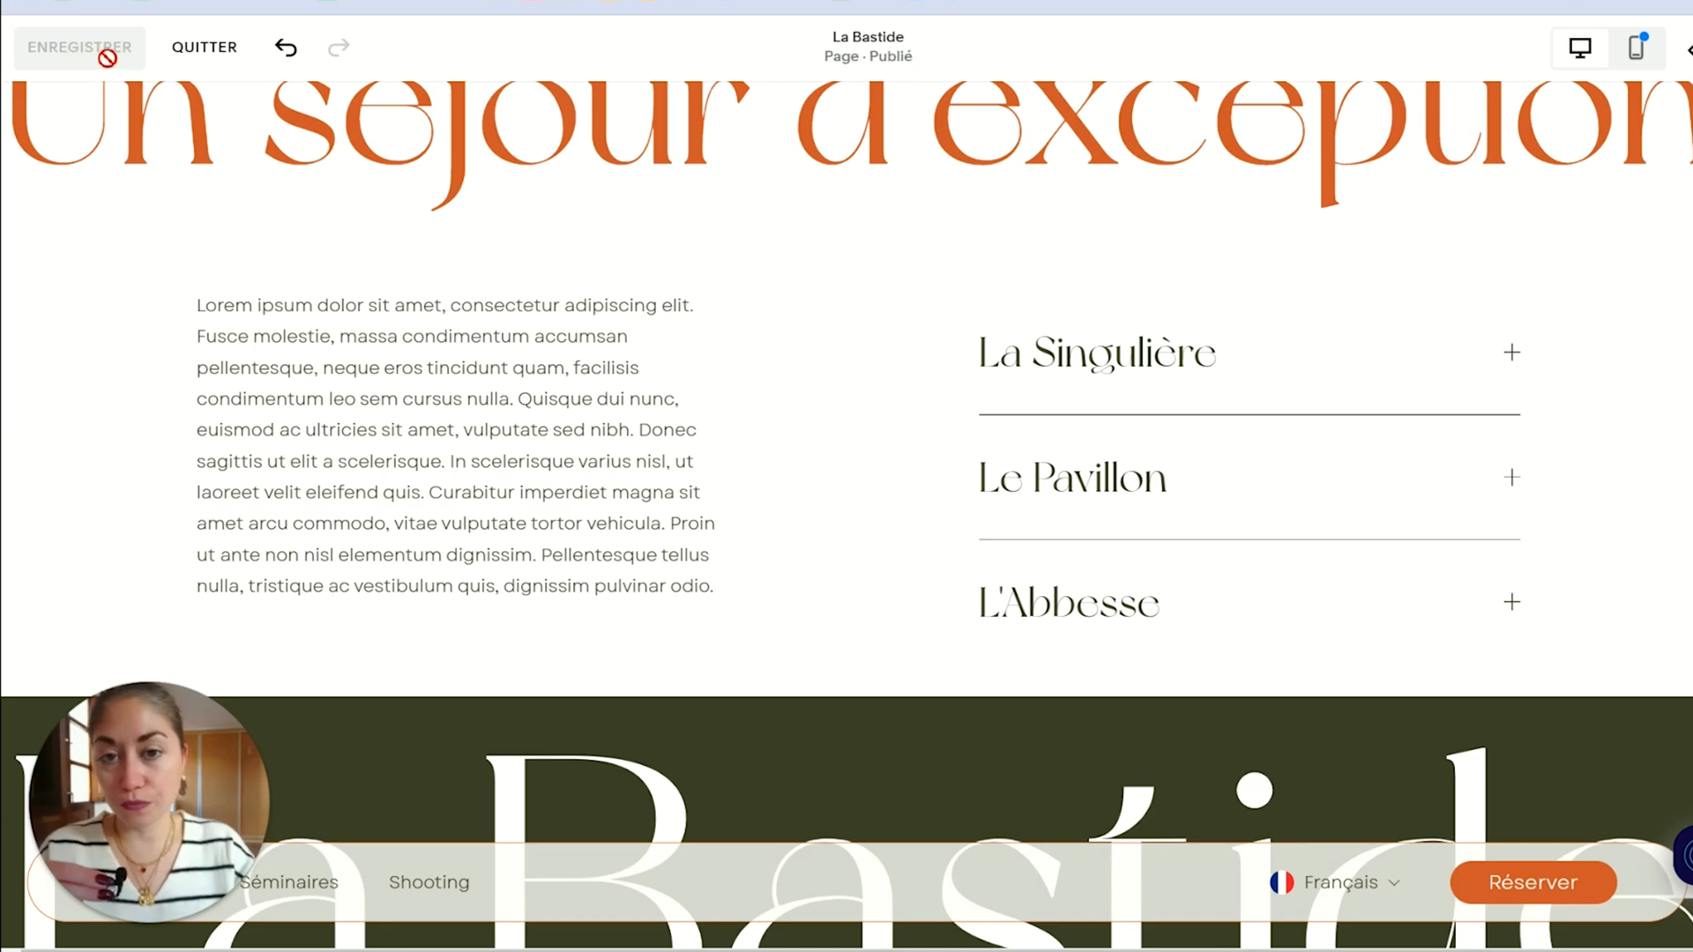
left_click_drag(1416, 674, 1418, 739)
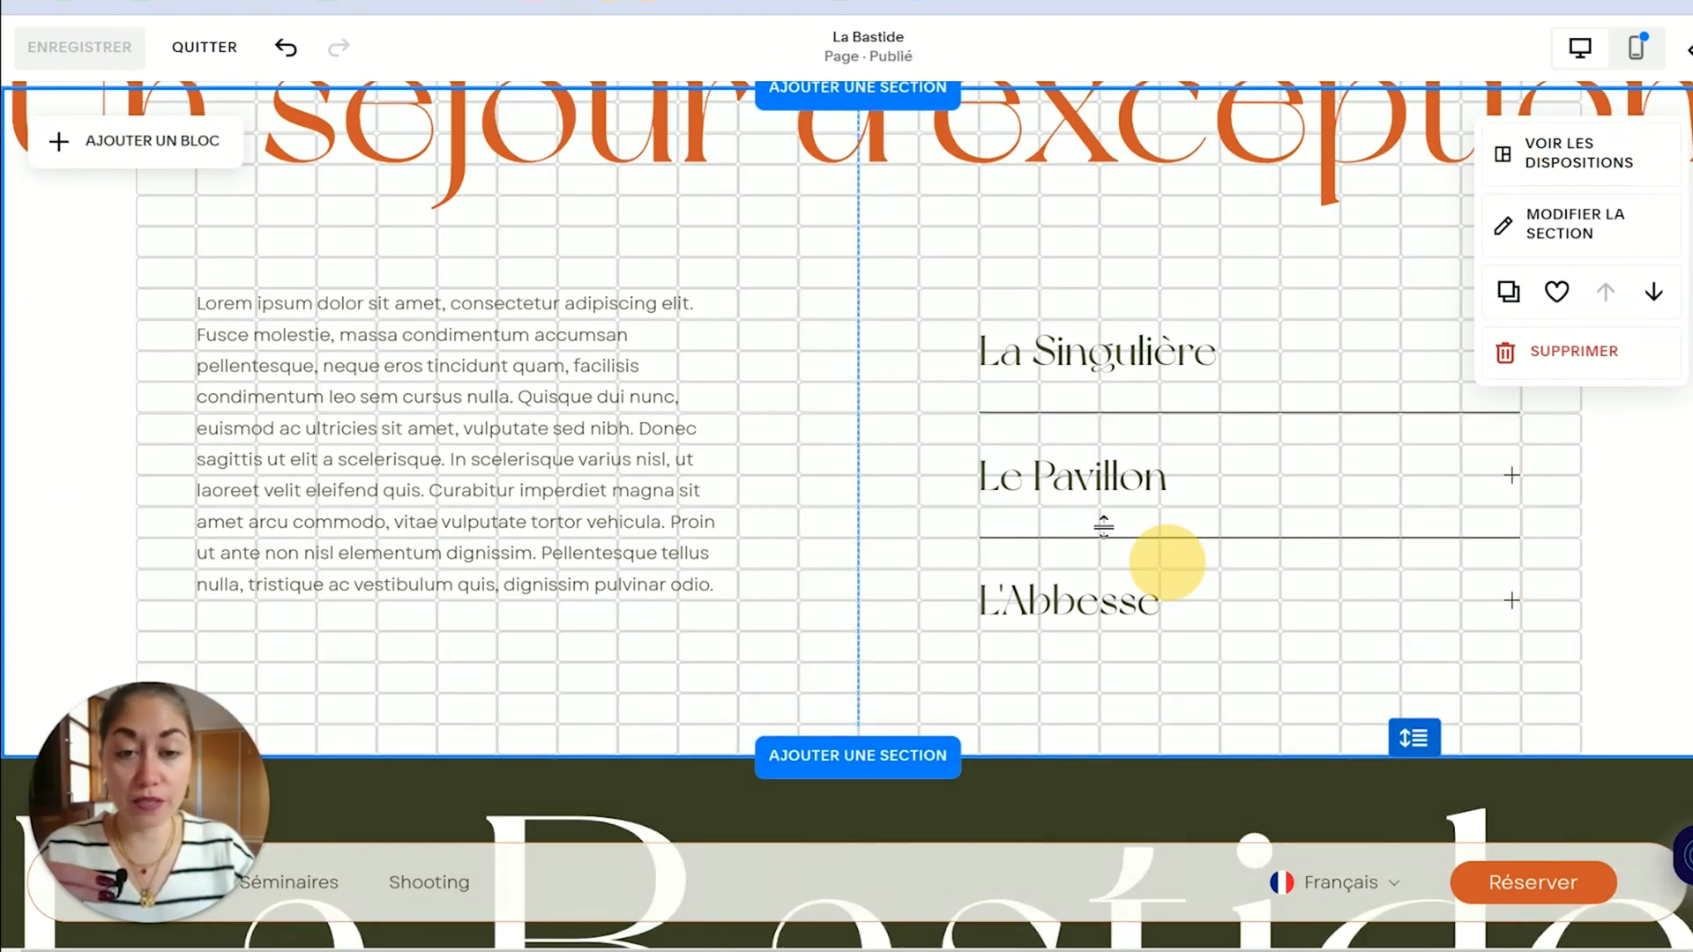
left_click(76, 48)
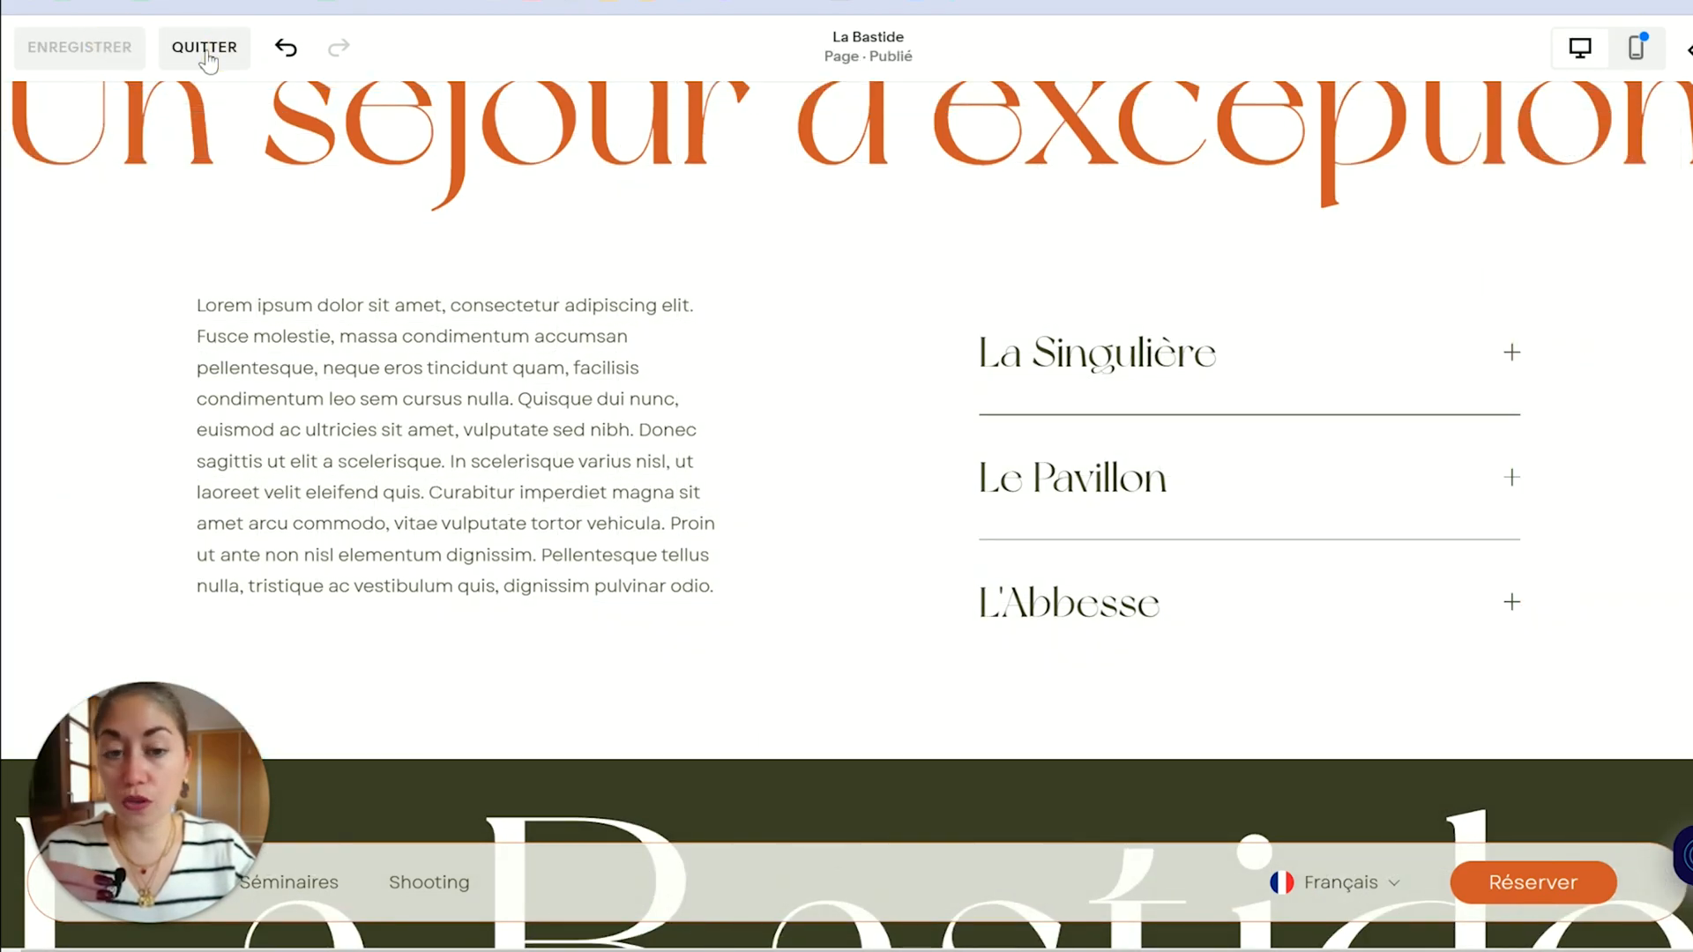
left_click(206, 48)
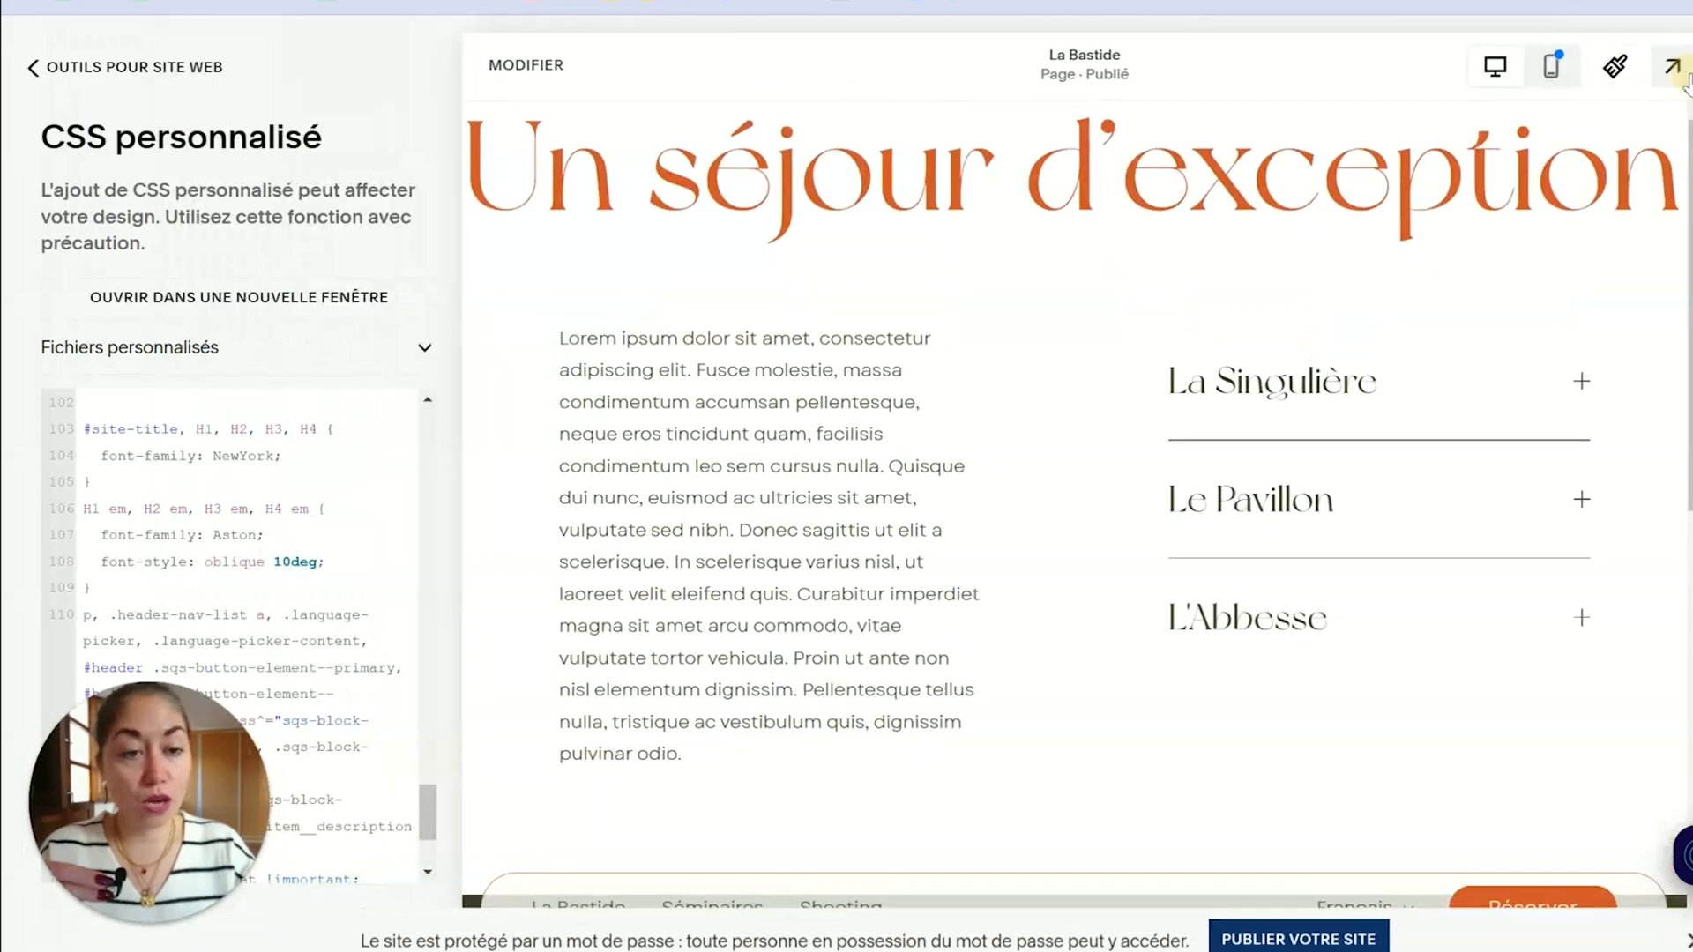
Step: Preview the page full screen and test opening La Singulière and Le Pavillon together, then collapse both and leave the preview
left_click(1673, 68)
left_click(1164, 380)
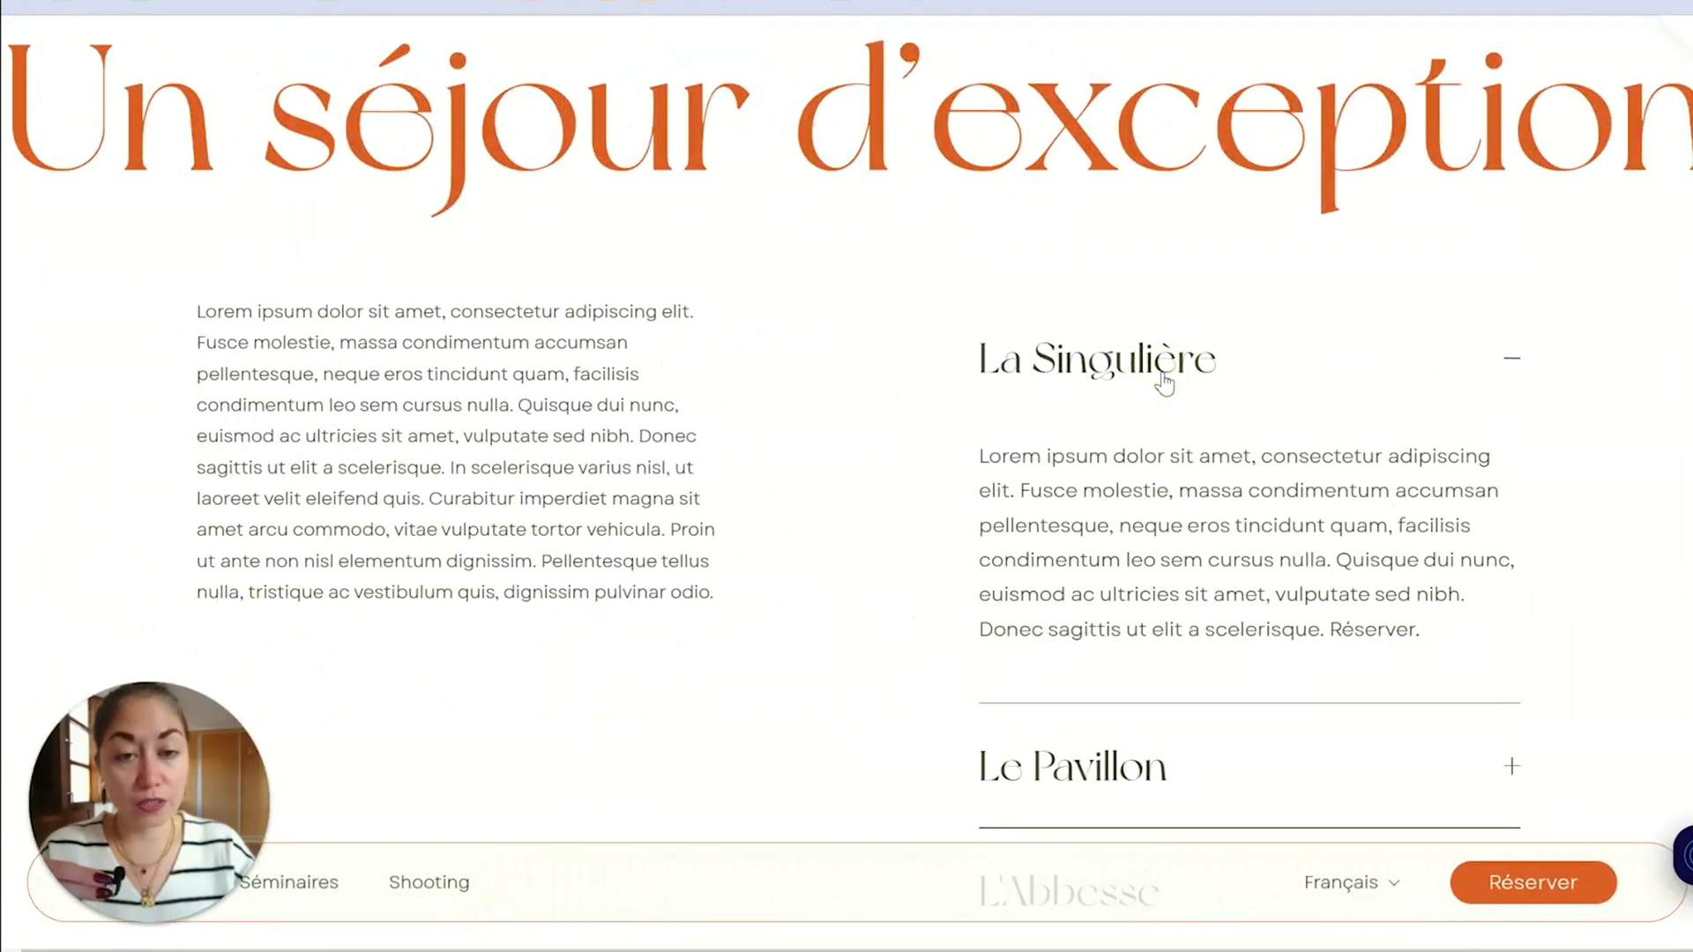
left_click(1094, 784)
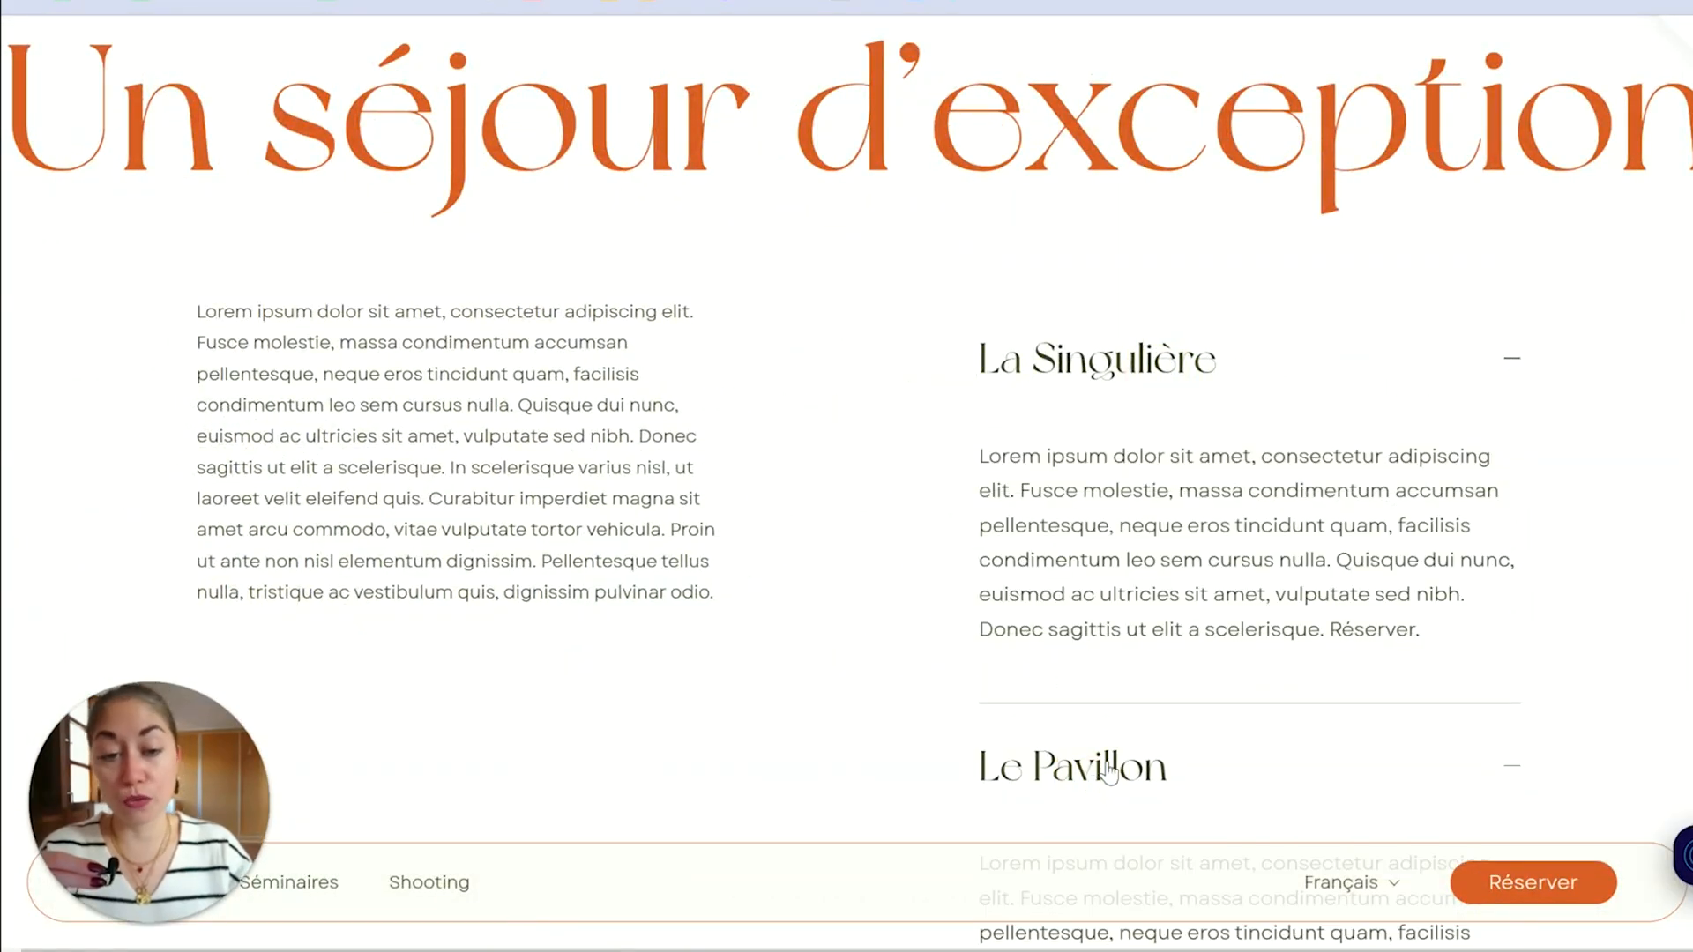
scroll(1108, 770, "down", 3)
scroll(1107, 768, "up", 2)
left_click(1107, 766)
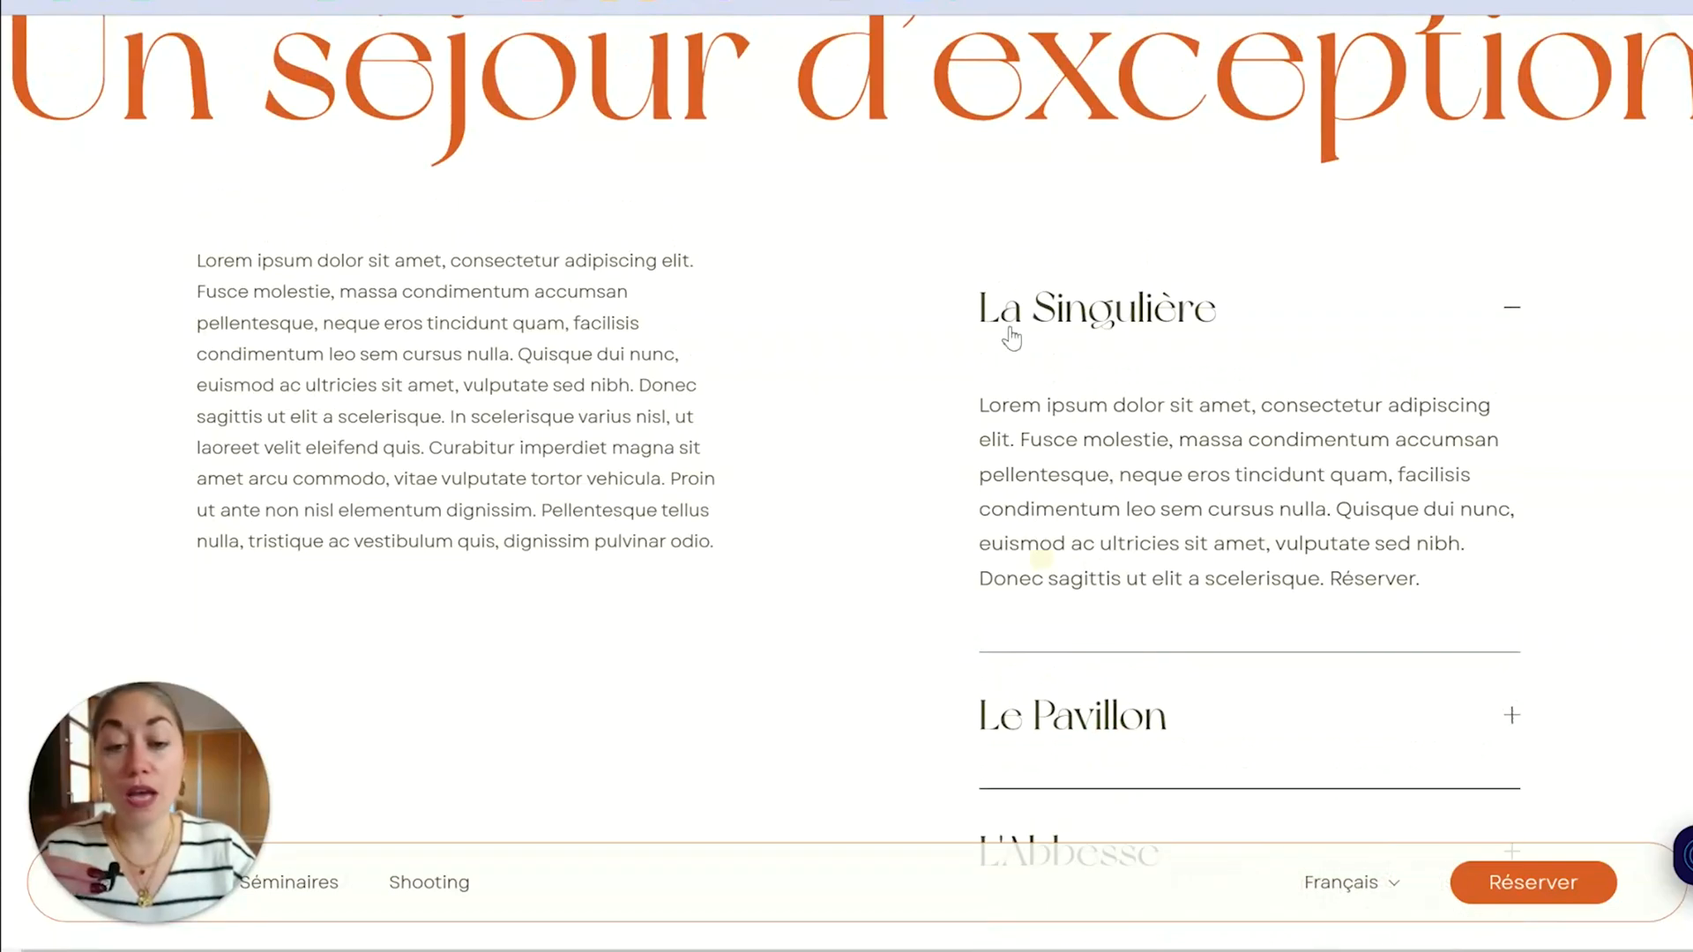
left_click(1140, 342)
left_click(1671, 42)
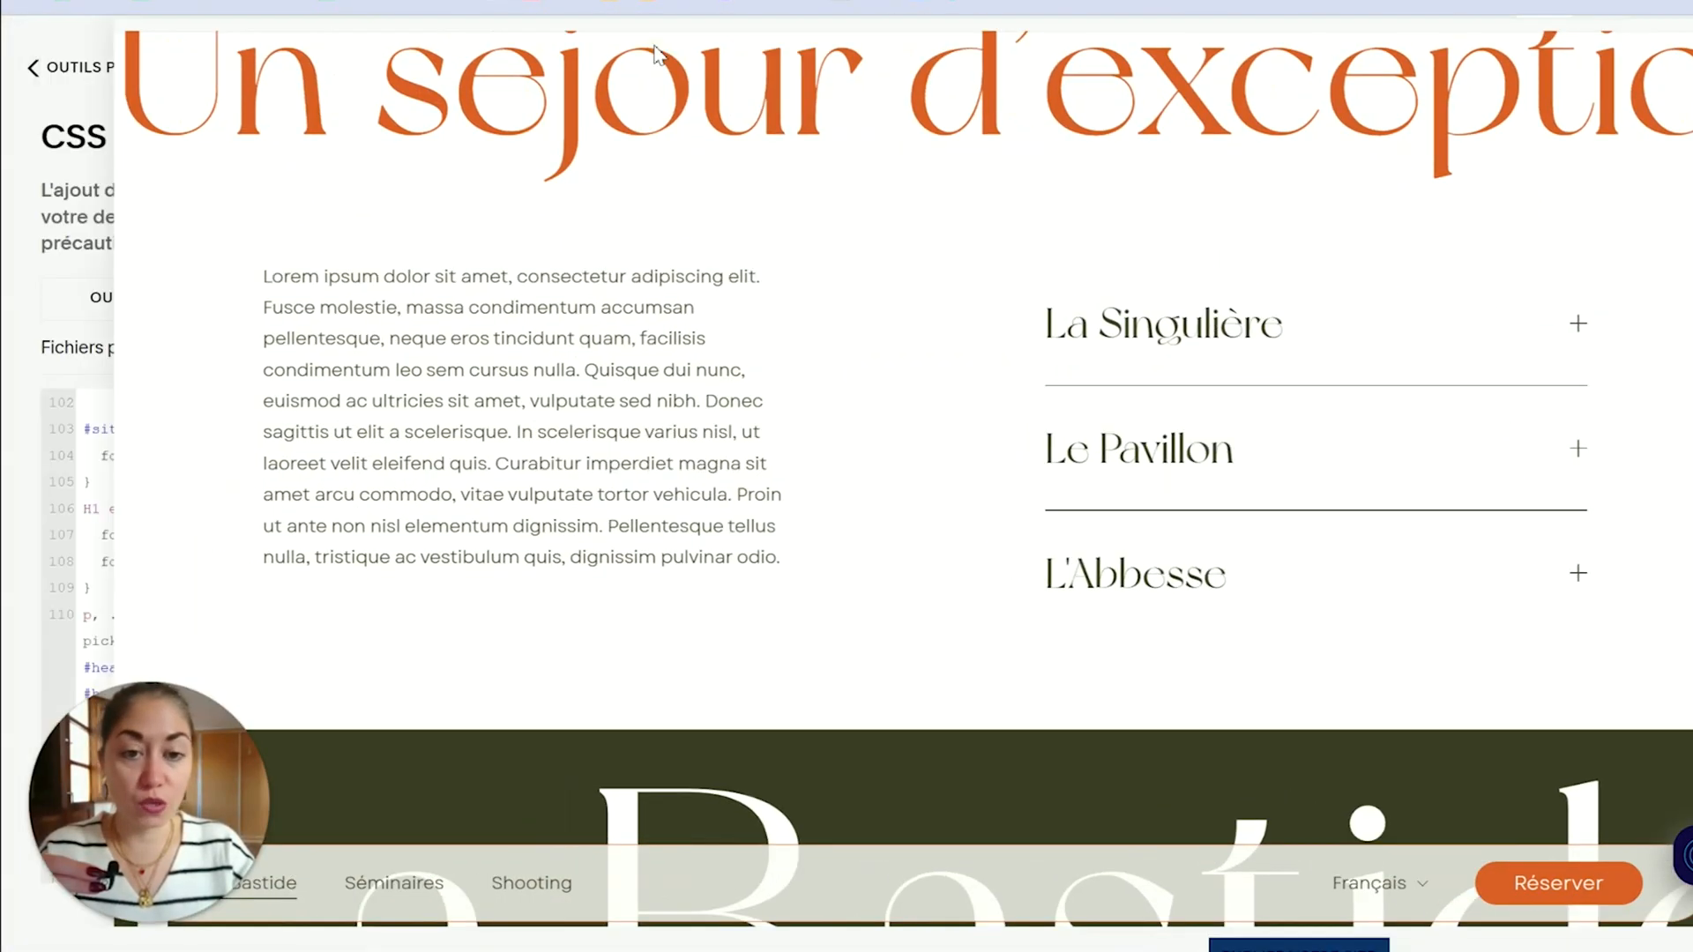
Step: Reopen the page for editing, disallow several open elements in the accordion, and set its icon to Flèche
left_click(540, 64)
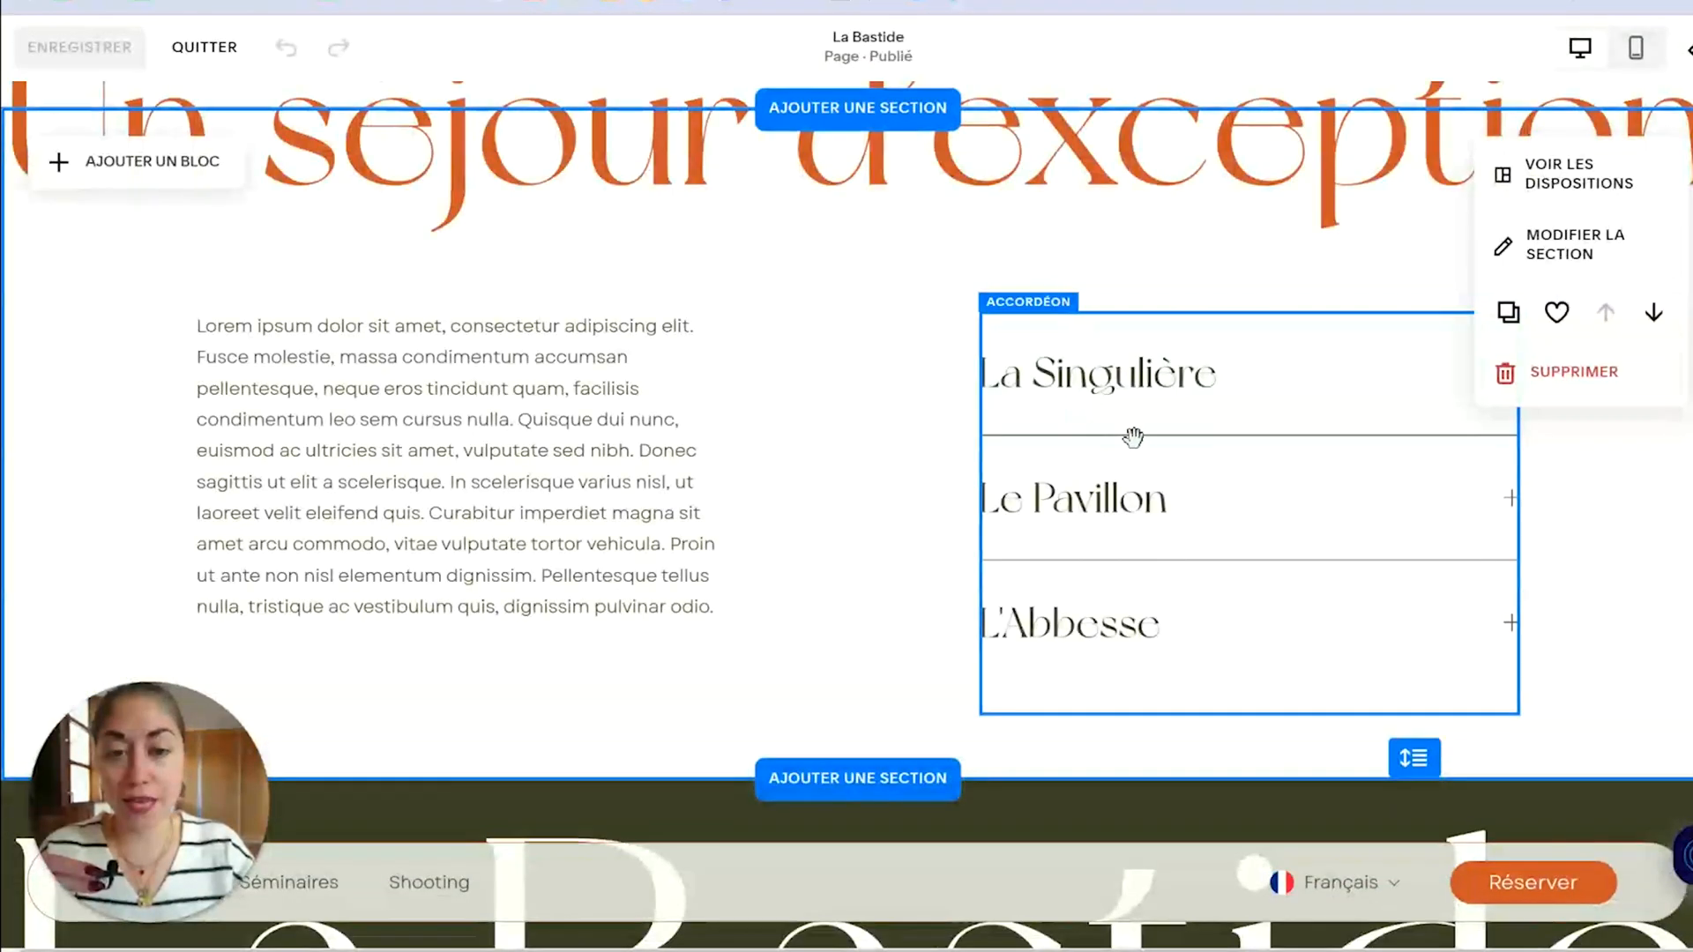
left_click(1133, 438)
left_click(1002, 259)
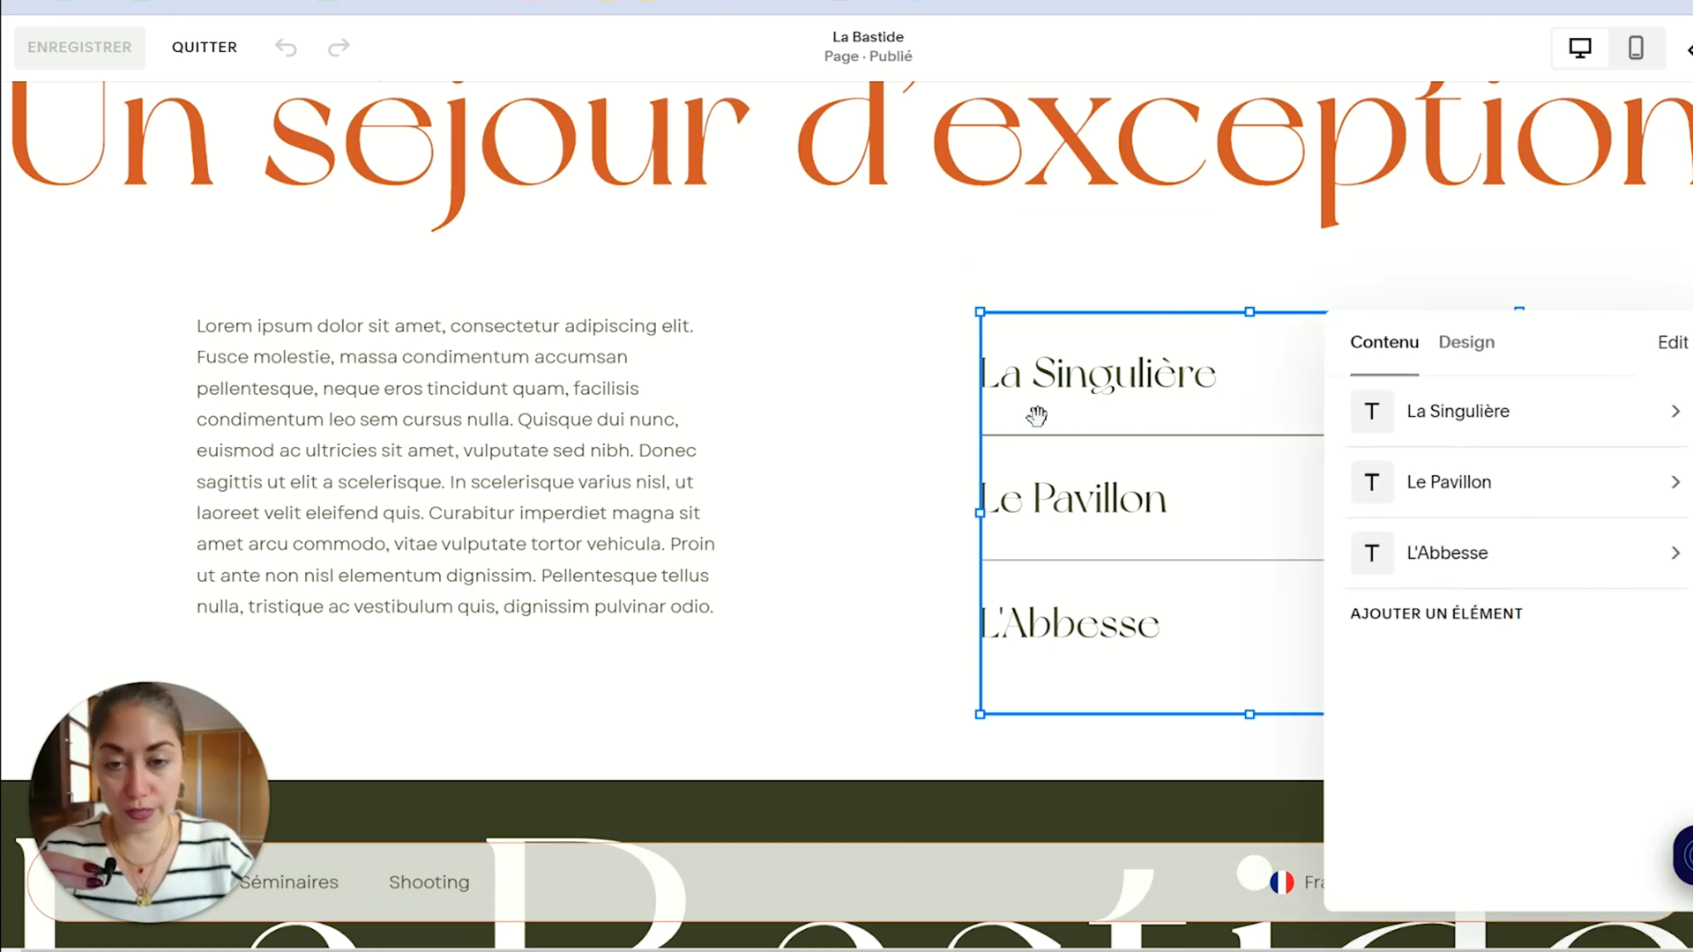
left_click(1467, 342)
left_click_drag(1614, 325, 676, 138)
left_click(702, 498)
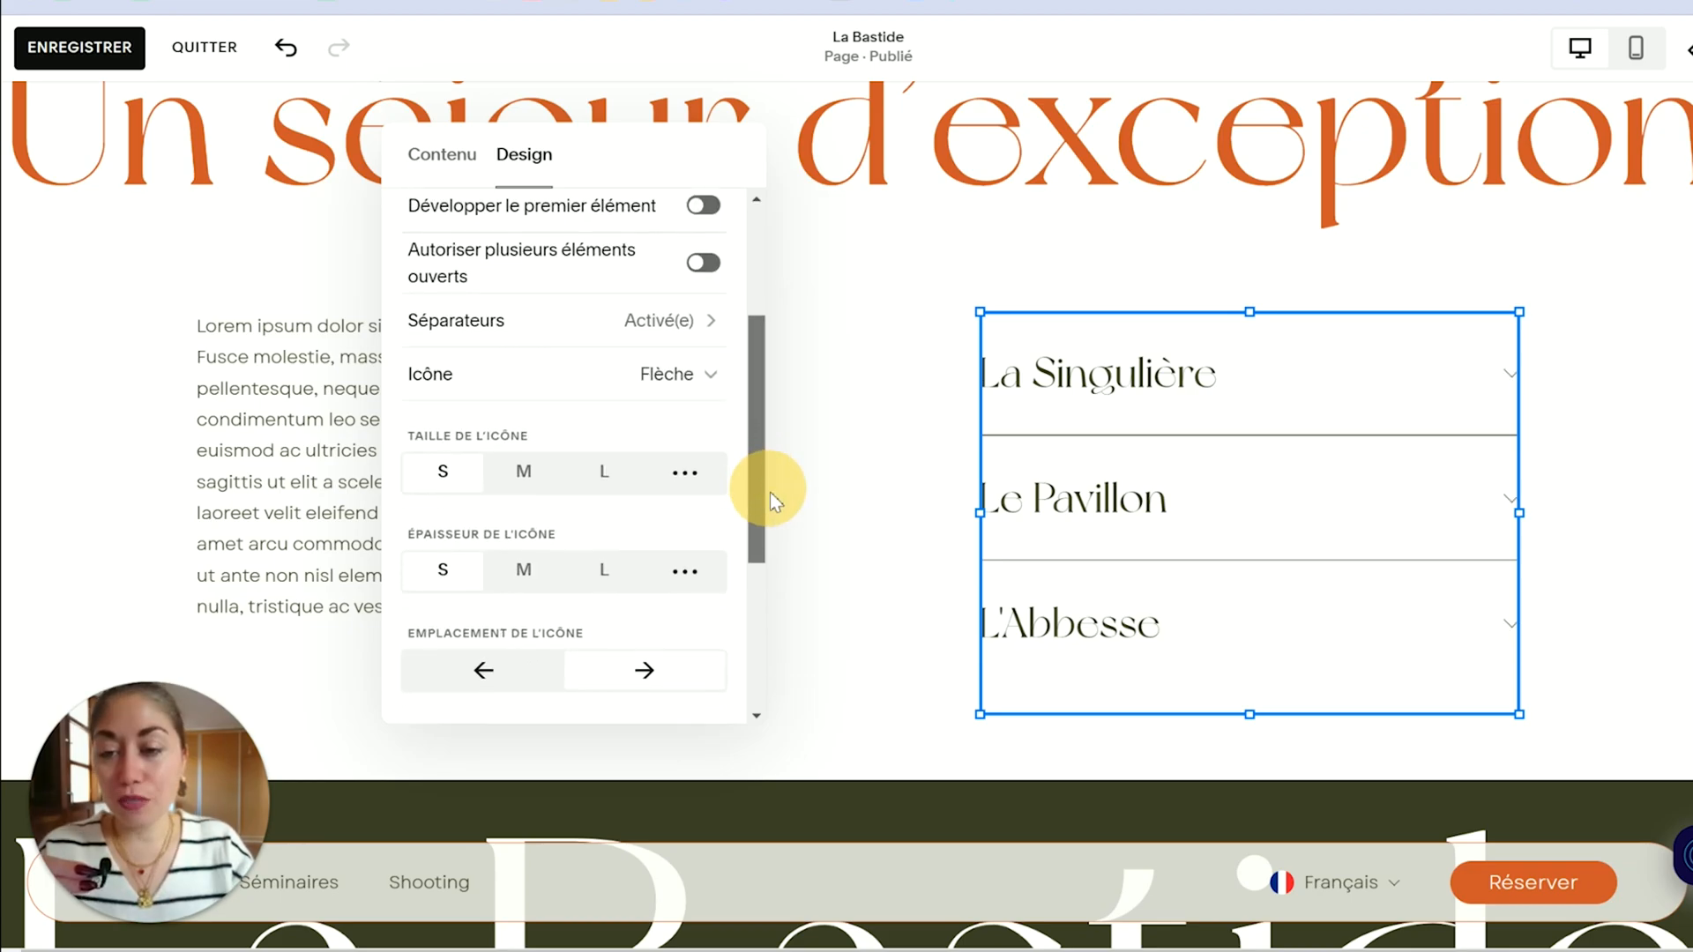
Step: Place the accordion icons to the left of the titles and set the icon size to L, comparing it with M
left_click_drag(767, 491, 773, 502)
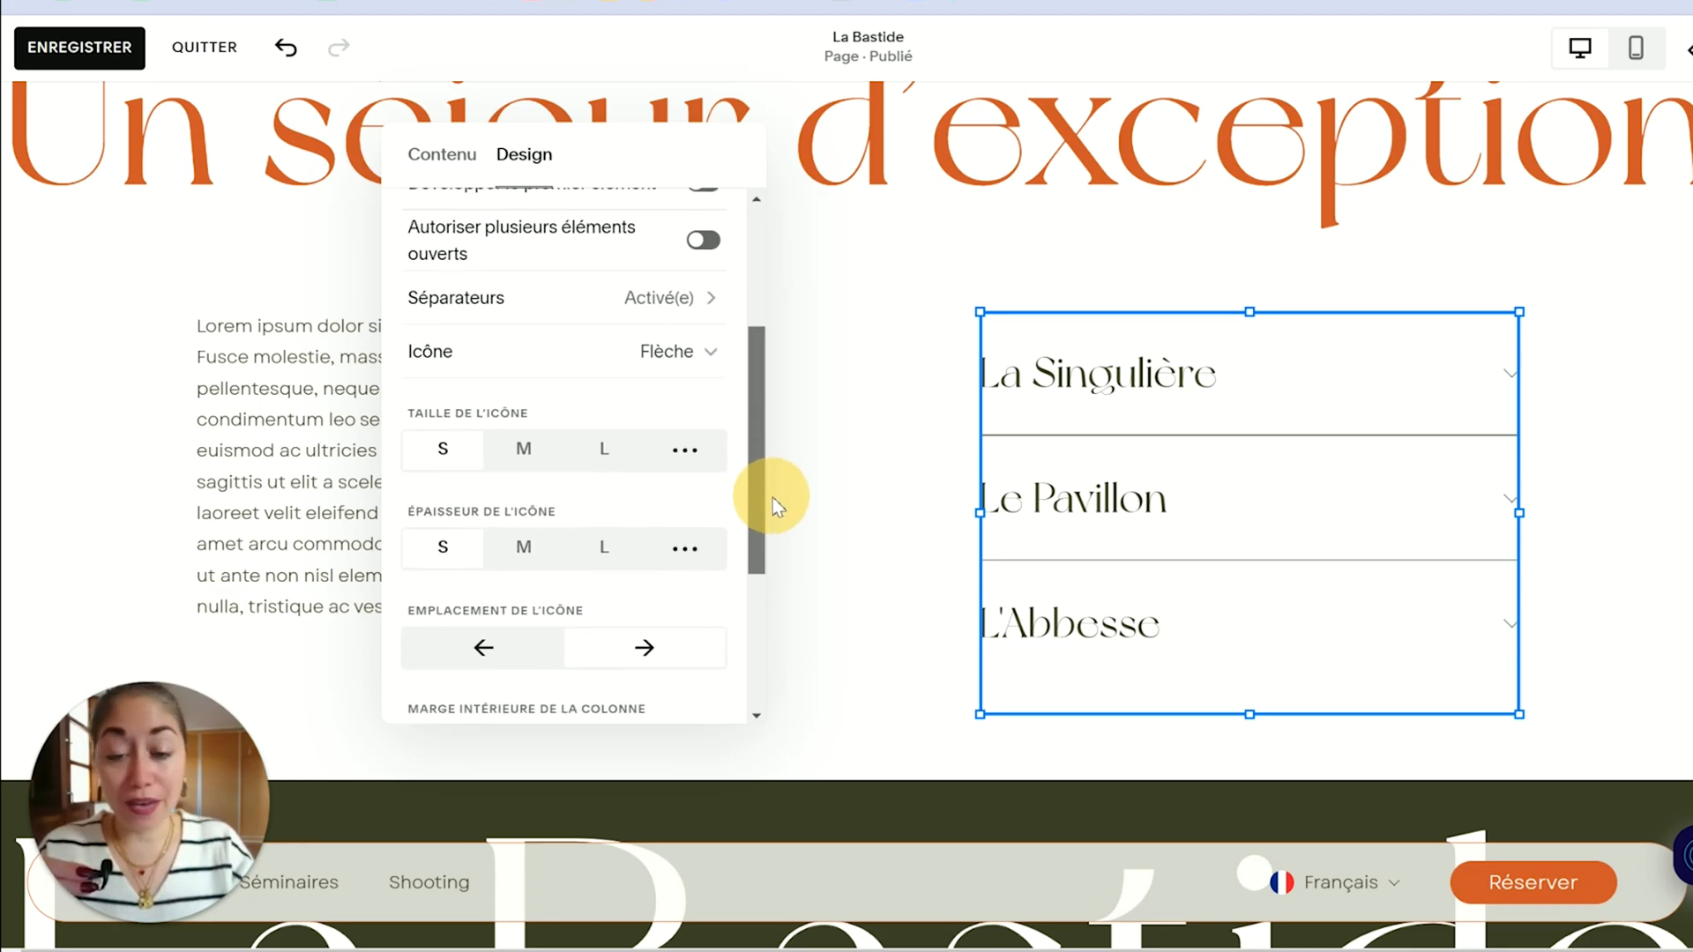
left_click(491, 653)
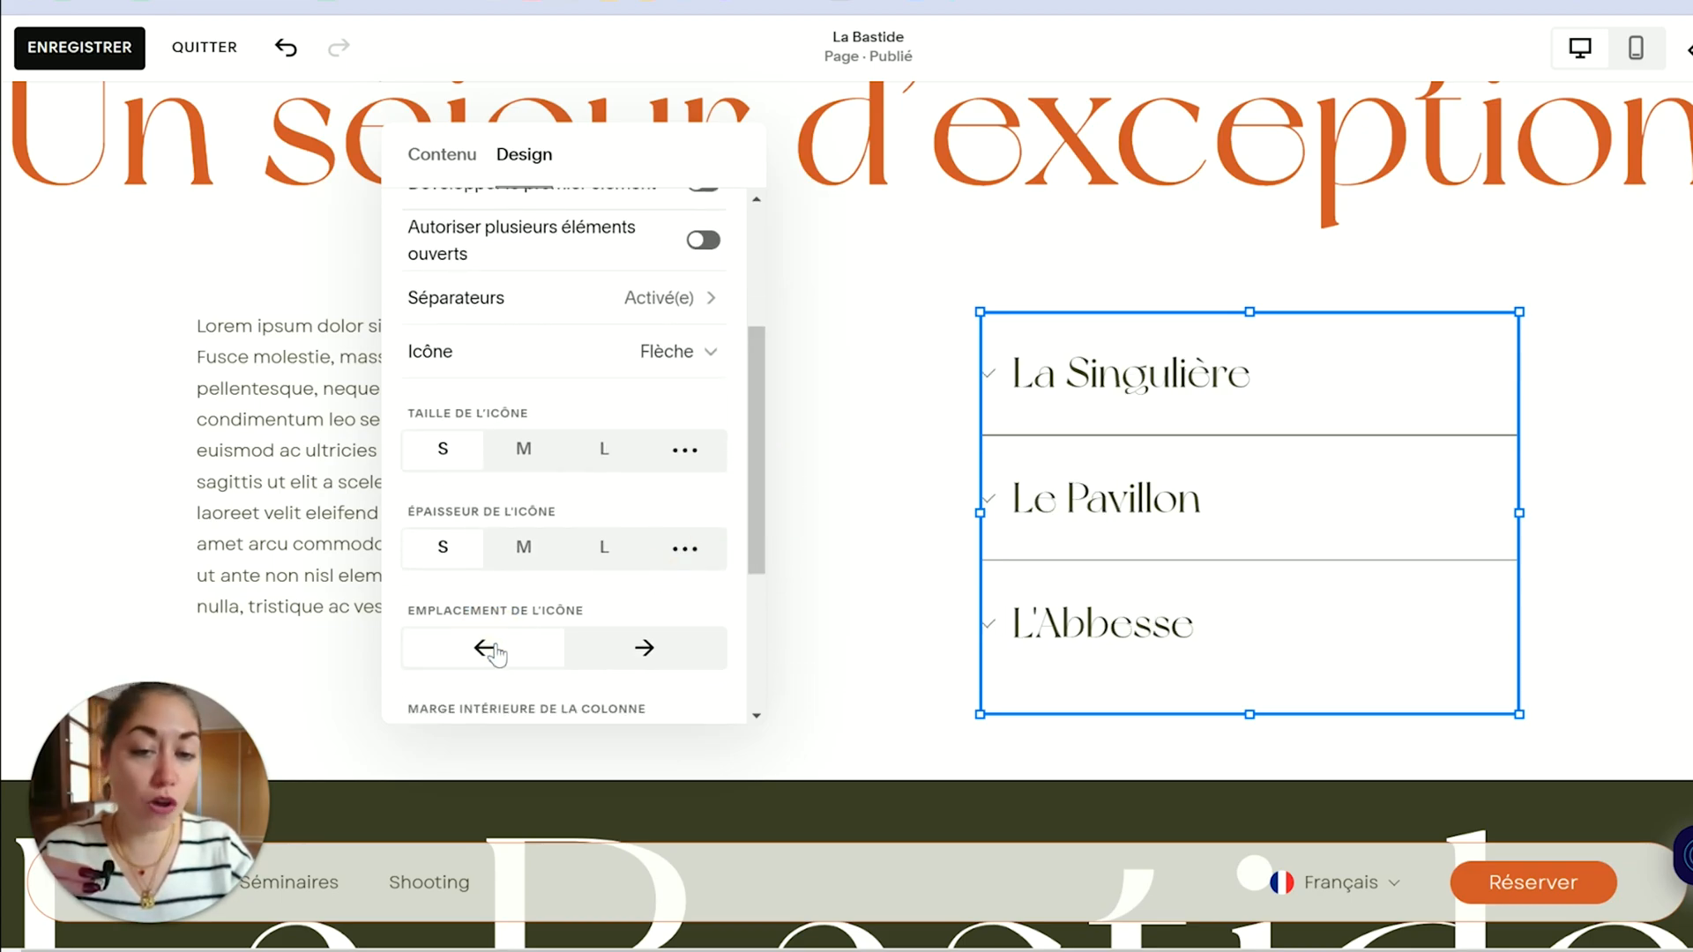
left_click(523, 449)
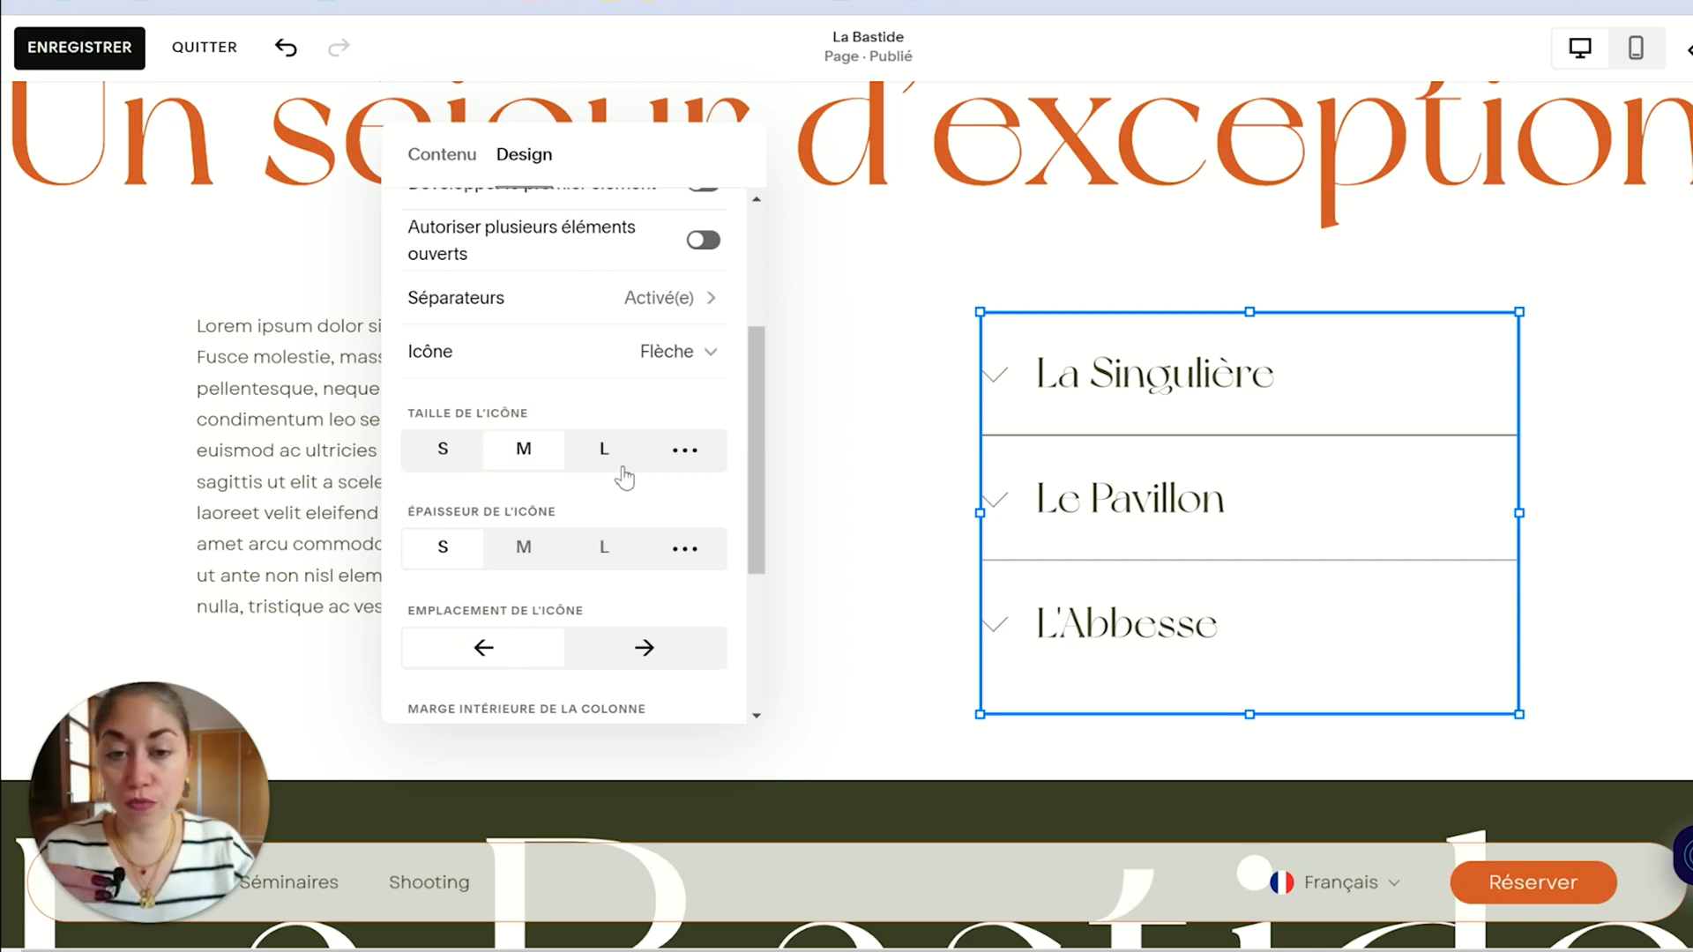
left_click(605, 451)
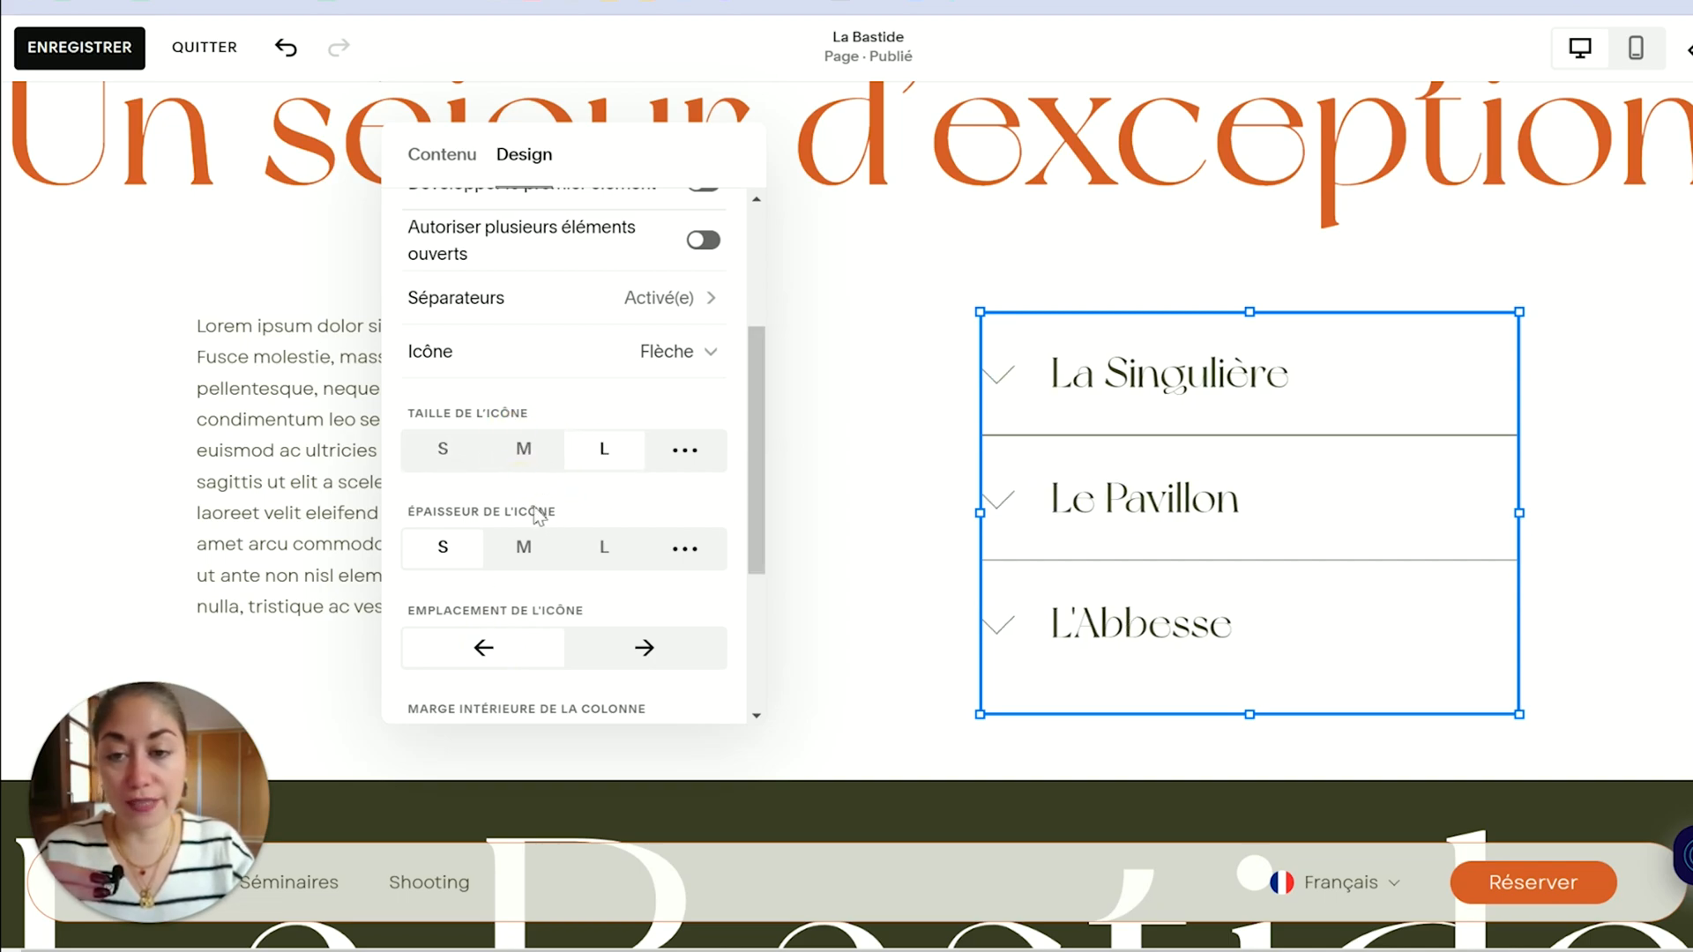
Step: Set the accordion icon thickness to L, comparing it with S and M
left_click(523, 551)
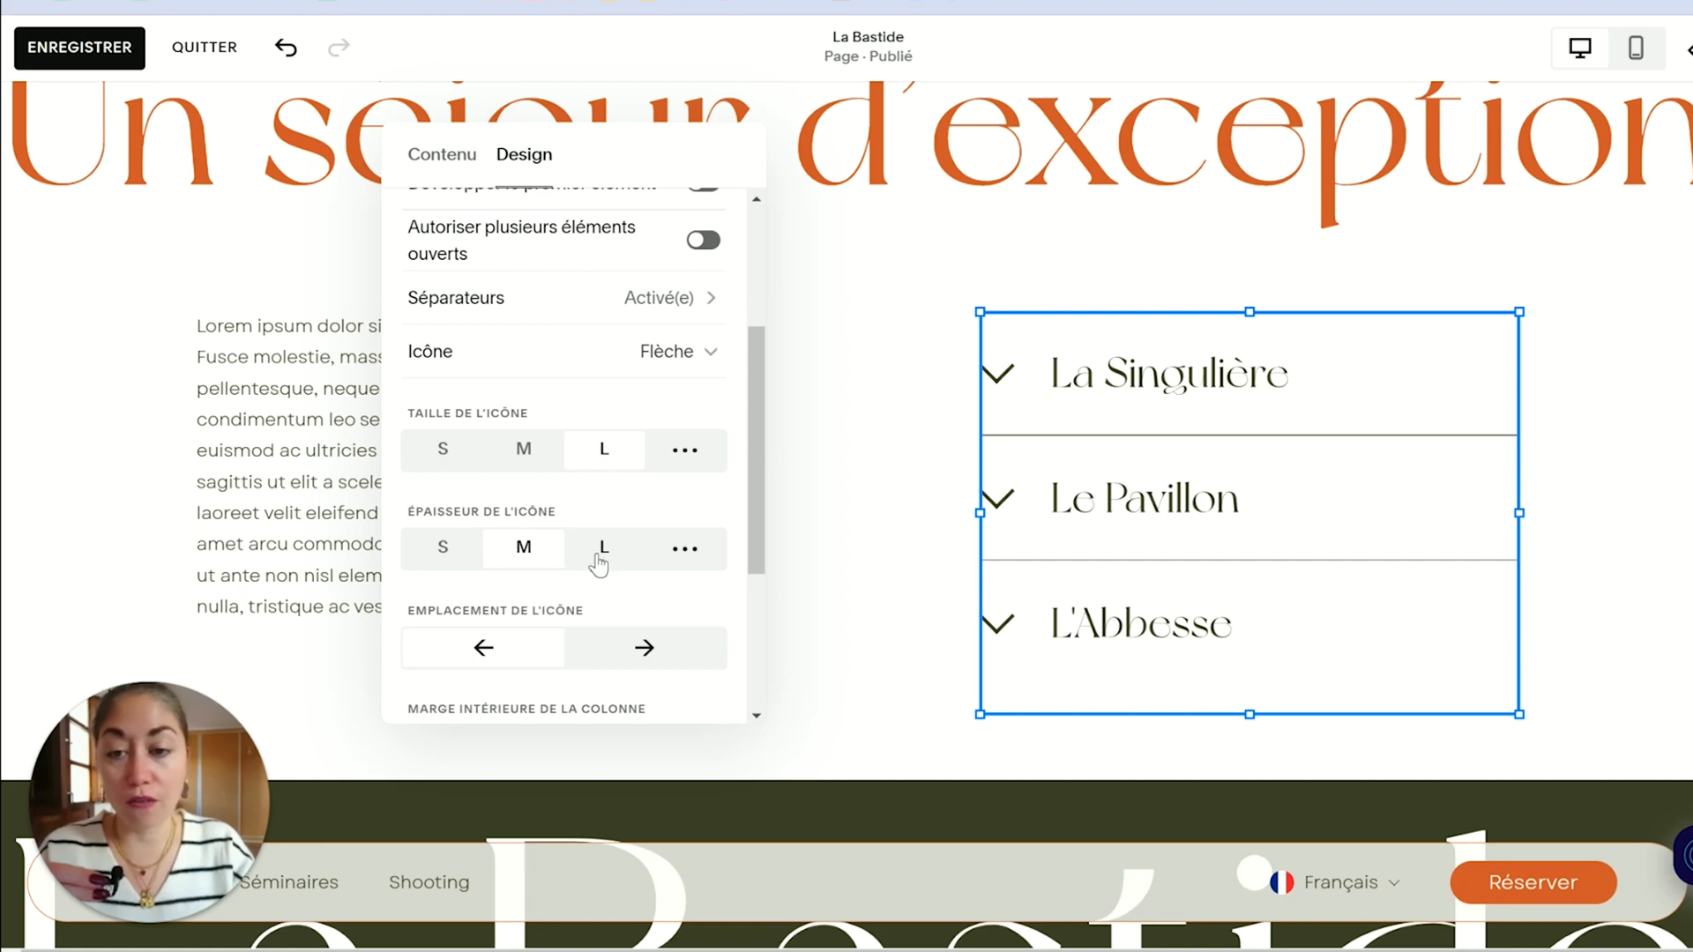
left_click(600, 554)
left_click(509, 556)
left_click(432, 551)
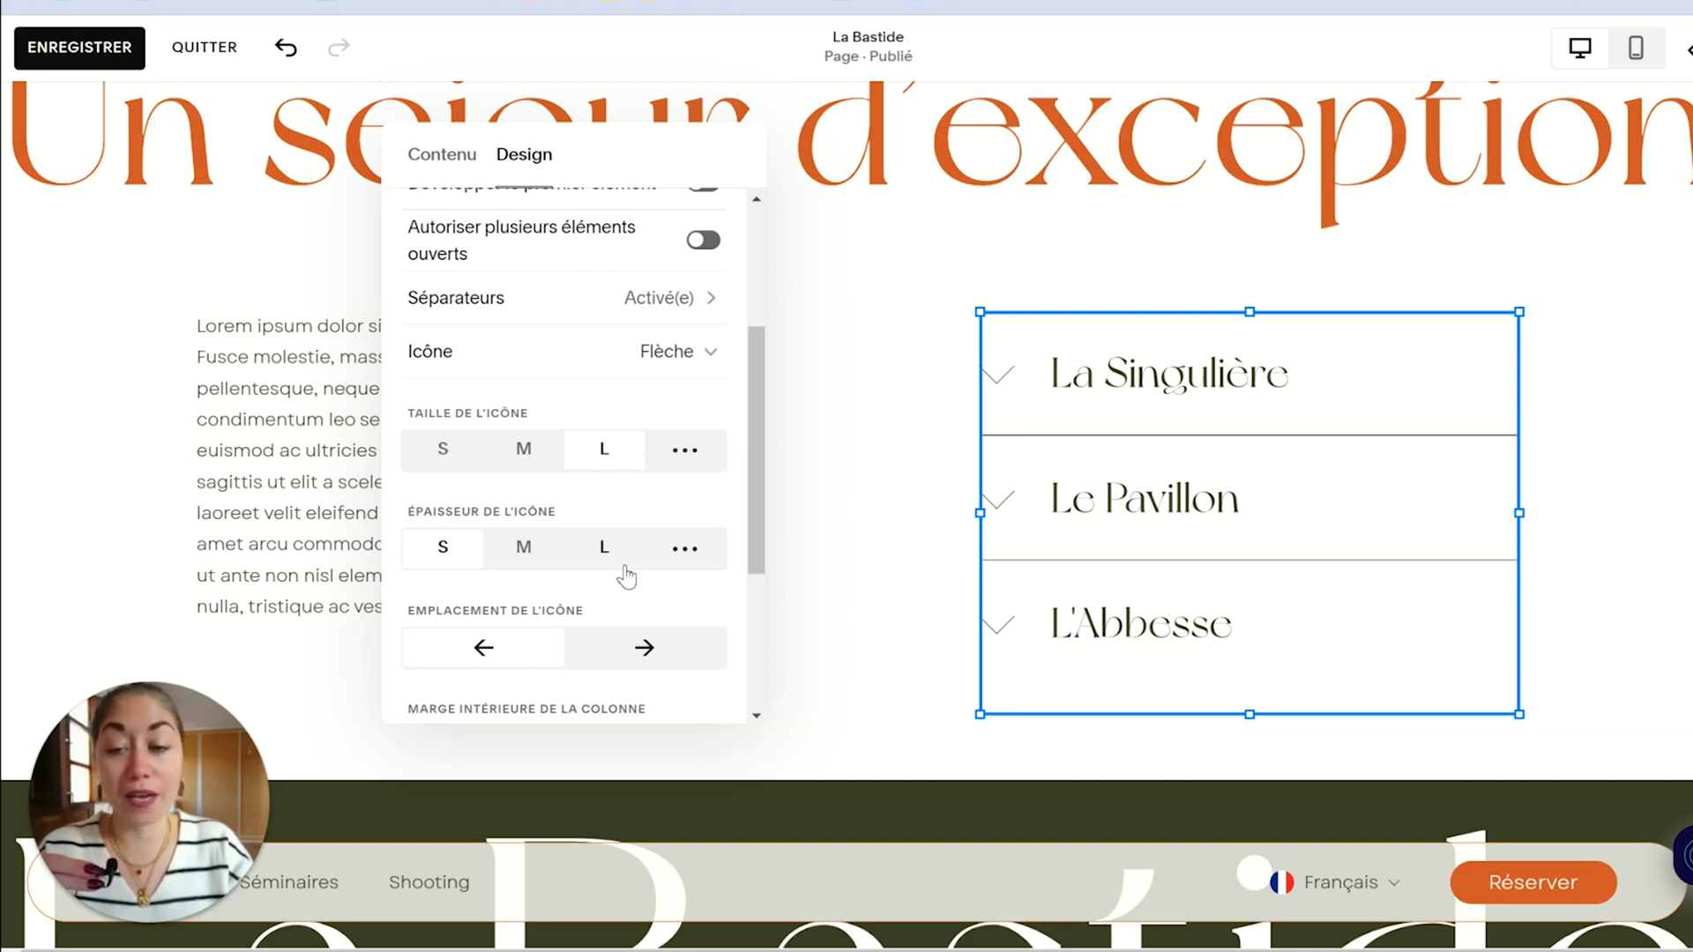
left_click(548, 554)
left_click(599, 548)
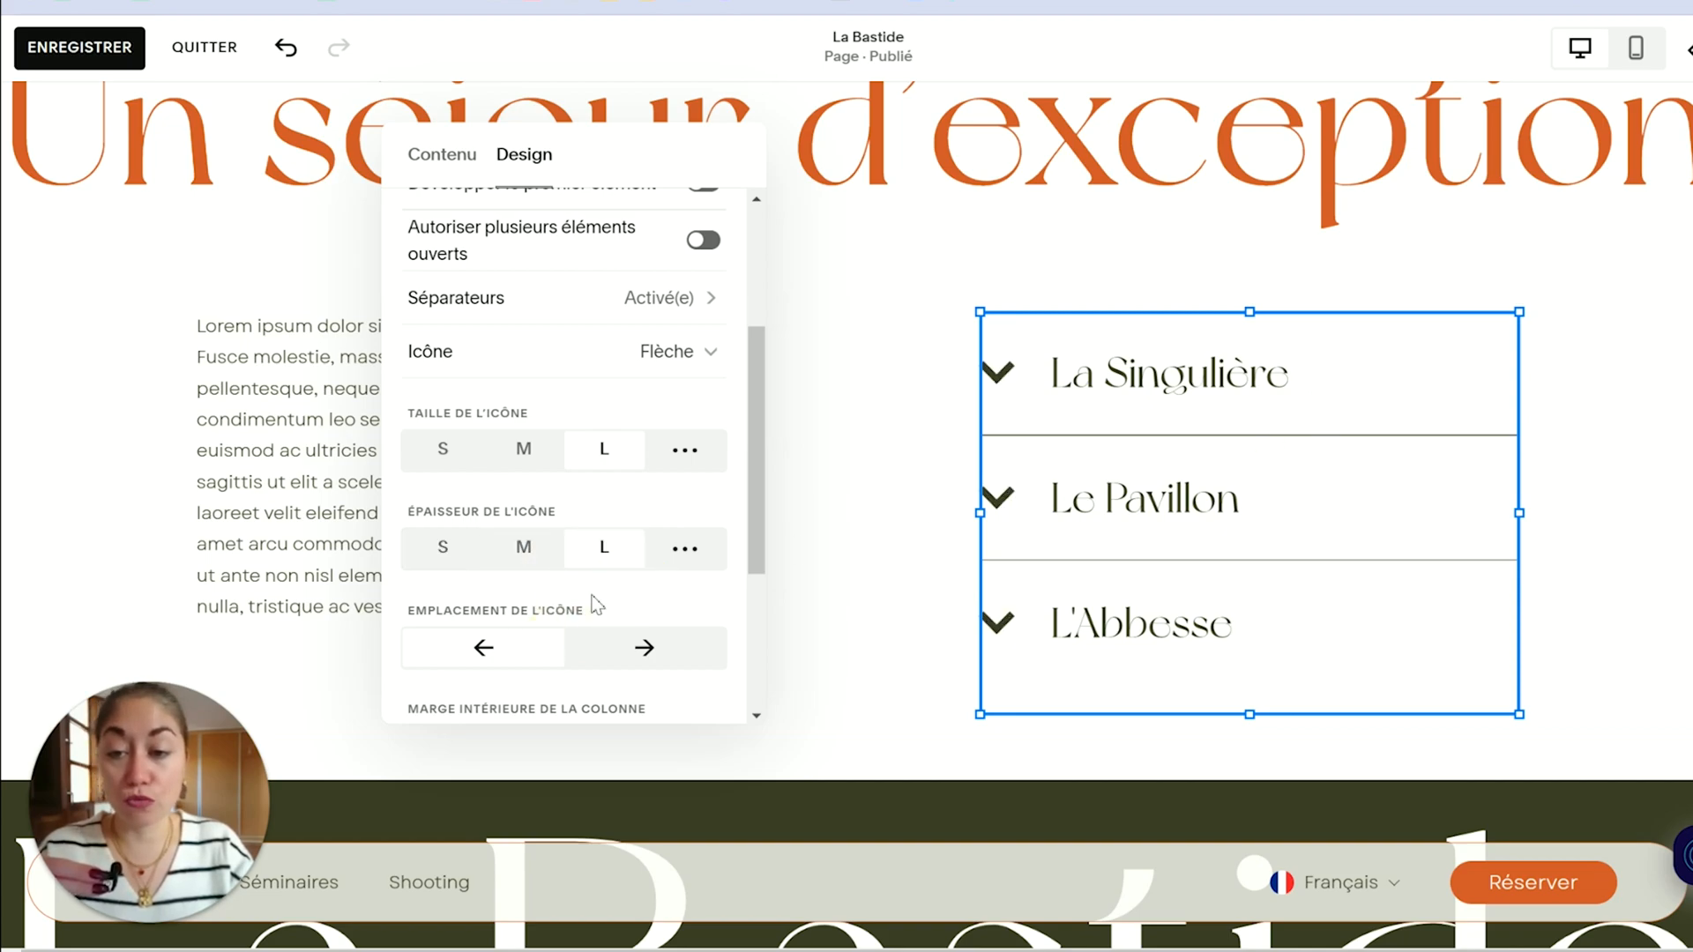
Step: Set the accordion icon thickness to S and keep the column inner margin at M, comparing it with S and L
left_click(439, 551)
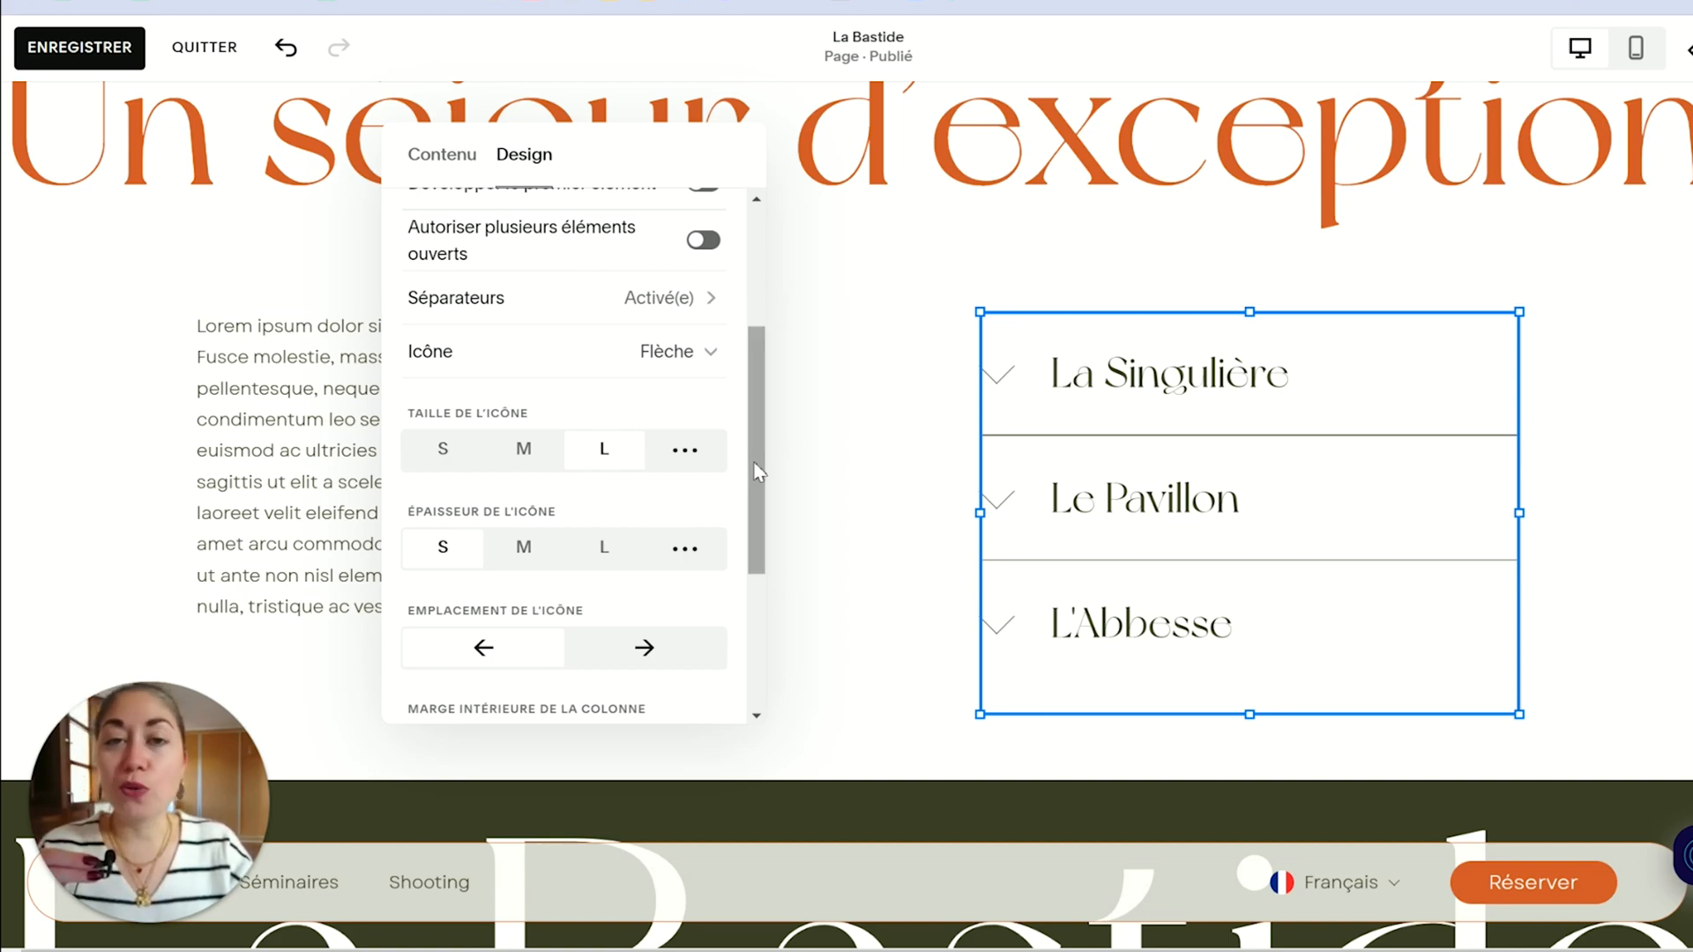
left_click_drag(756, 472, 774, 593)
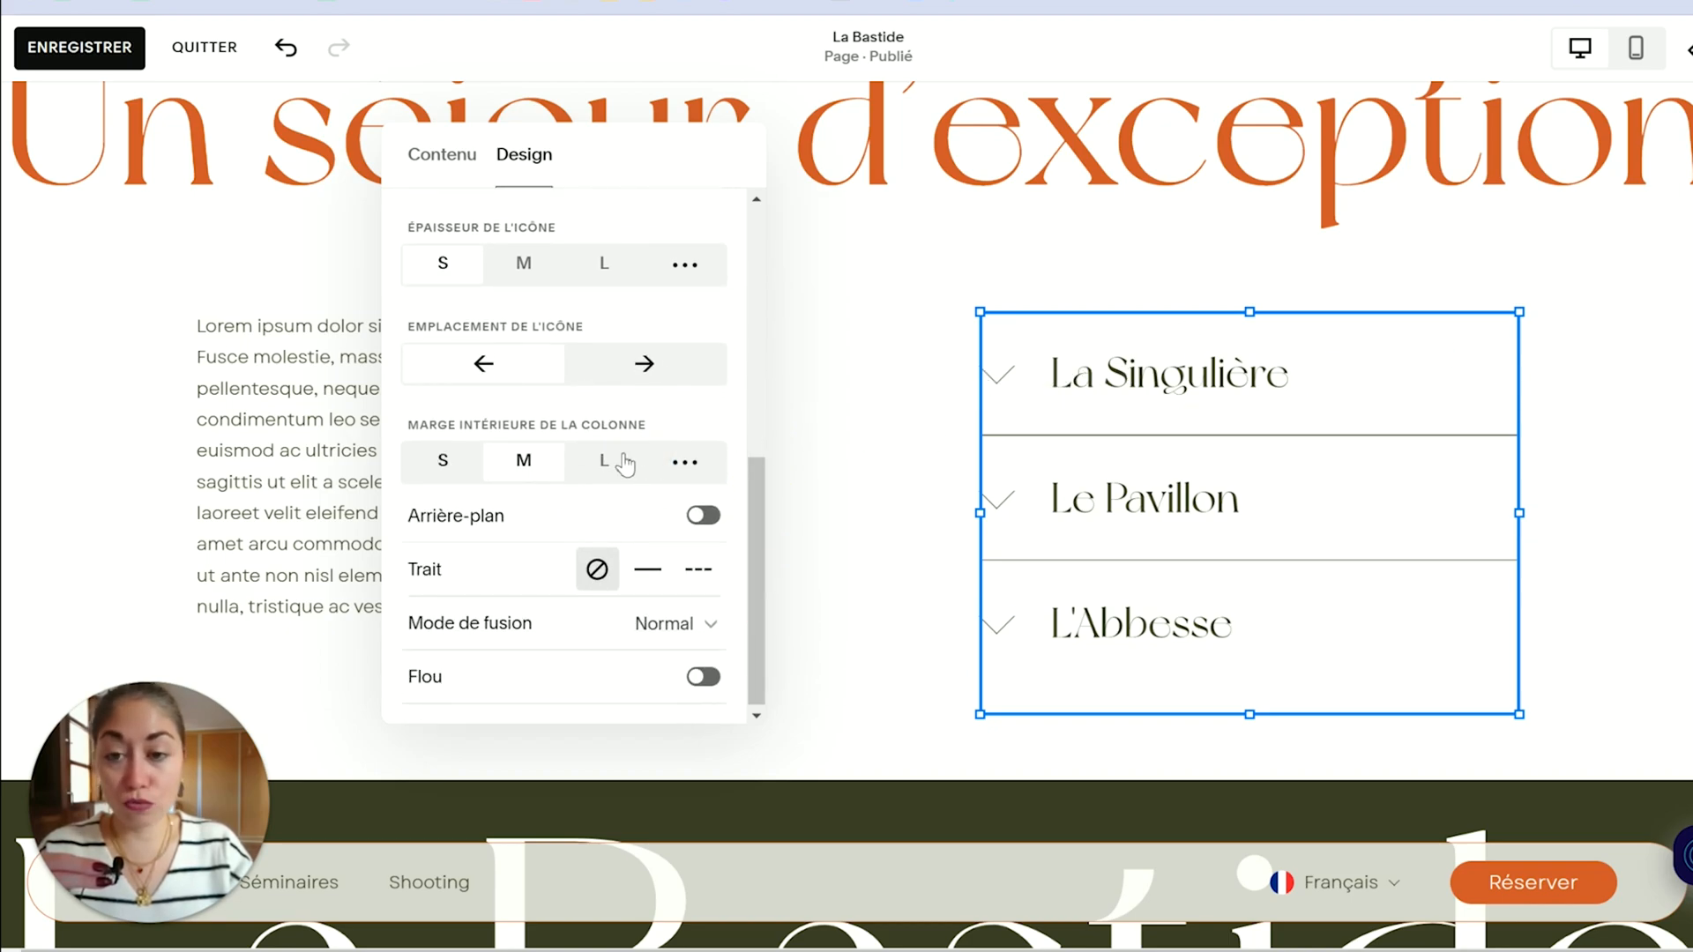
left_click(442, 463)
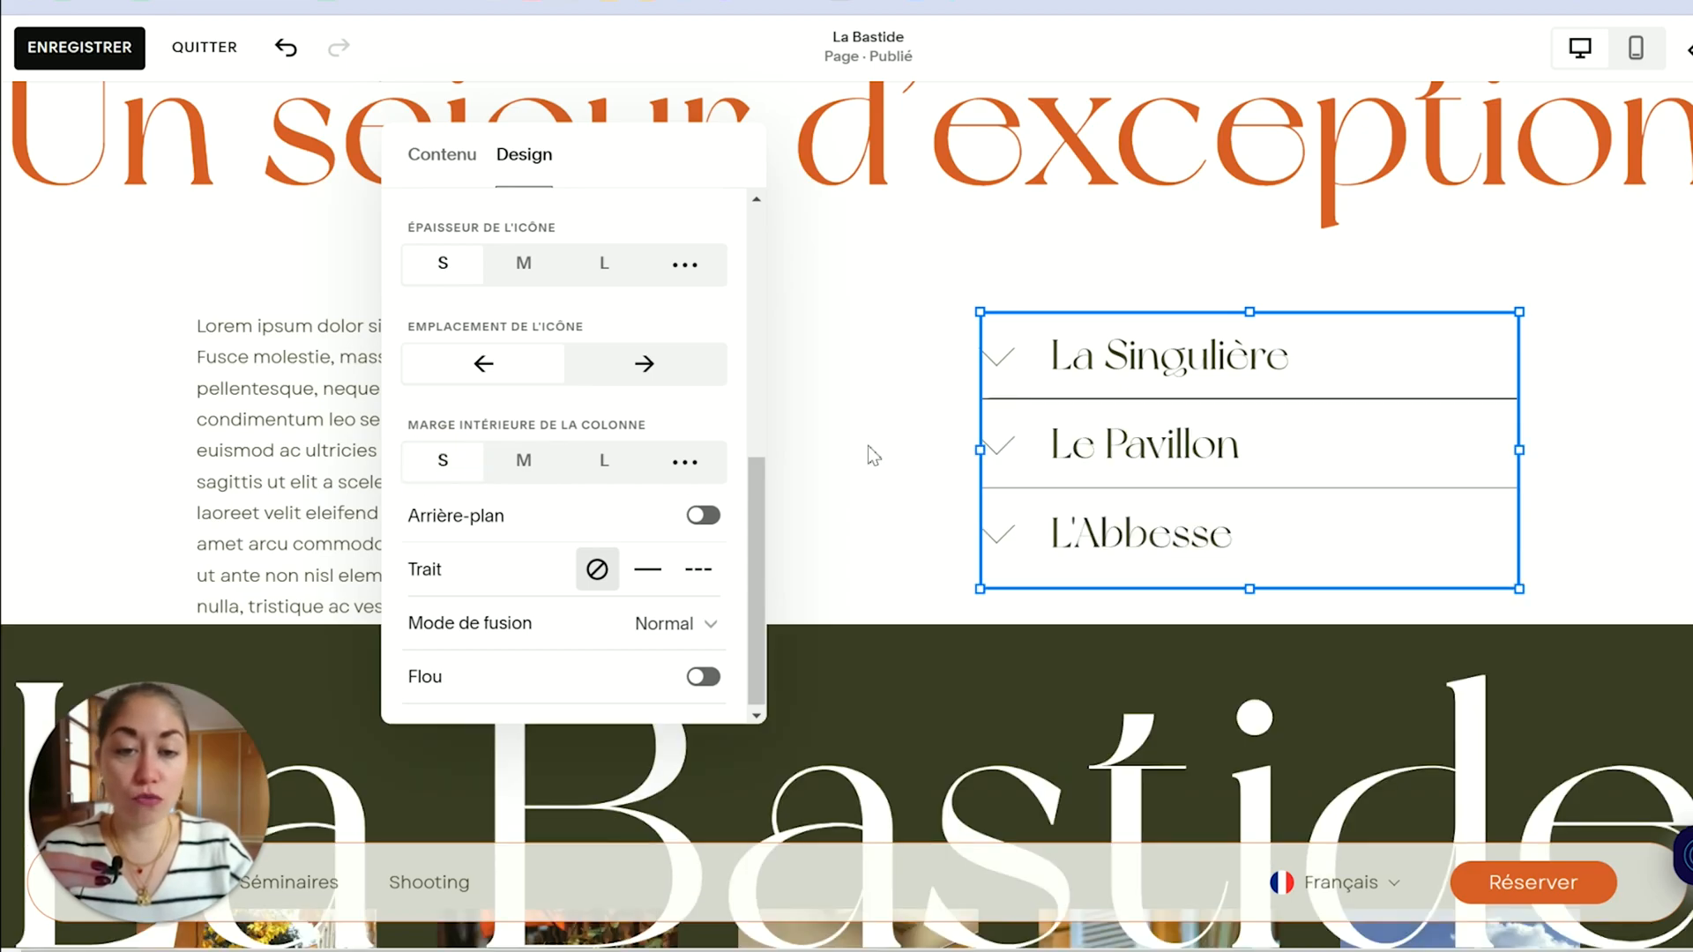
left_click(526, 465)
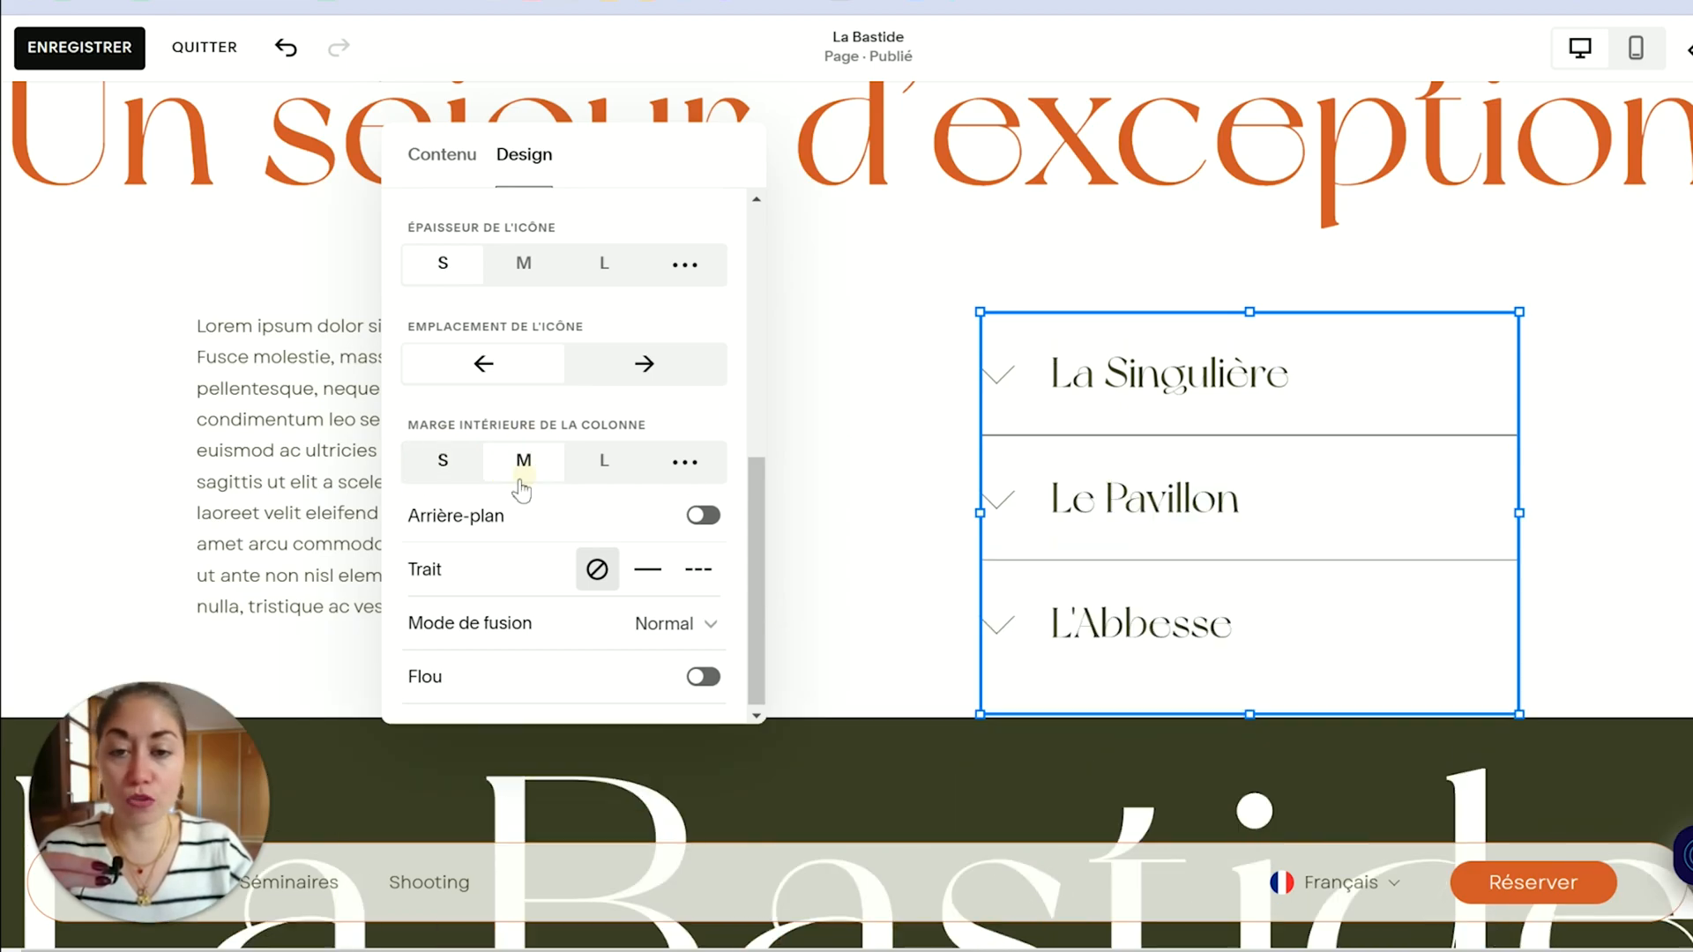
left_click(604, 462)
left_click(687, 468)
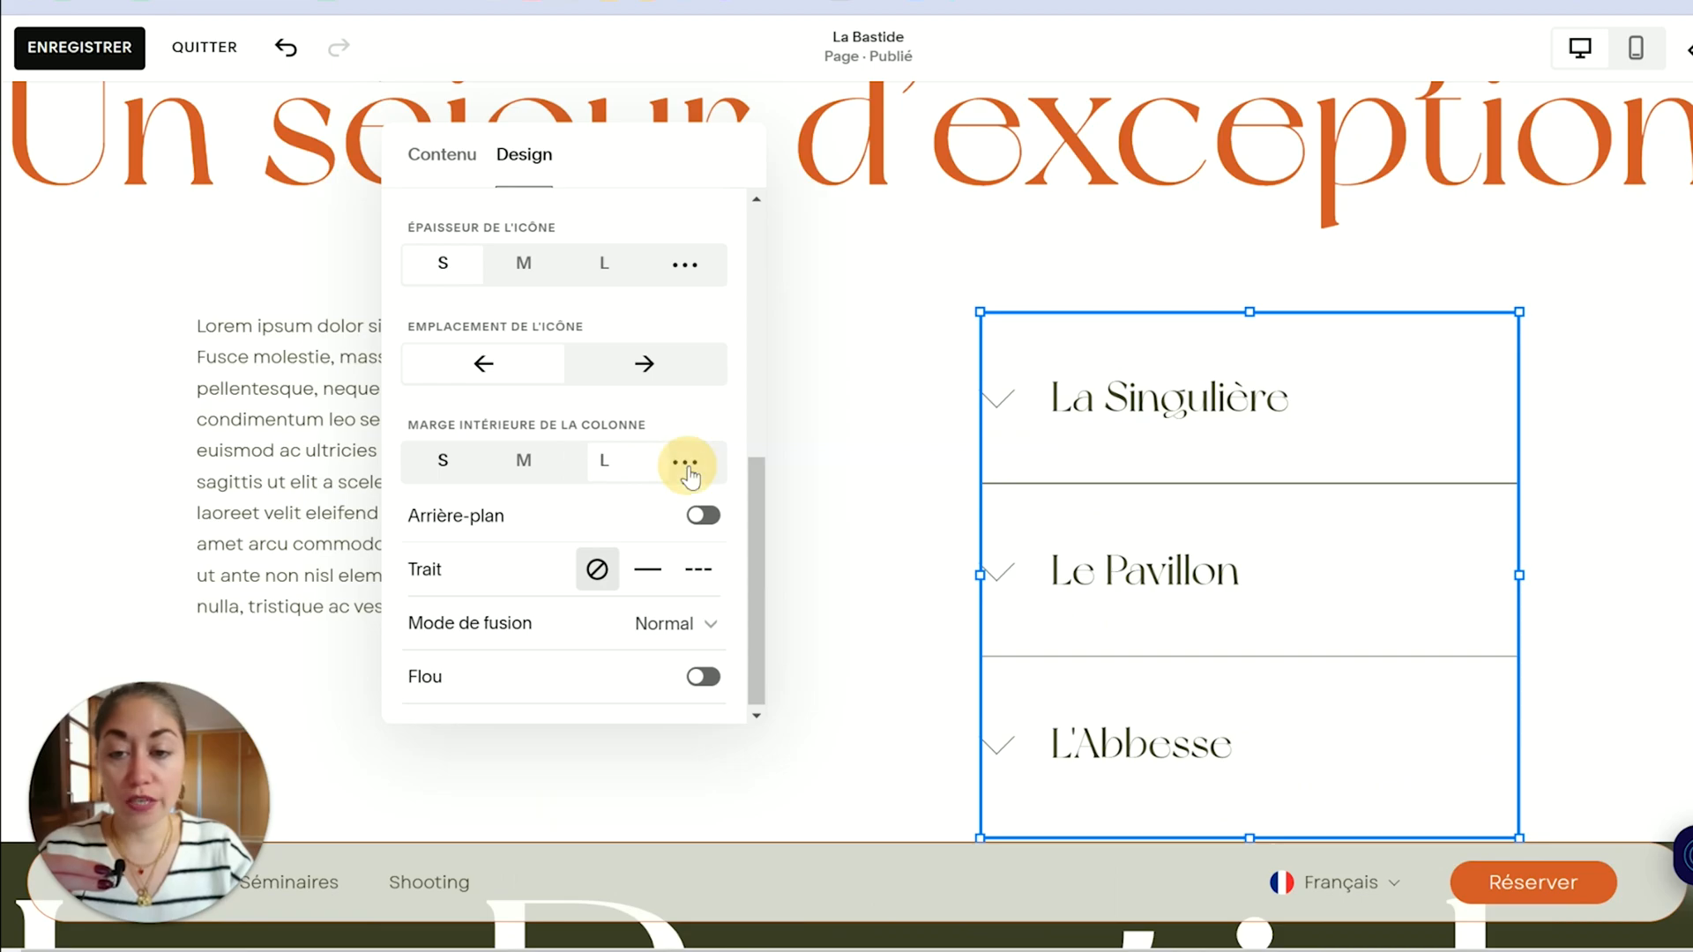
left_click(541, 474)
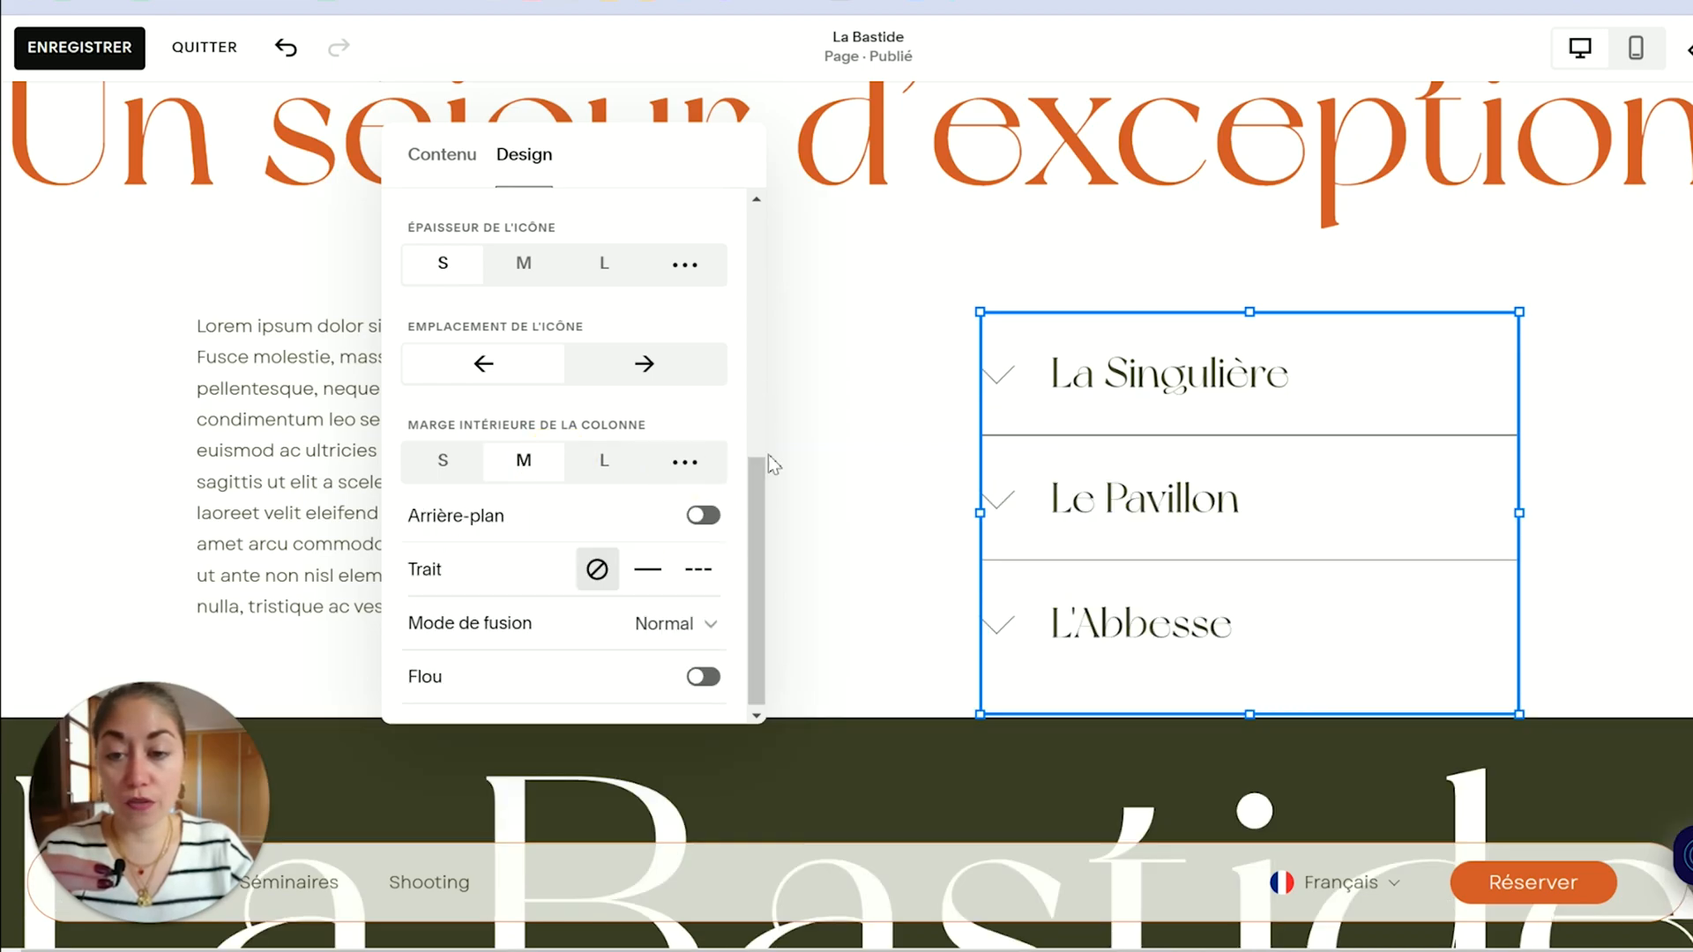
Step: Try custom top and bottom inner margins of 20px for the accordion items, and return to the M preset
left_click(685, 462)
left_click_drag(766, 473, 776, 538)
scroll(776, 538, "up", 1)
left_click_drag(595, 398, 534, 398)
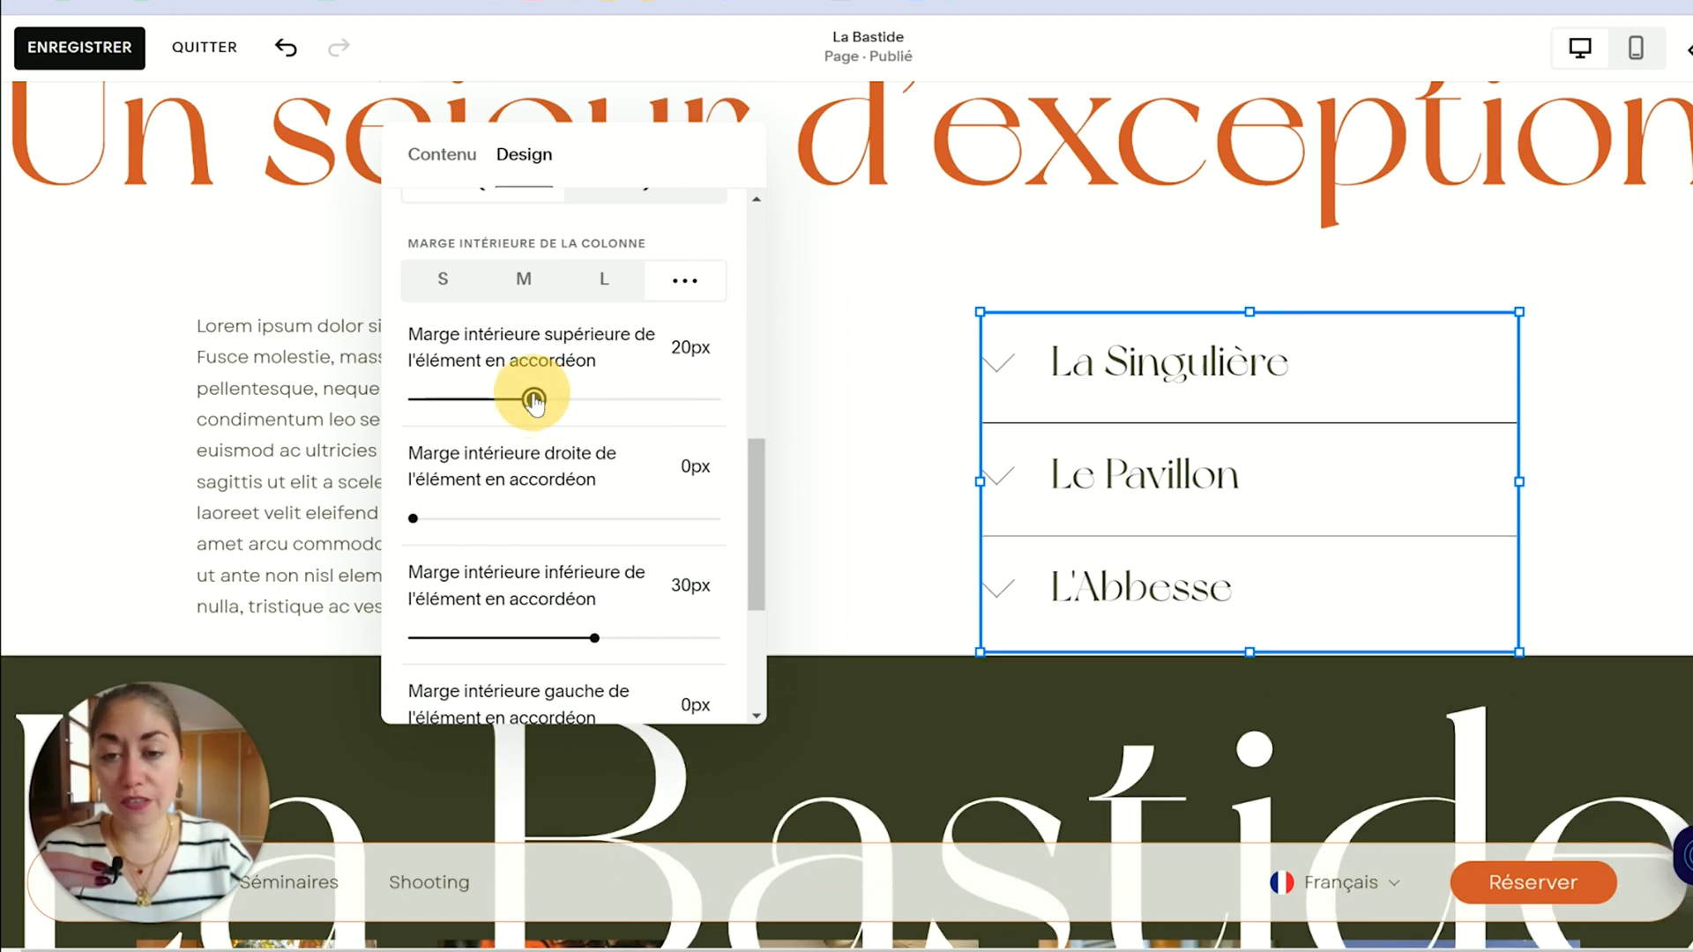
left_click_drag(594, 637, 534, 637)
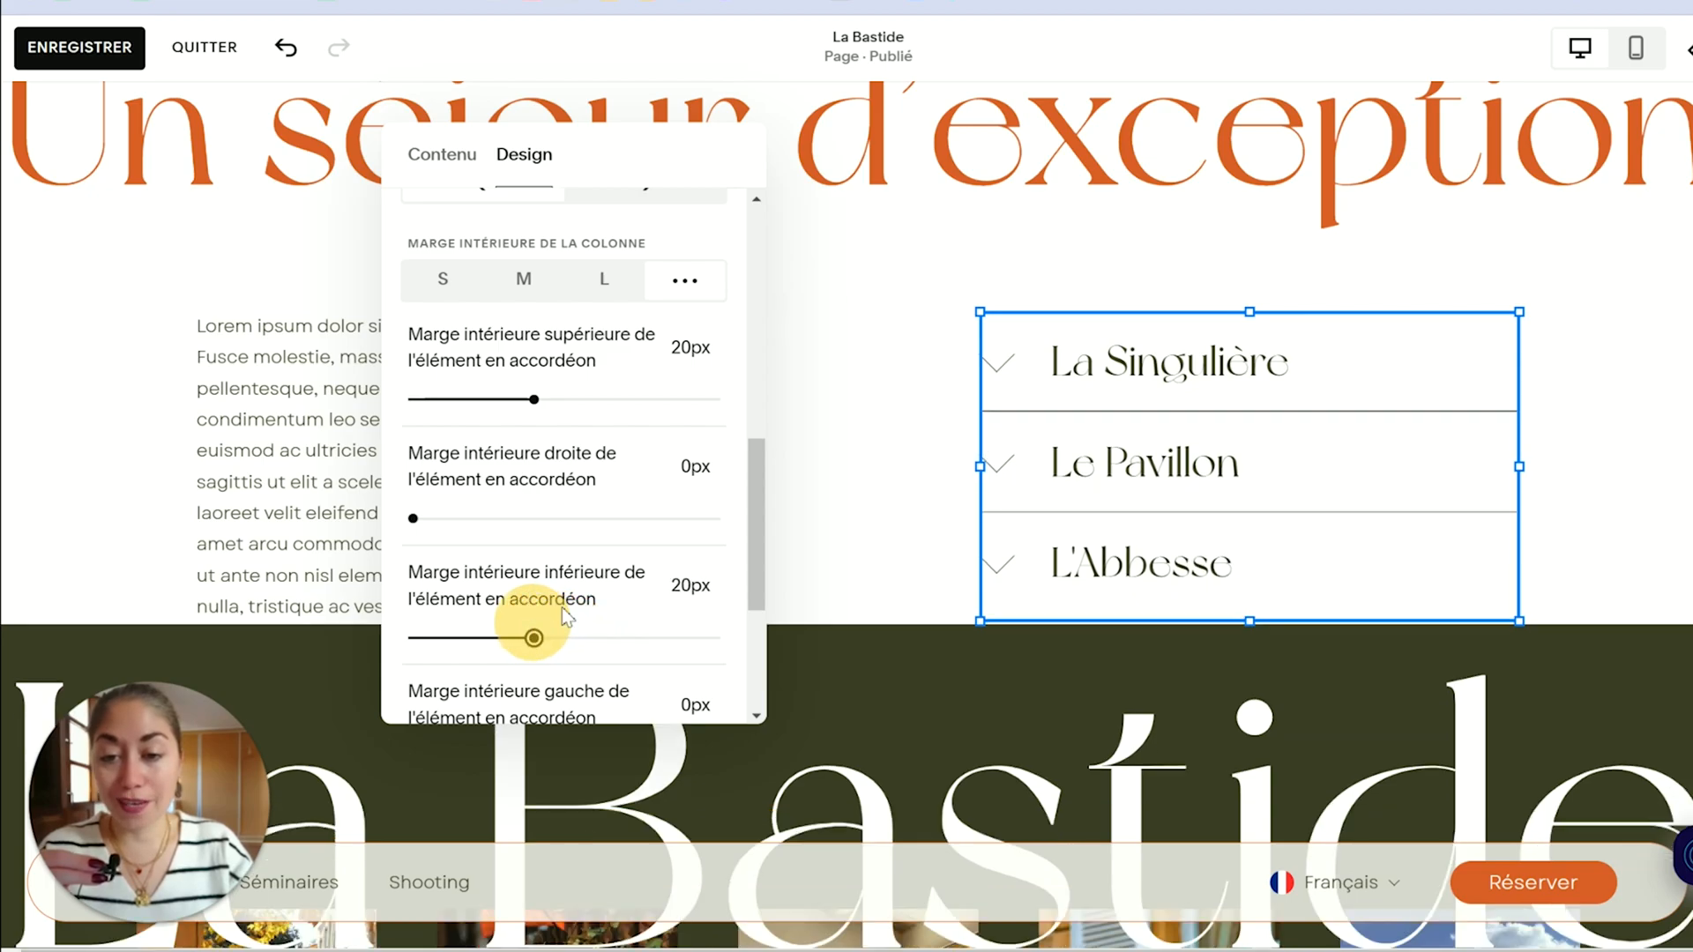
left_click(532, 283)
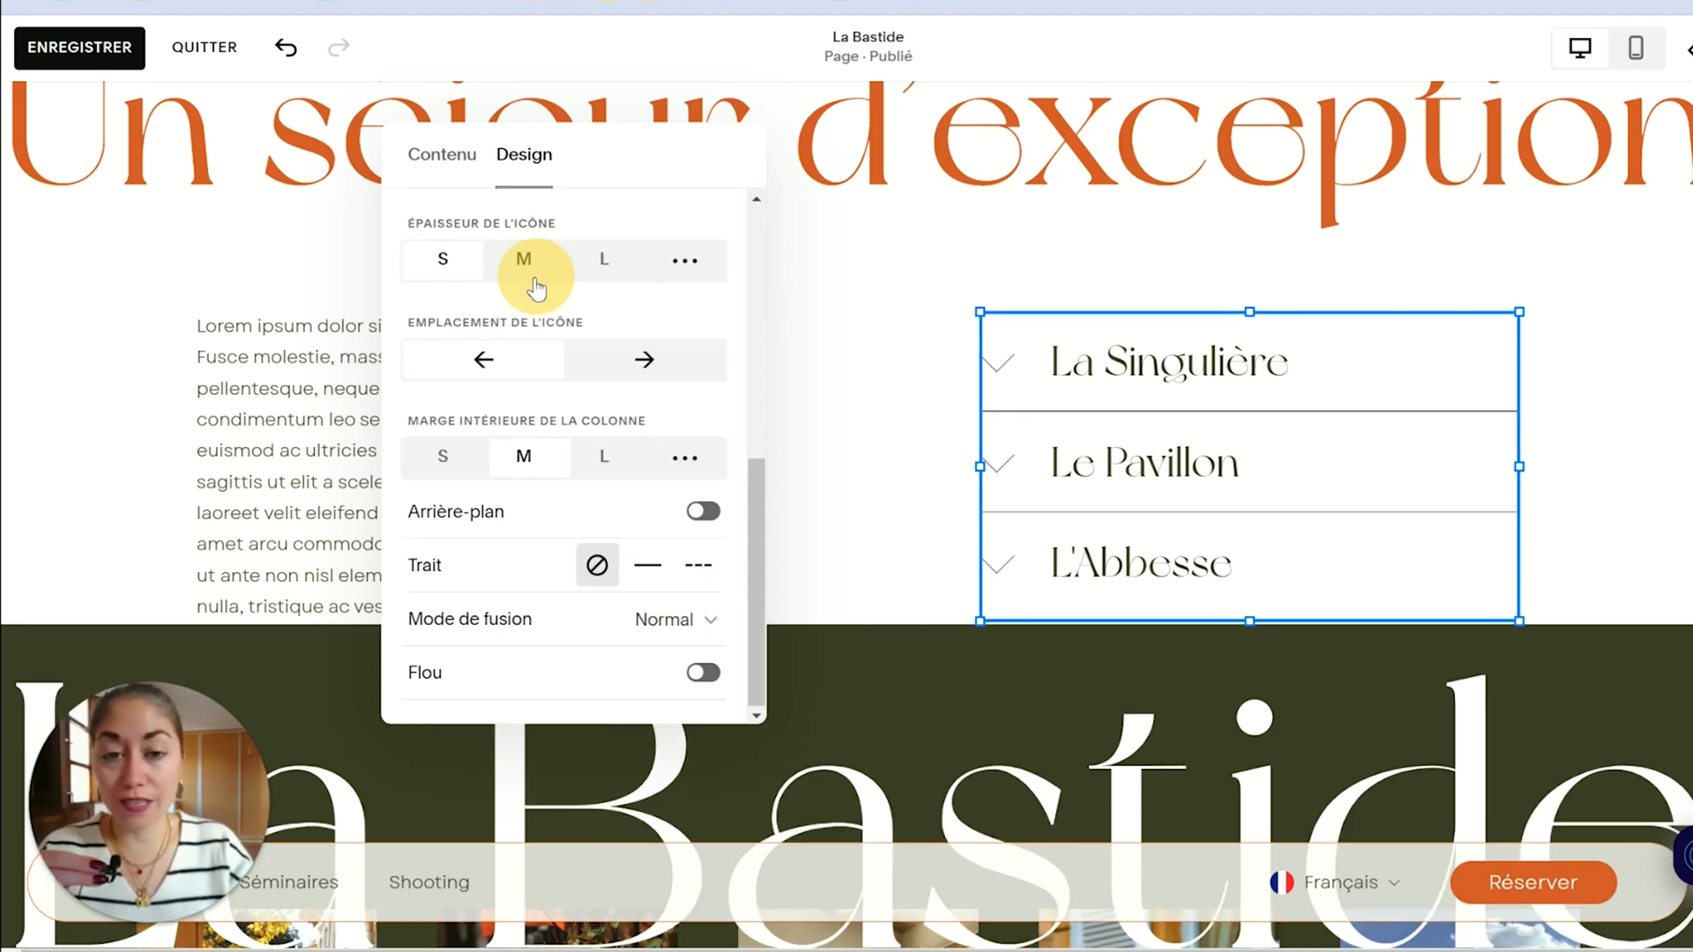
left_click(691, 460)
left_click(527, 456)
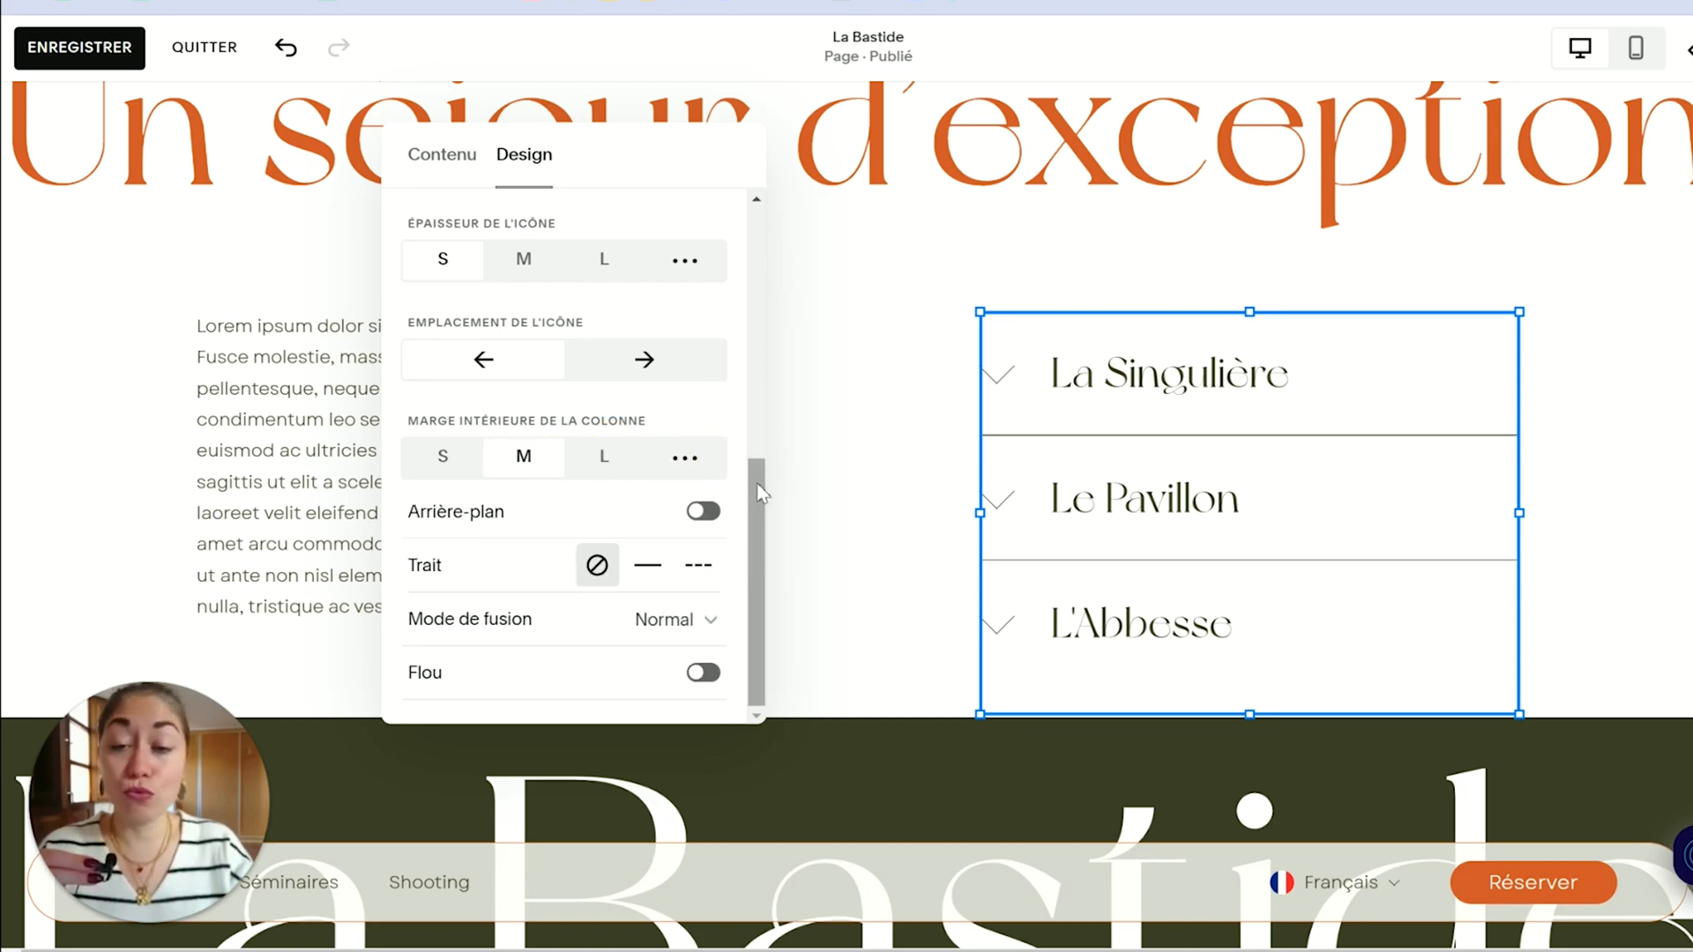
left_click(762, 521)
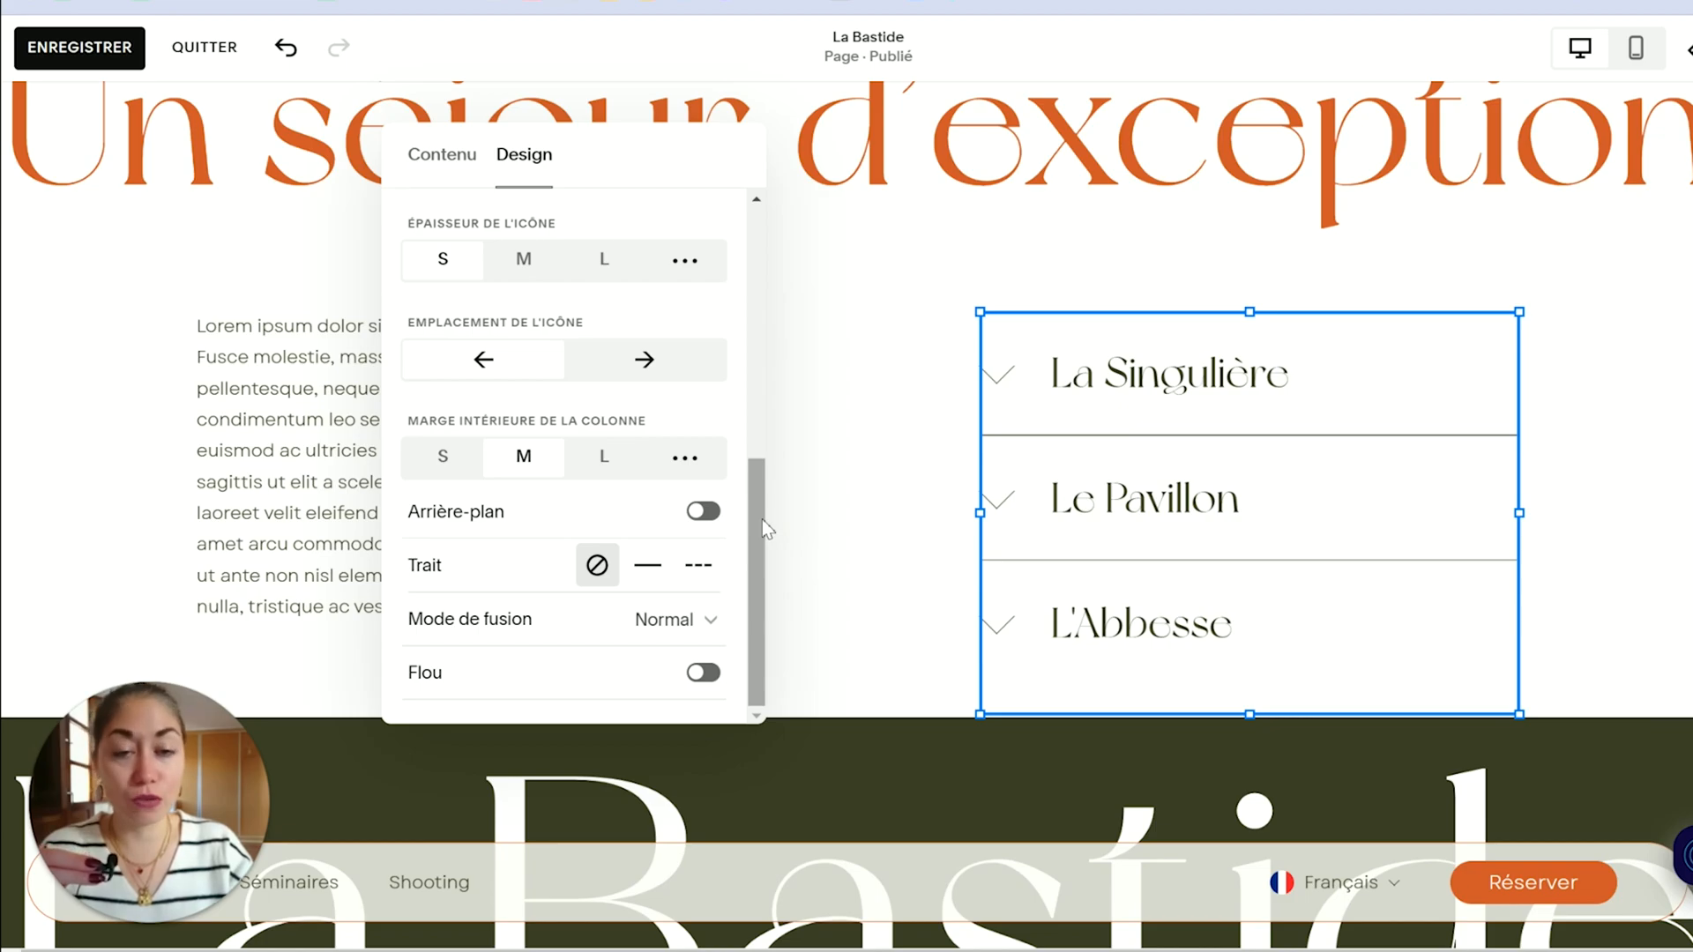
Step: Compare the S and M column inner margins, choose S, and turn off the accordion separators
left_click(443, 456)
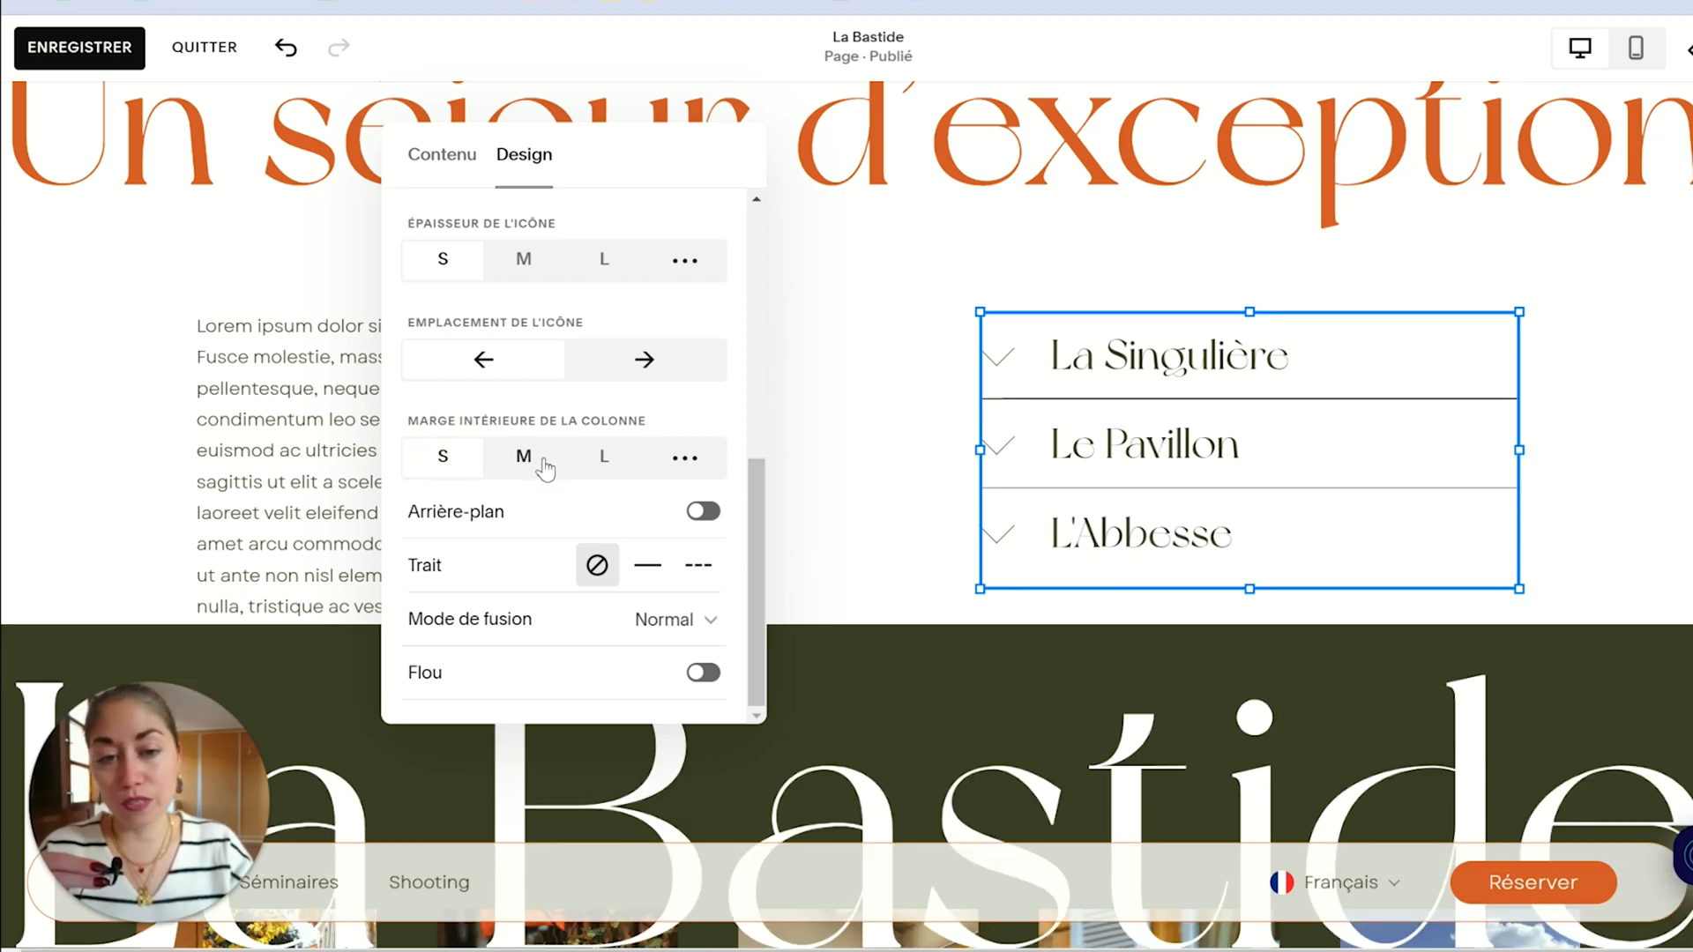
left_click(523, 457)
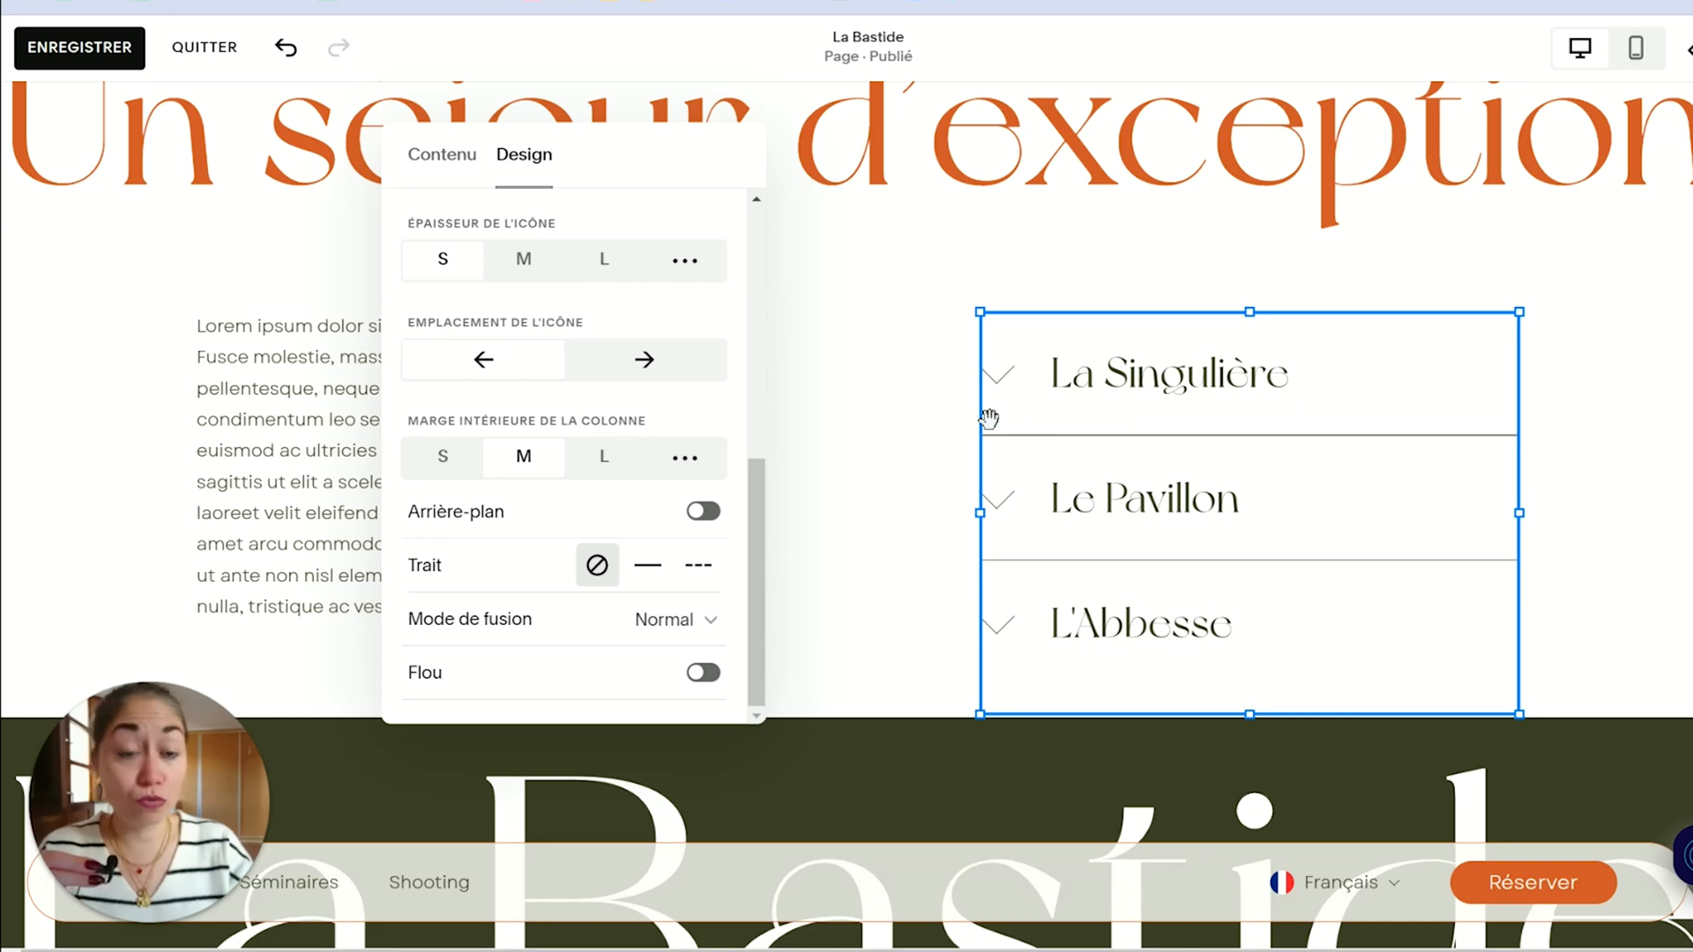
left_click(443, 458)
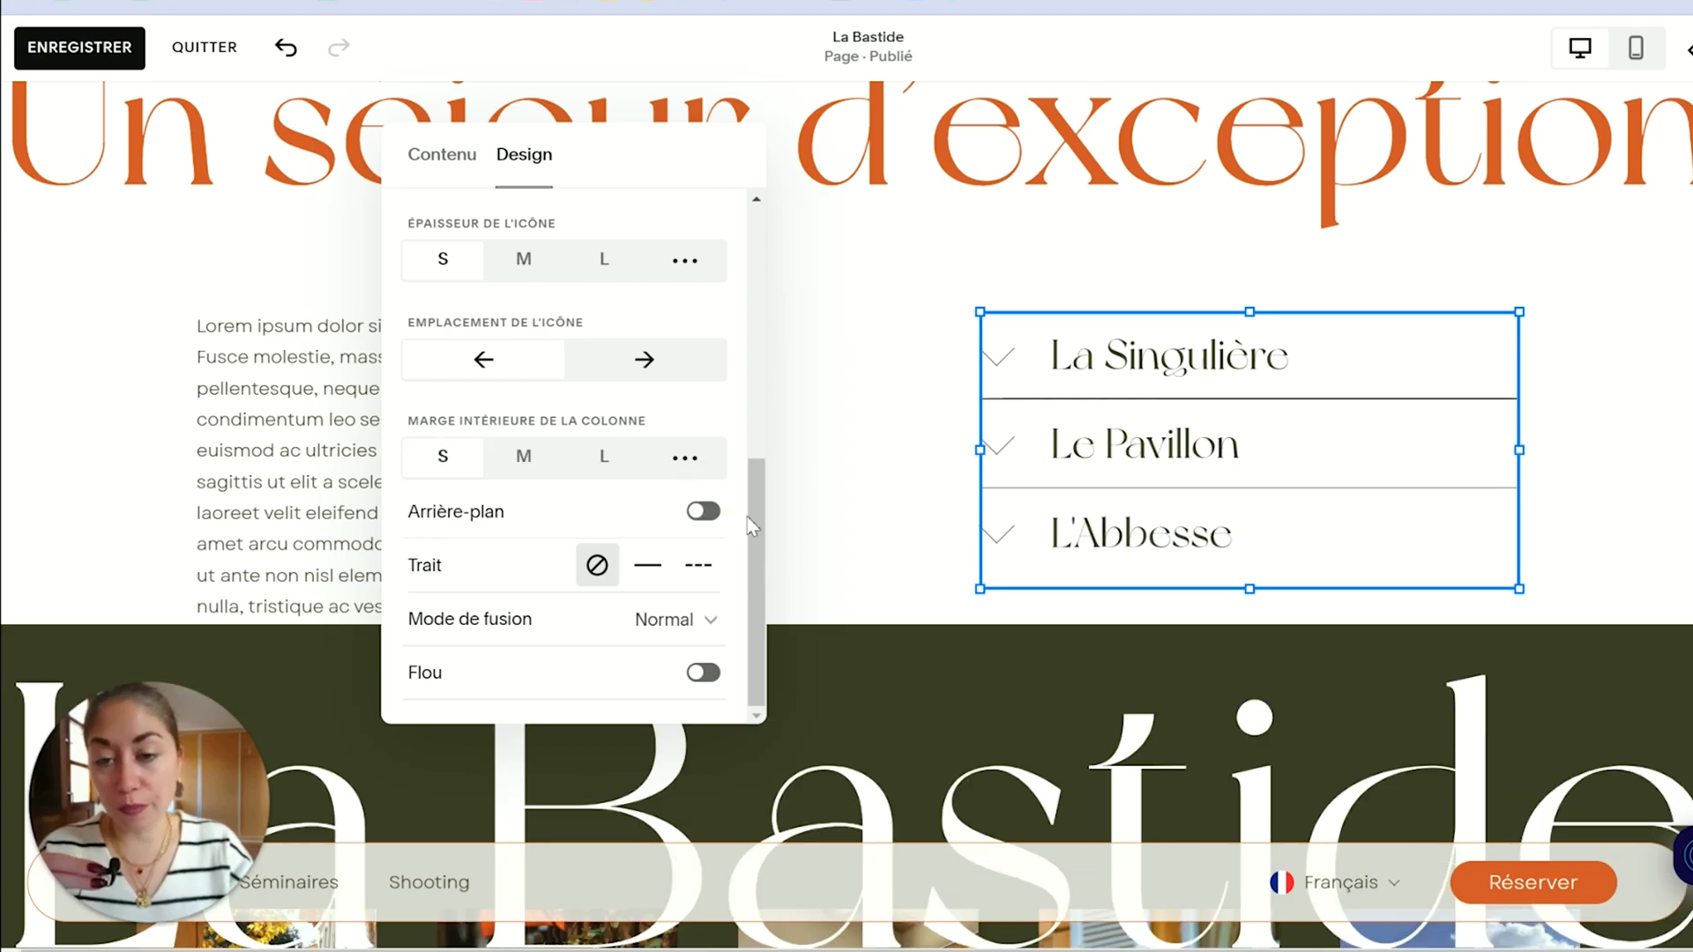
left_click_drag(756, 480, 754, 361)
left_click(585, 396)
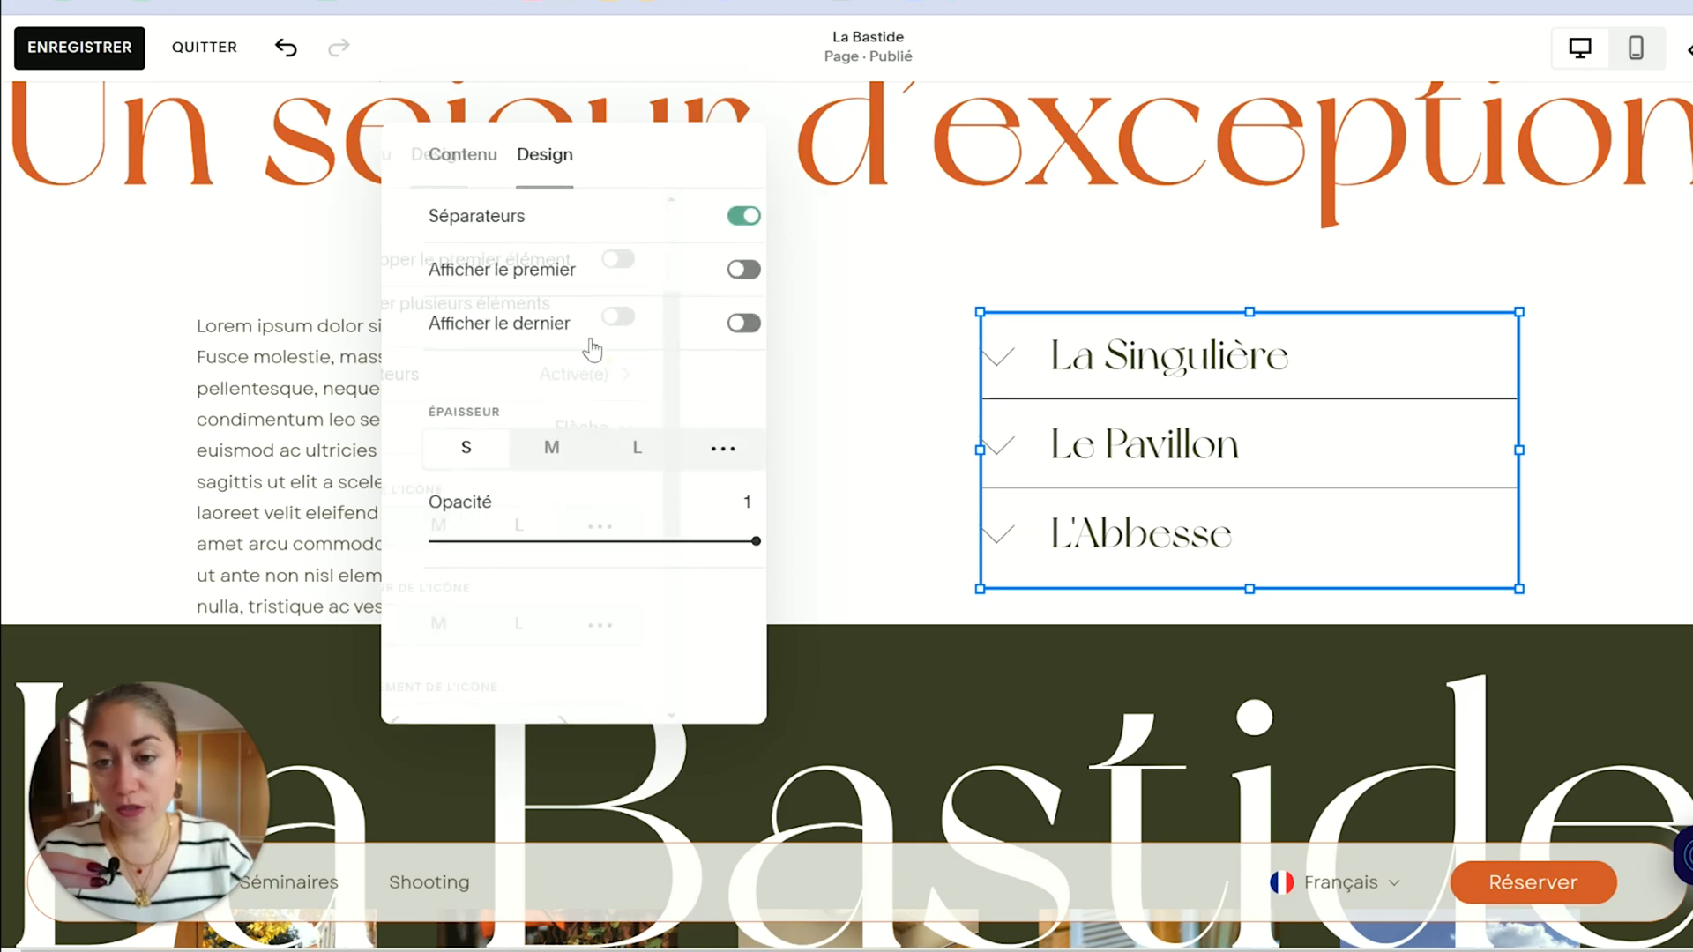
left_click(723, 216)
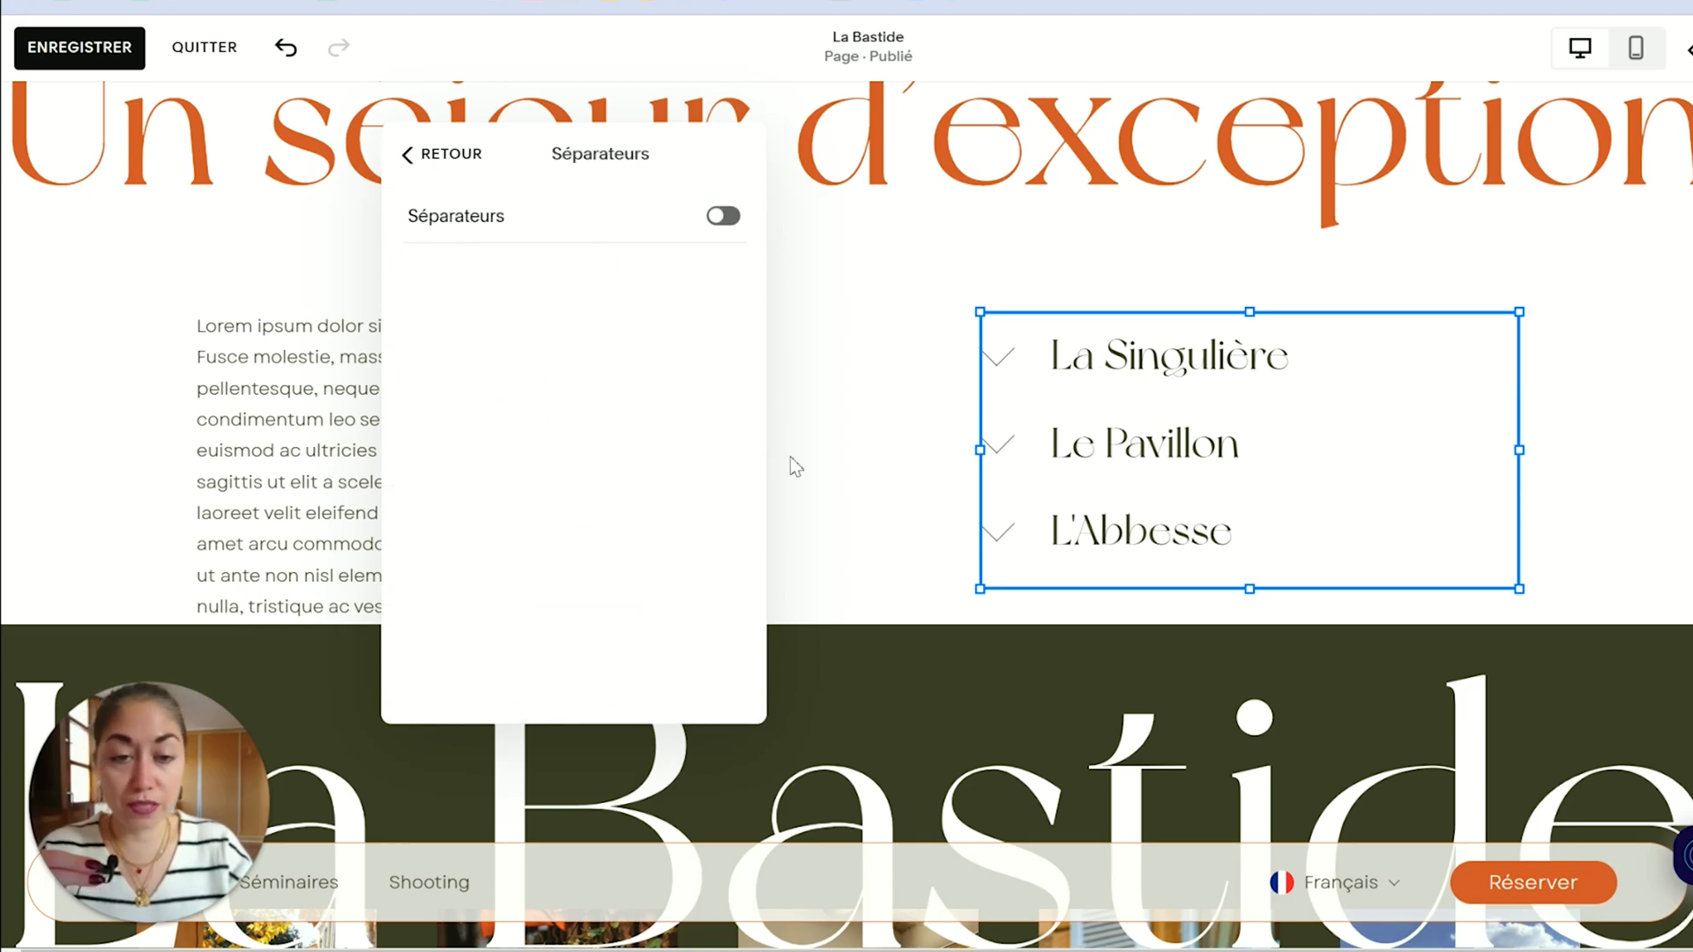
left_click(462, 177)
left_click_drag(755, 362, 780, 585)
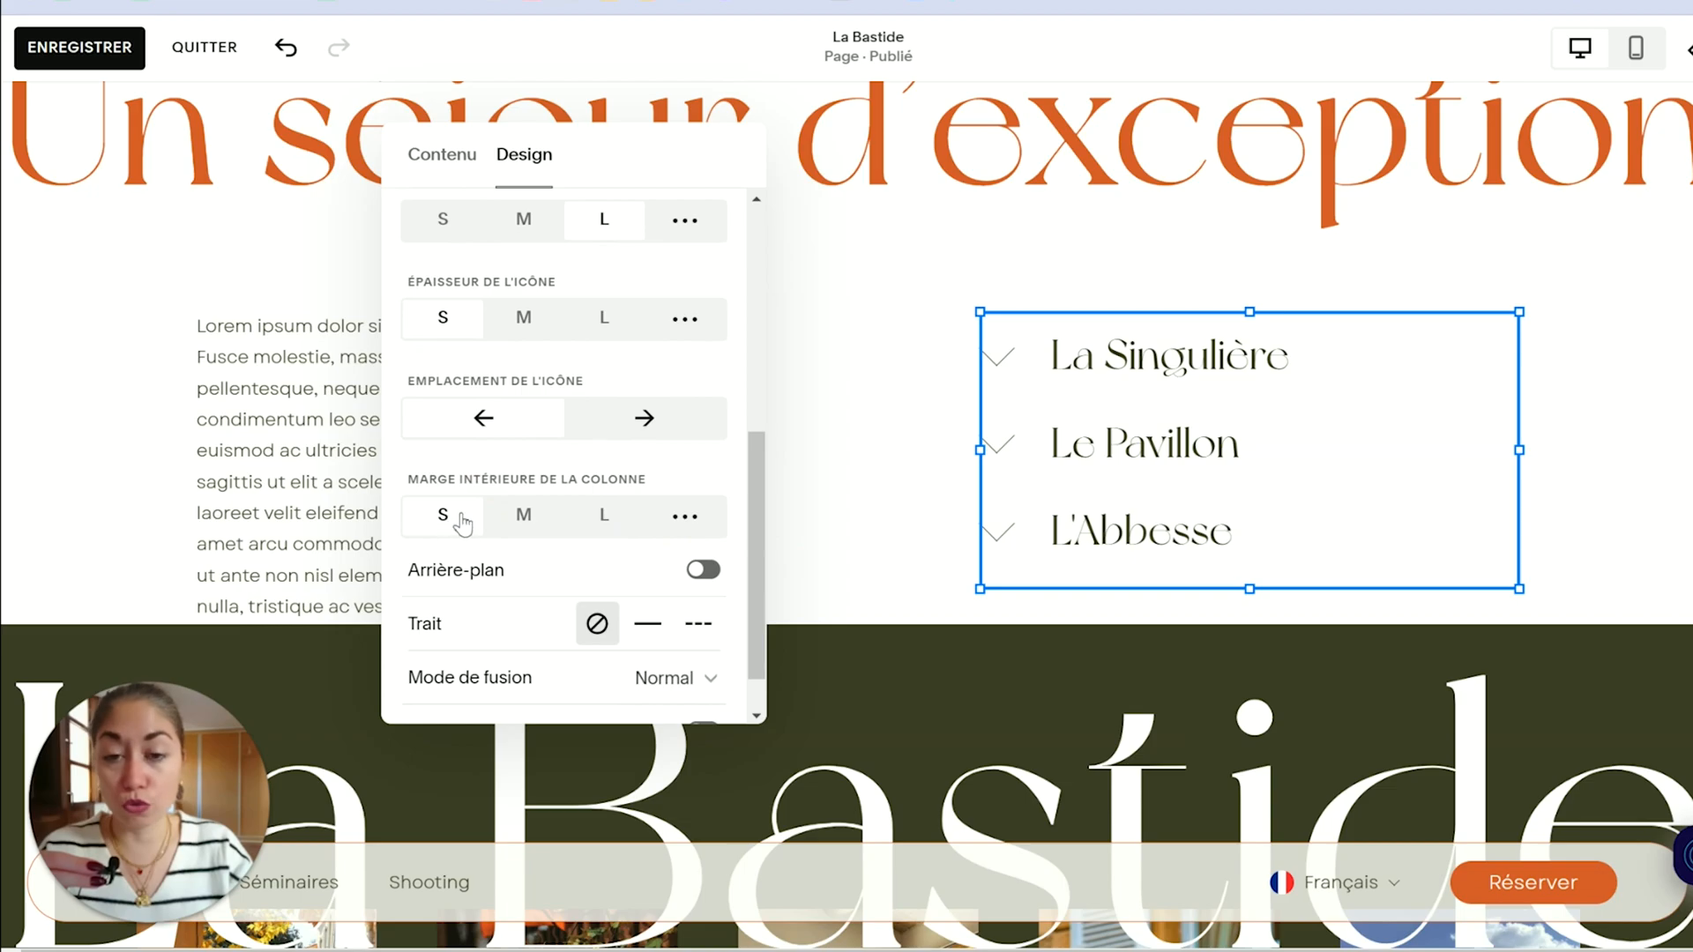
Step: Turn the accordion separators back on and set the column inner margin to M
left_click_drag(756, 546, 771, 344)
left_click(699, 527)
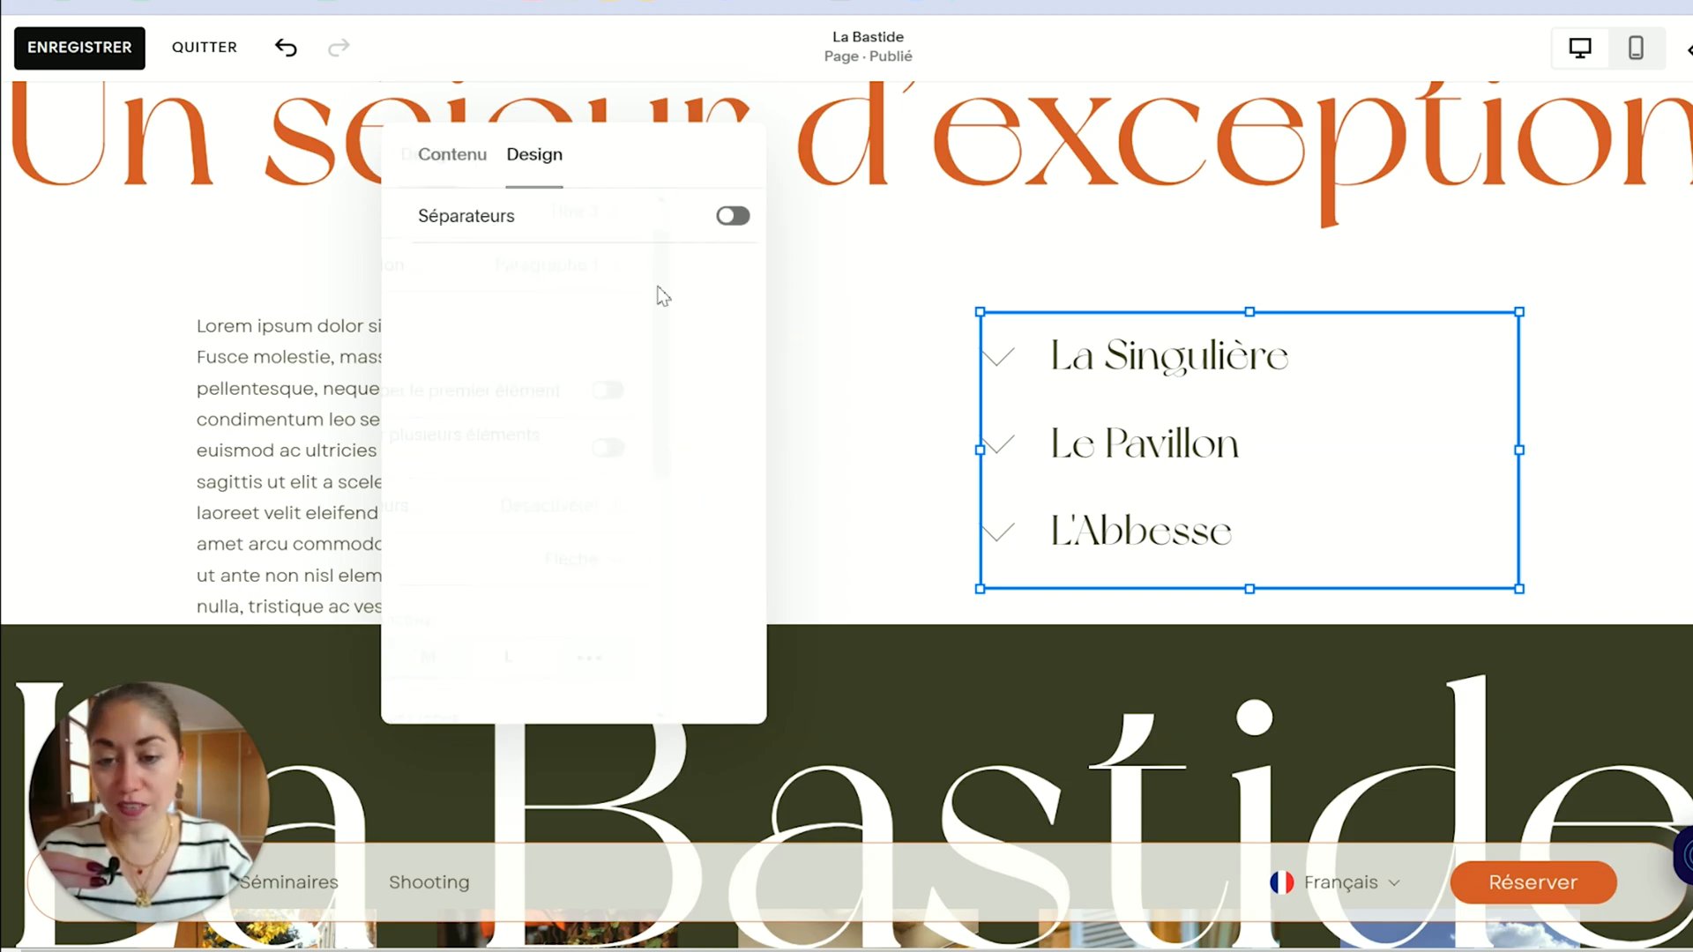
left_click(725, 216)
left_click(465, 174)
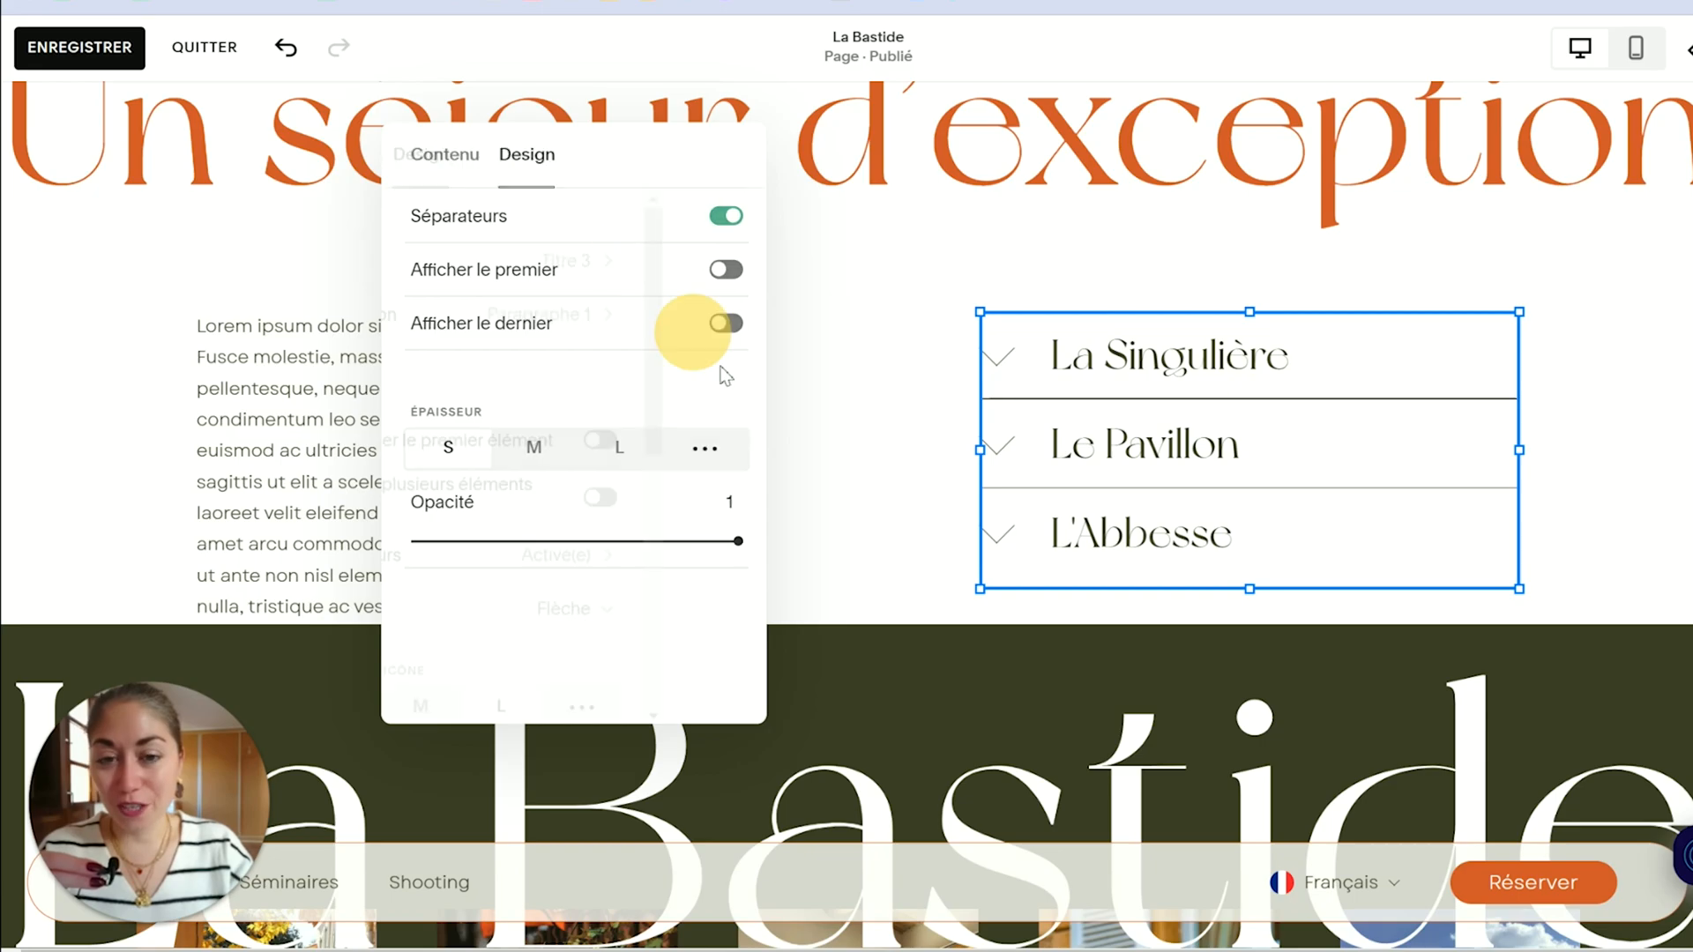
left_click_drag(764, 328, 756, 504)
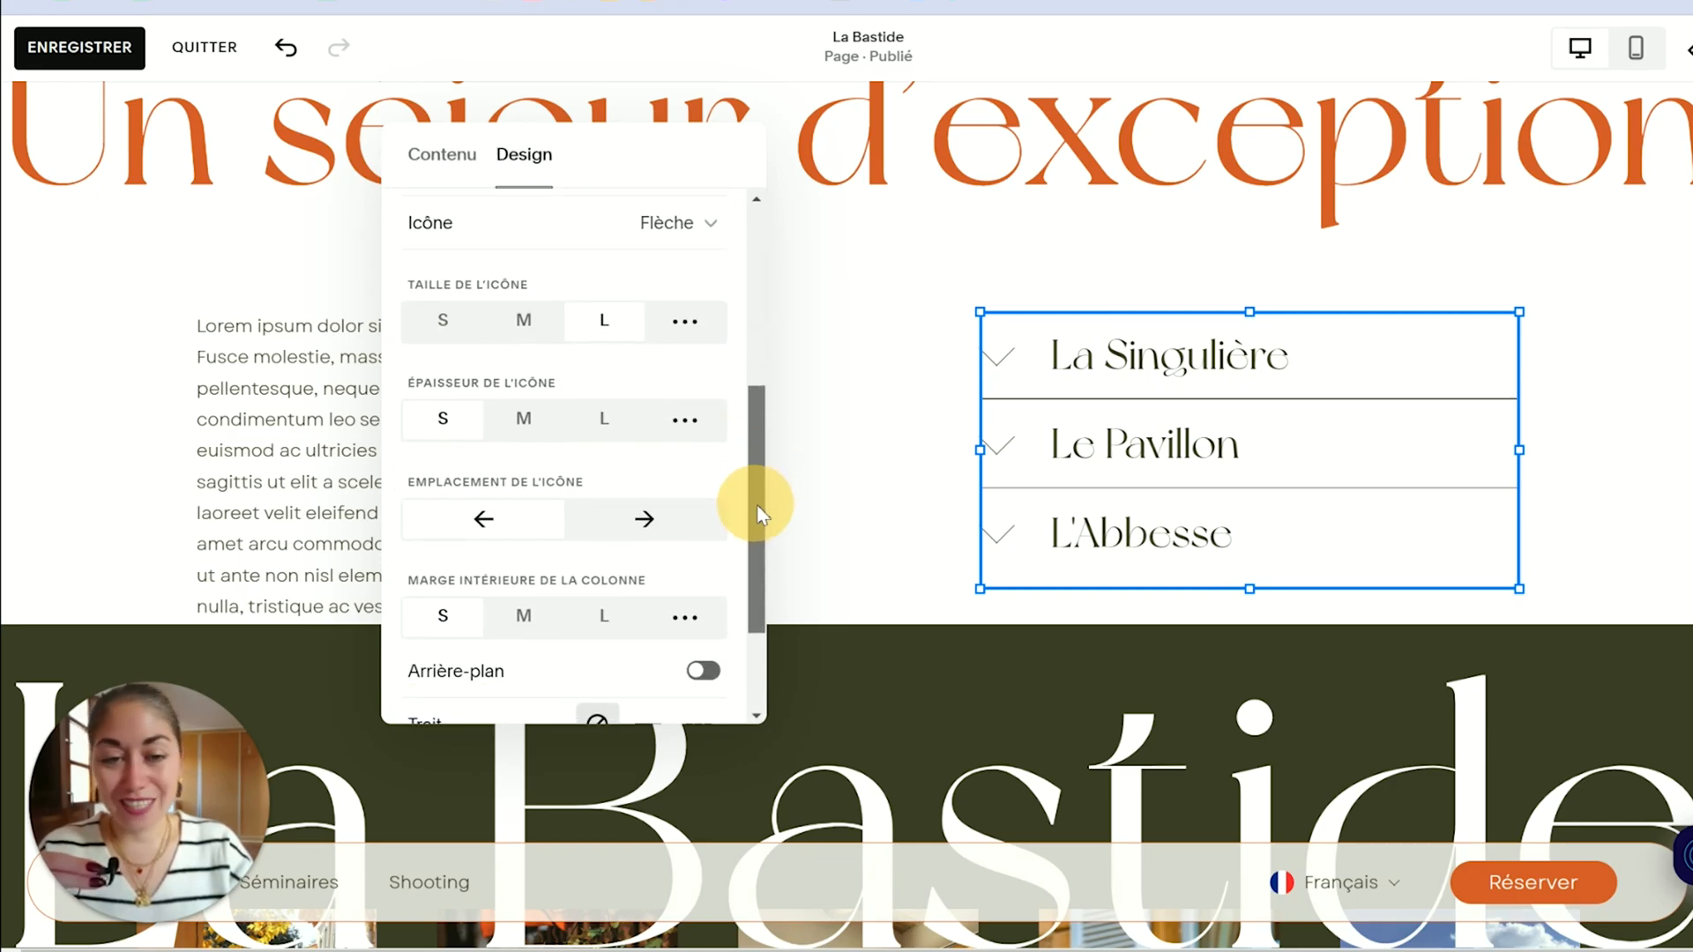
left_click(524, 616)
left_click_drag(762, 463, 772, 554)
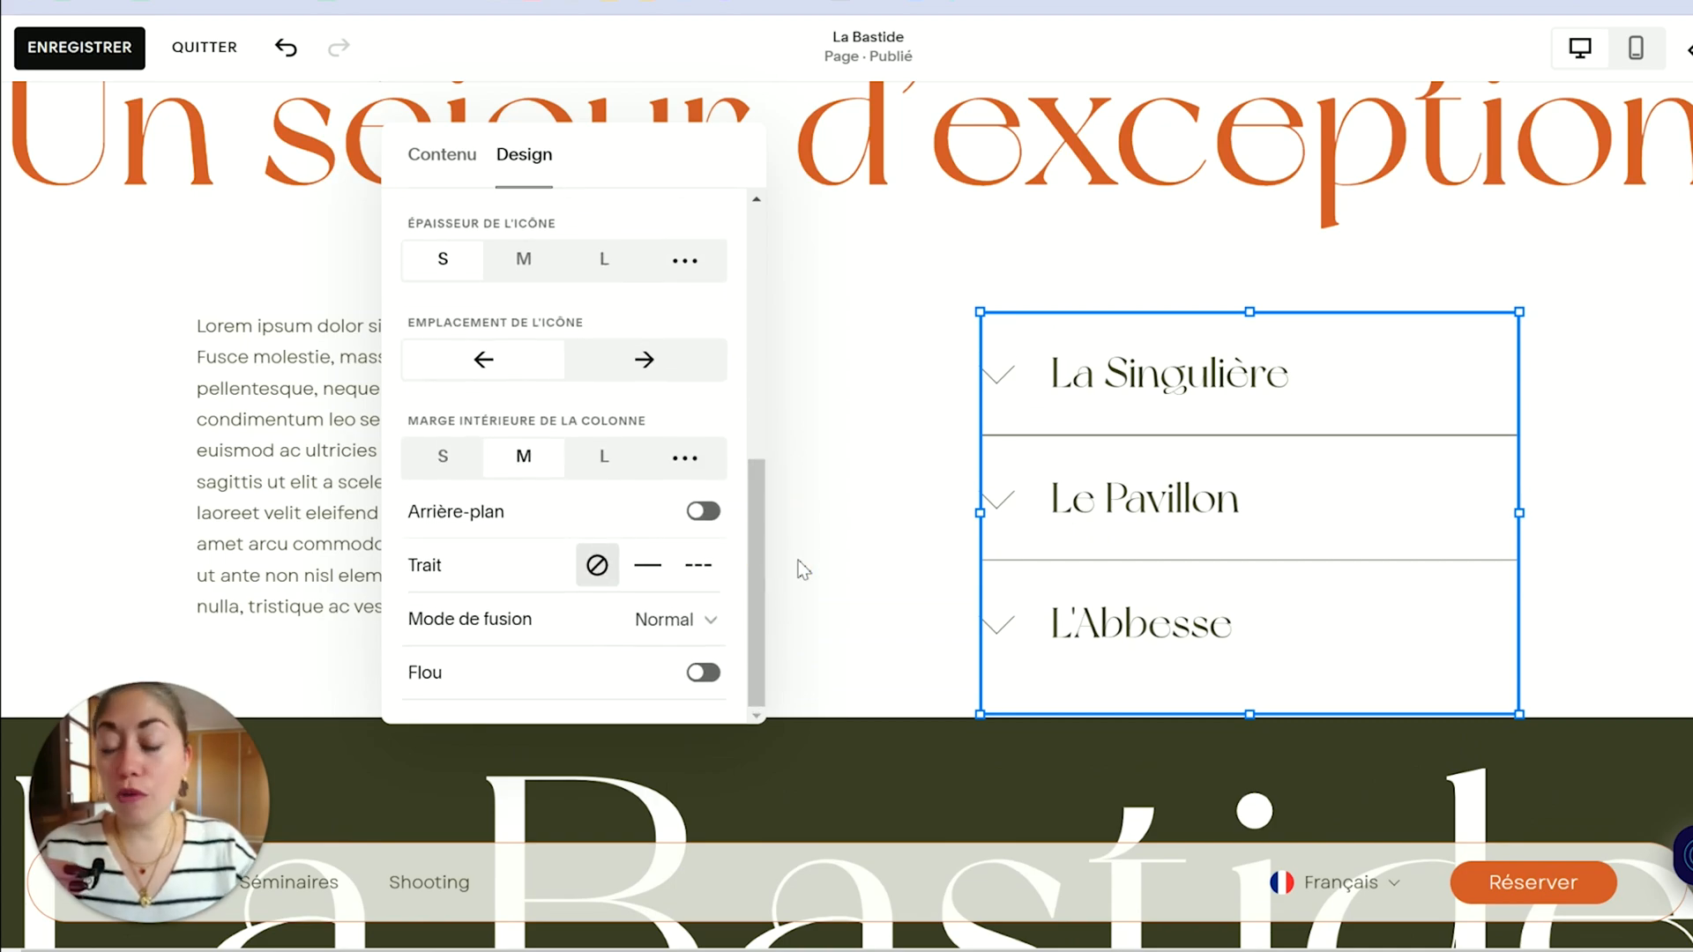
left_click(753, 563)
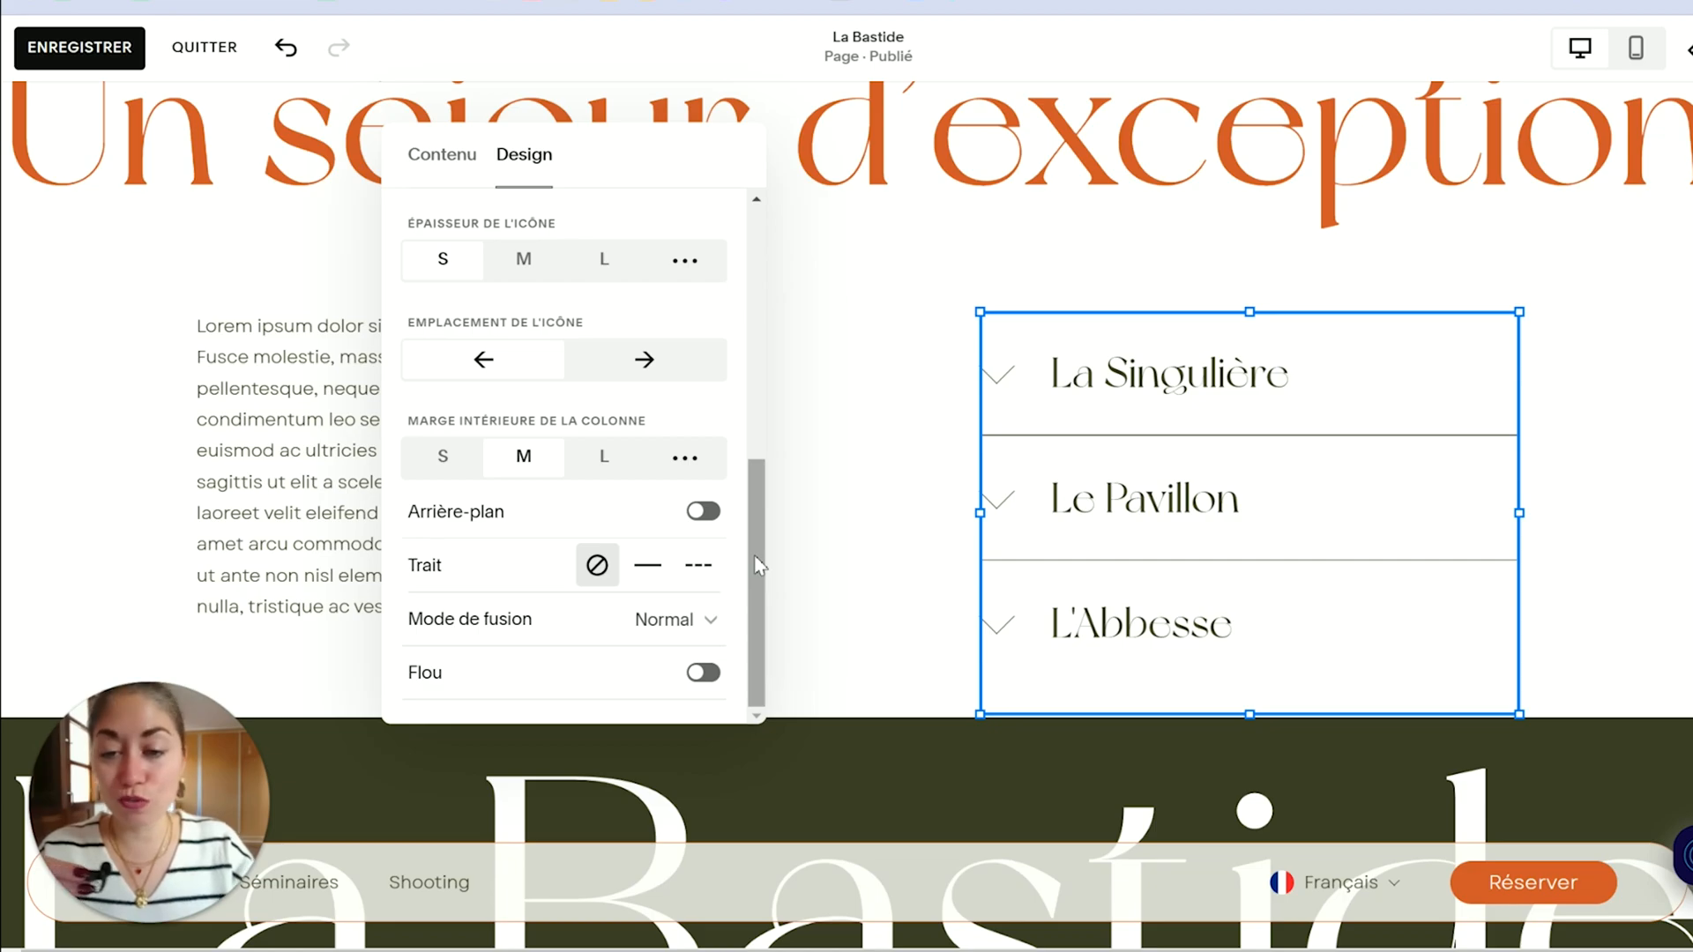
Step: Try a background behind the accordion, check it with the block deselected, and turn the background off
left_click(709, 514)
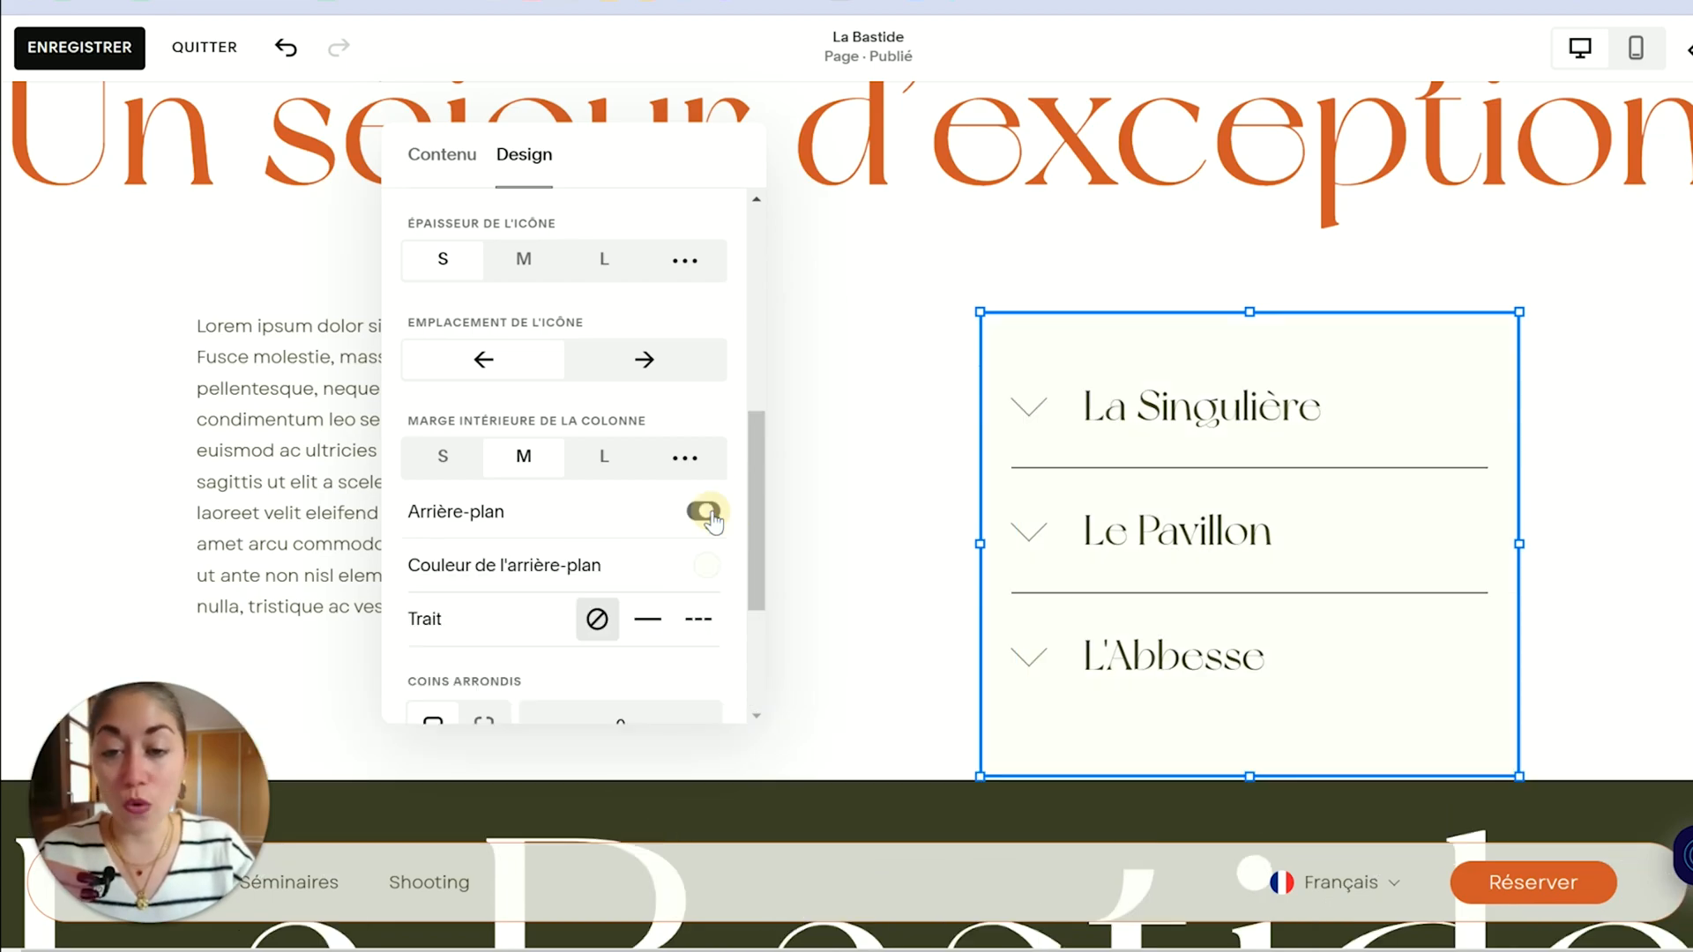
left_click(1558, 767)
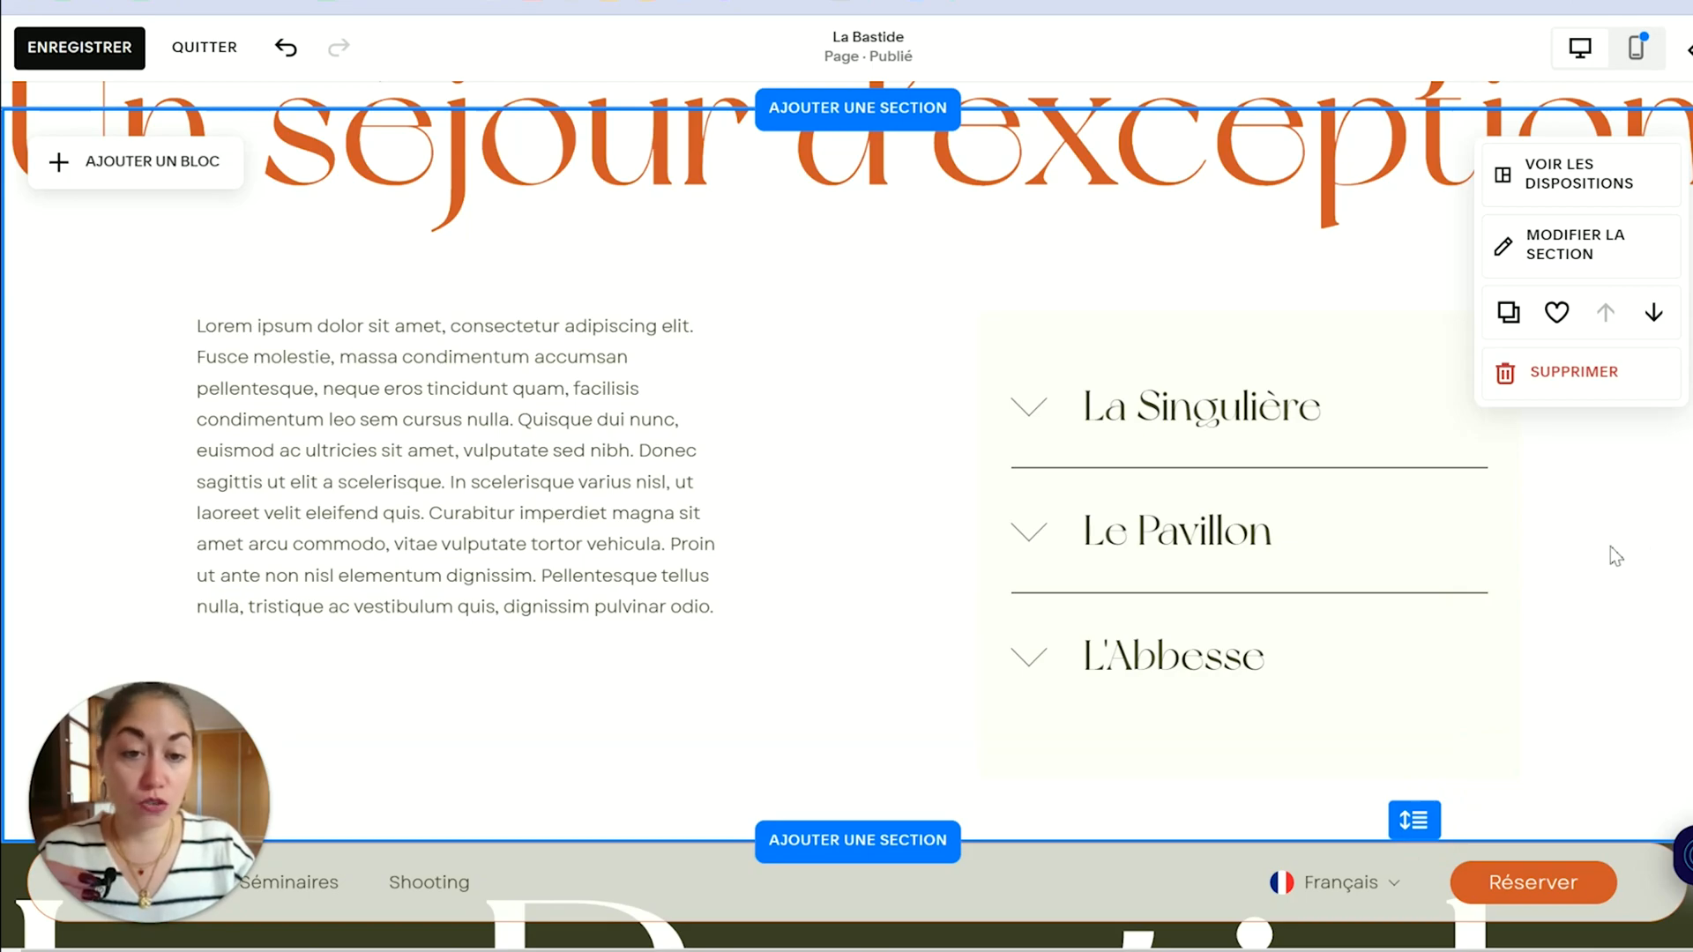
left_click(1319, 446)
left_click(1000, 257)
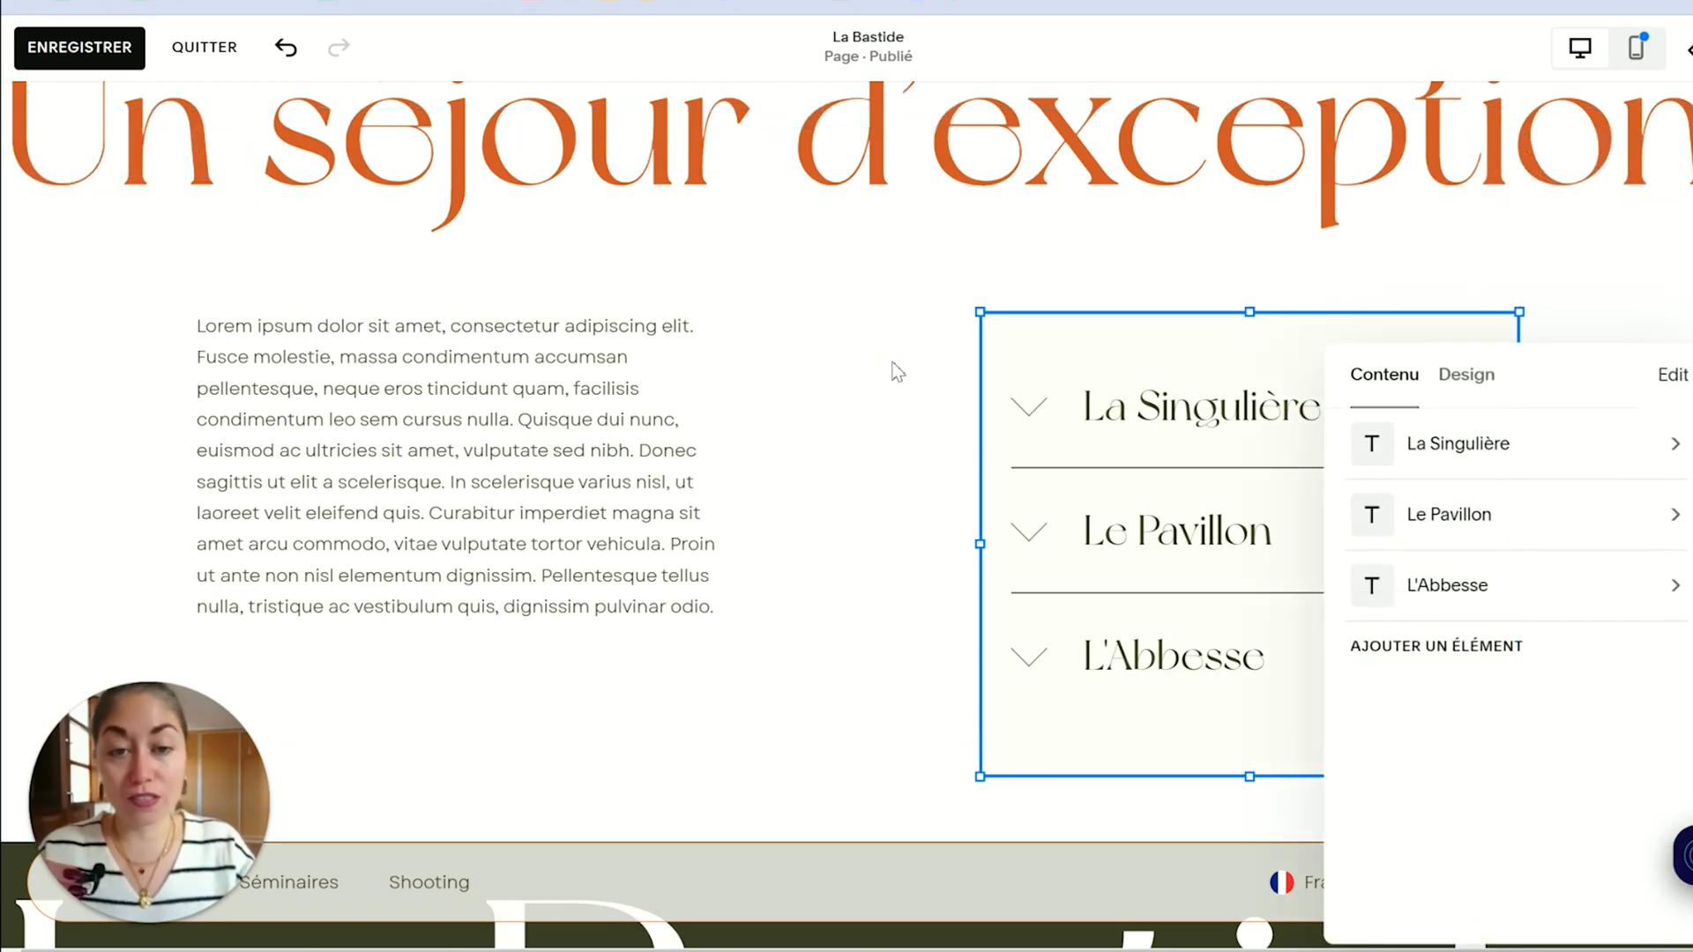
left_click_drag(1573, 365, 798, 265)
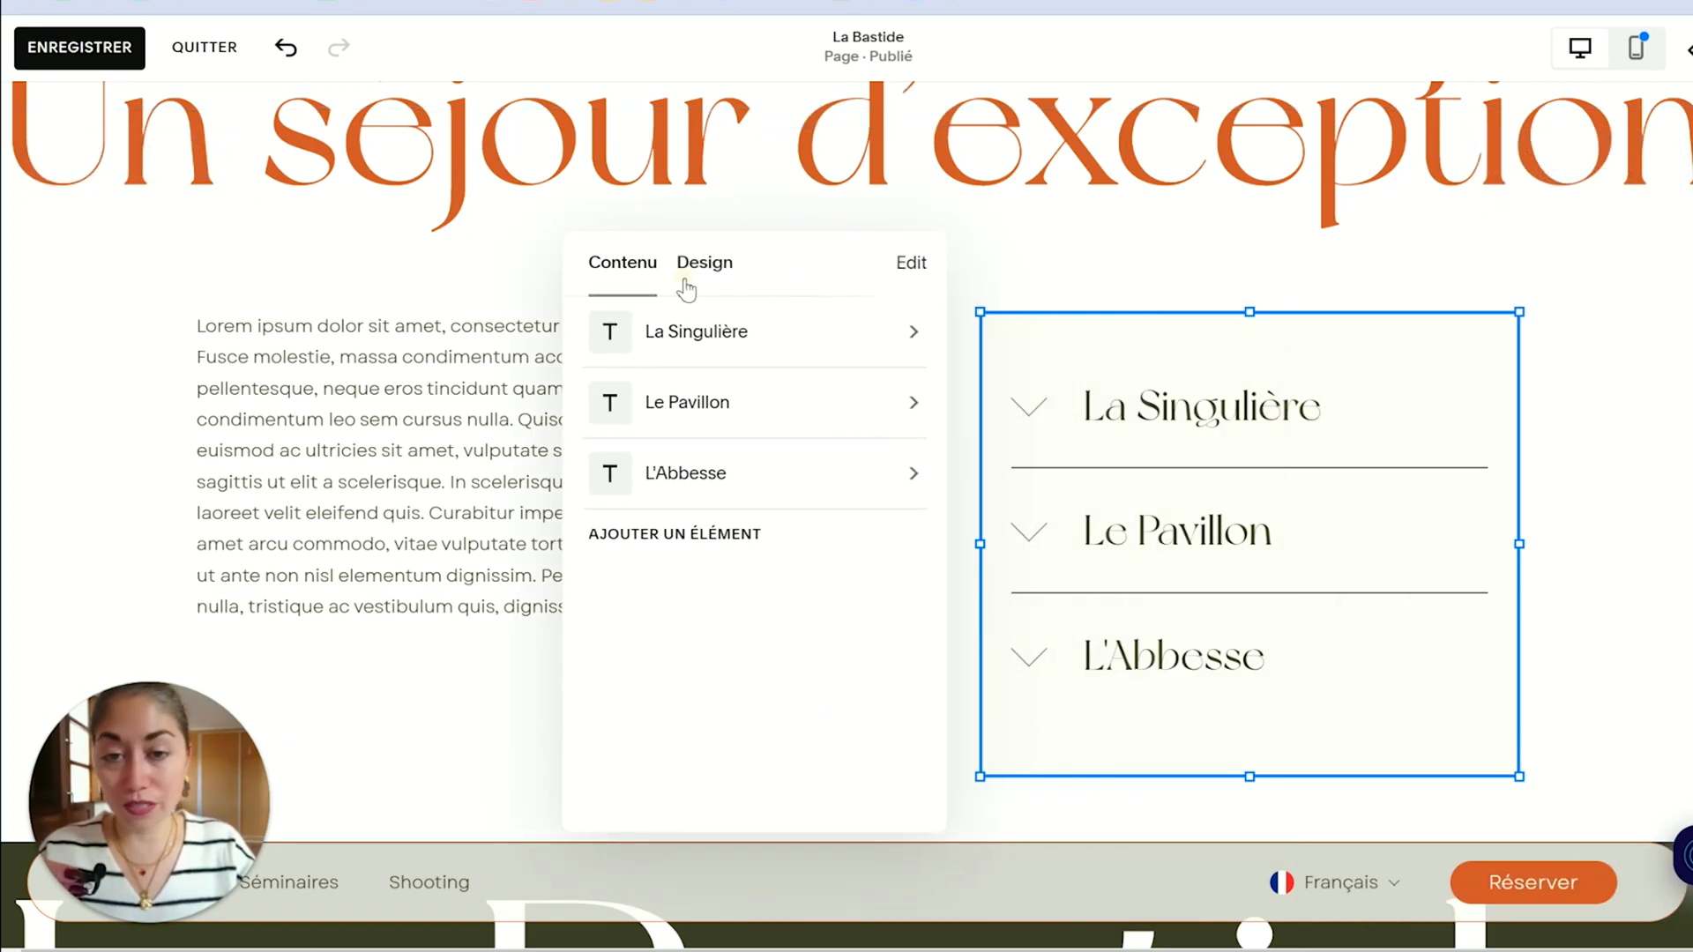
left_click(697, 269)
left_click_drag(937, 441, 944, 620)
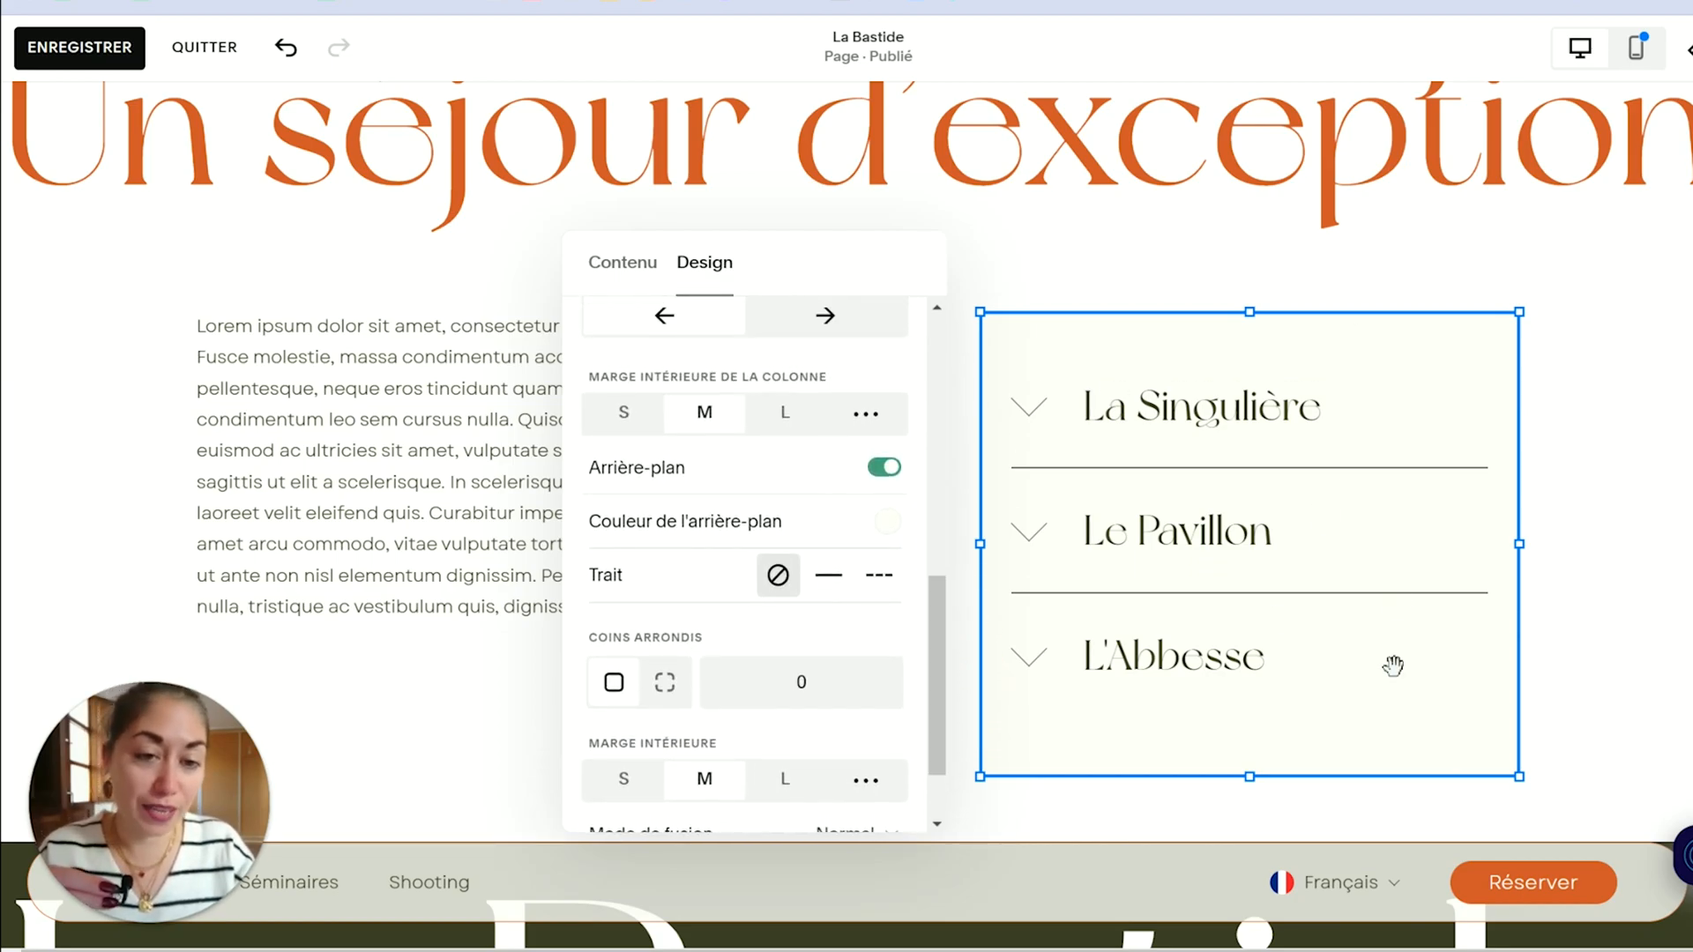
left_click(884, 470)
Step: Give the accordion block a solid outline and deselect the block to check it on the page
left_click(829, 673)
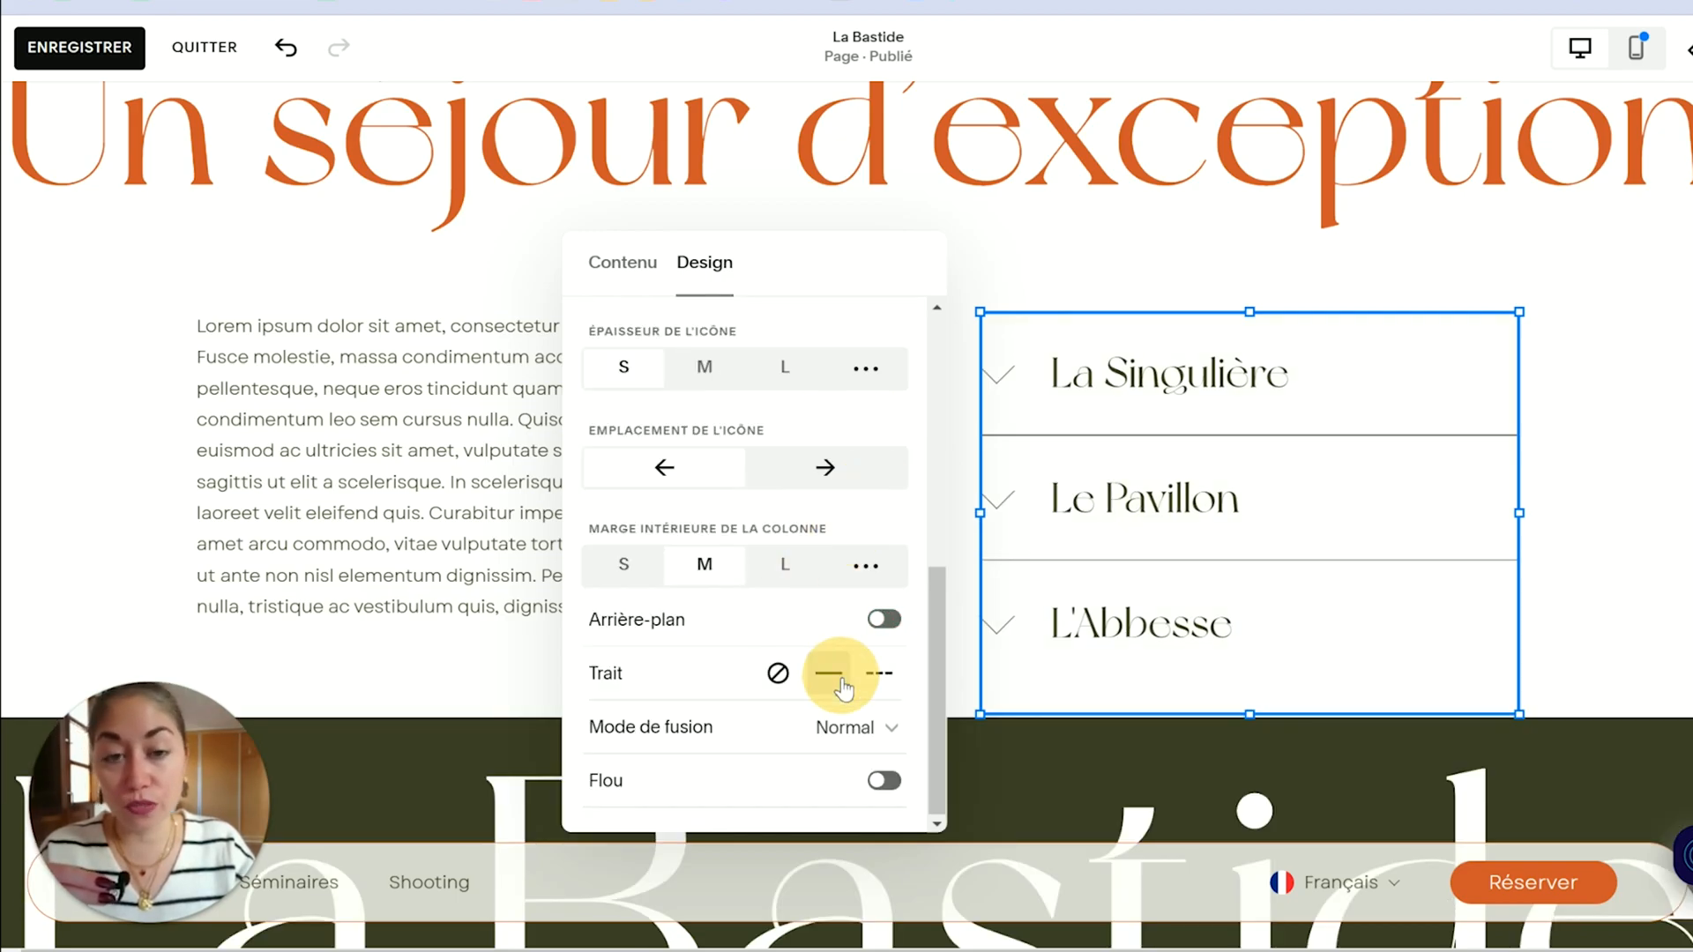
left_click(1631, 439)
scroll(1631, 439, "down", 1)
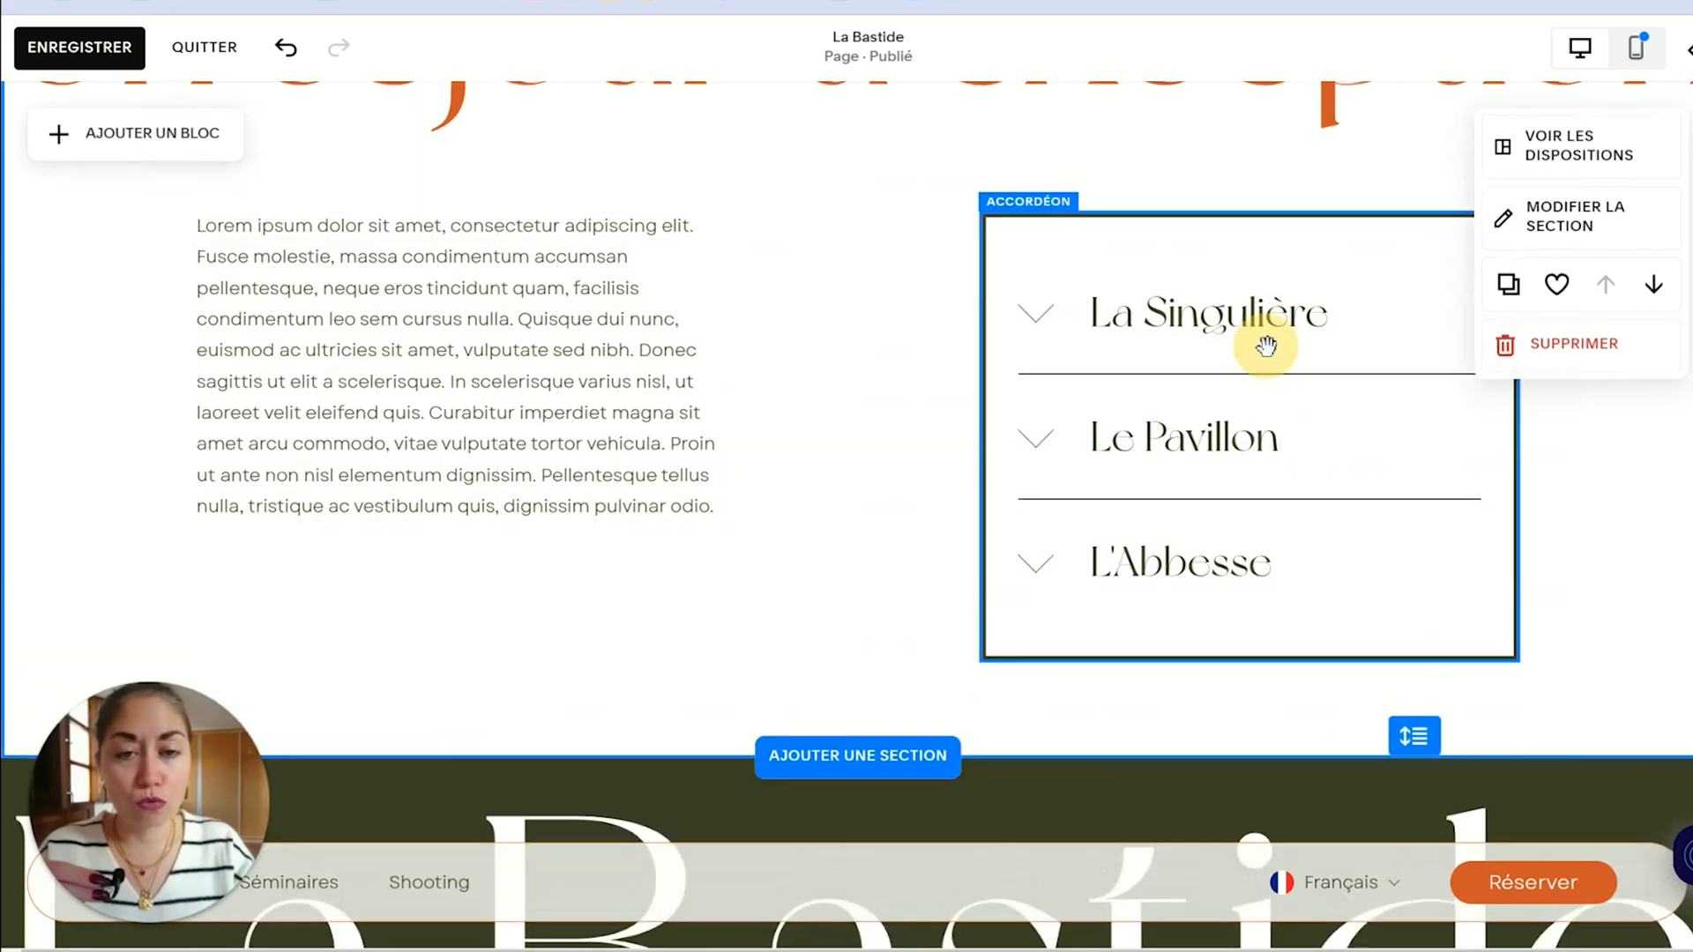
Step: Set the accordion outline colour to the palette's orange and its thickness to S
left_click(1265, 340)
left_click(1005, 161)
left_click(1464, 280)
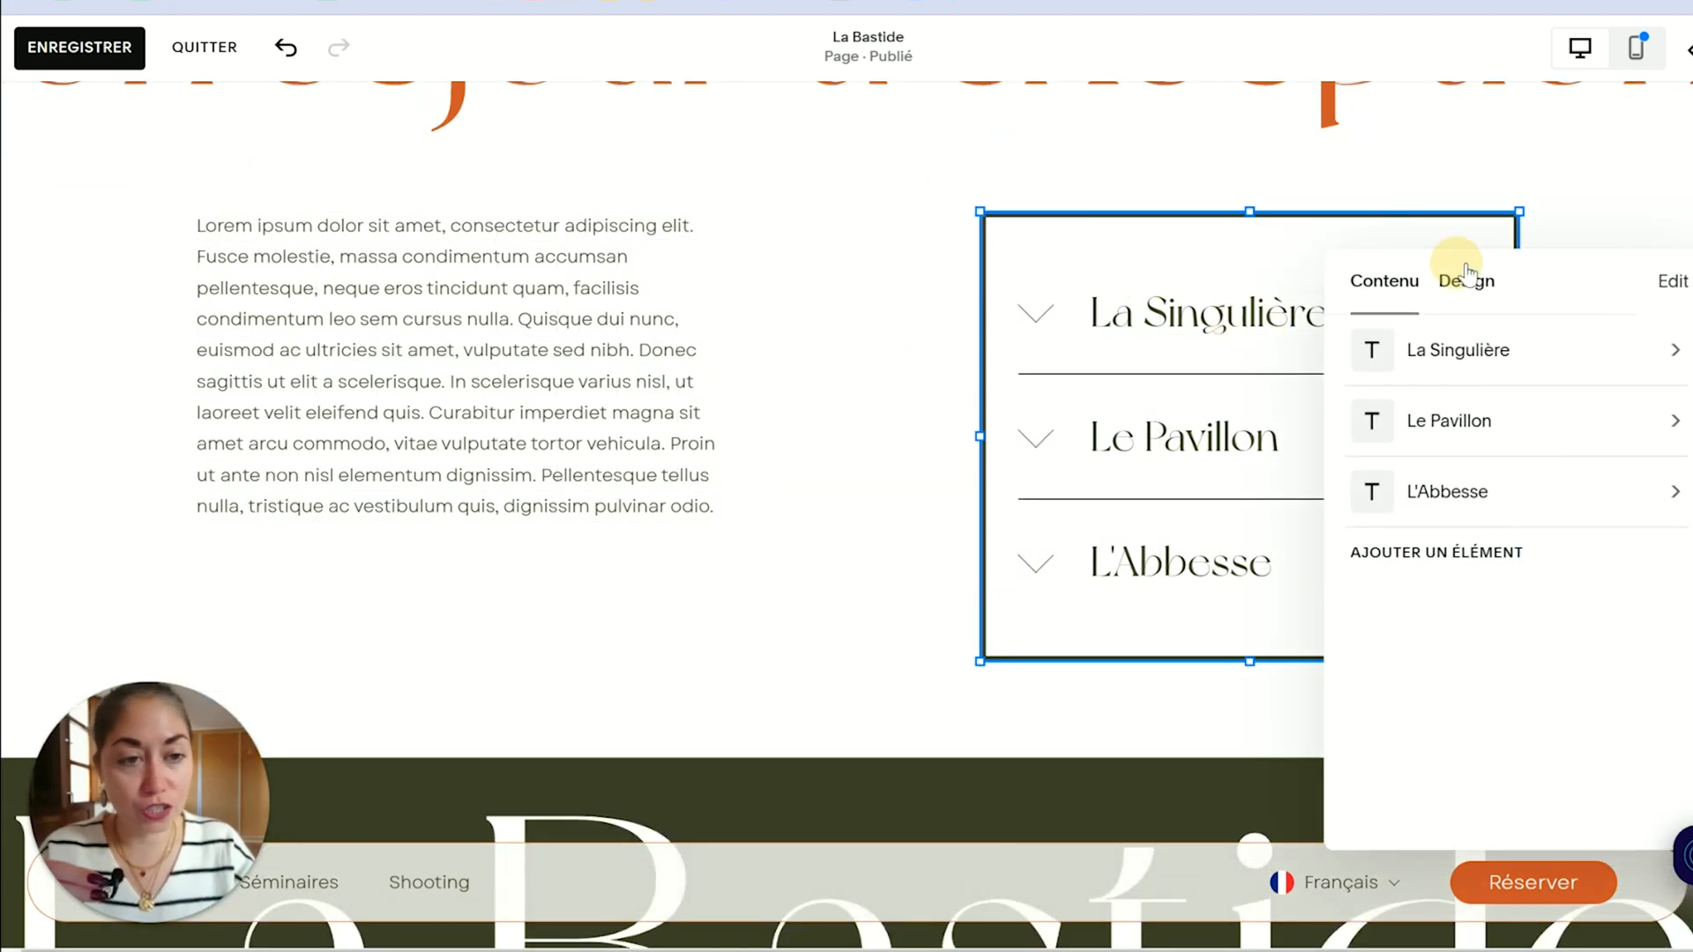
left_click_drag(1387, 246, 748, 188)
left_click_drag(805, 276, 832, 512)
left_click(775, 457)
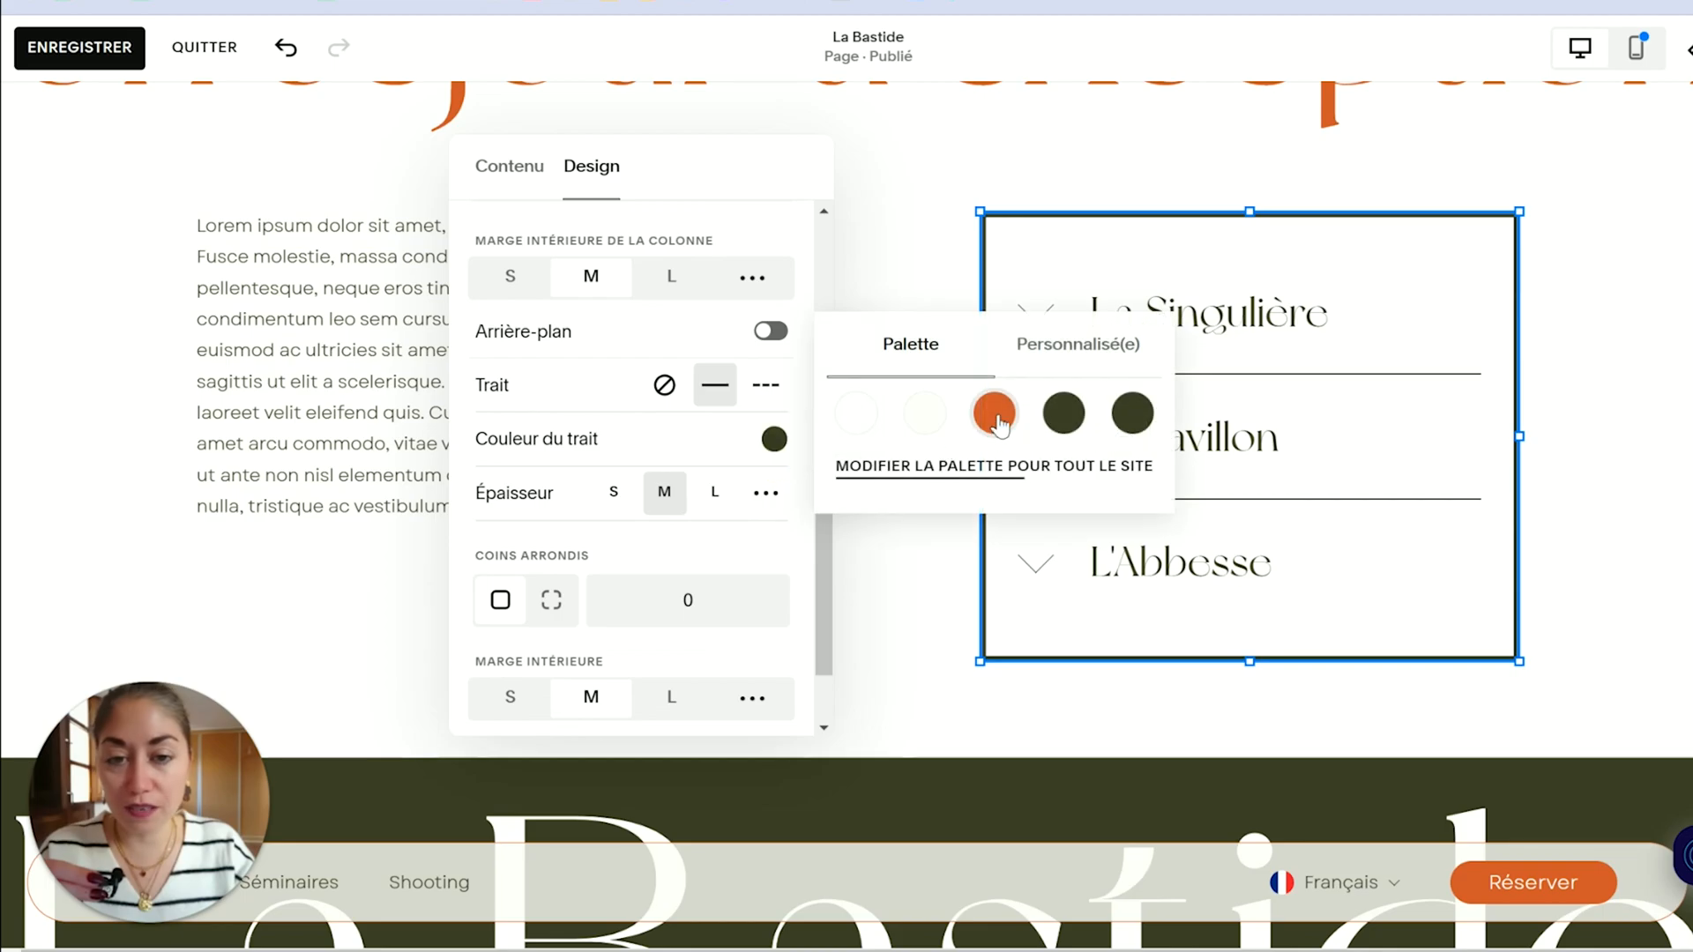
left_click(994, 388)
left_click(615, 491)
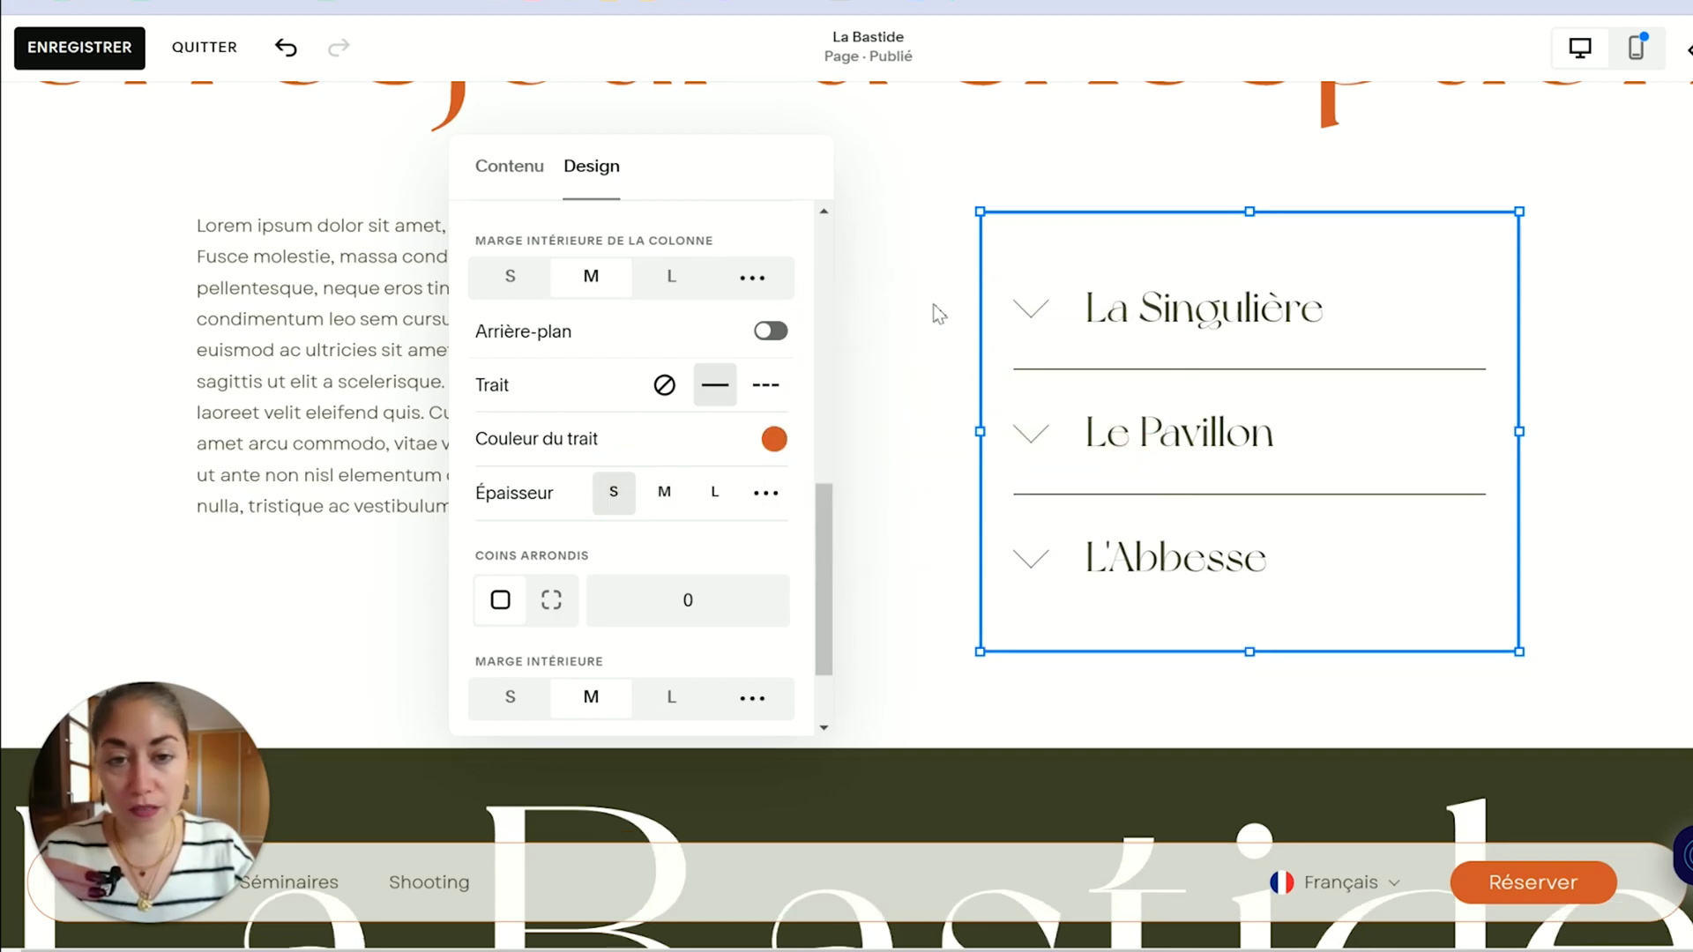
left_click(937, 311)
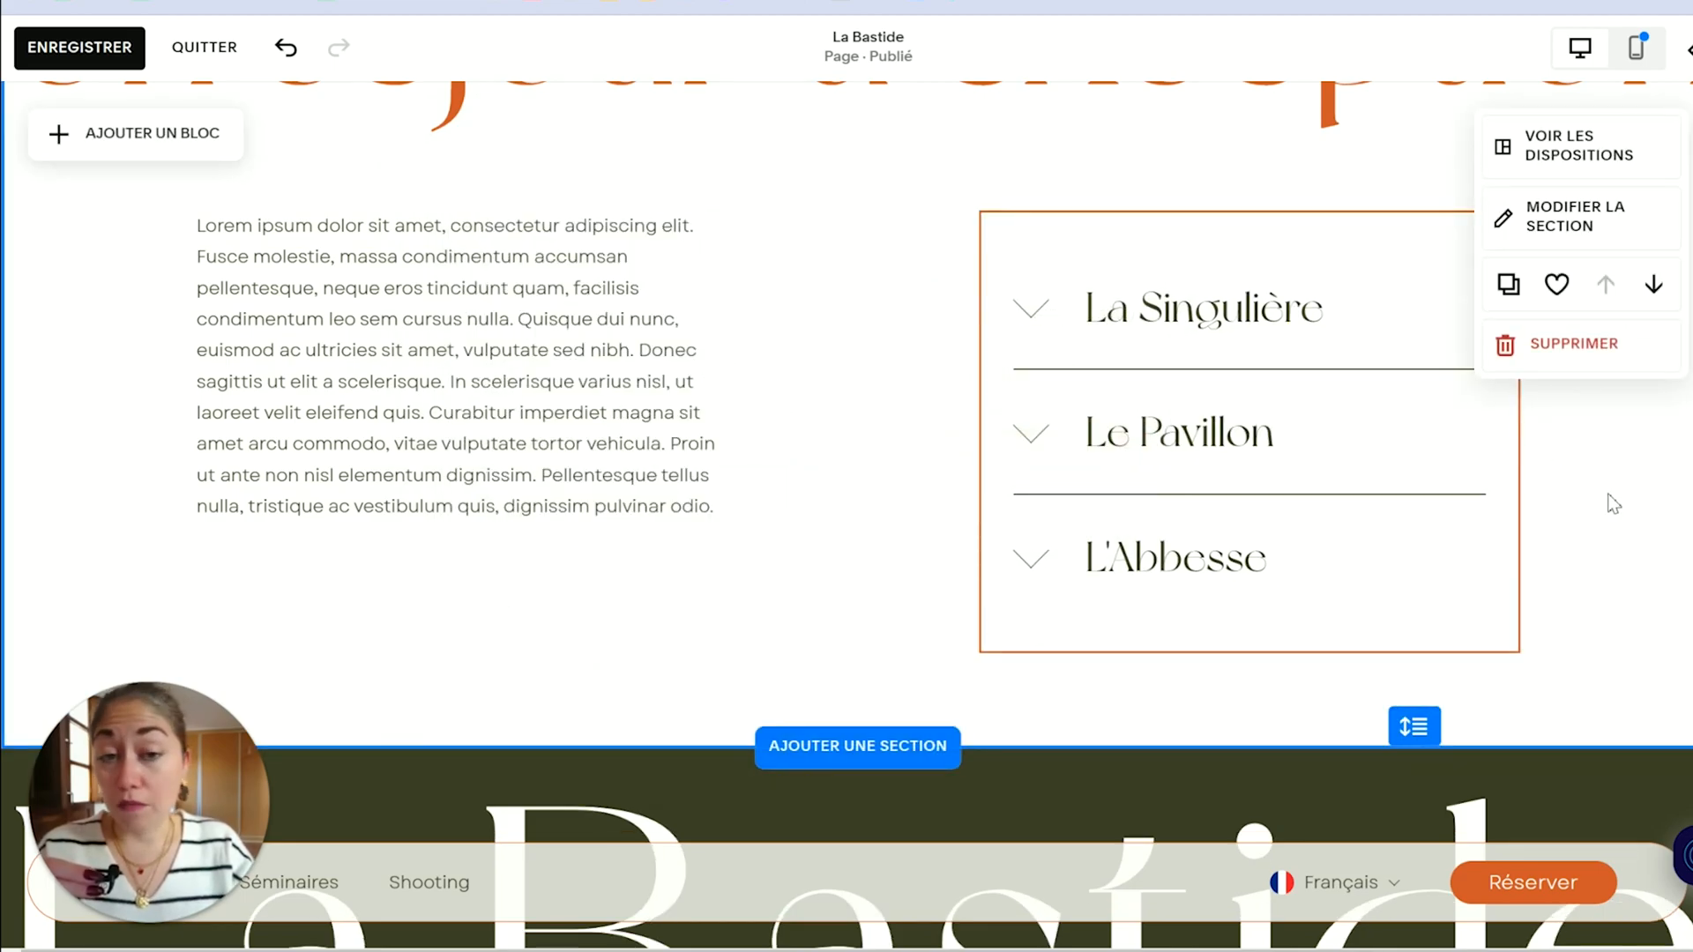
Step: Remove the outline from the accordion block
left_click(1387, 476)
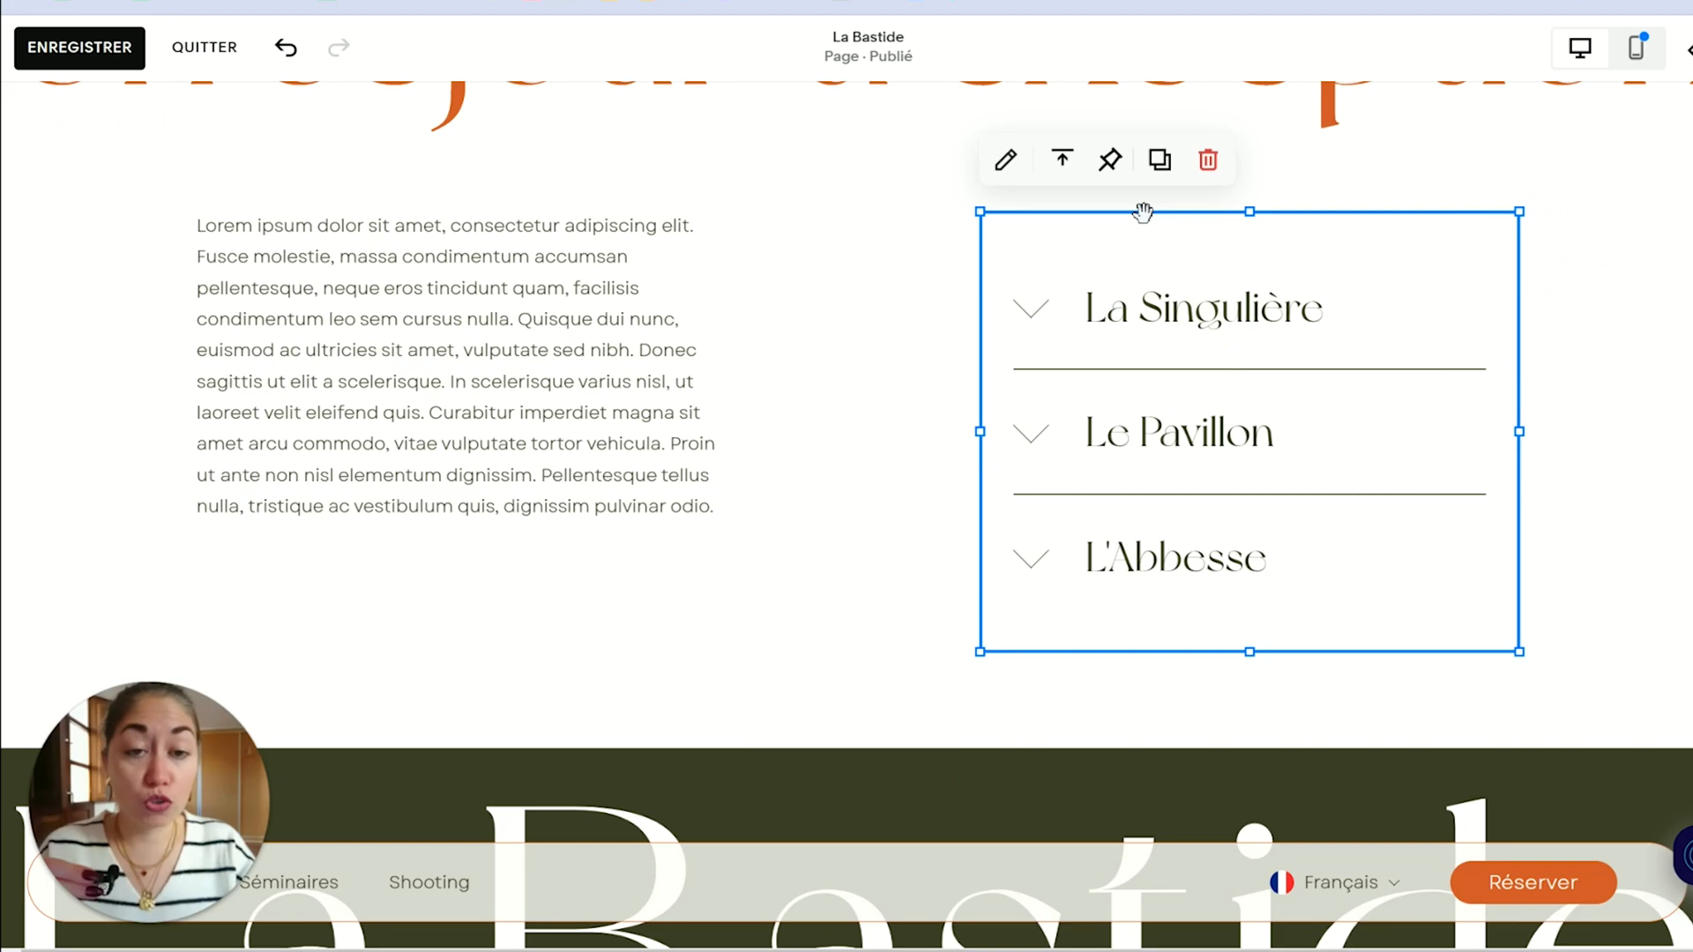
left_click(1006, 160)
left_click(1489, 280)
left_click_drag(1580, 276, 740, 189)
left_click_drag(862, 321, 870, 574)
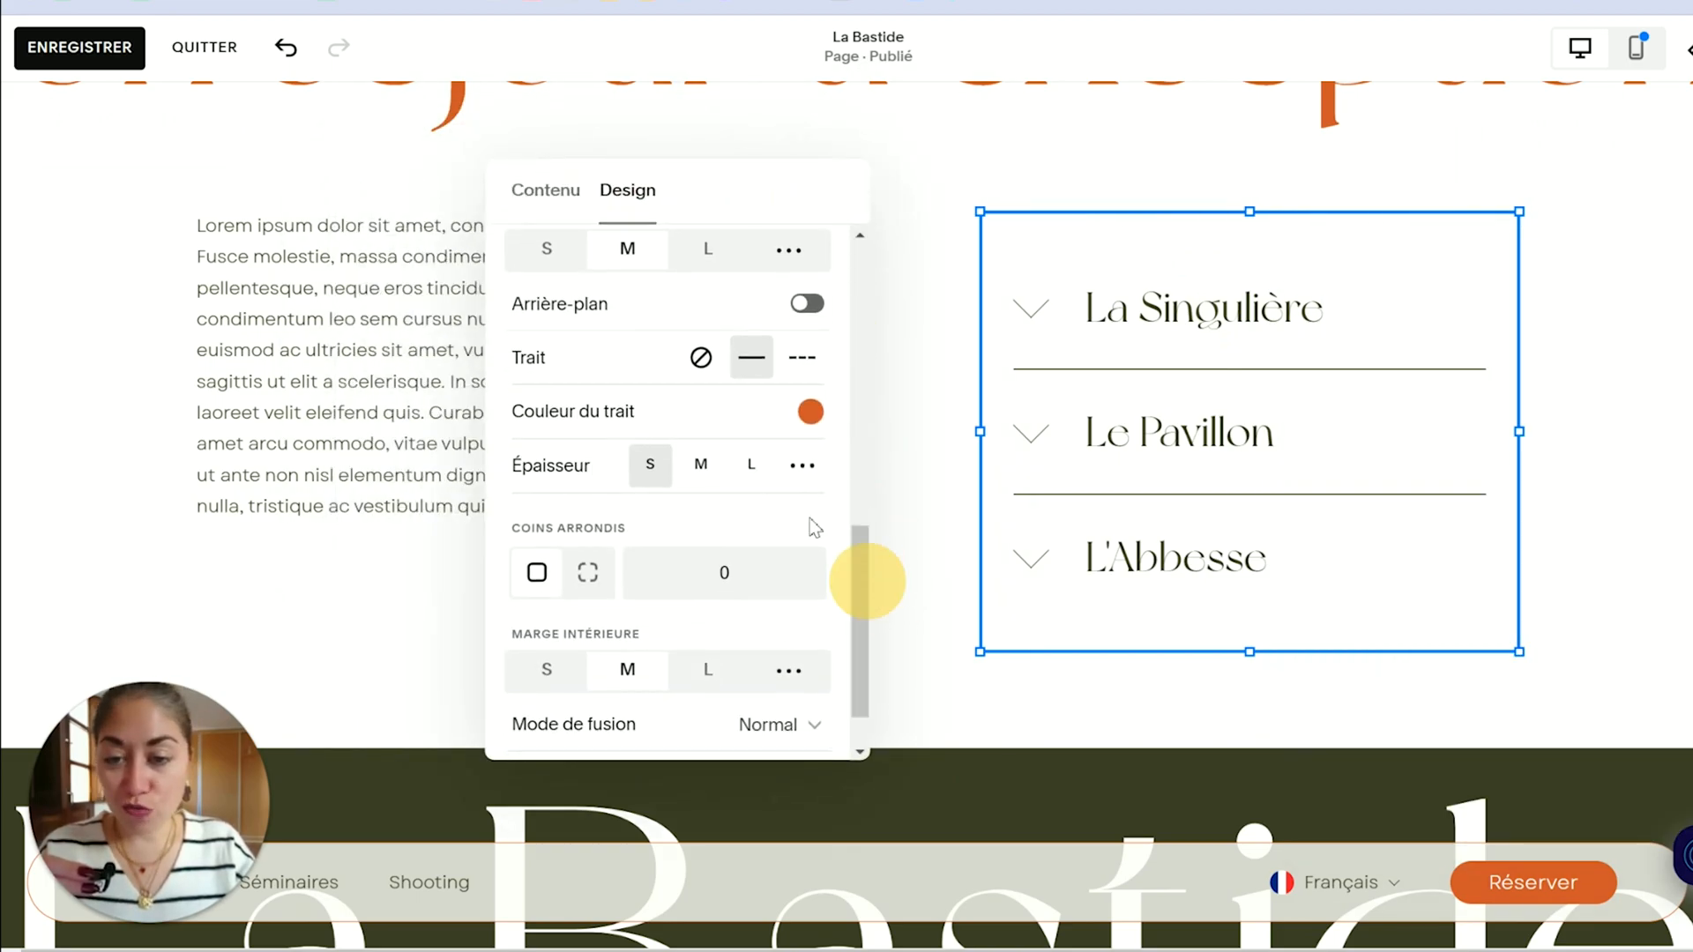
left_click(702, 361)
left_click_drag(859, 564, 854, 287)
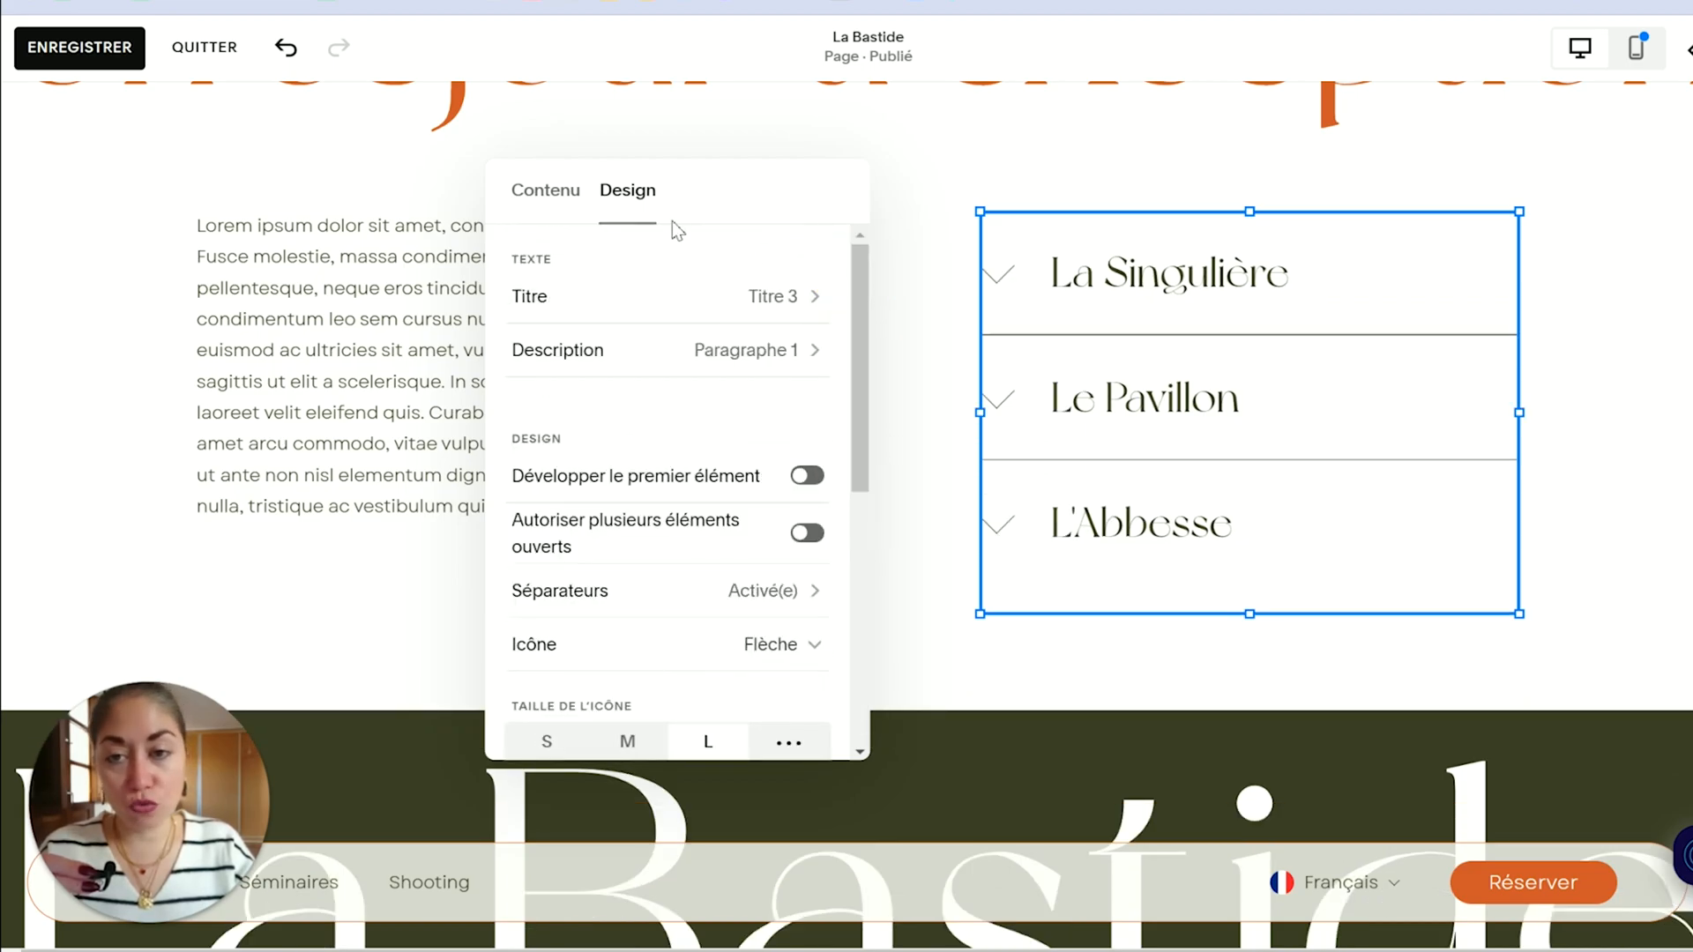
Step: Link the word "Réserver" at the end of the La Singulière item's description to the Shooting page (/shooting)
left_click(559, 196)
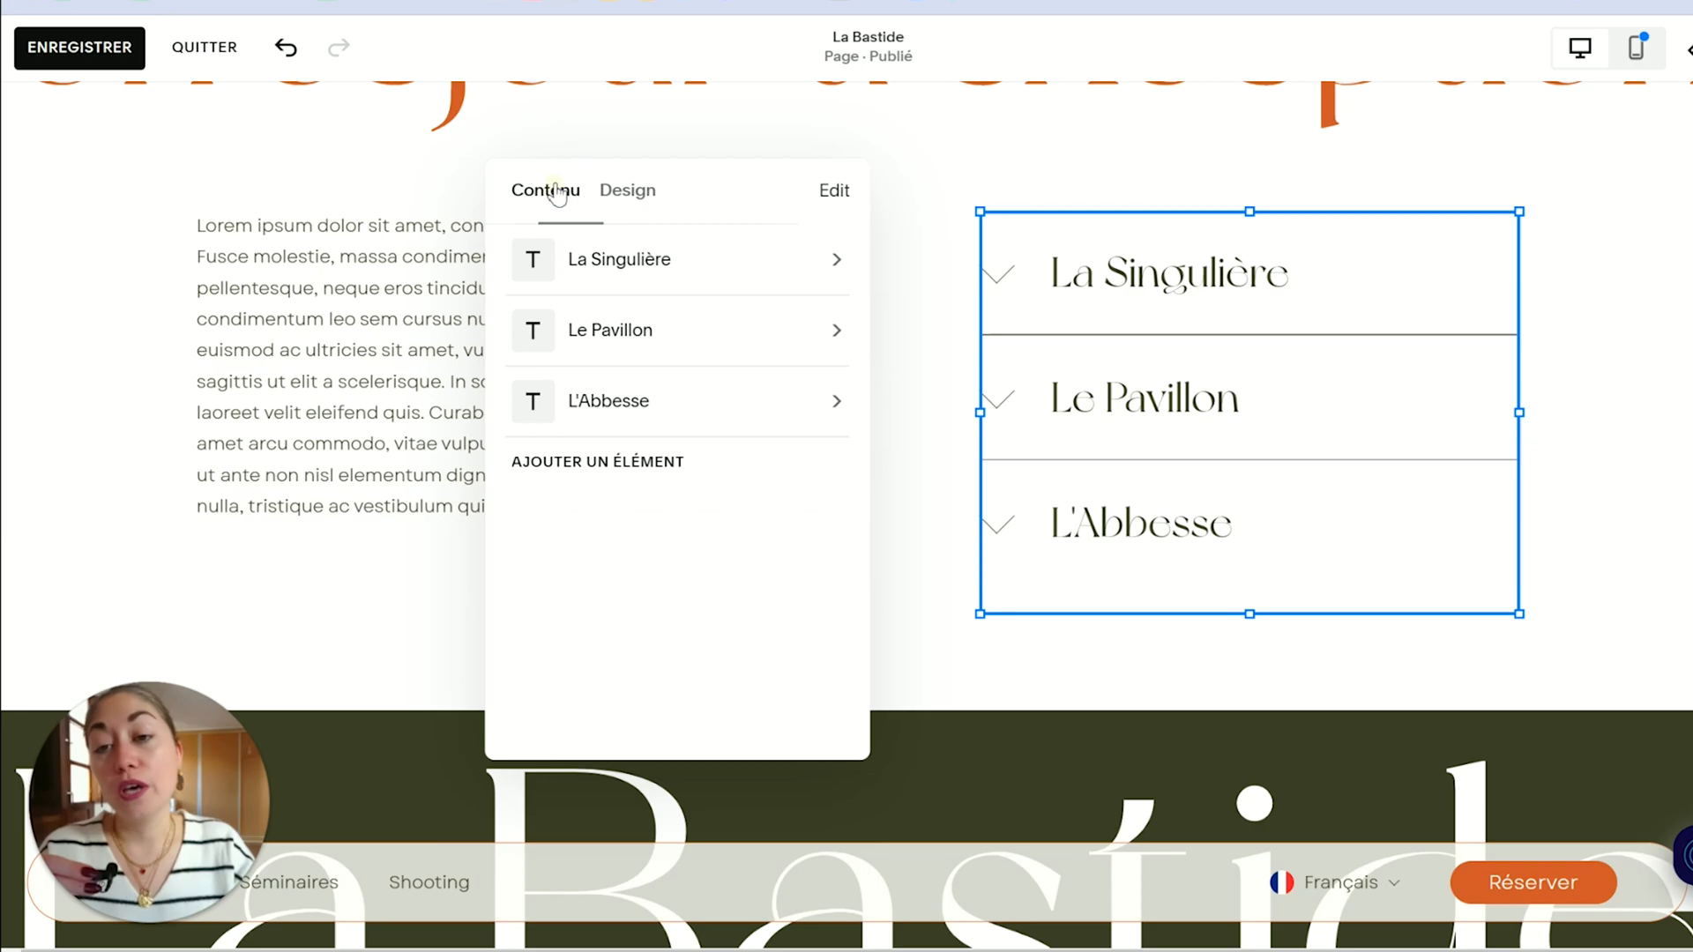
left_click(680, 272)
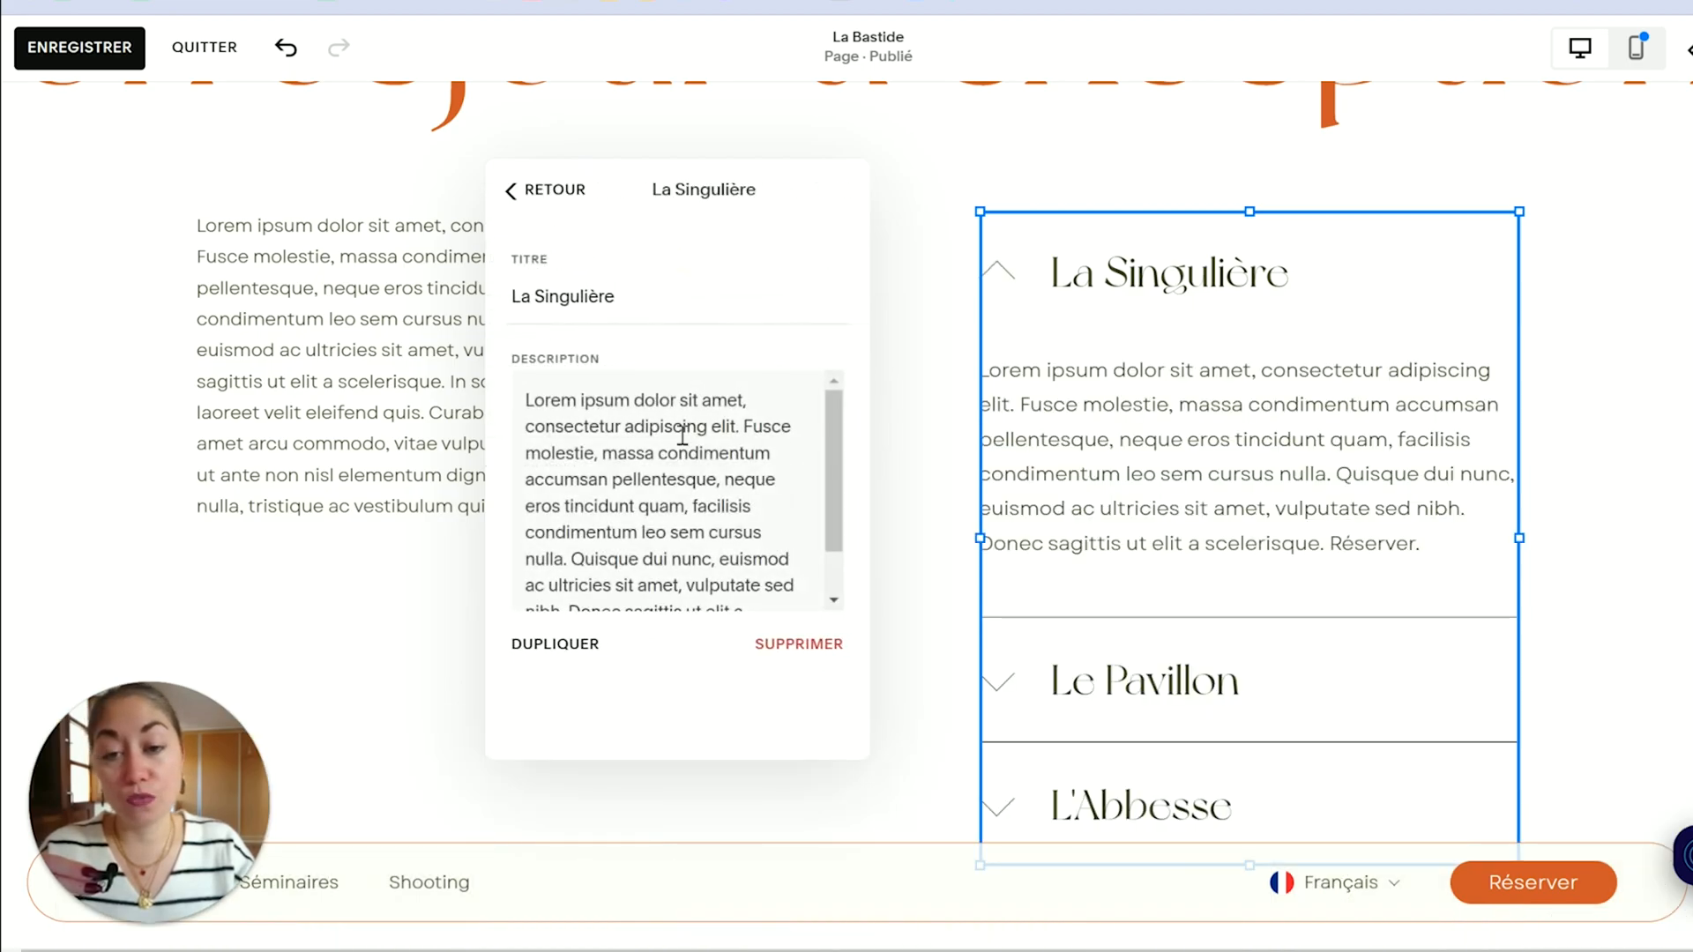
left_click_drag(839, 438, 828, 495)
left_click(782, 572)
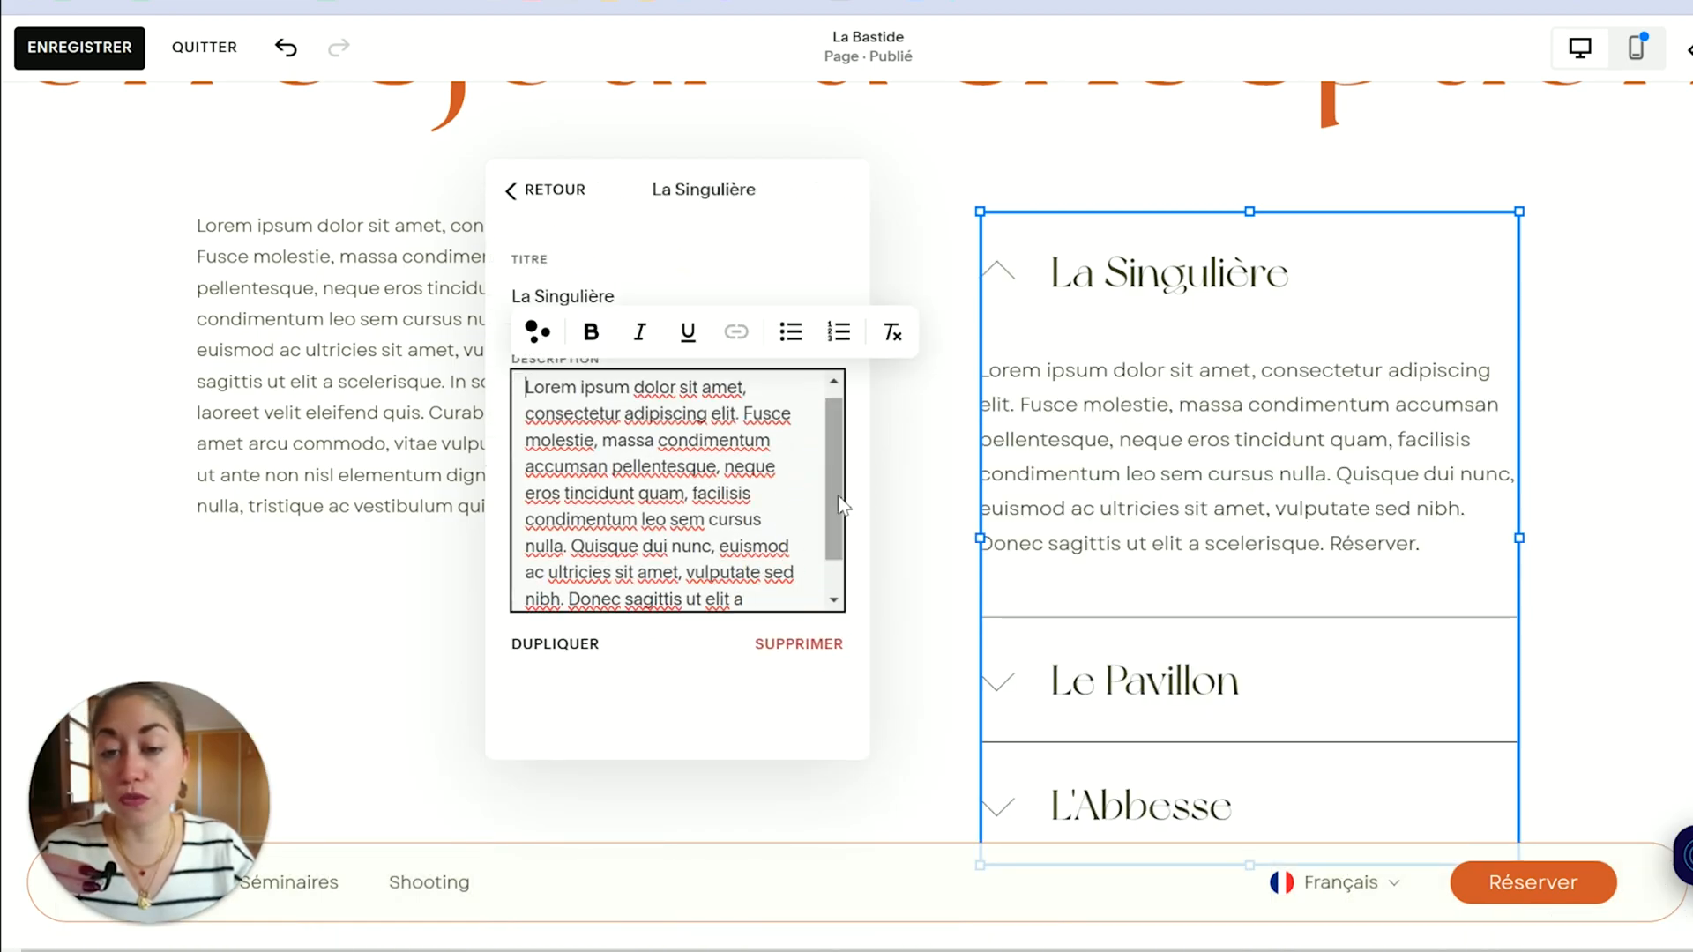
left_click(730, 445)
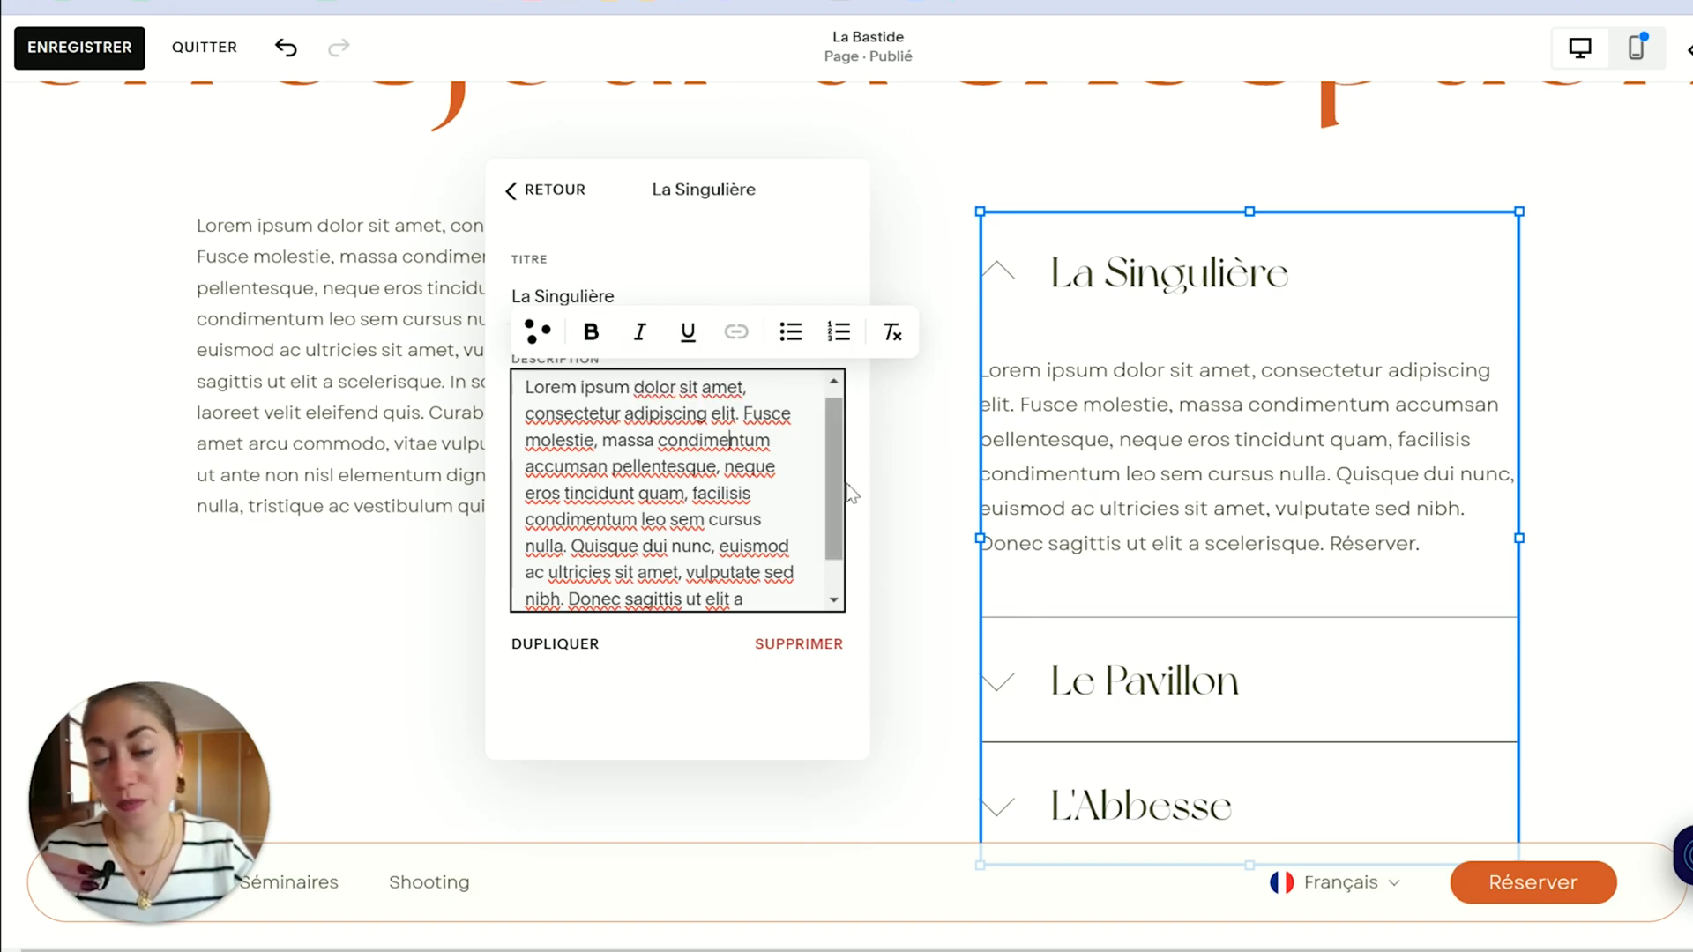
left_click(833, 460)
scroll(836, 483, "down", 1)
left_click(633, 594)
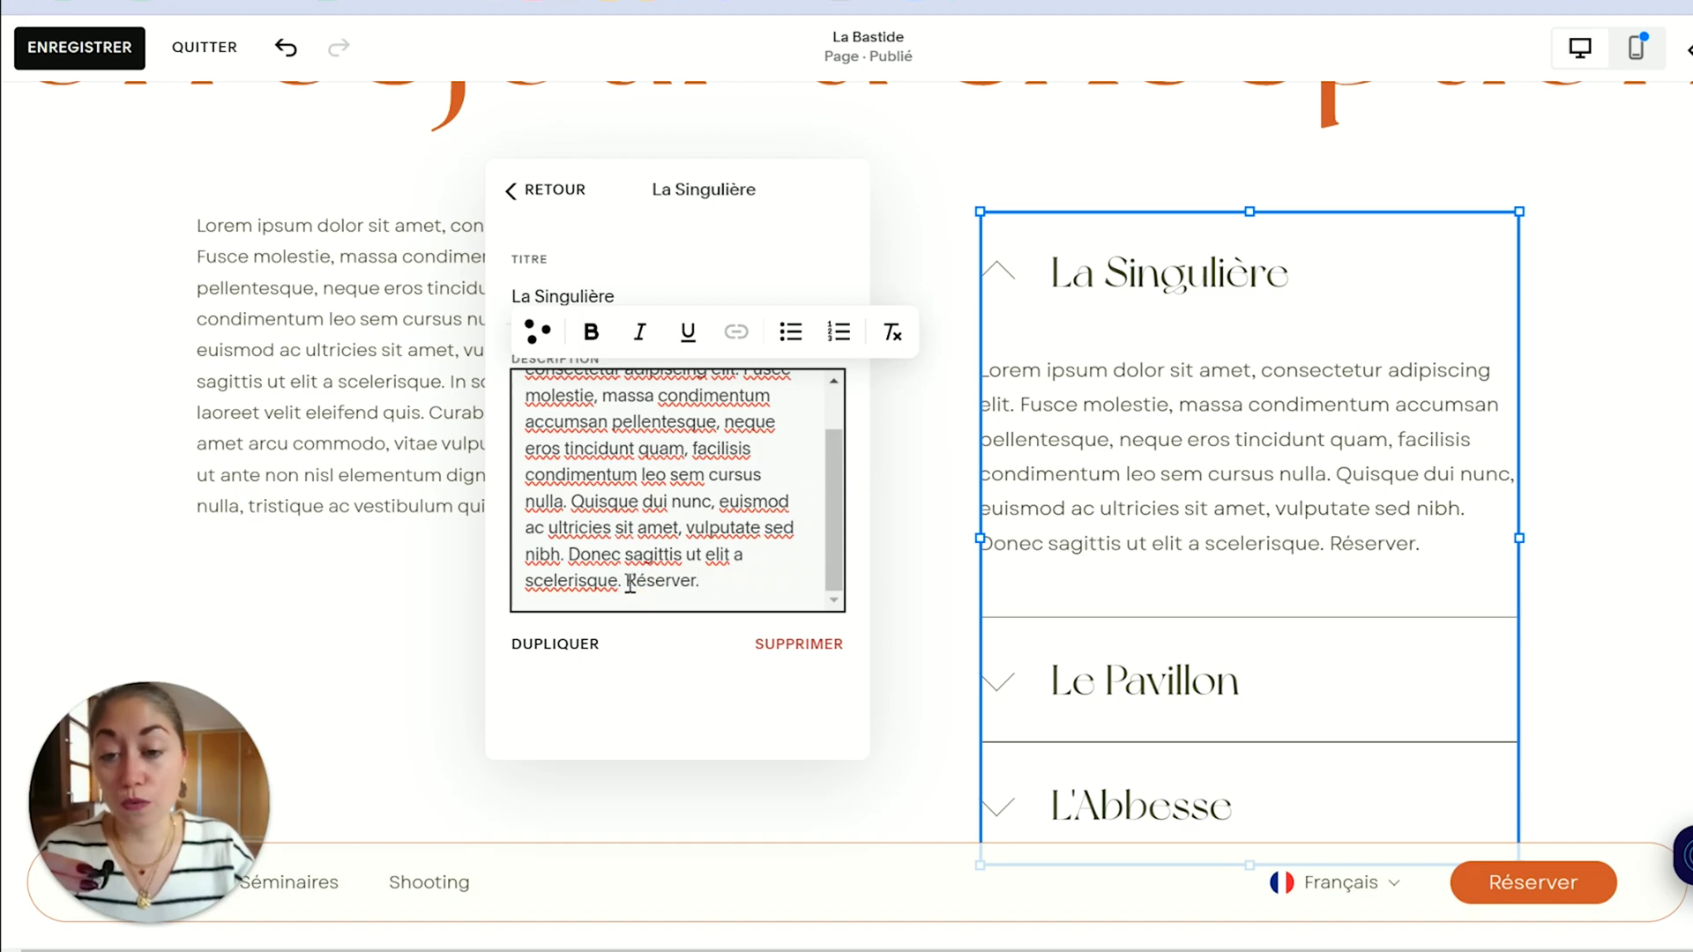
left_click_drag(628, 584, 694, 585)
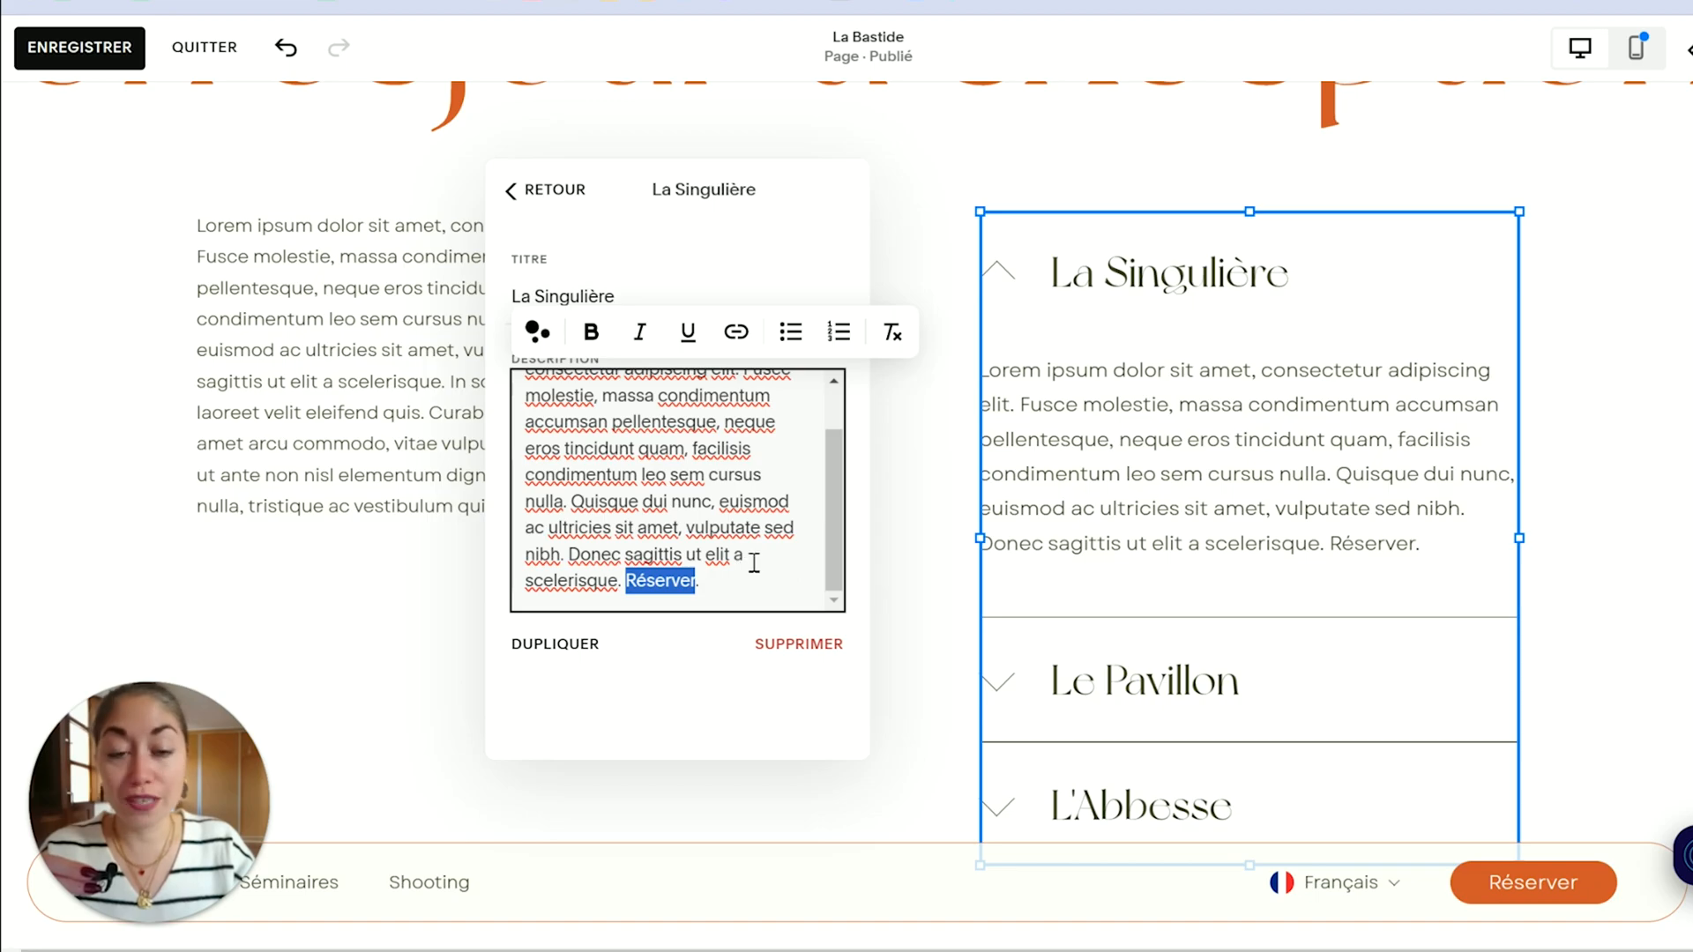
left_click(737, 335)
left_click(648, 474)
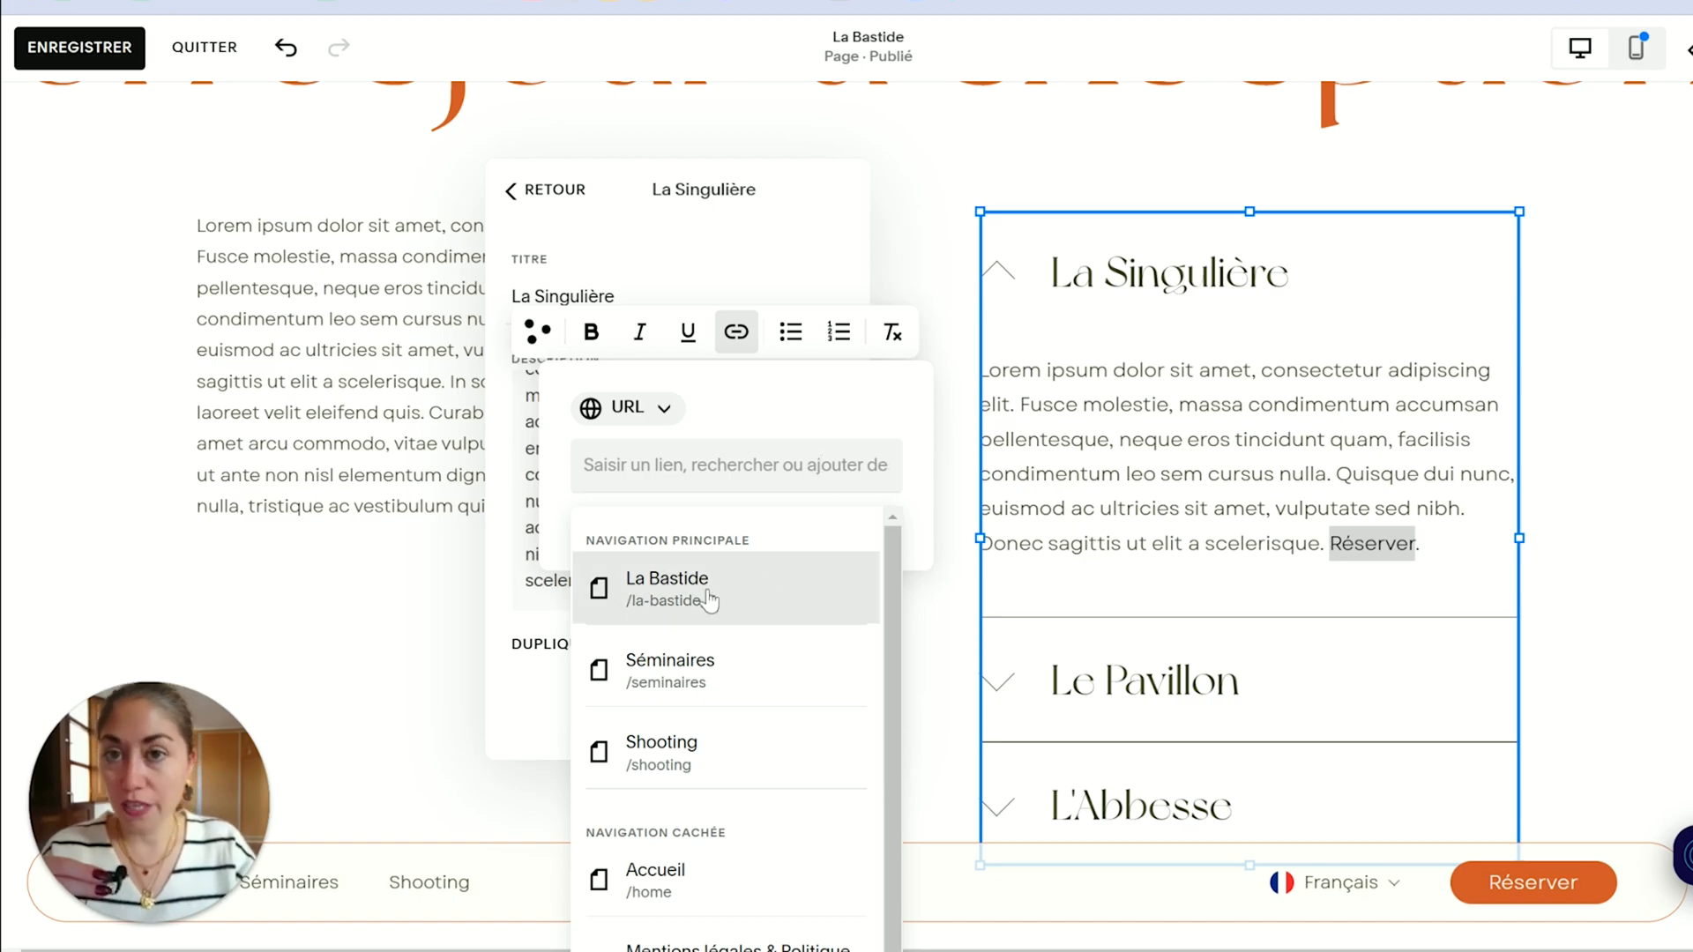
left_click(746, 734)
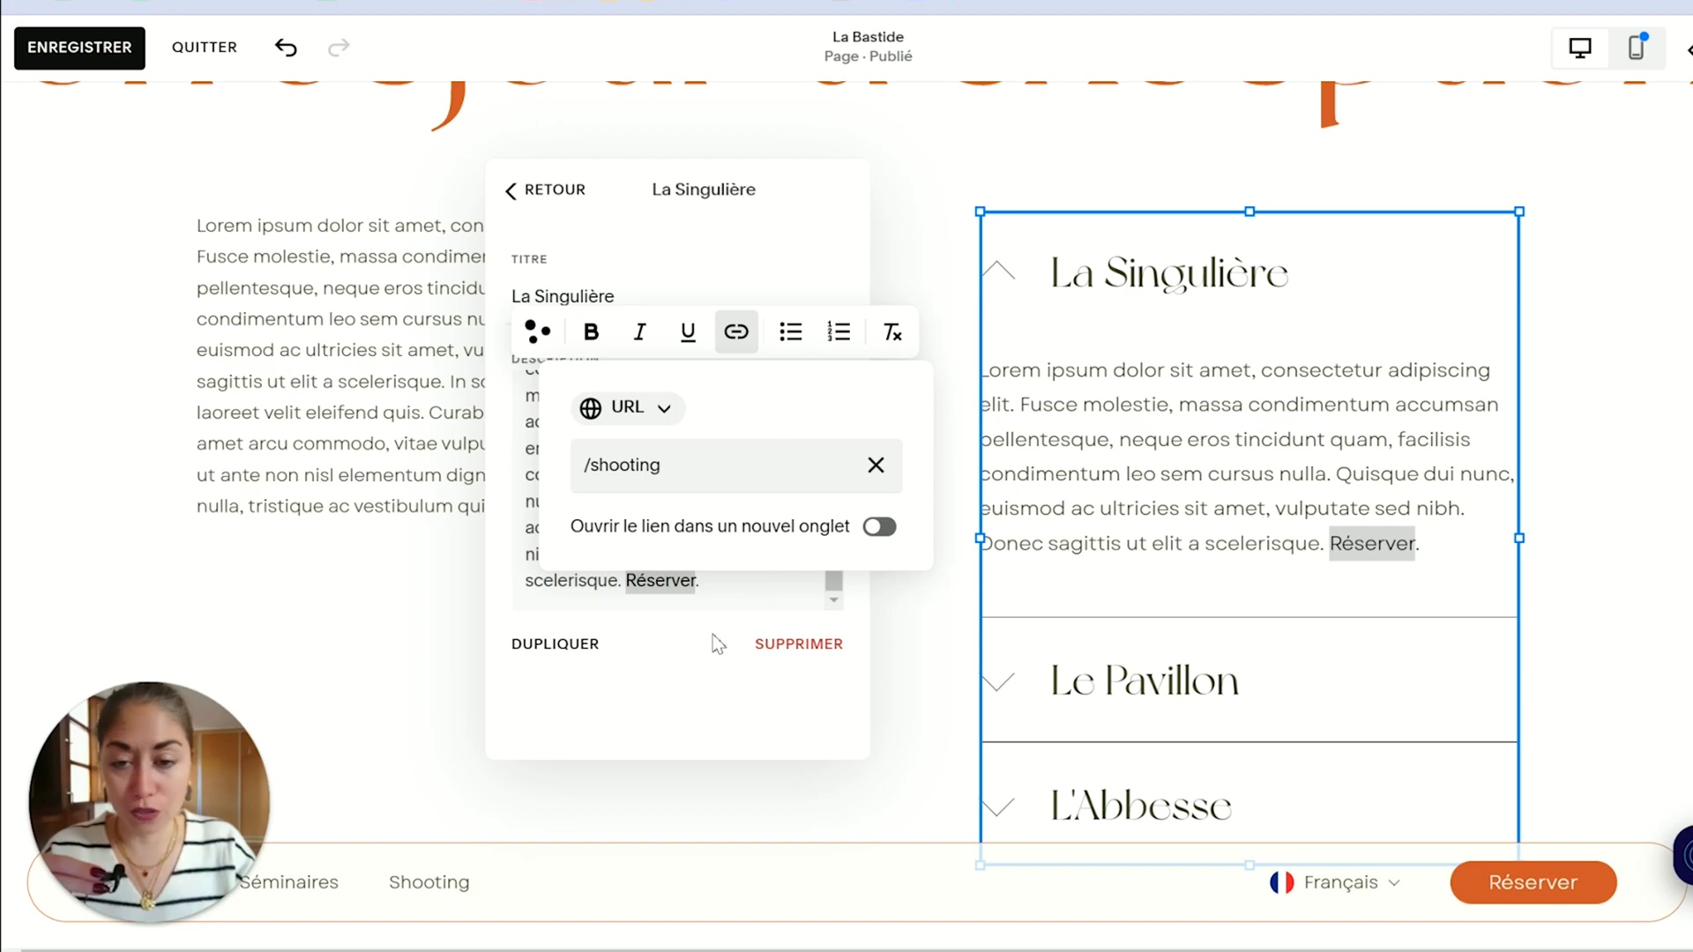
left_click(520, 588)
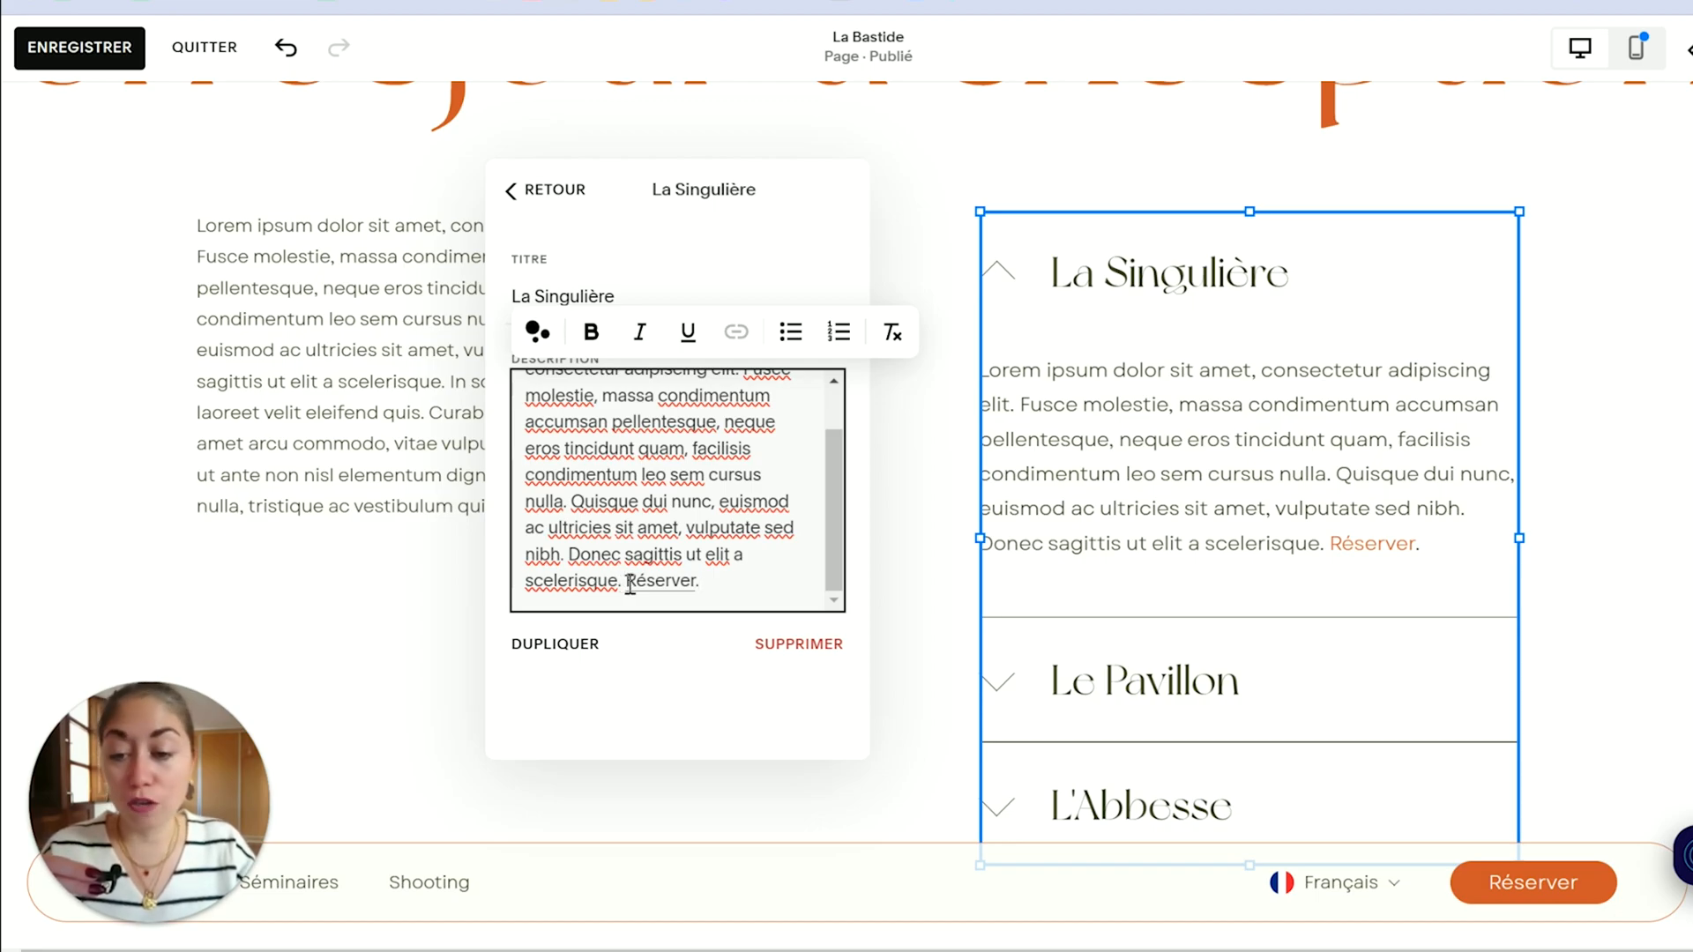
Step: Underline the linked word "Réserver" in the La Singulière description and save the page
left_click_drag(632, 585, 695, 582)
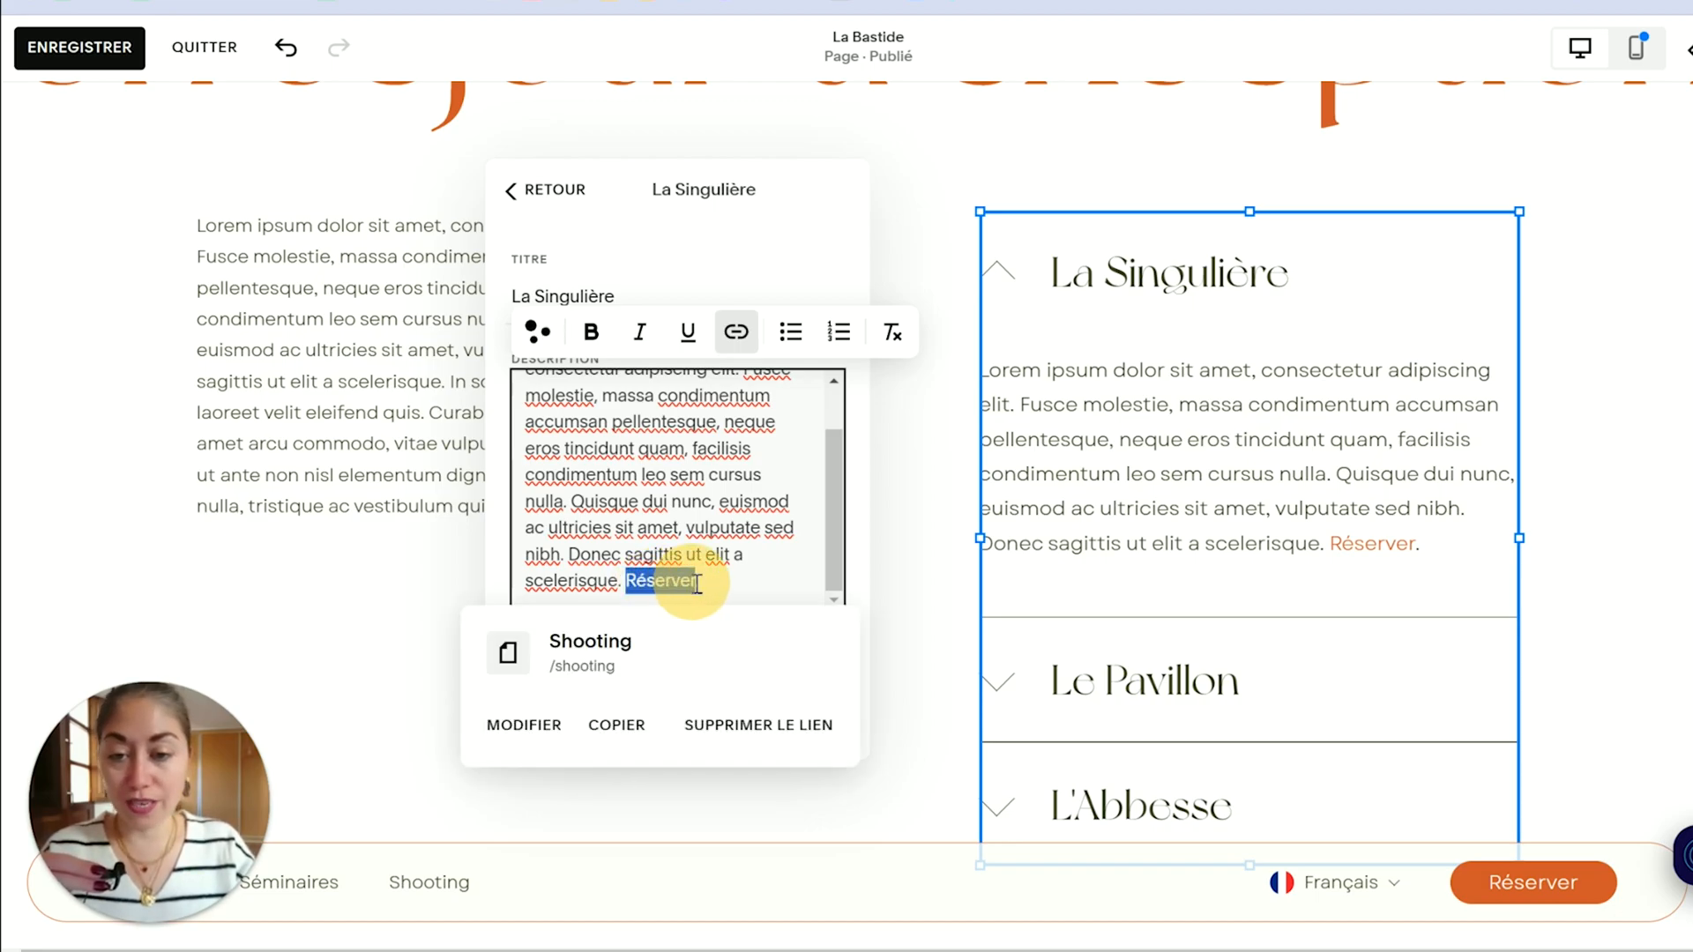
left_click(687, 333)
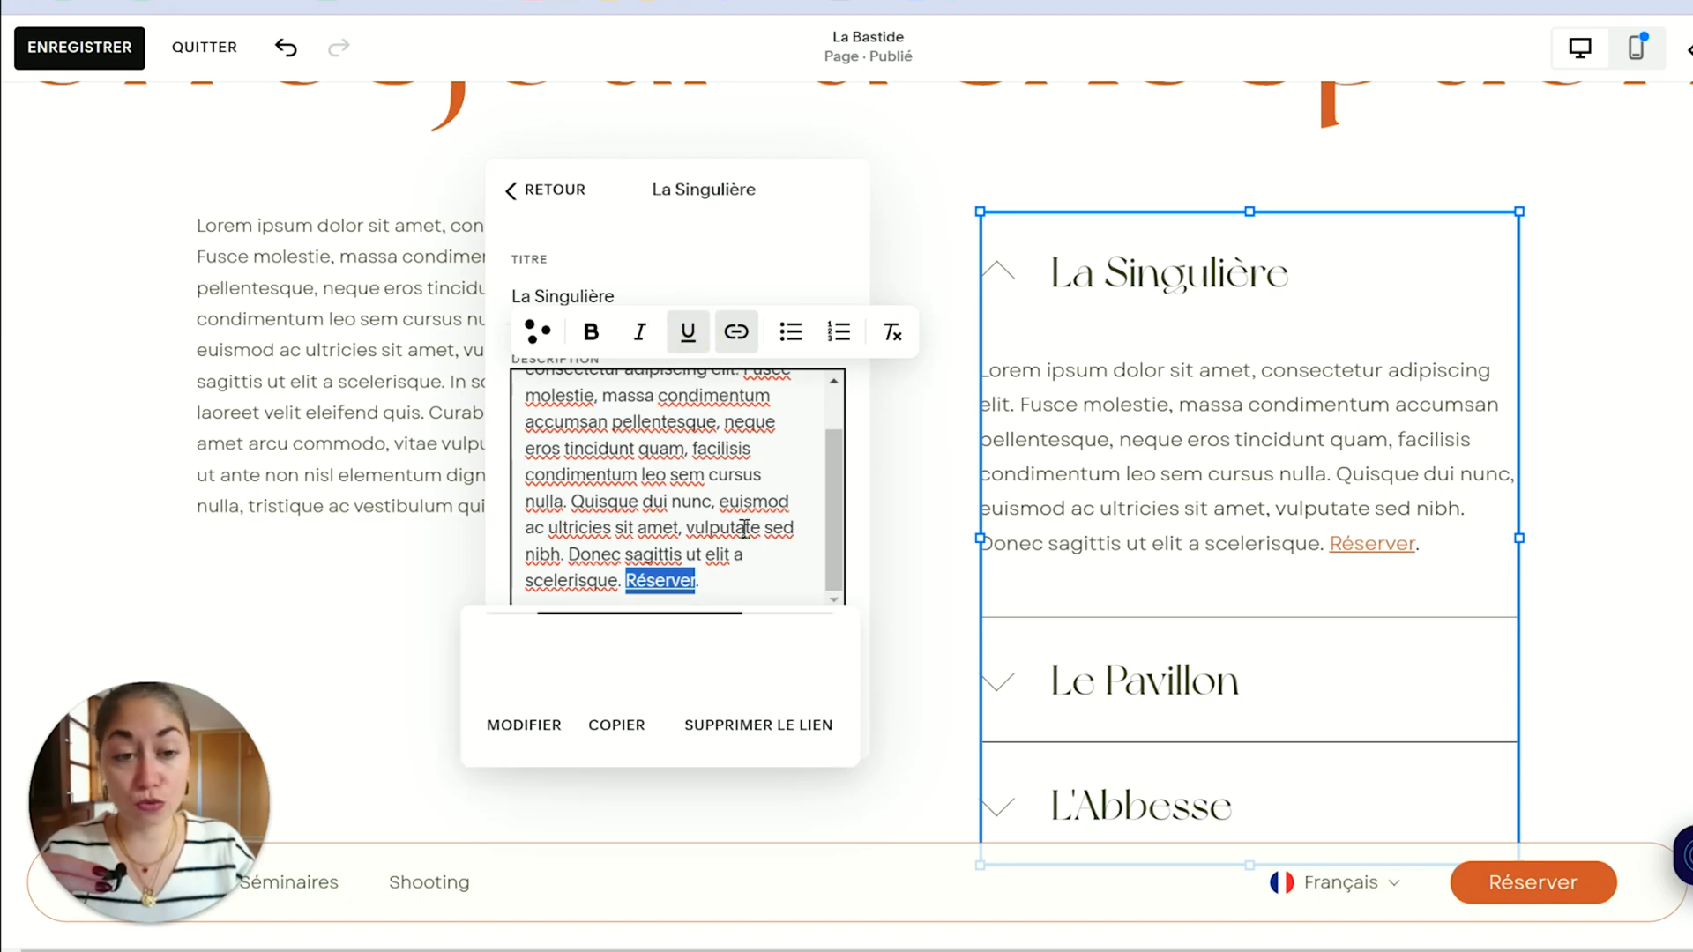
left_click(1245, 602)
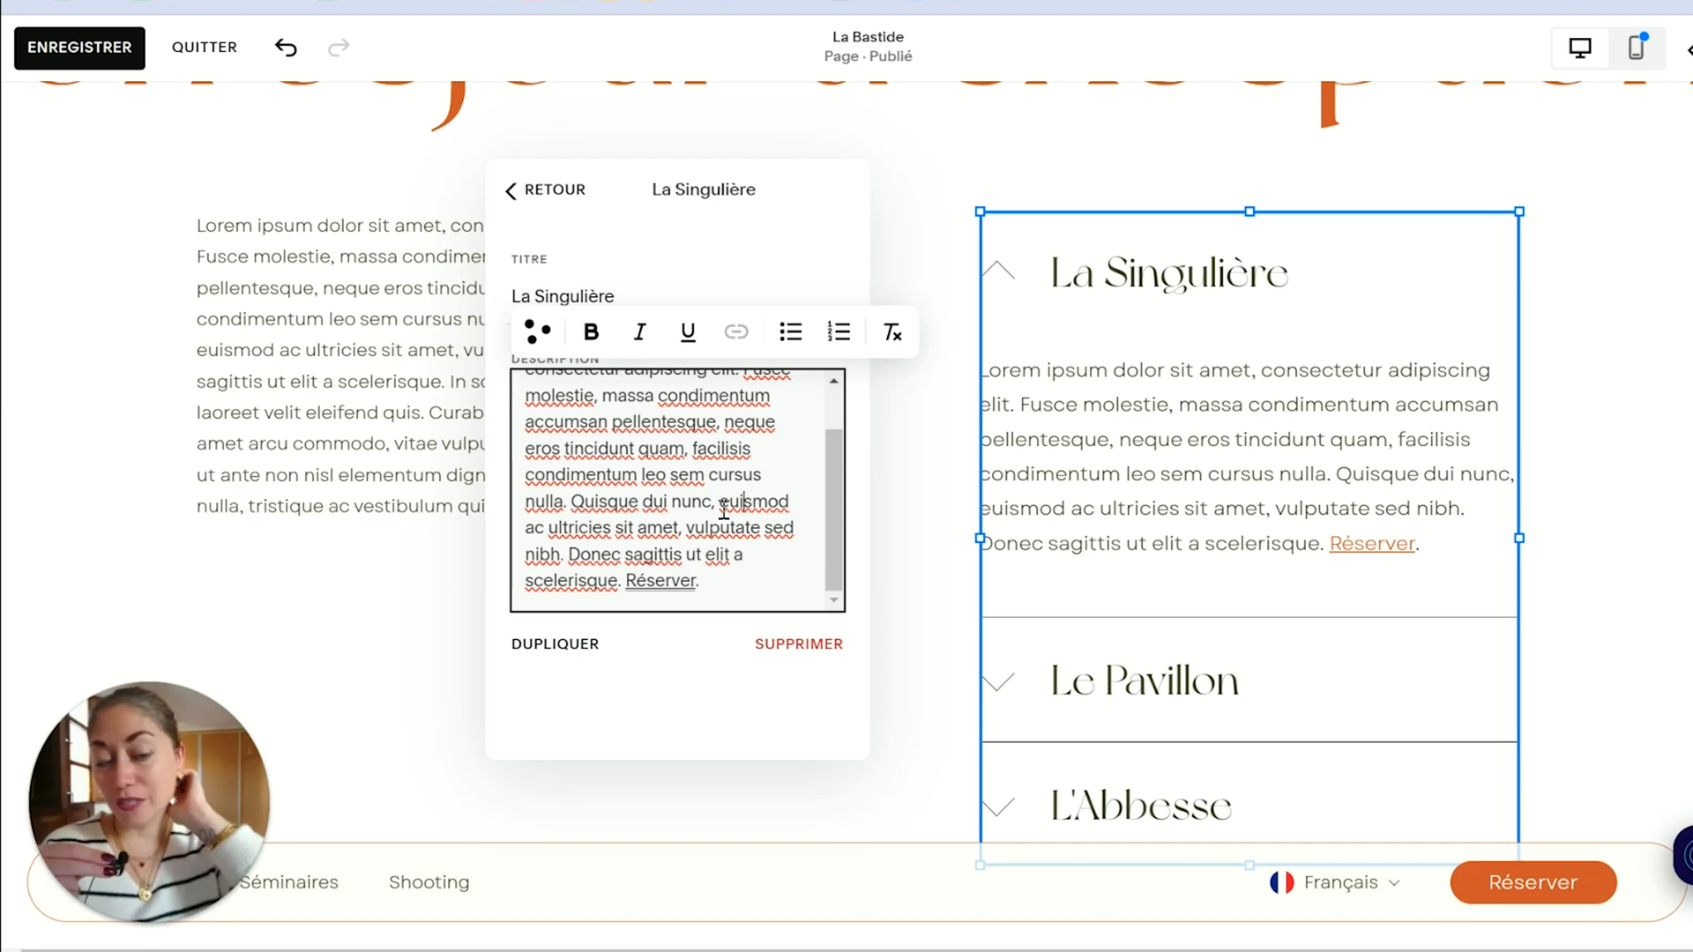
left_click(529, 192)
left_click(102, 71)
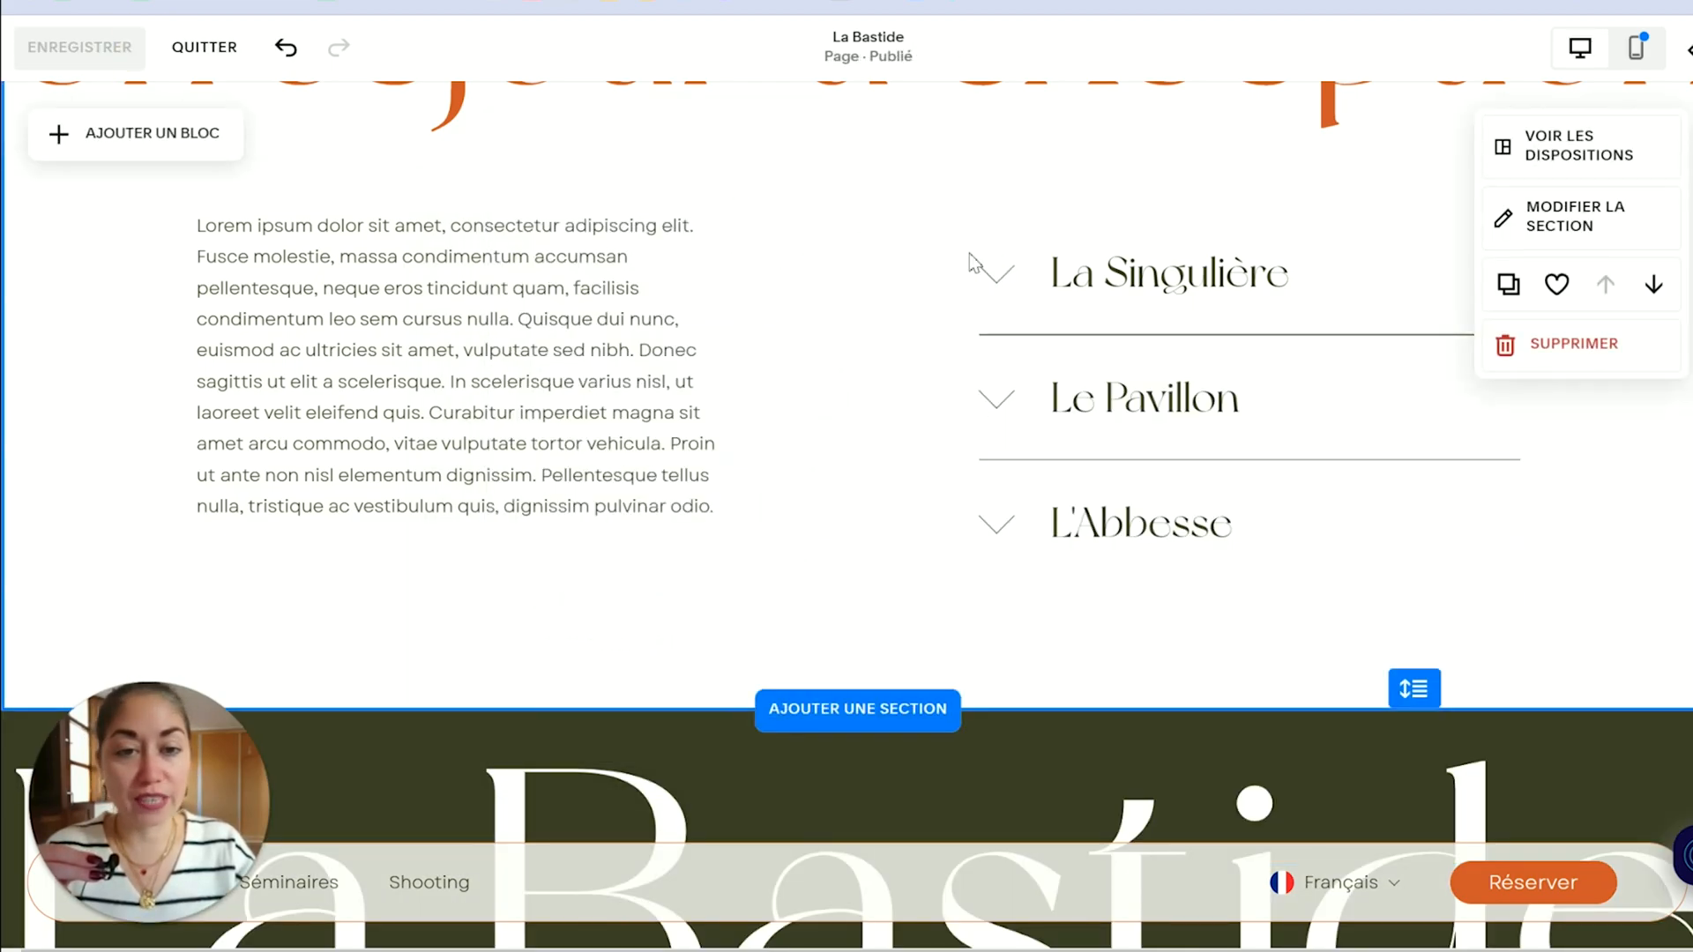
Step: Have the accordion's first item expanded by default and deselect the block to check it on the page
left_click(1080, 280)
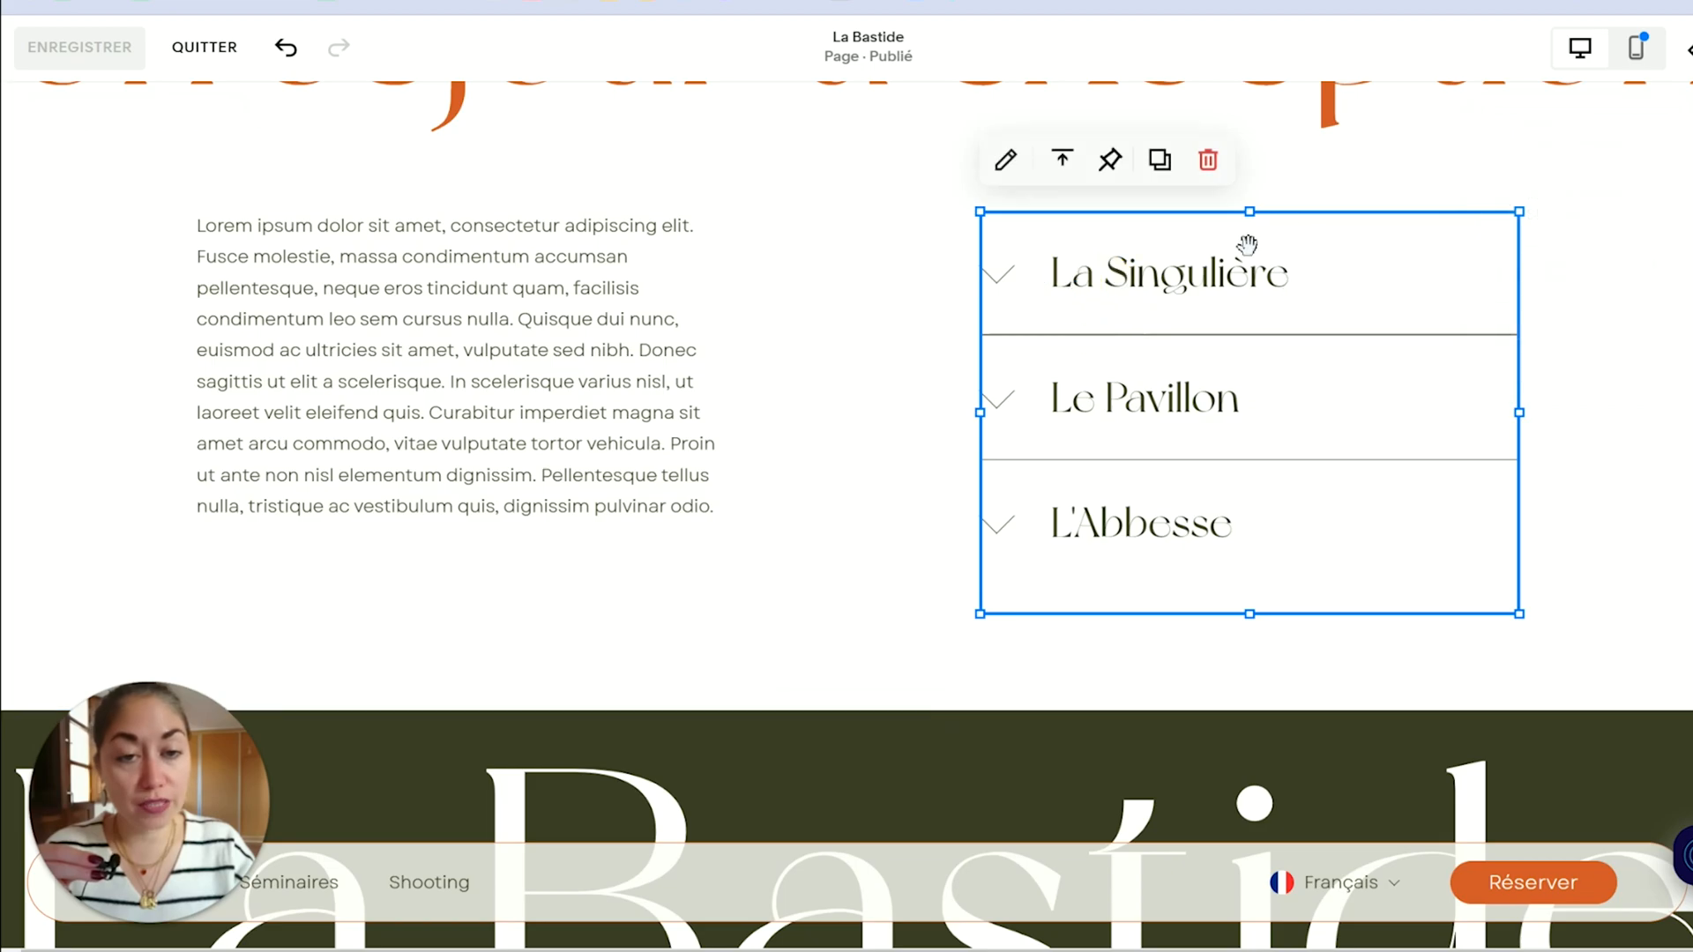
left_click(1010, 163)
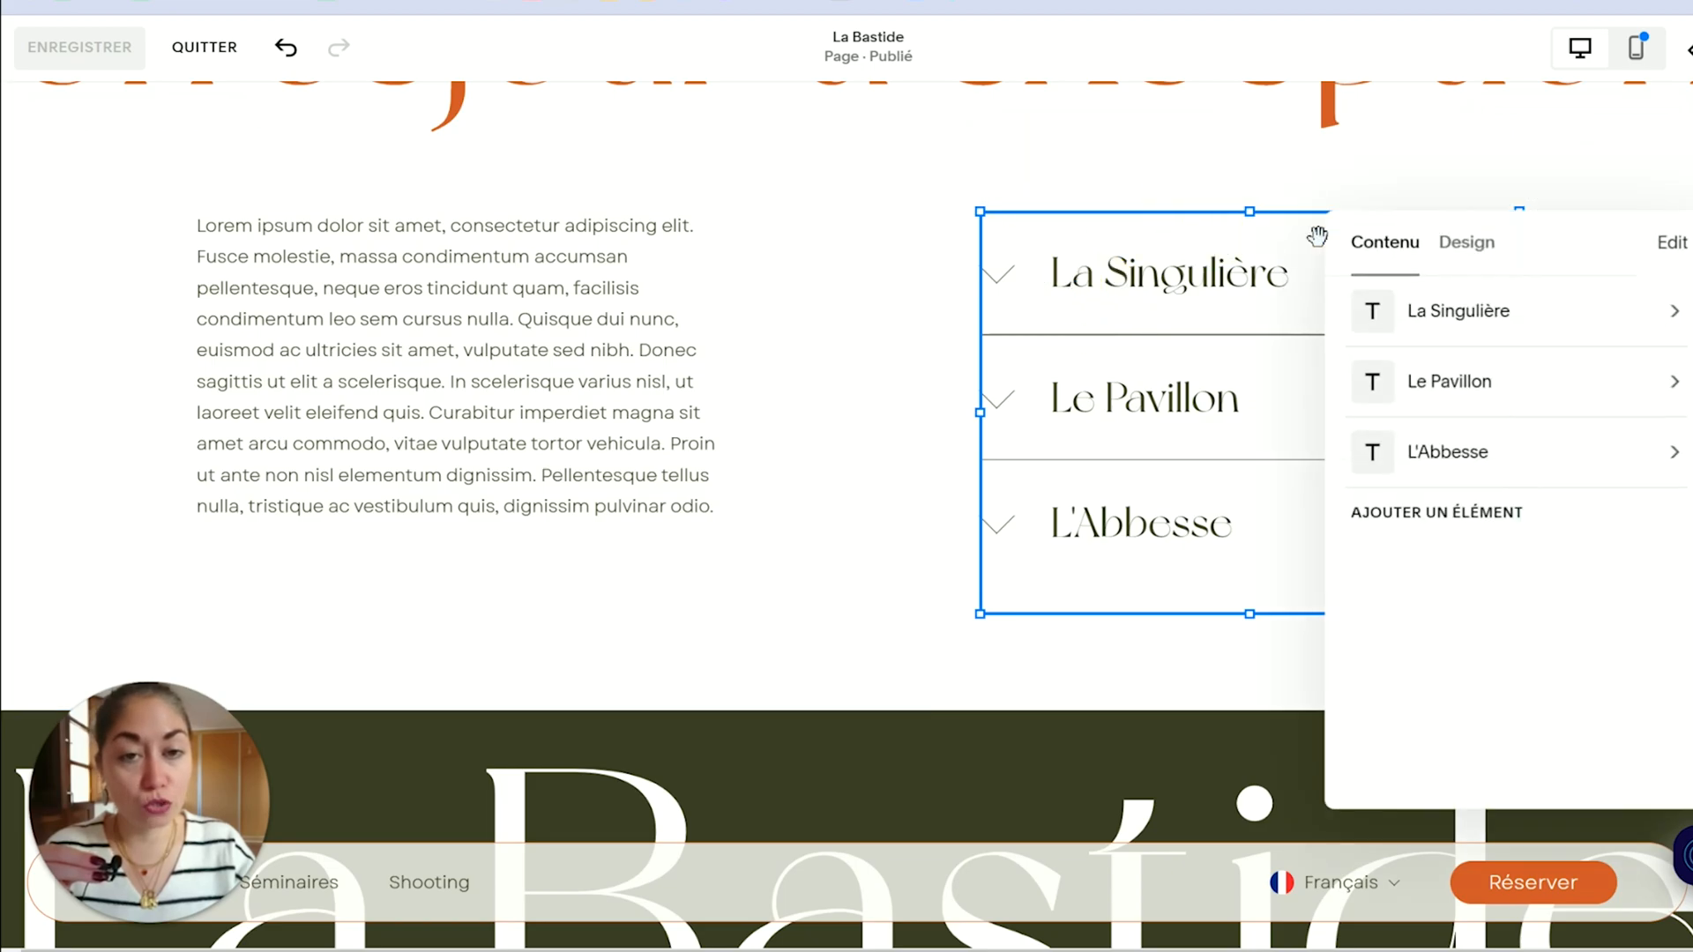
left_click(1481, 243)
left_click_drag(1508, 226, 815, 295)
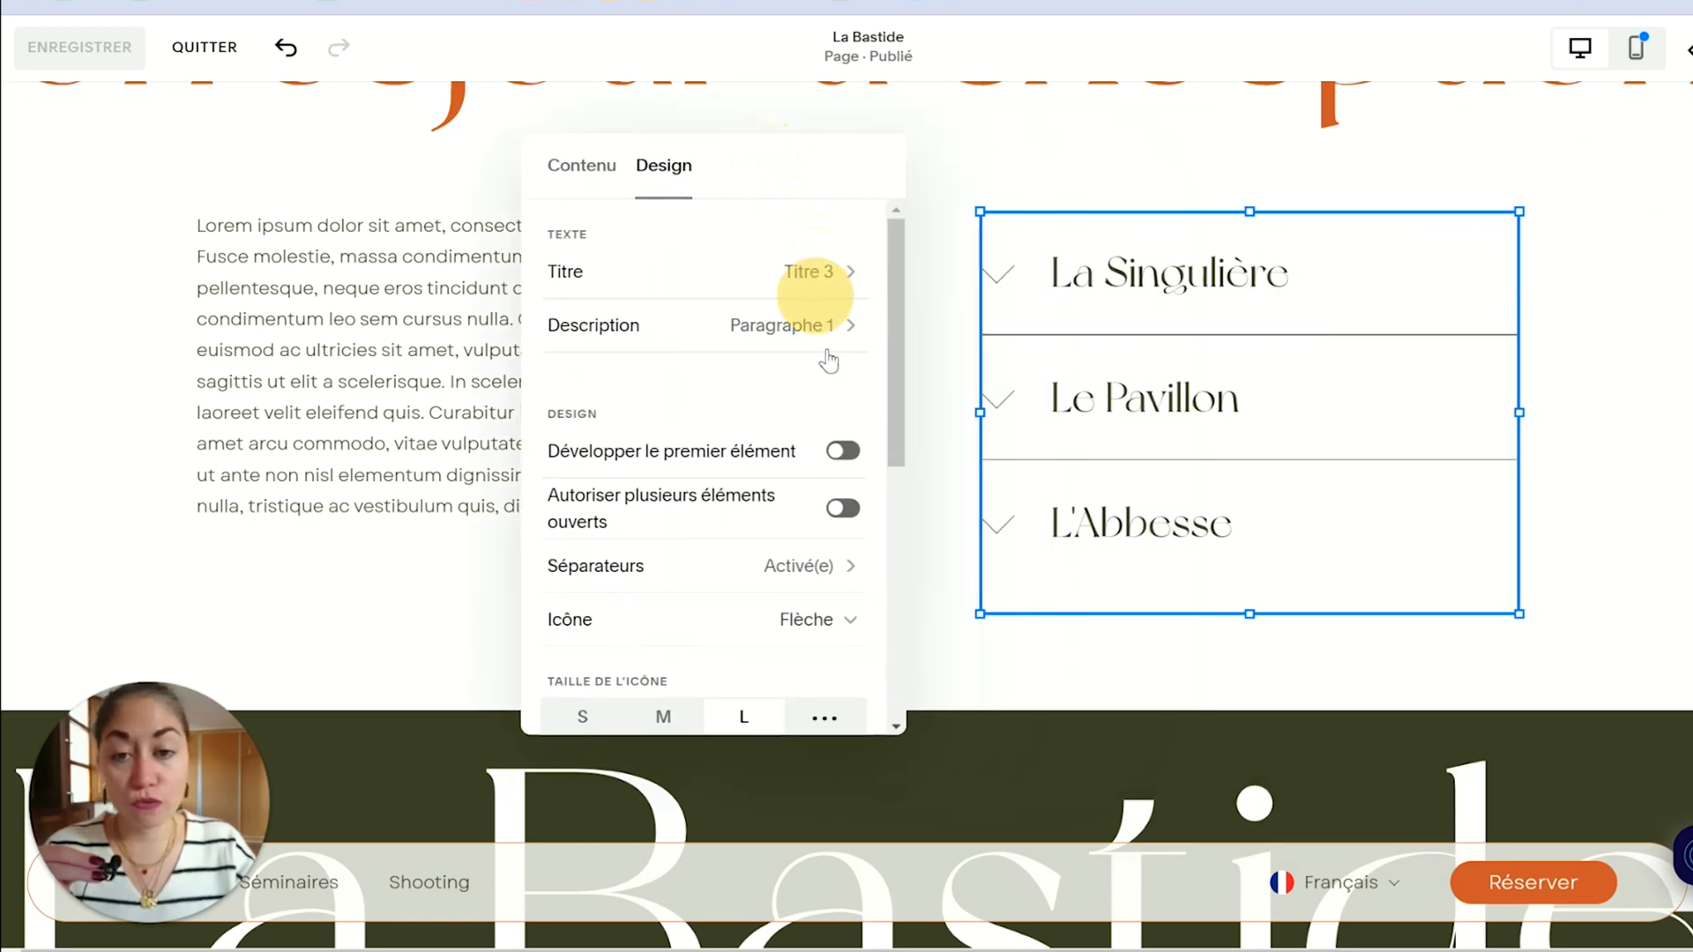
left_click(842, 450)
left_click(1581, 405)
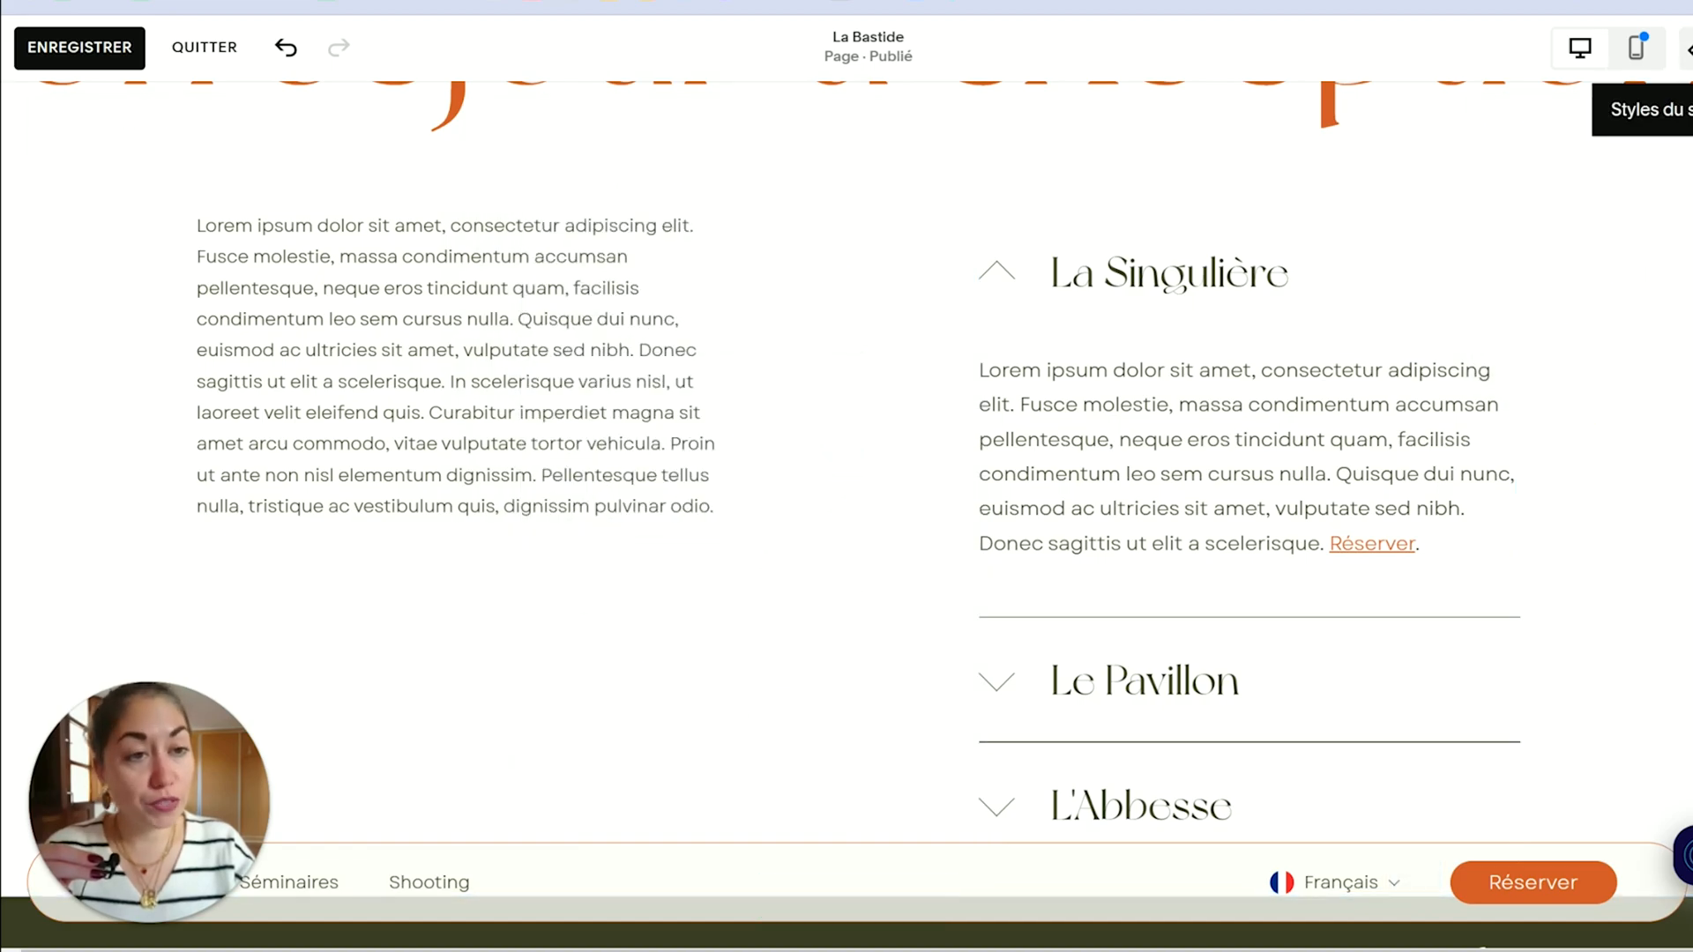
Step: Open the site's Plus clair 1 colour theme for editing and narrow its colours to those of the accordion block
left_click(1686, 49)
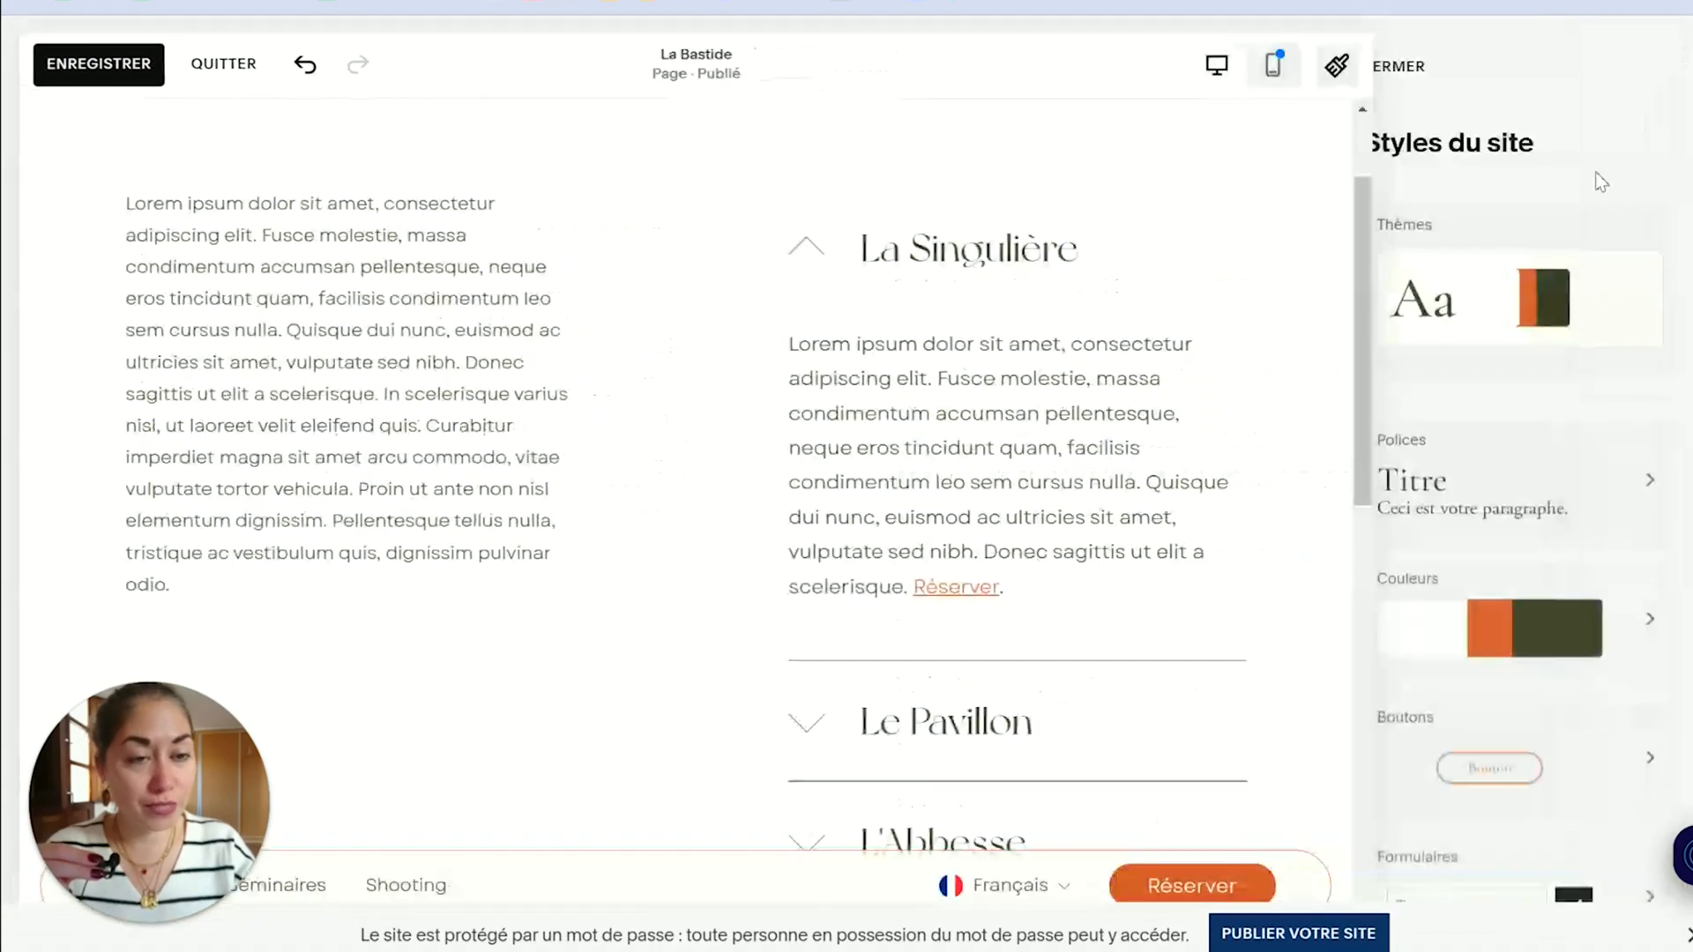
left_click(1661, 623)
left_click_drag(1312, 381, 1320, 318)
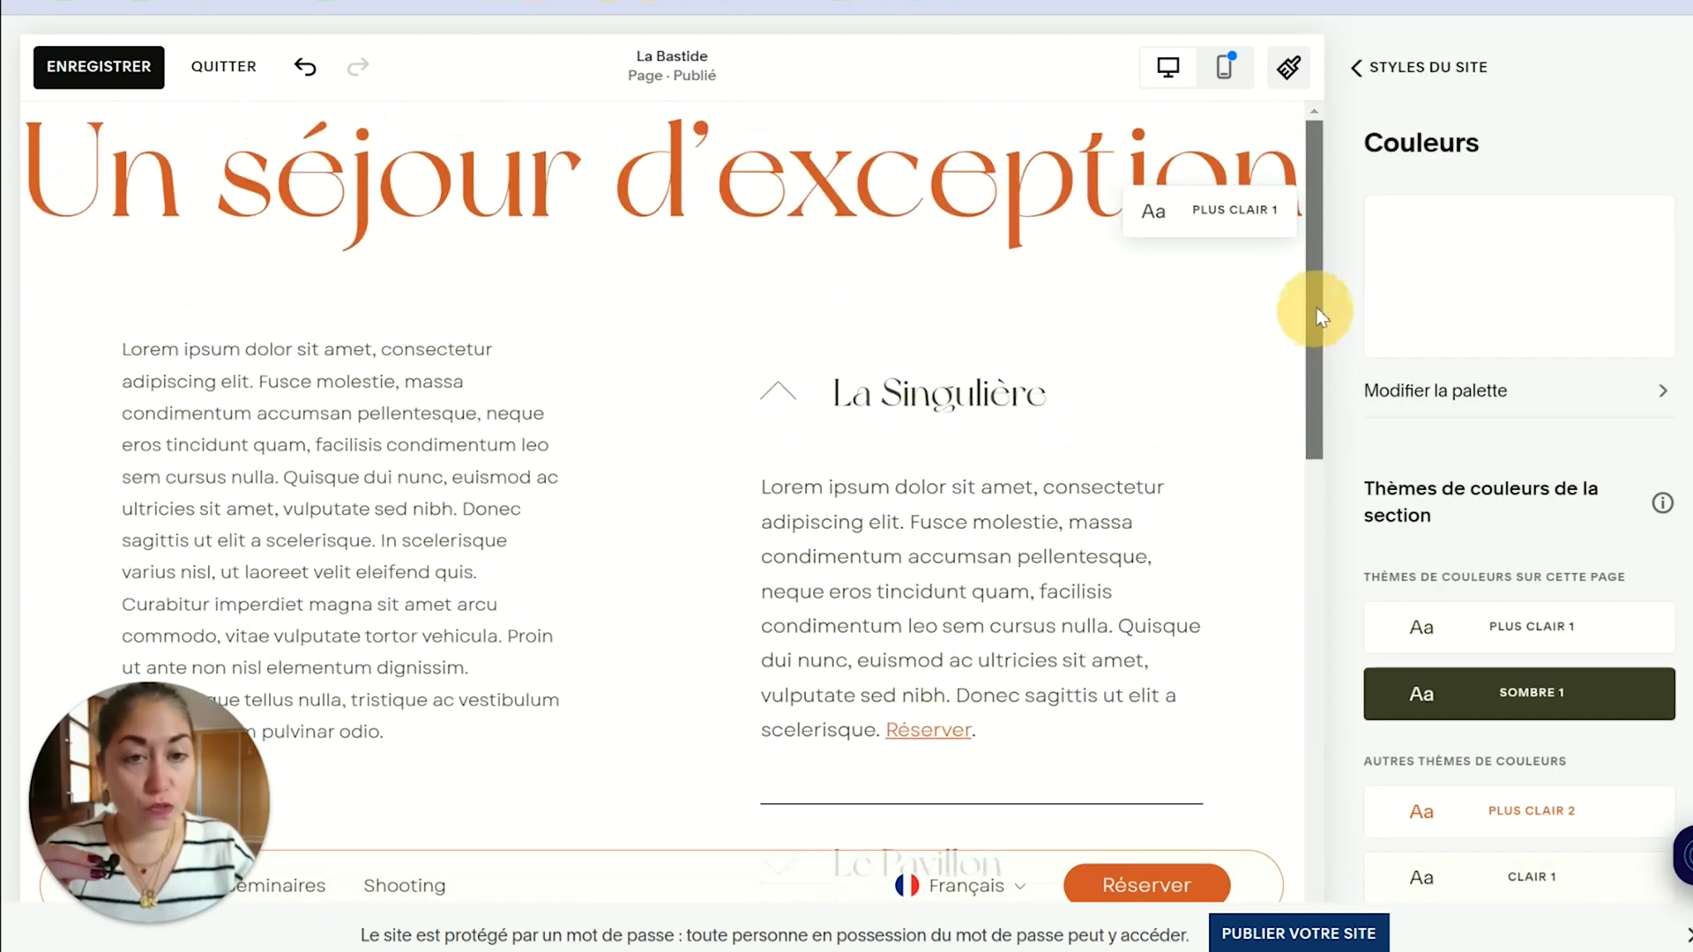
left_click(1570, 633)
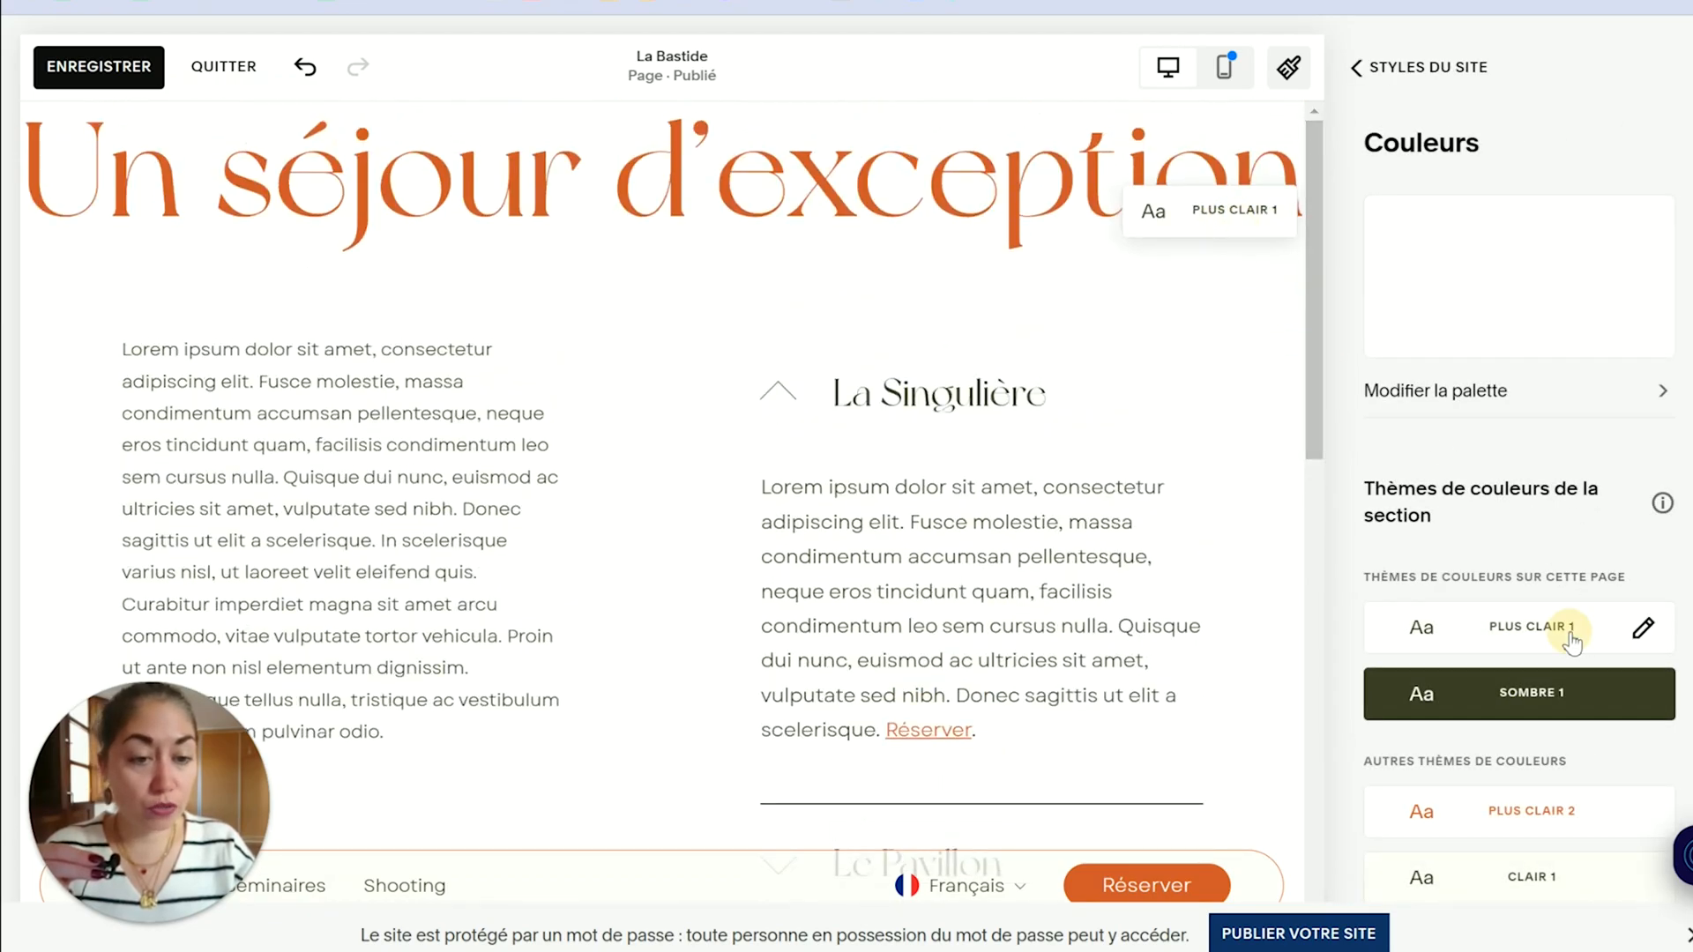
left_click_drag(1312, 313, 1325, 428)
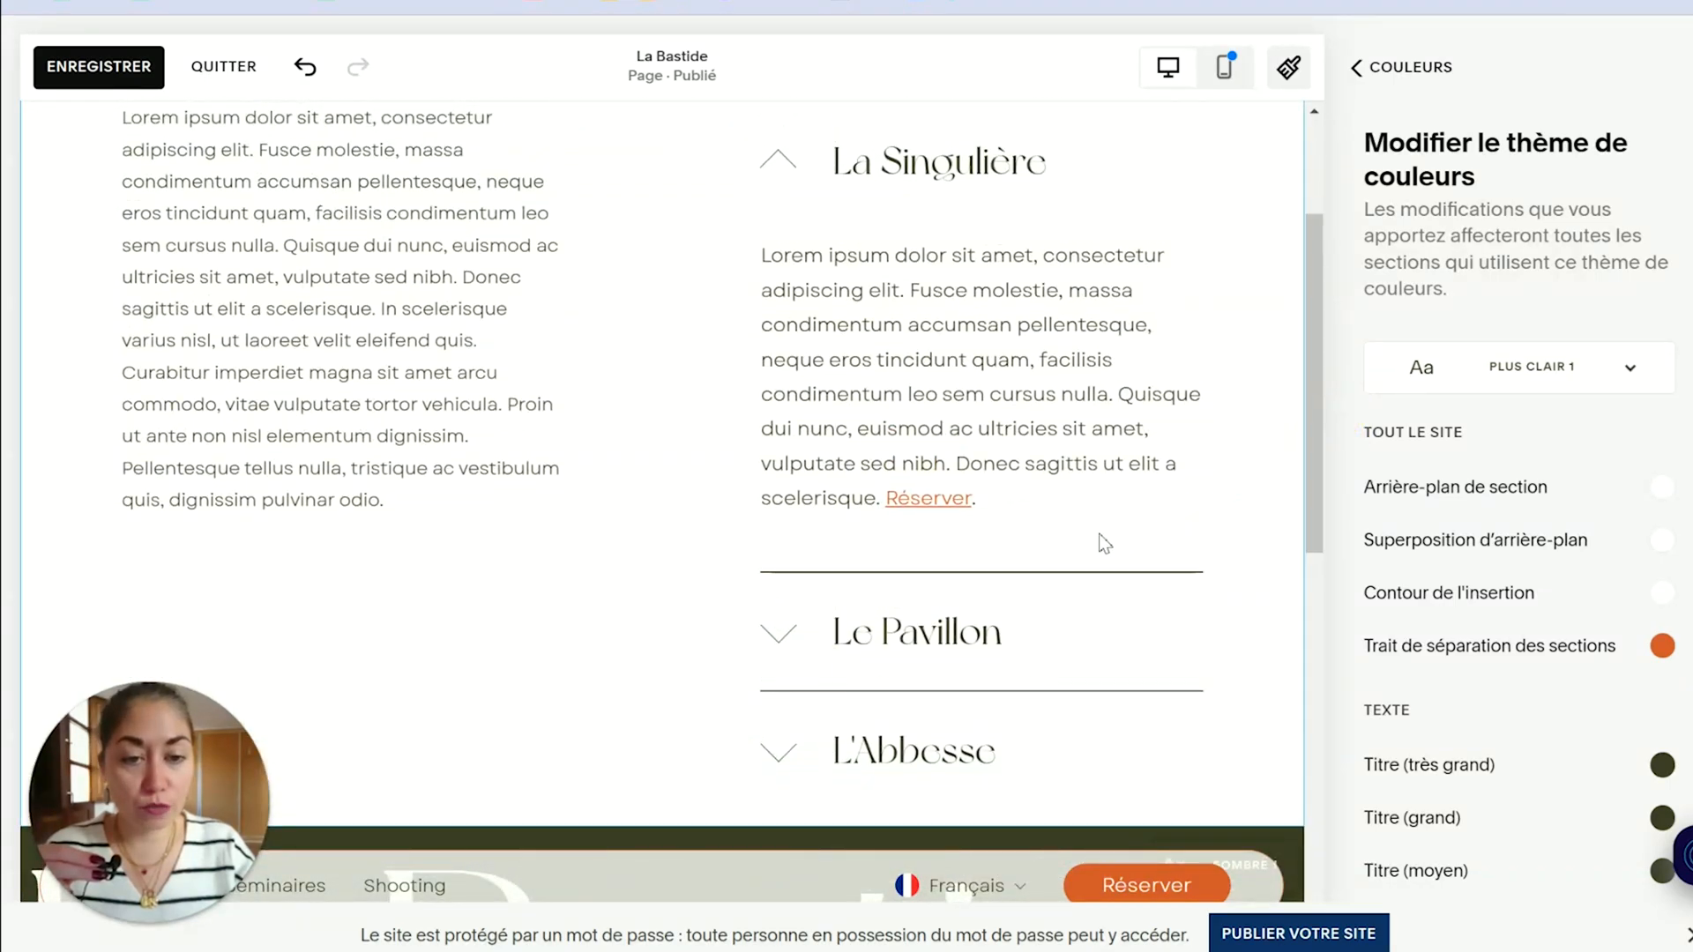
left_click(1037, 394)
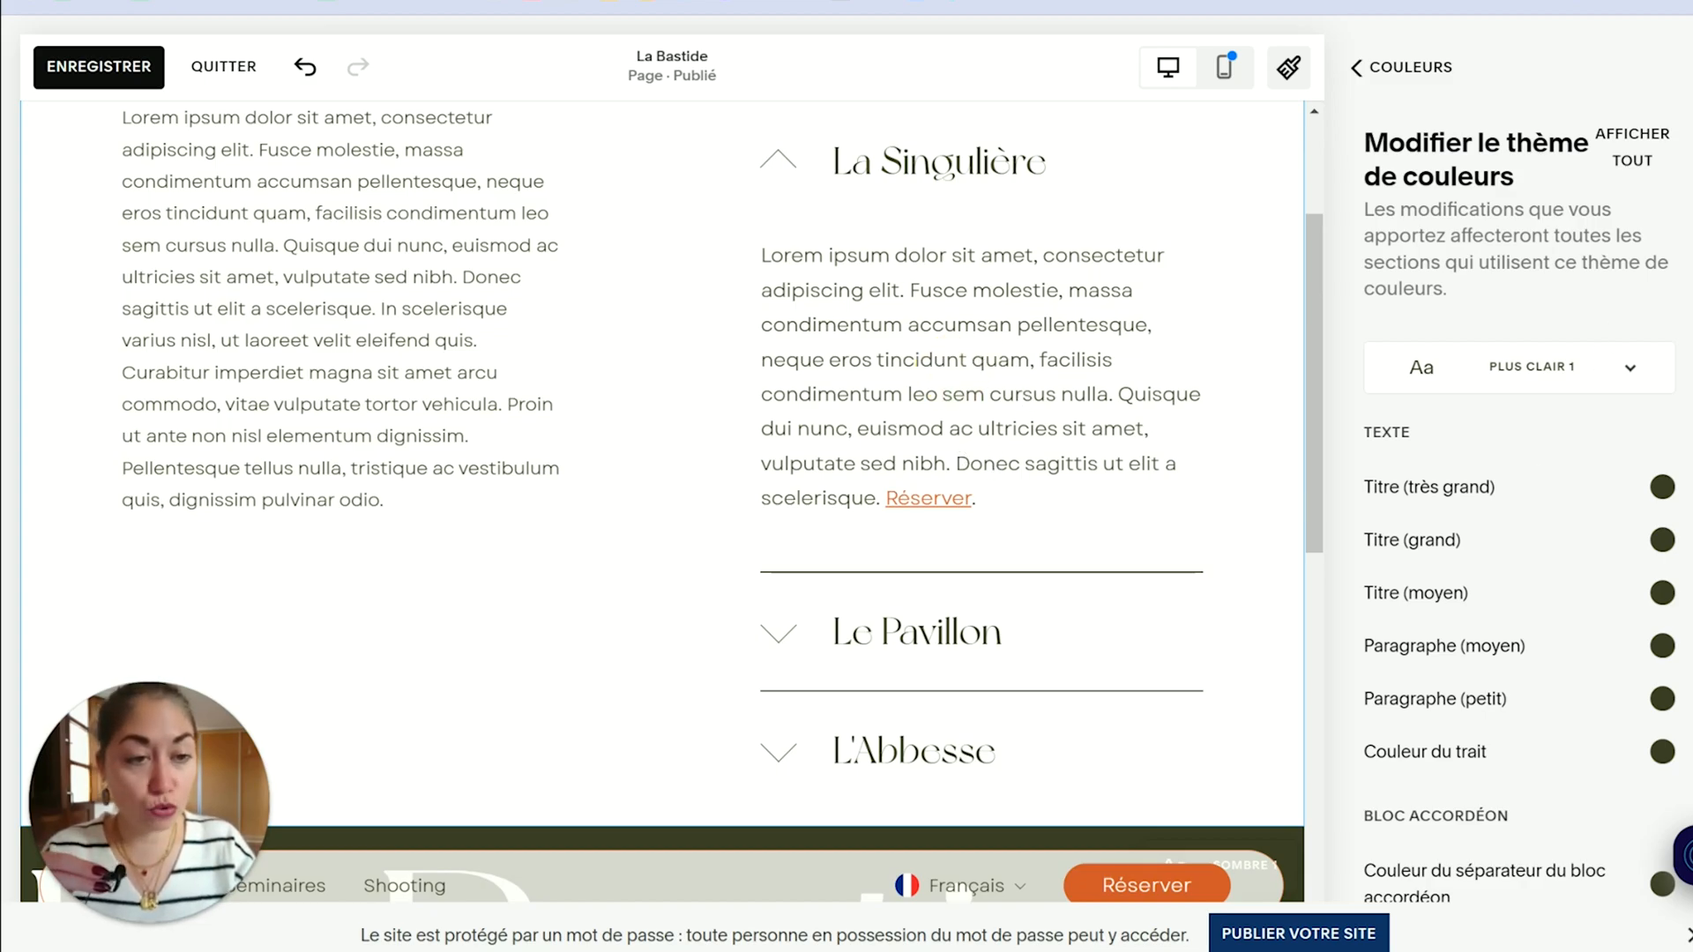
Step: Set the theme's accordion separator colour and accordion icon colour to the palette's orange
scroll(1686, 467, "down", 4)
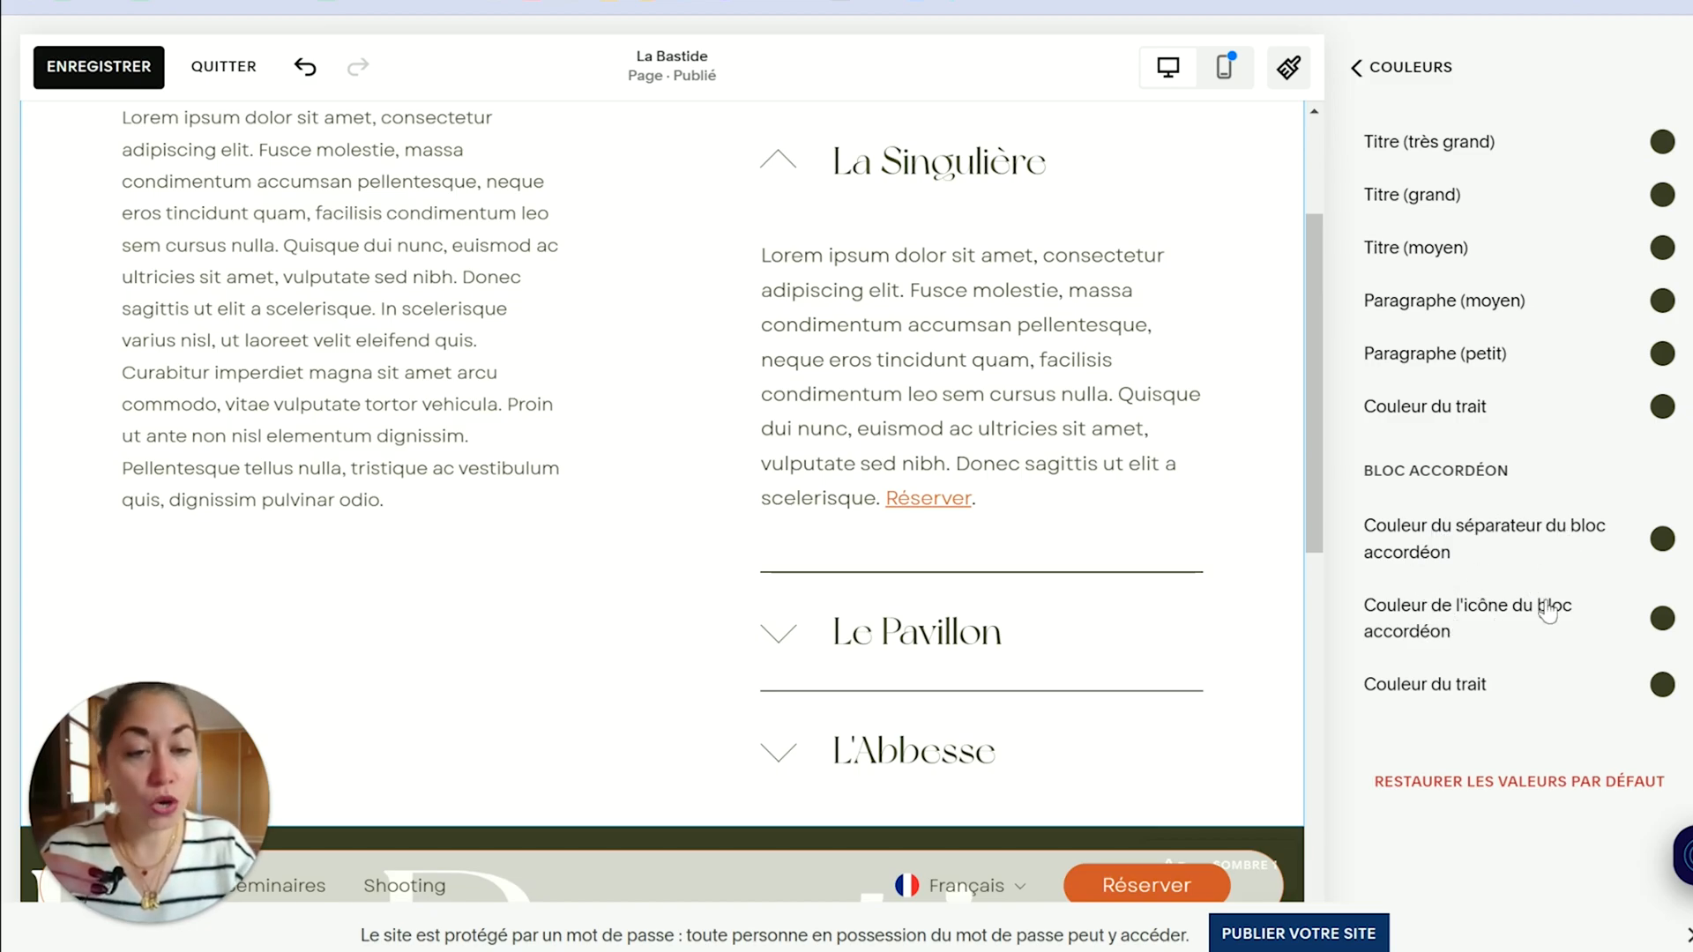
left_click(1663, 539)
left_click(1542, 474)
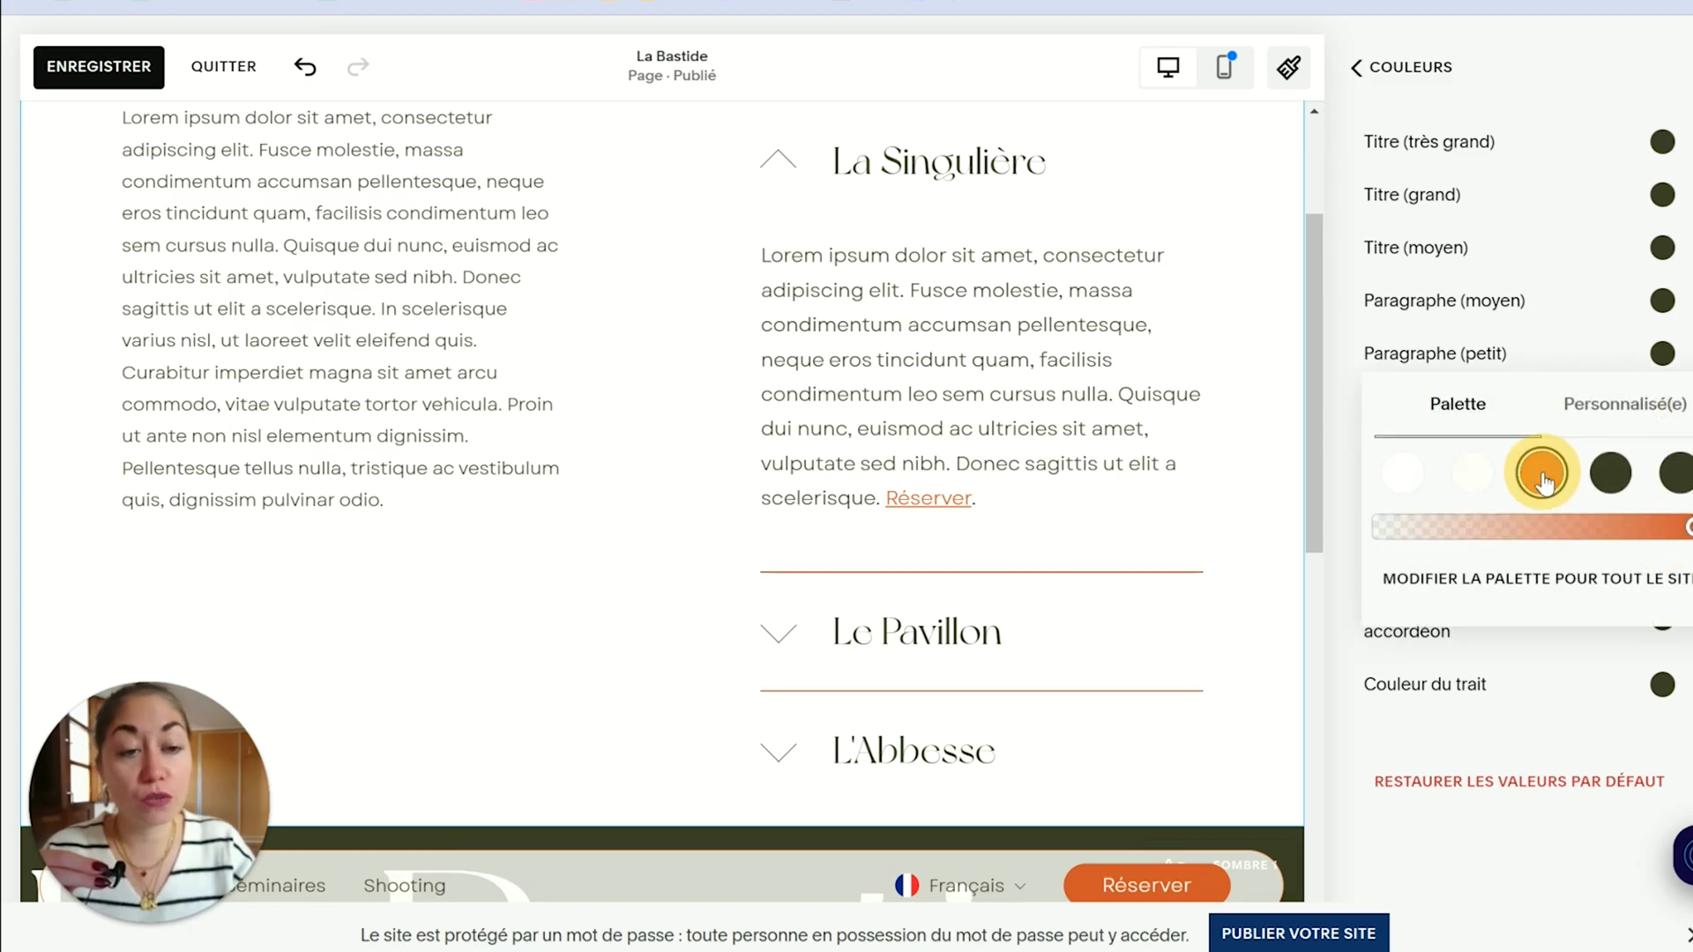
left_click(1339, 490)
left_click(1663, 618)
left_click(1542, 552)
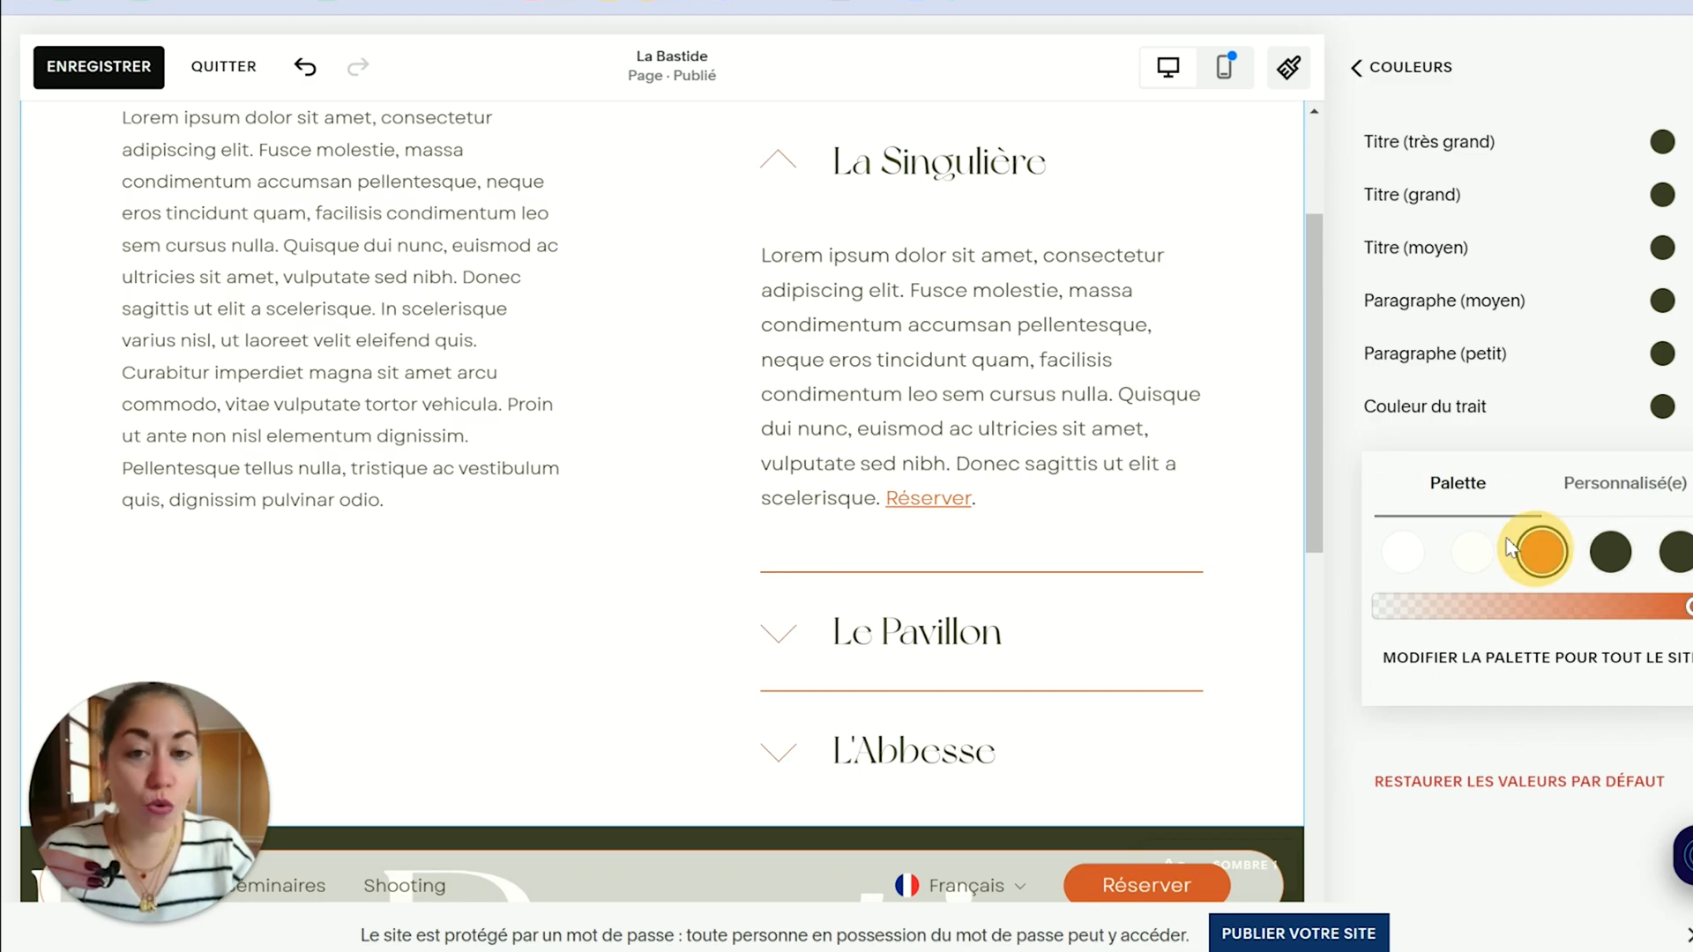
left_click(1336, 525)
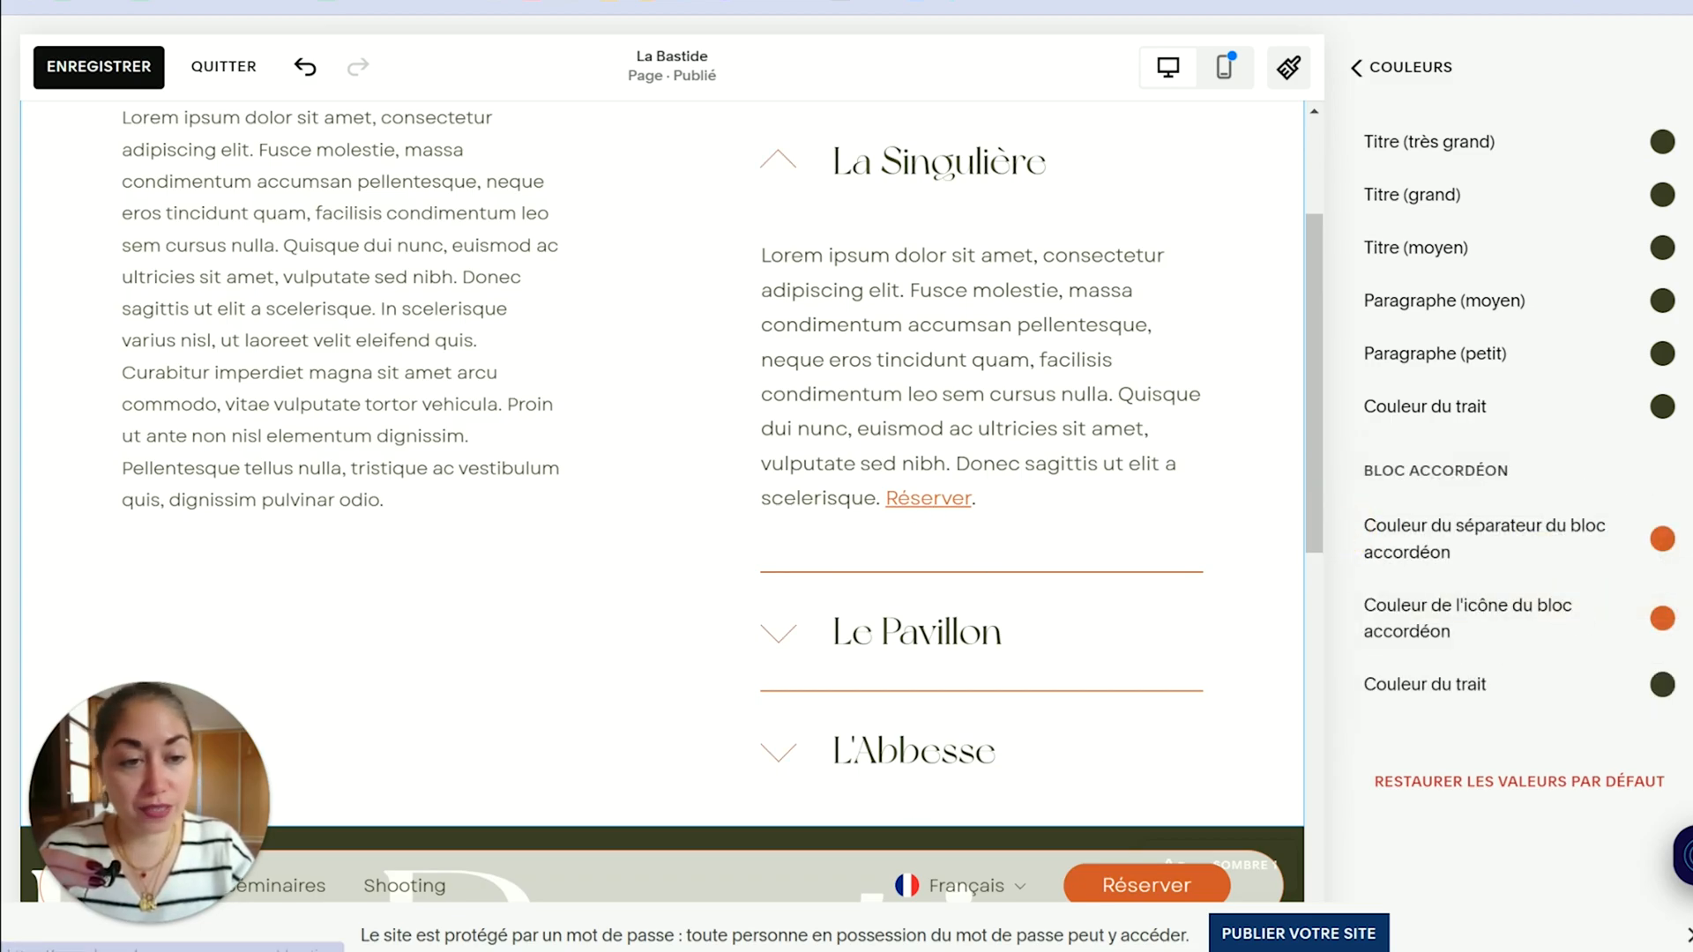
Step: Remove the accordion block filter from the Plus clair 1 theme's colours and bring up its link colours
scroll(1509, 494, "up", 1)
scroll(1510, 493, "up", 2)
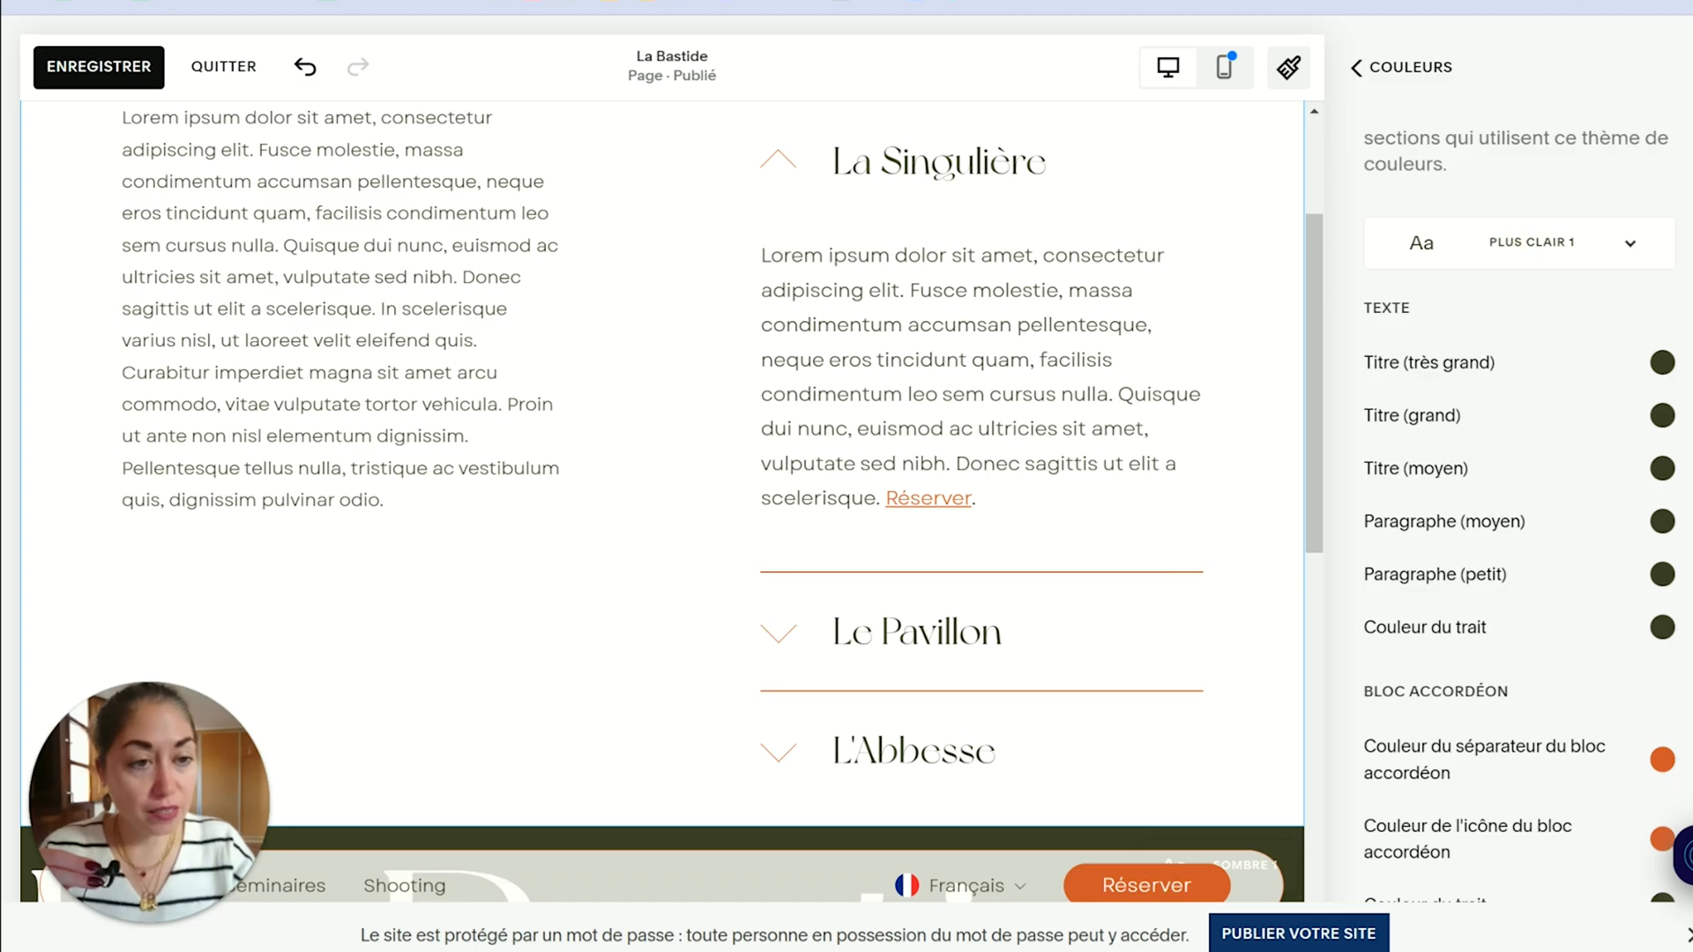
left_click(1632, 146)
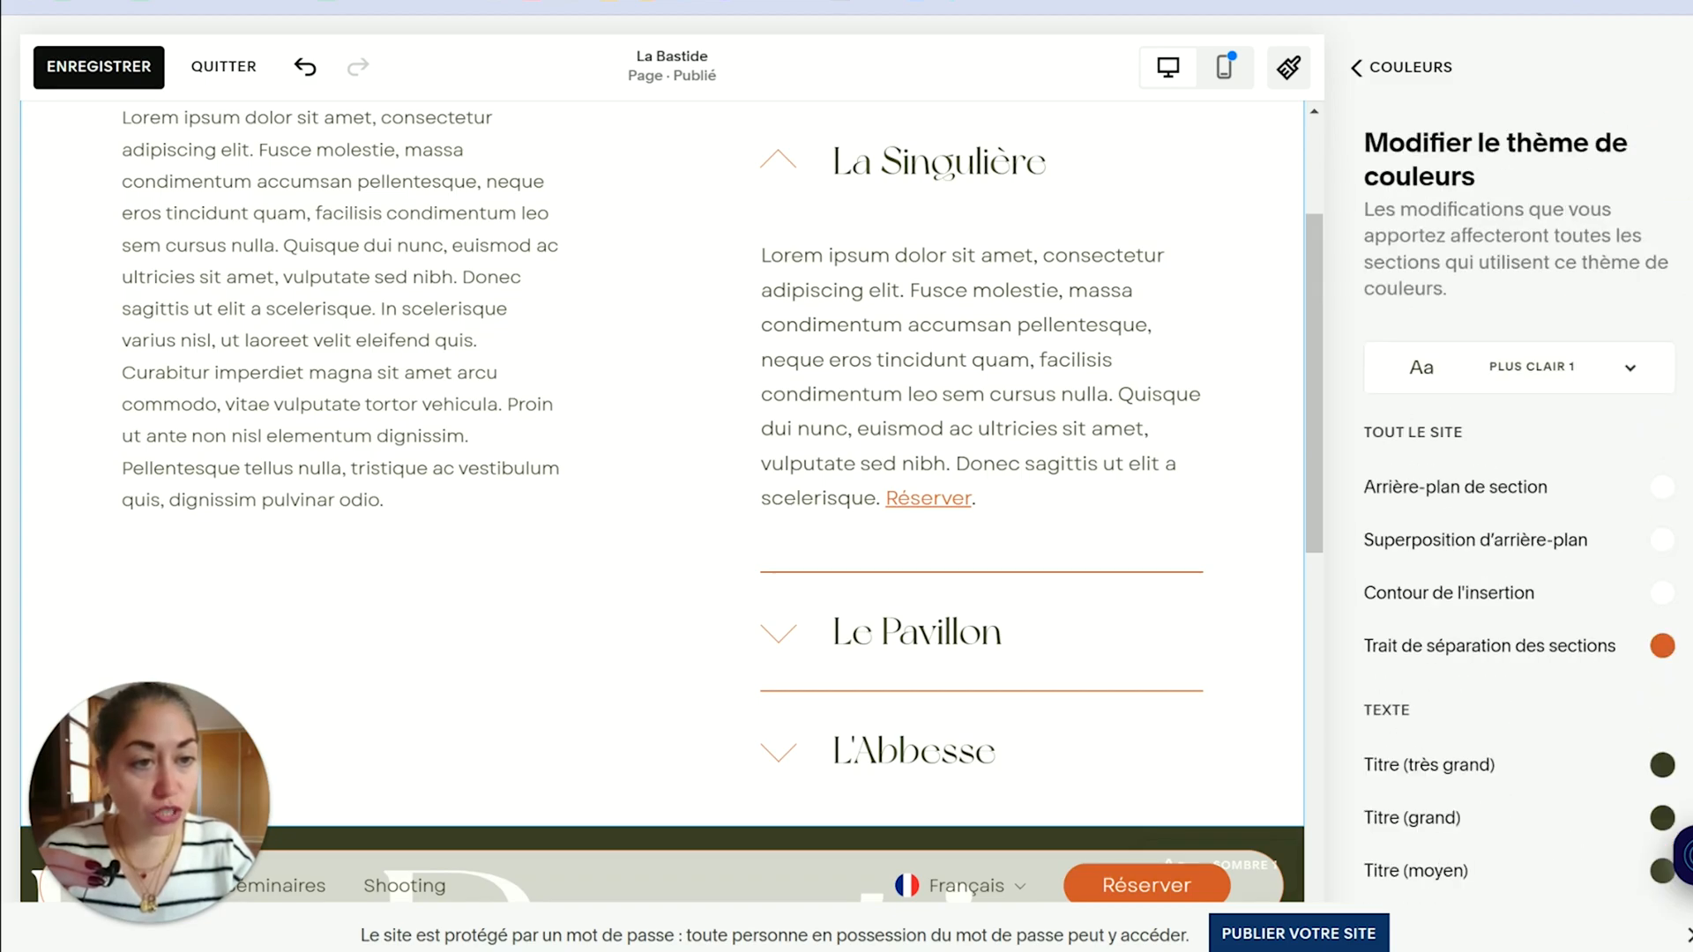
scroll(1519, 512, "down", 8)
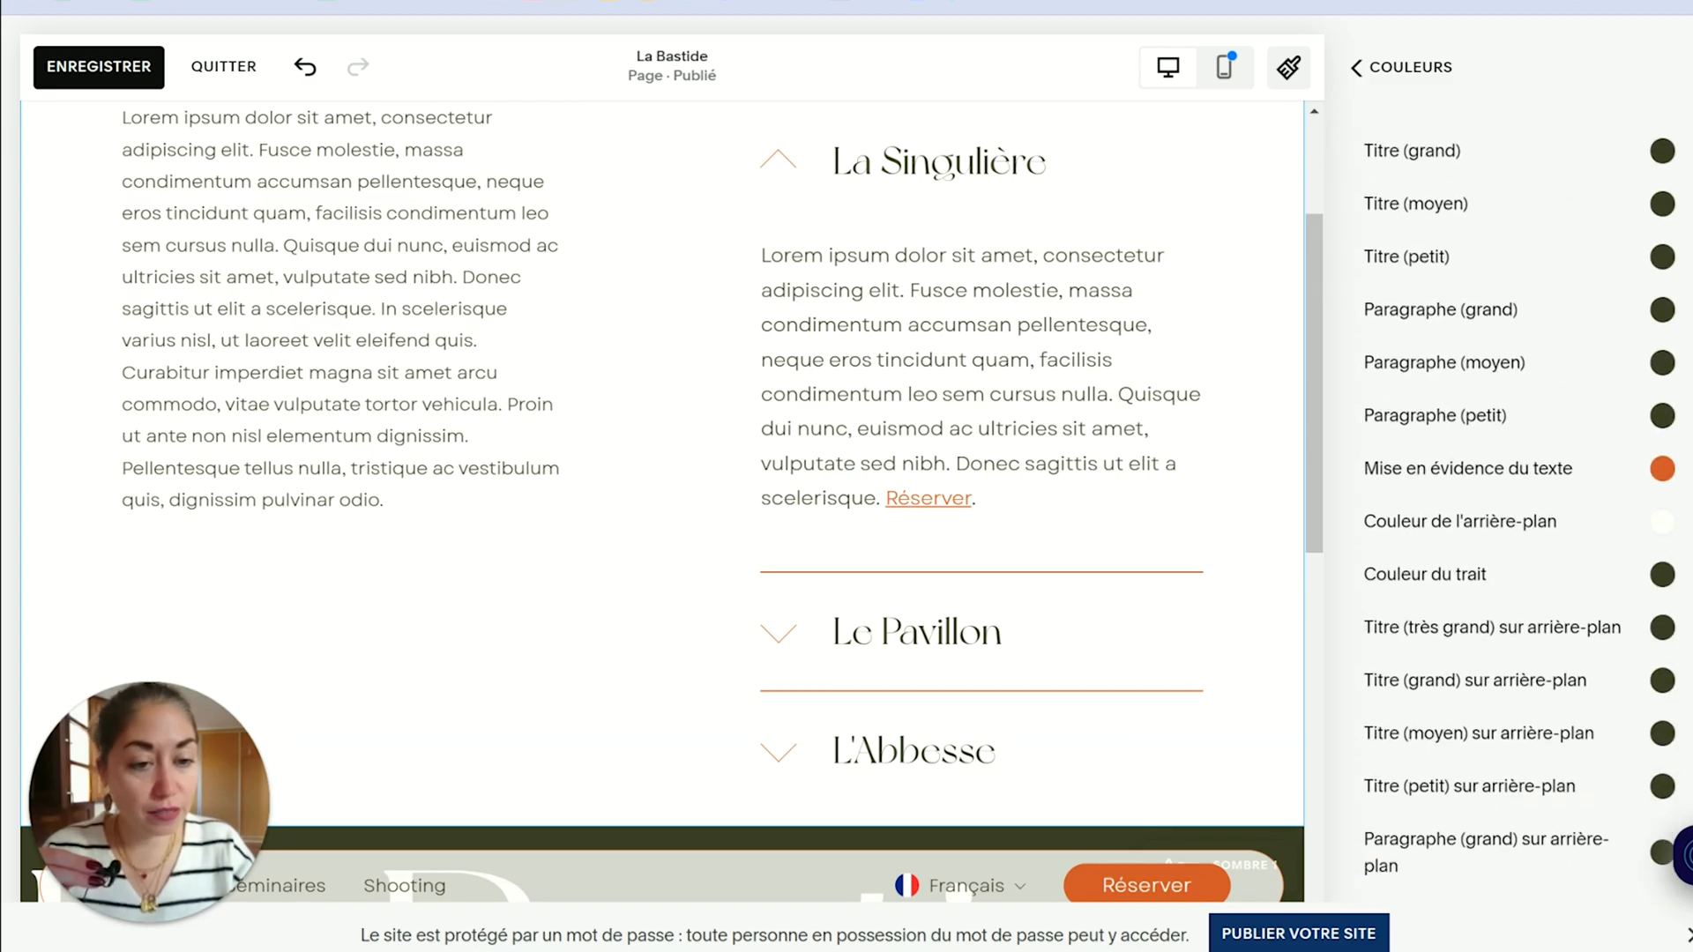
scroll(1519, 498, "down", 4)
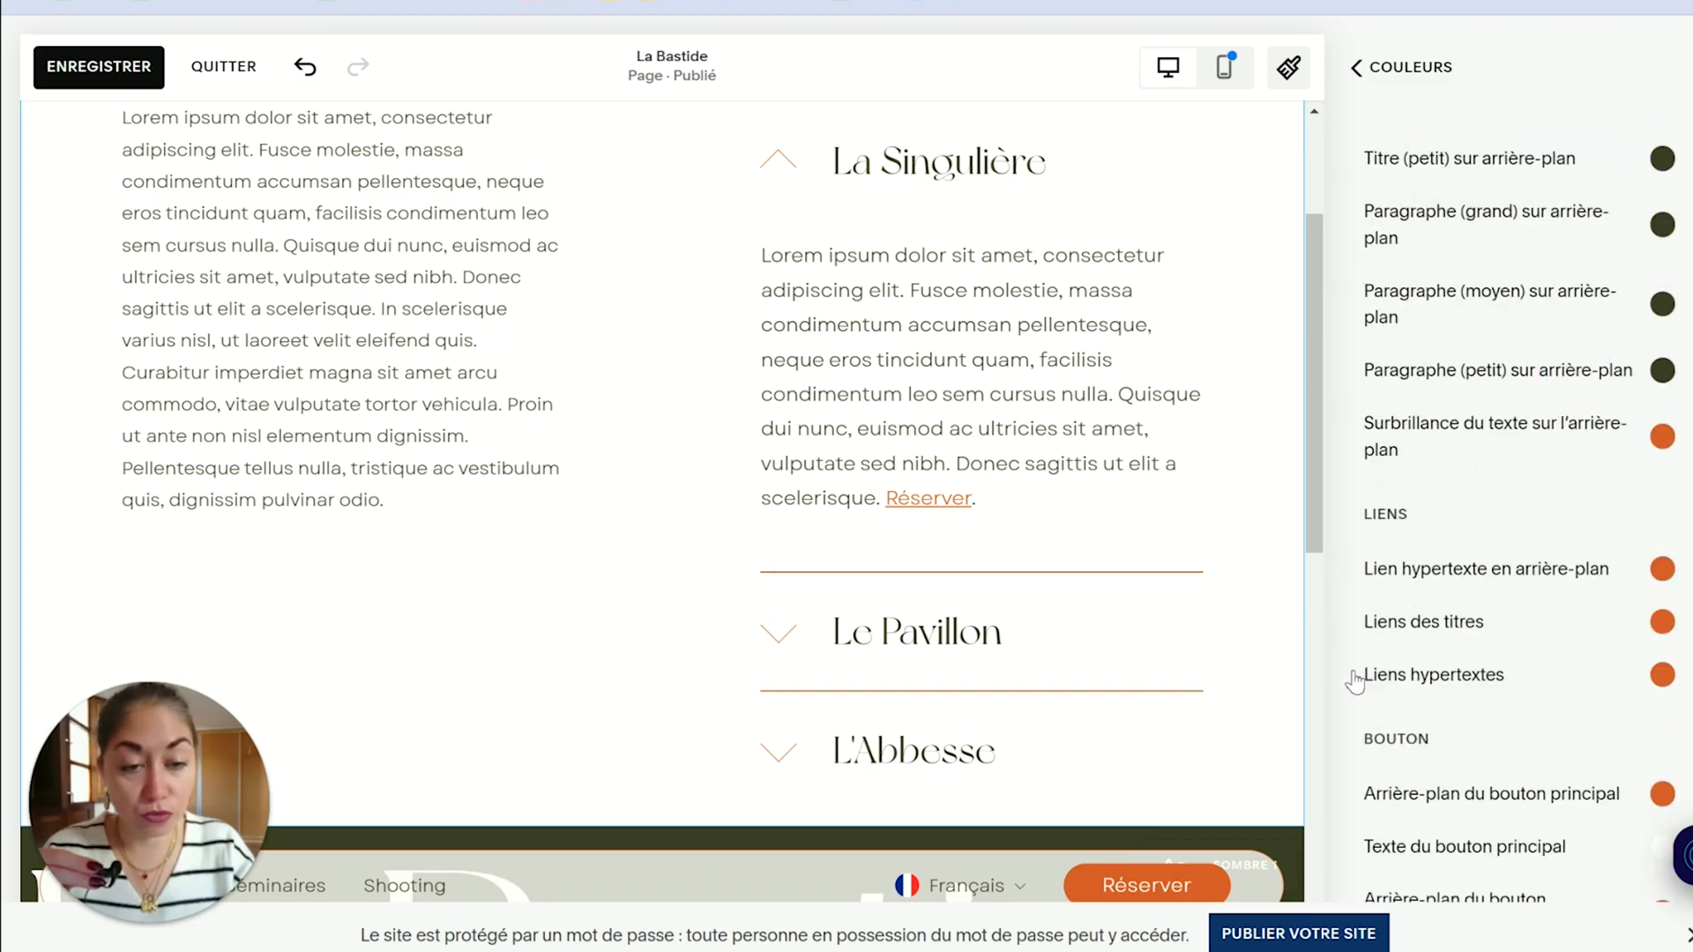
Step: Set the theme's hyperlink colour (Liens hypertextes) to the palette's orange
left_click(1478, 676)
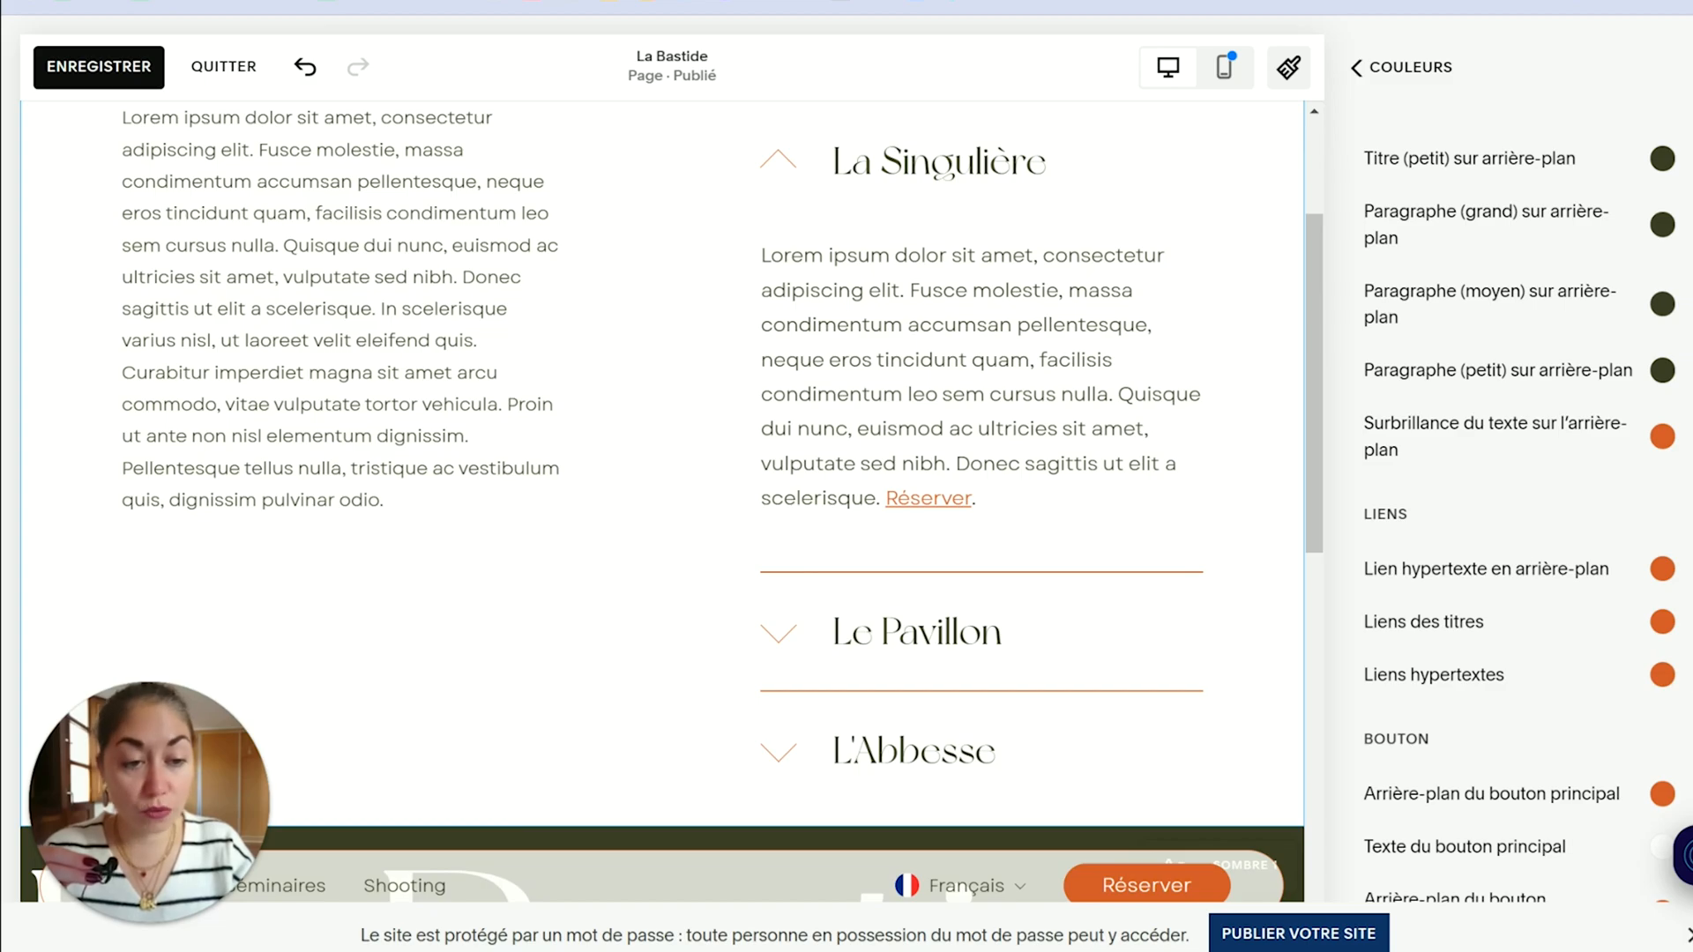
left_click(1663, 676)
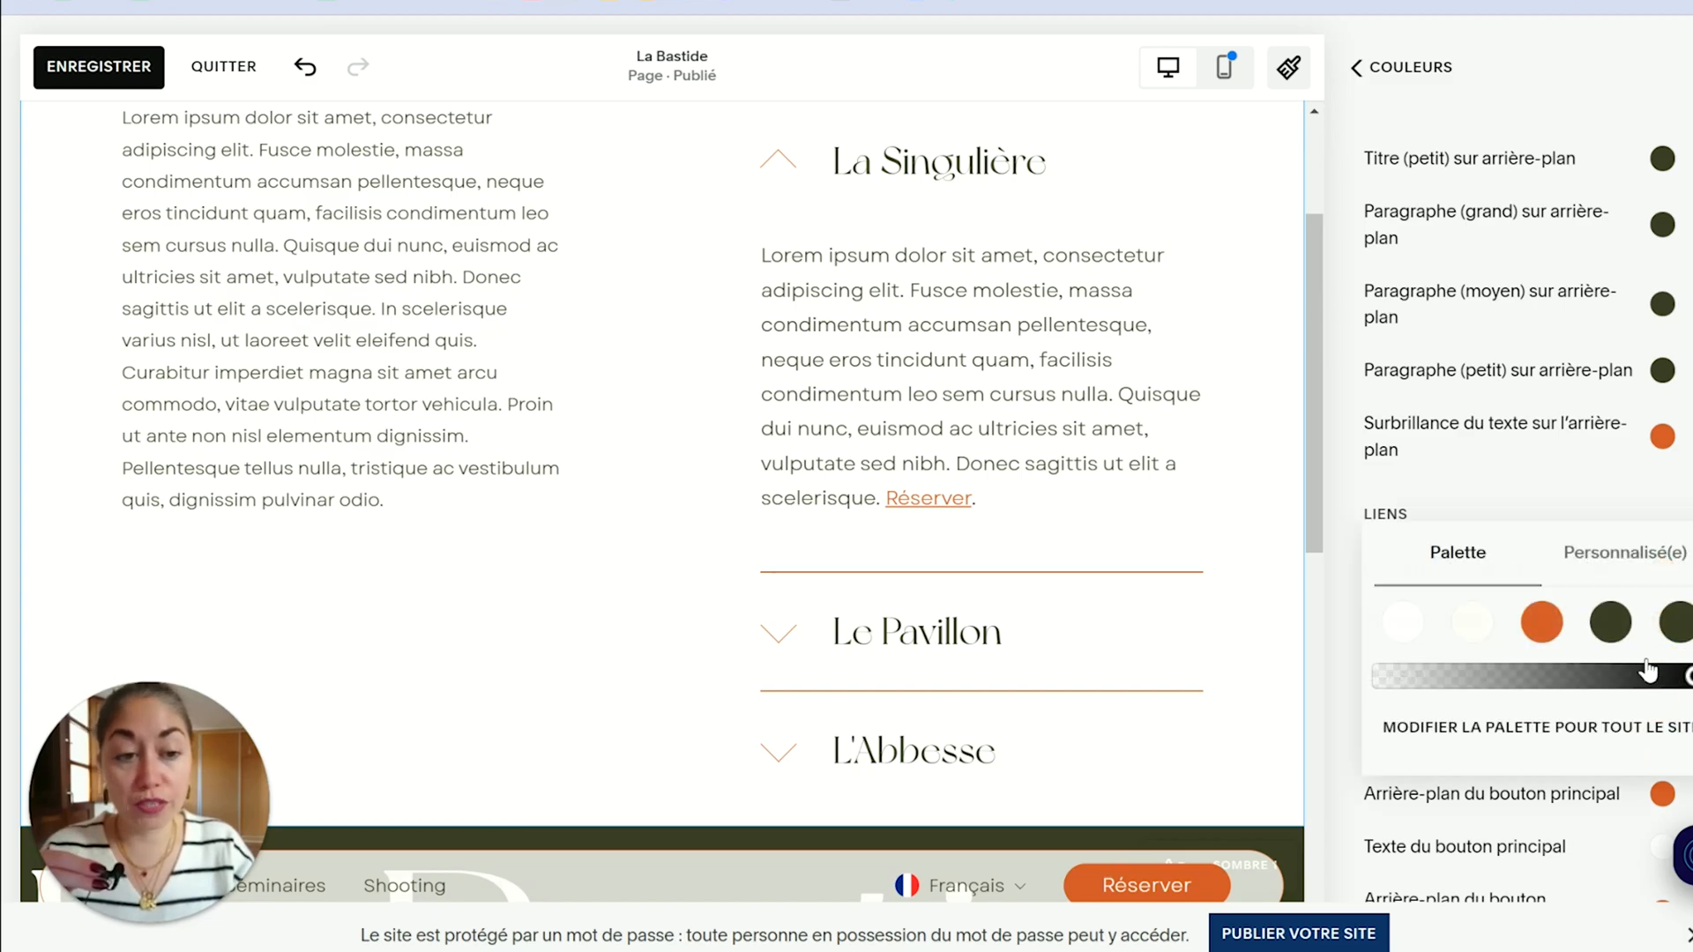
left_click(1413, 672)
left_click(1541, 623)
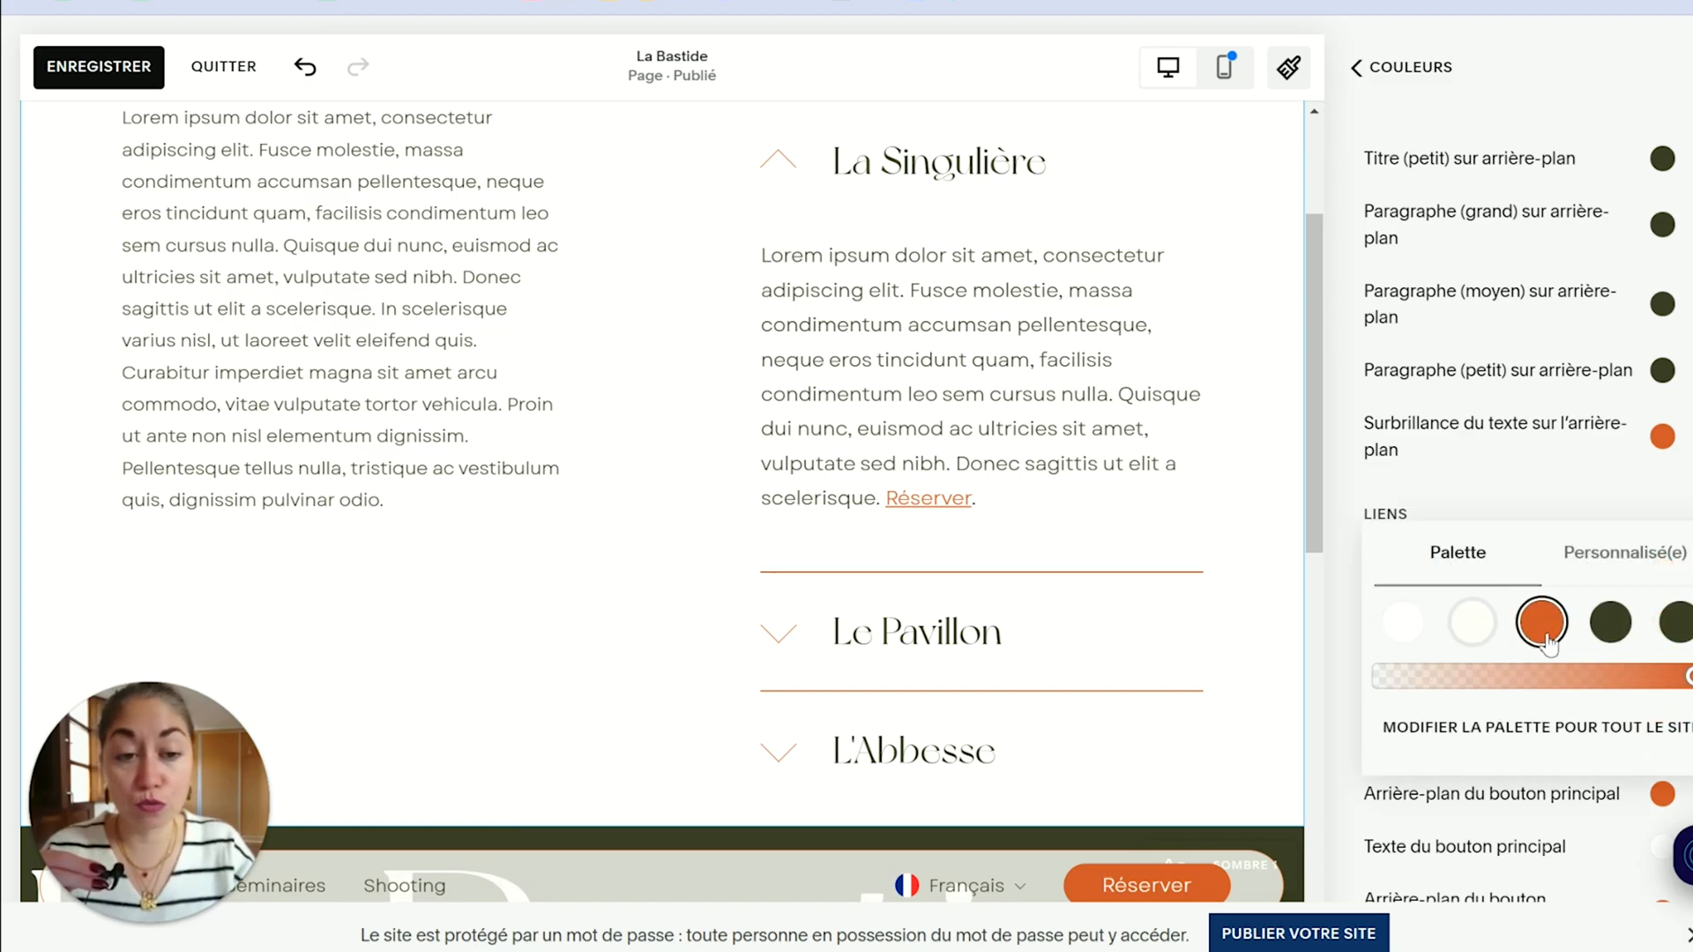
left_click(1611, 622)
left_click(1544, 631)
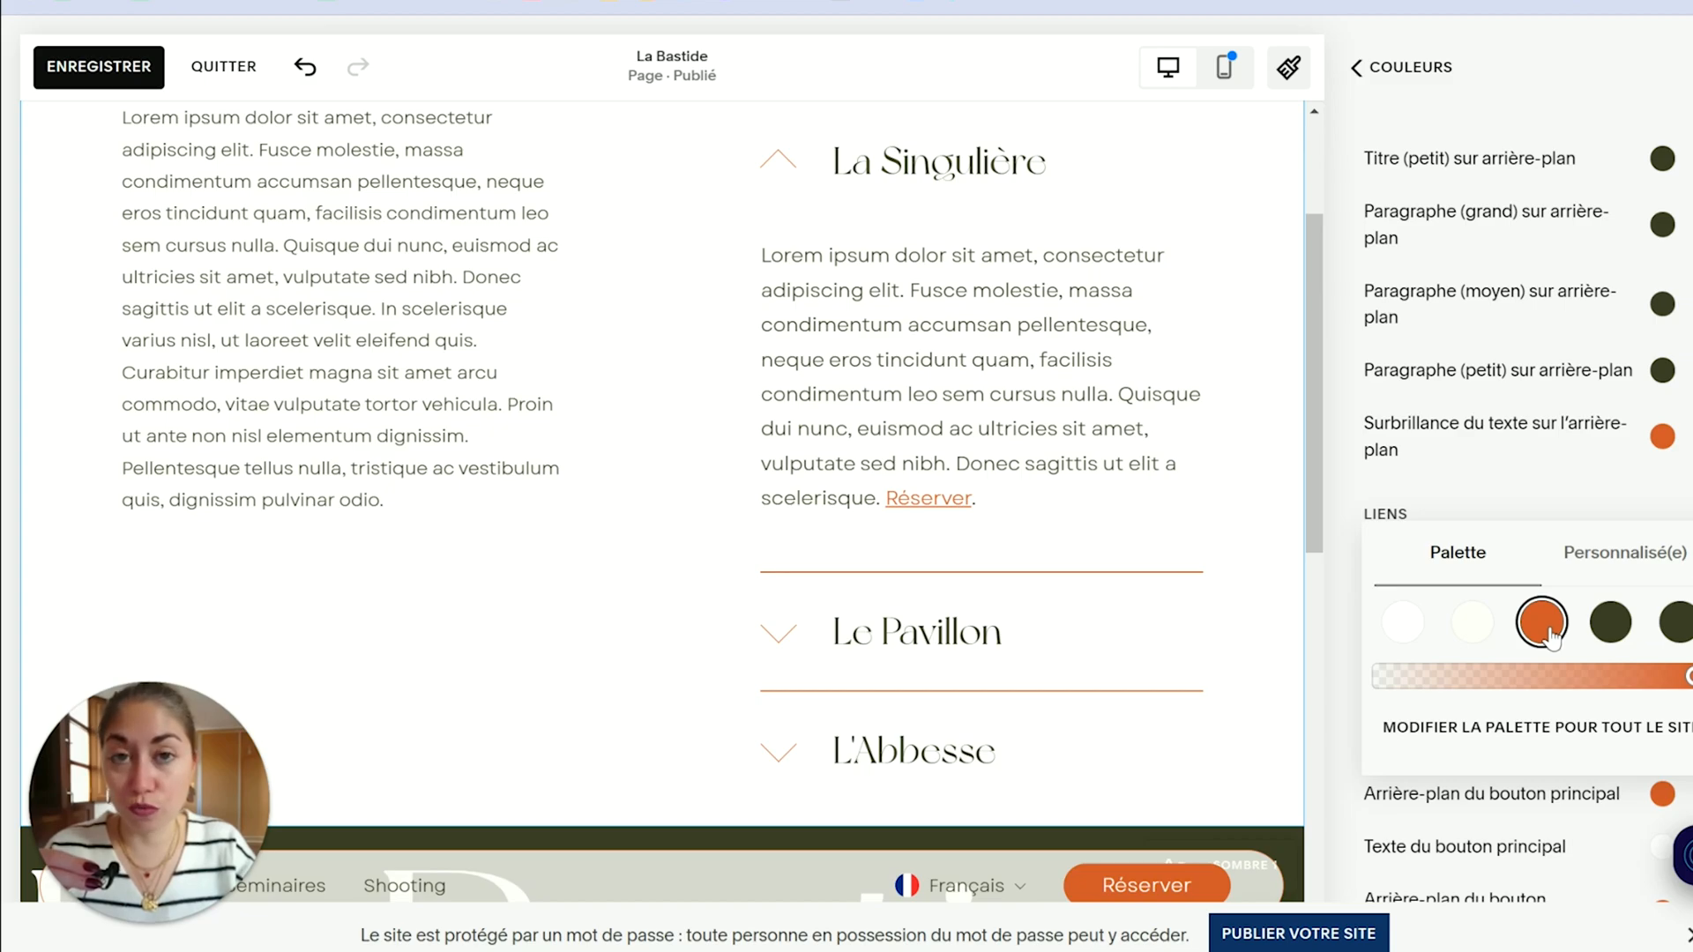
left_click(1351, 624)
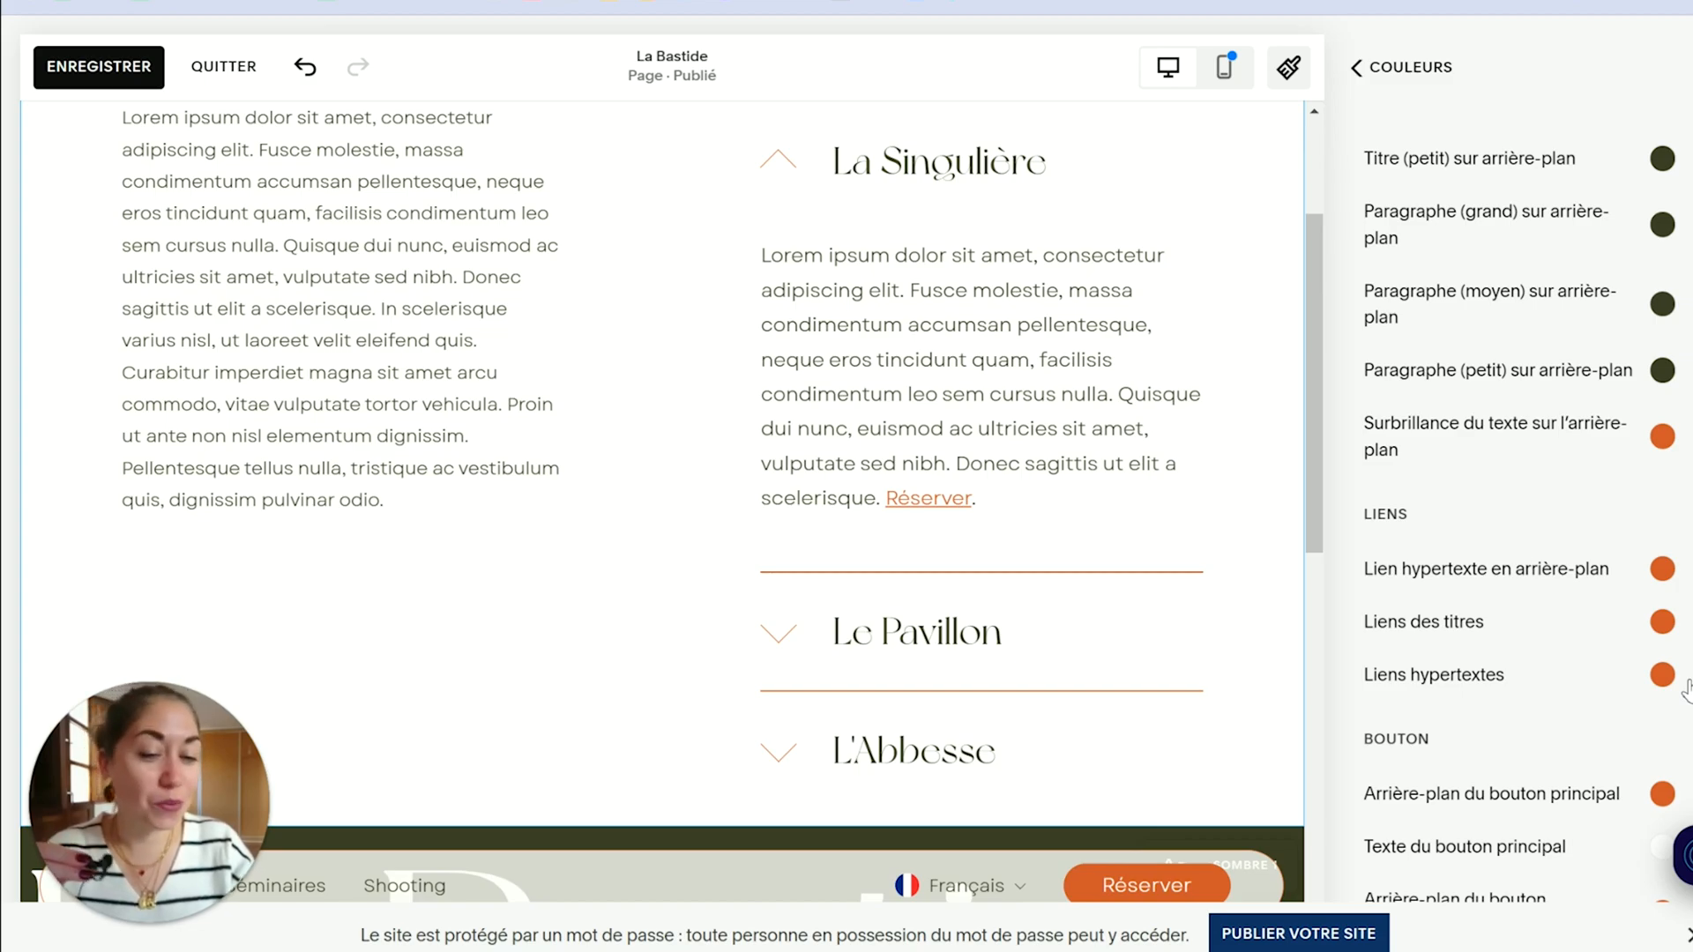
Step: Save the colour changes, leave editing and open the La Bastide page in the full-width preview
scroll(1675, 687, "up", 1)
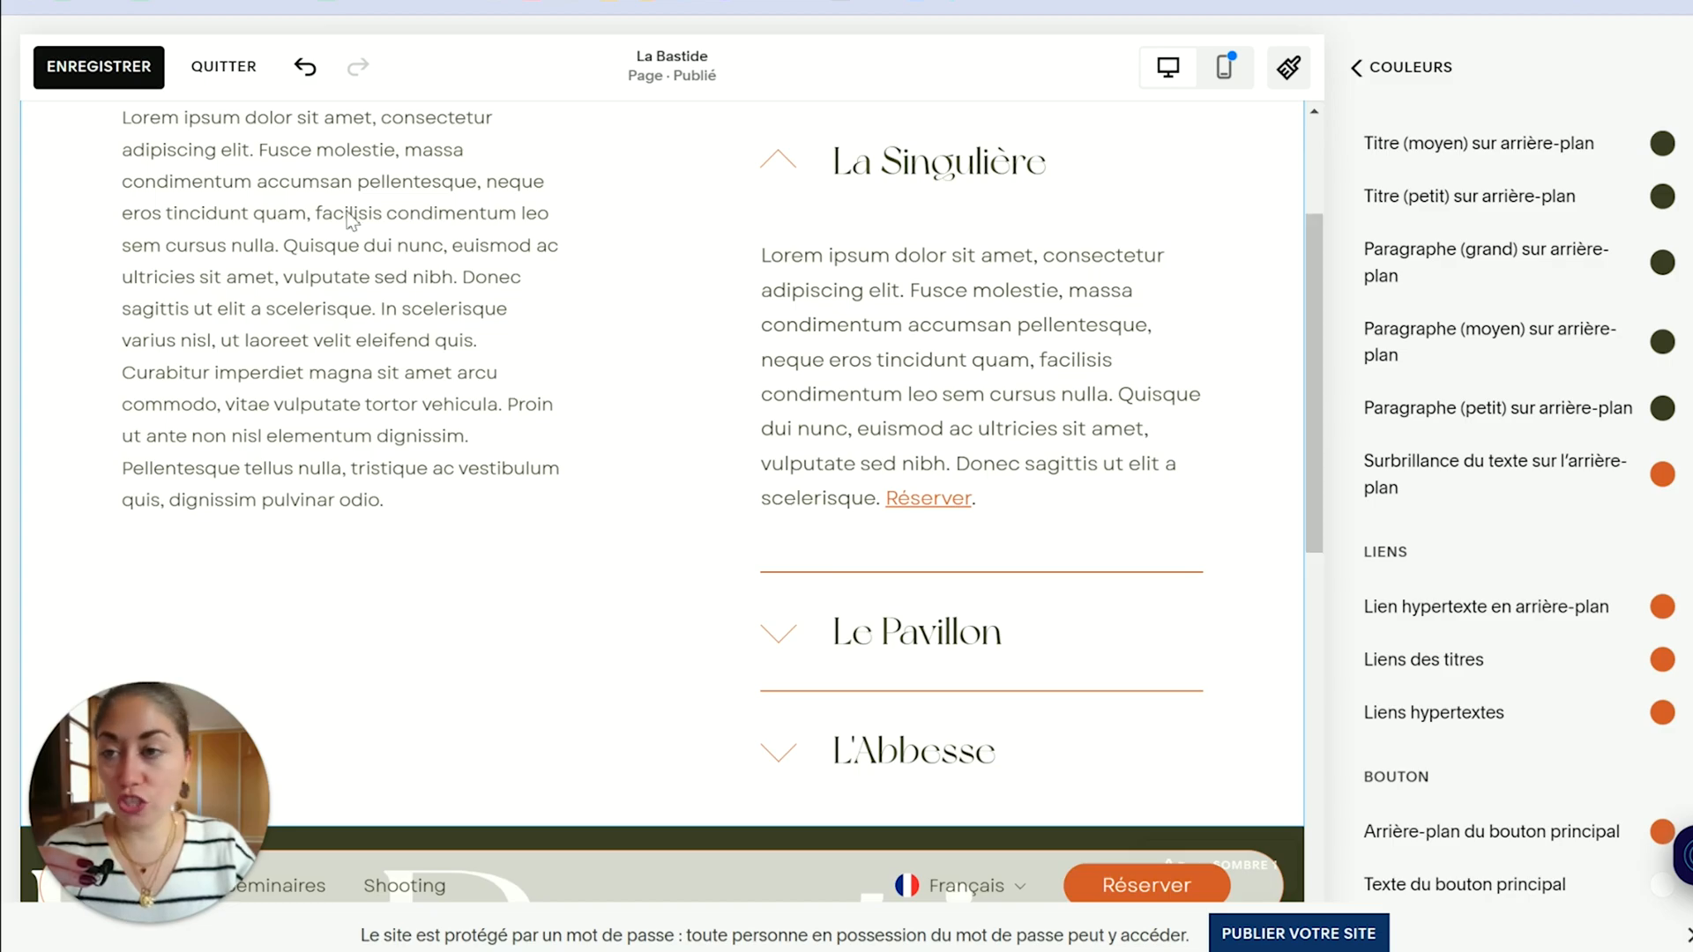
left_click(104, 69)
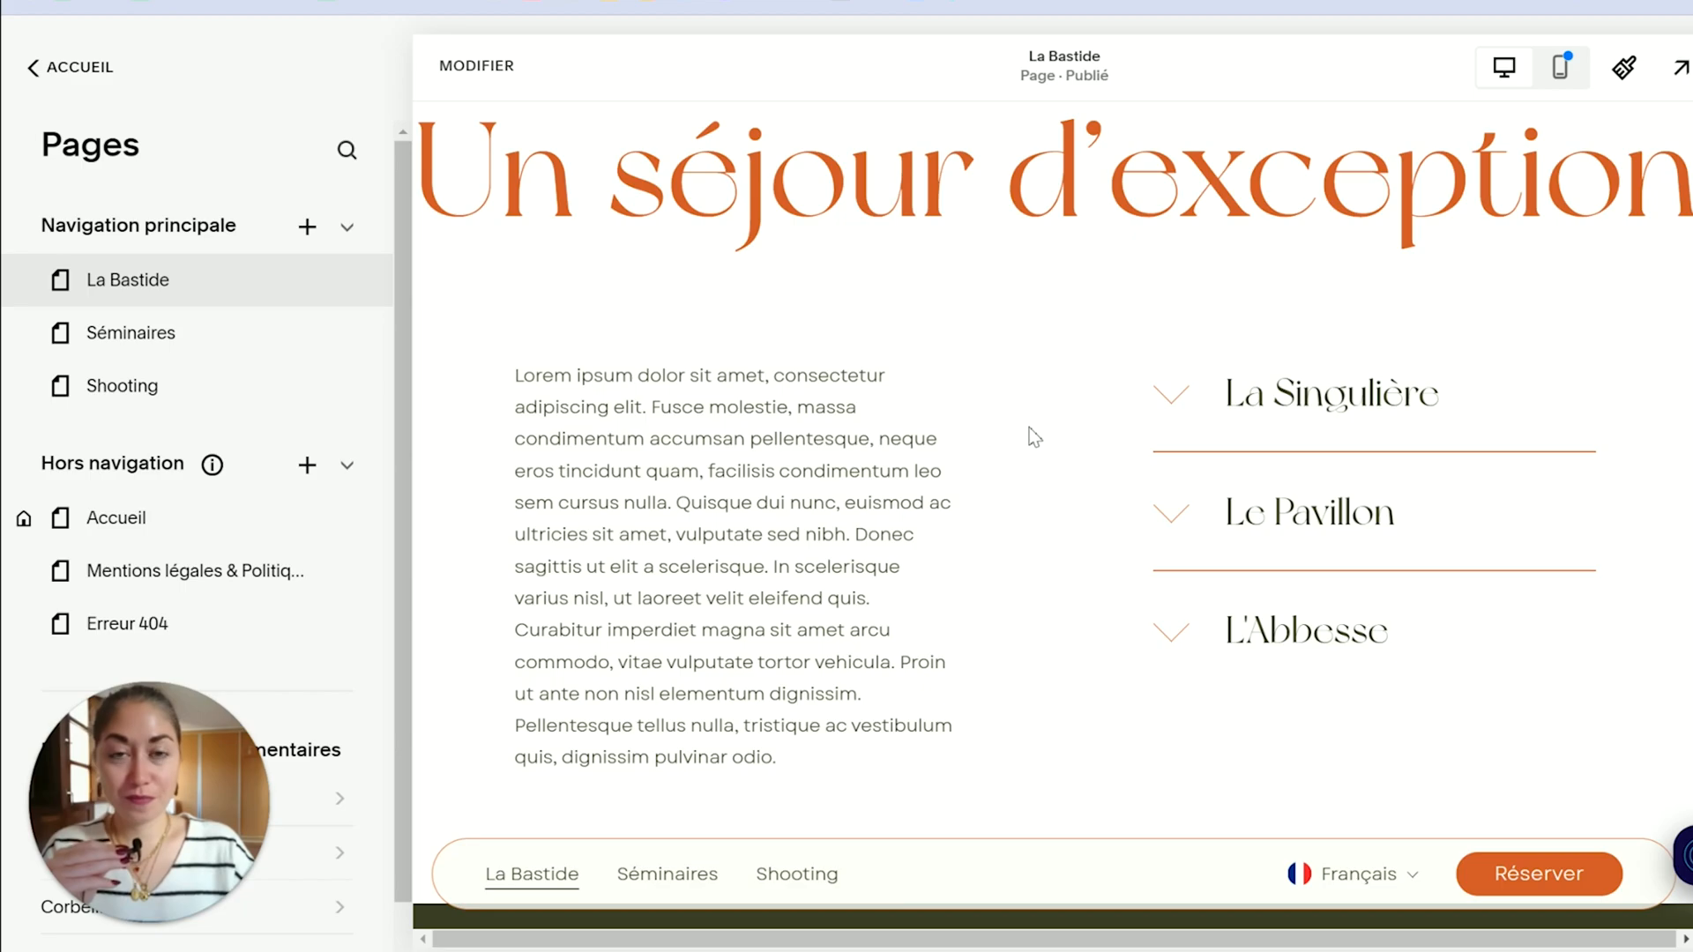
left_click(1679, 68)
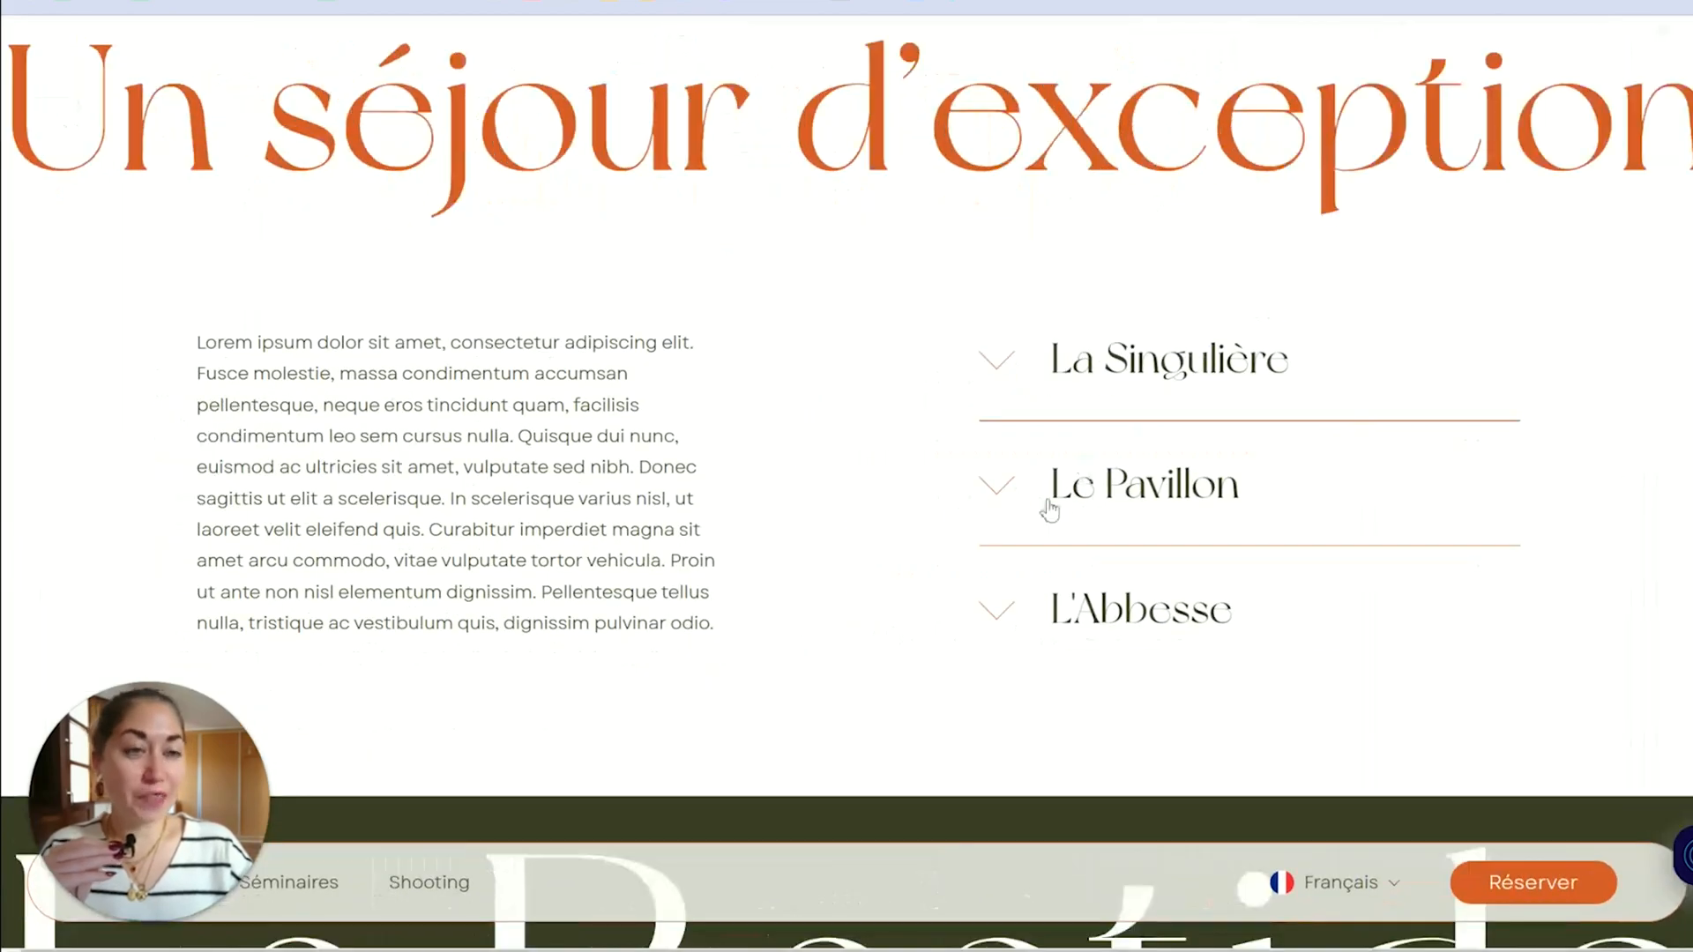
Step: Check the accordion in the preview by expanding and collapsing Le Pavillon, and expand L'Abbesse
left_click(1139, 496)
scroll(1246, 542, "down", 2)
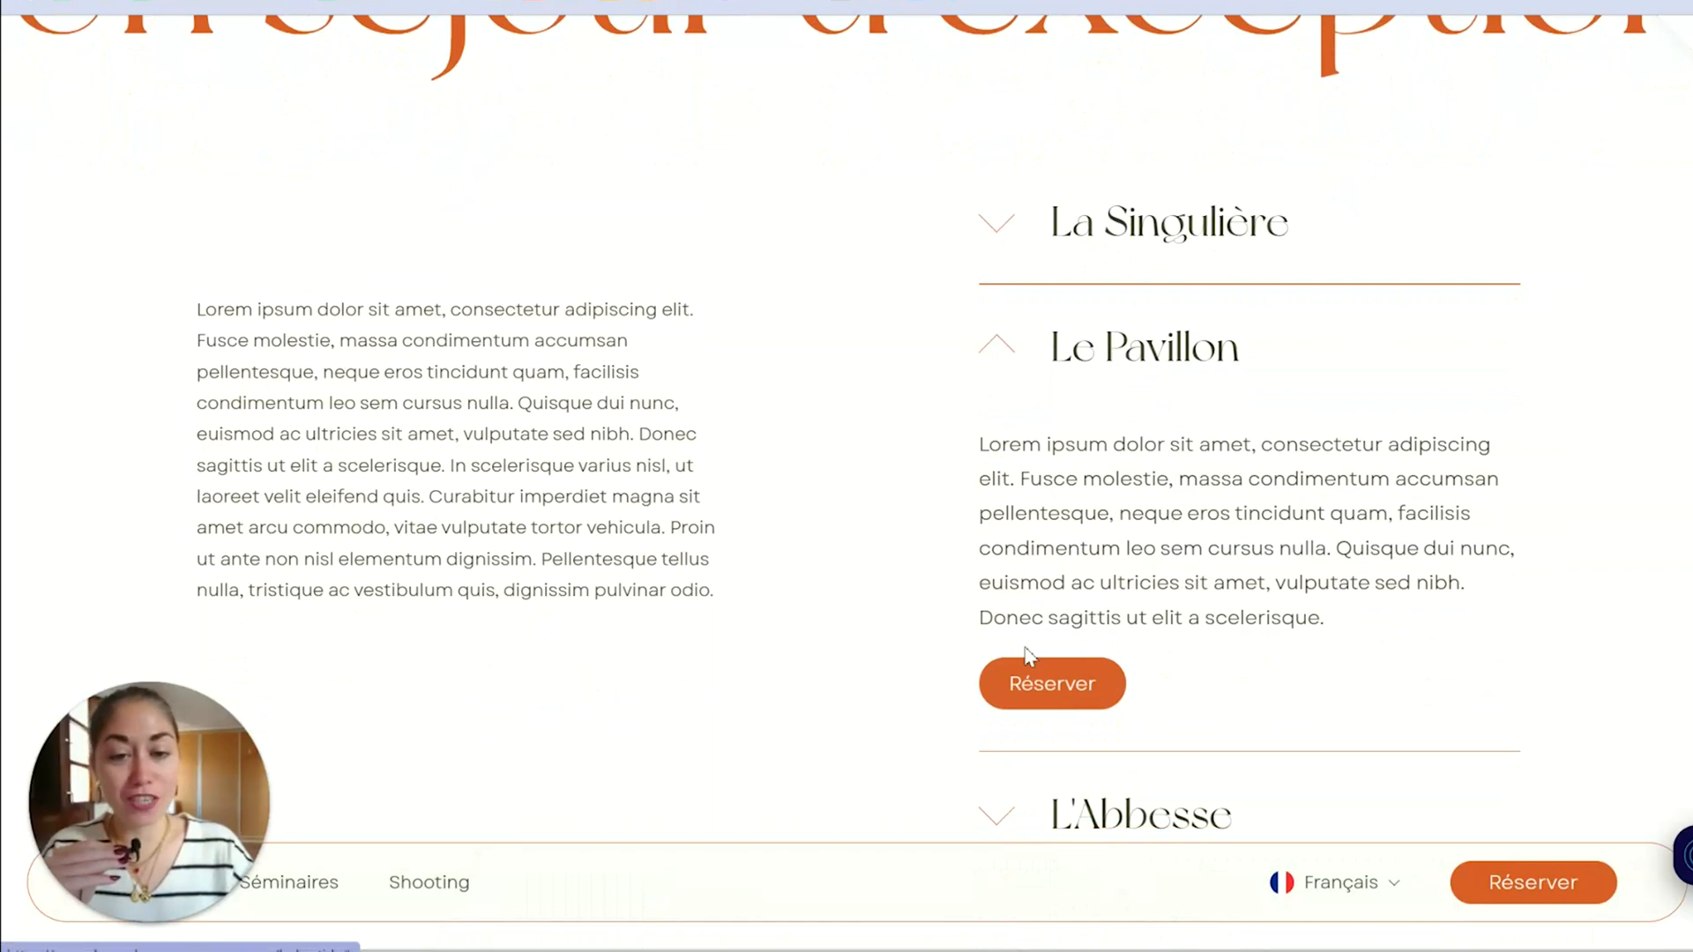
left_click(1136, 379)
left_click(1146, 487)
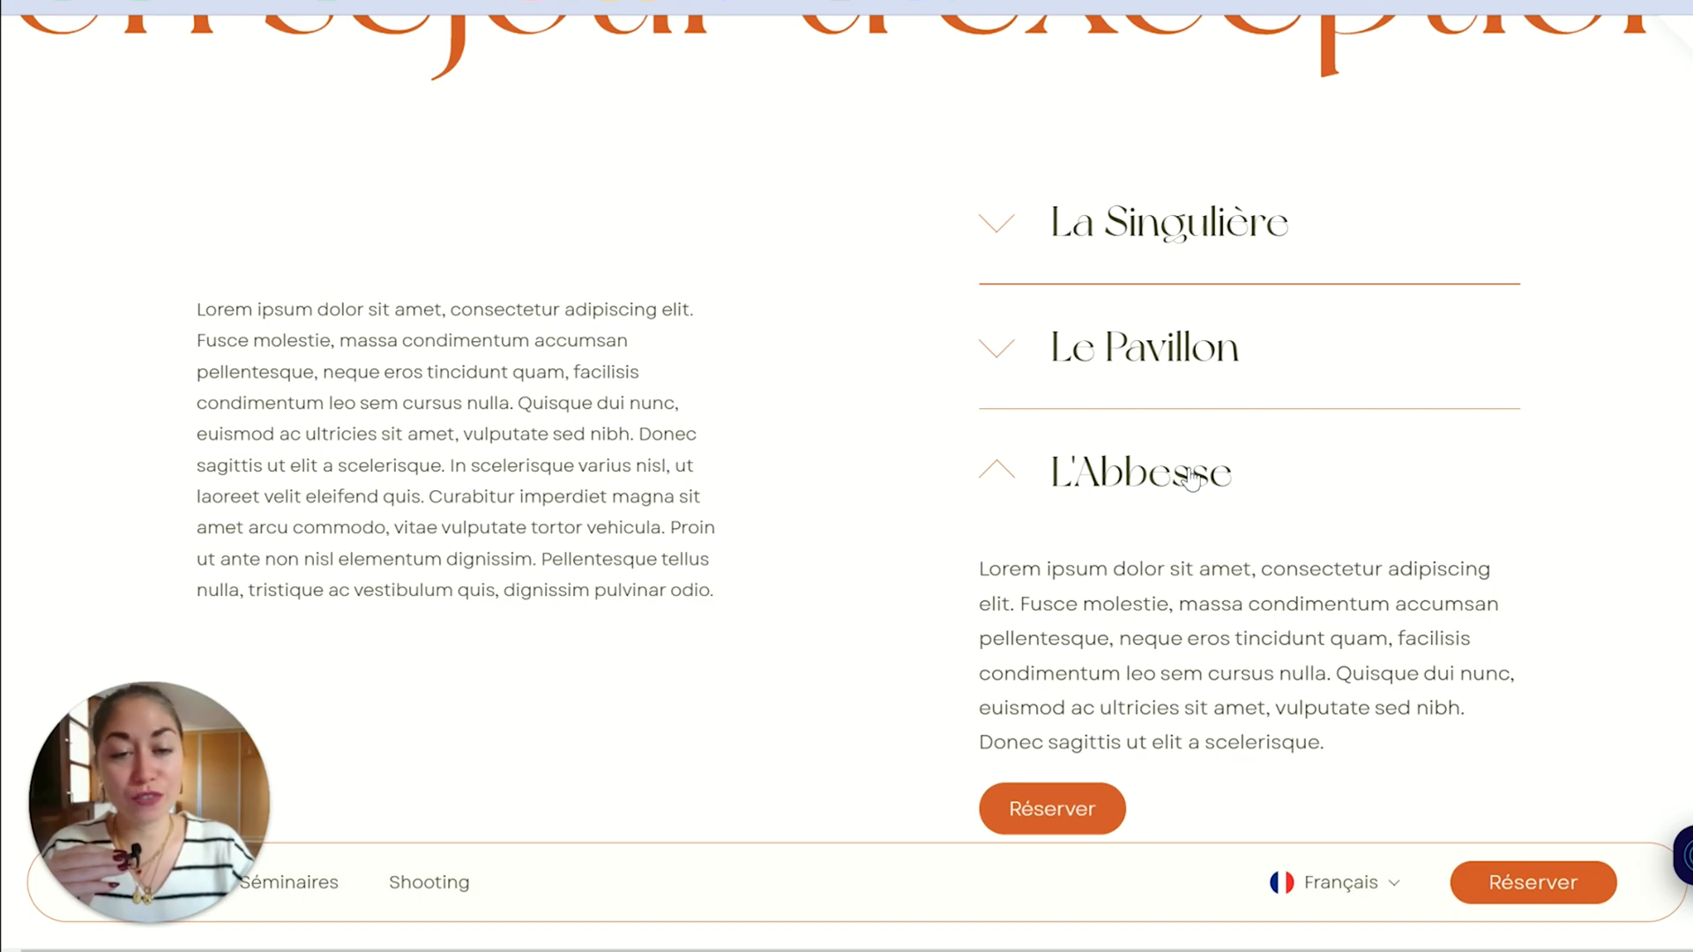
scroll(1191, 479, "down", 1)
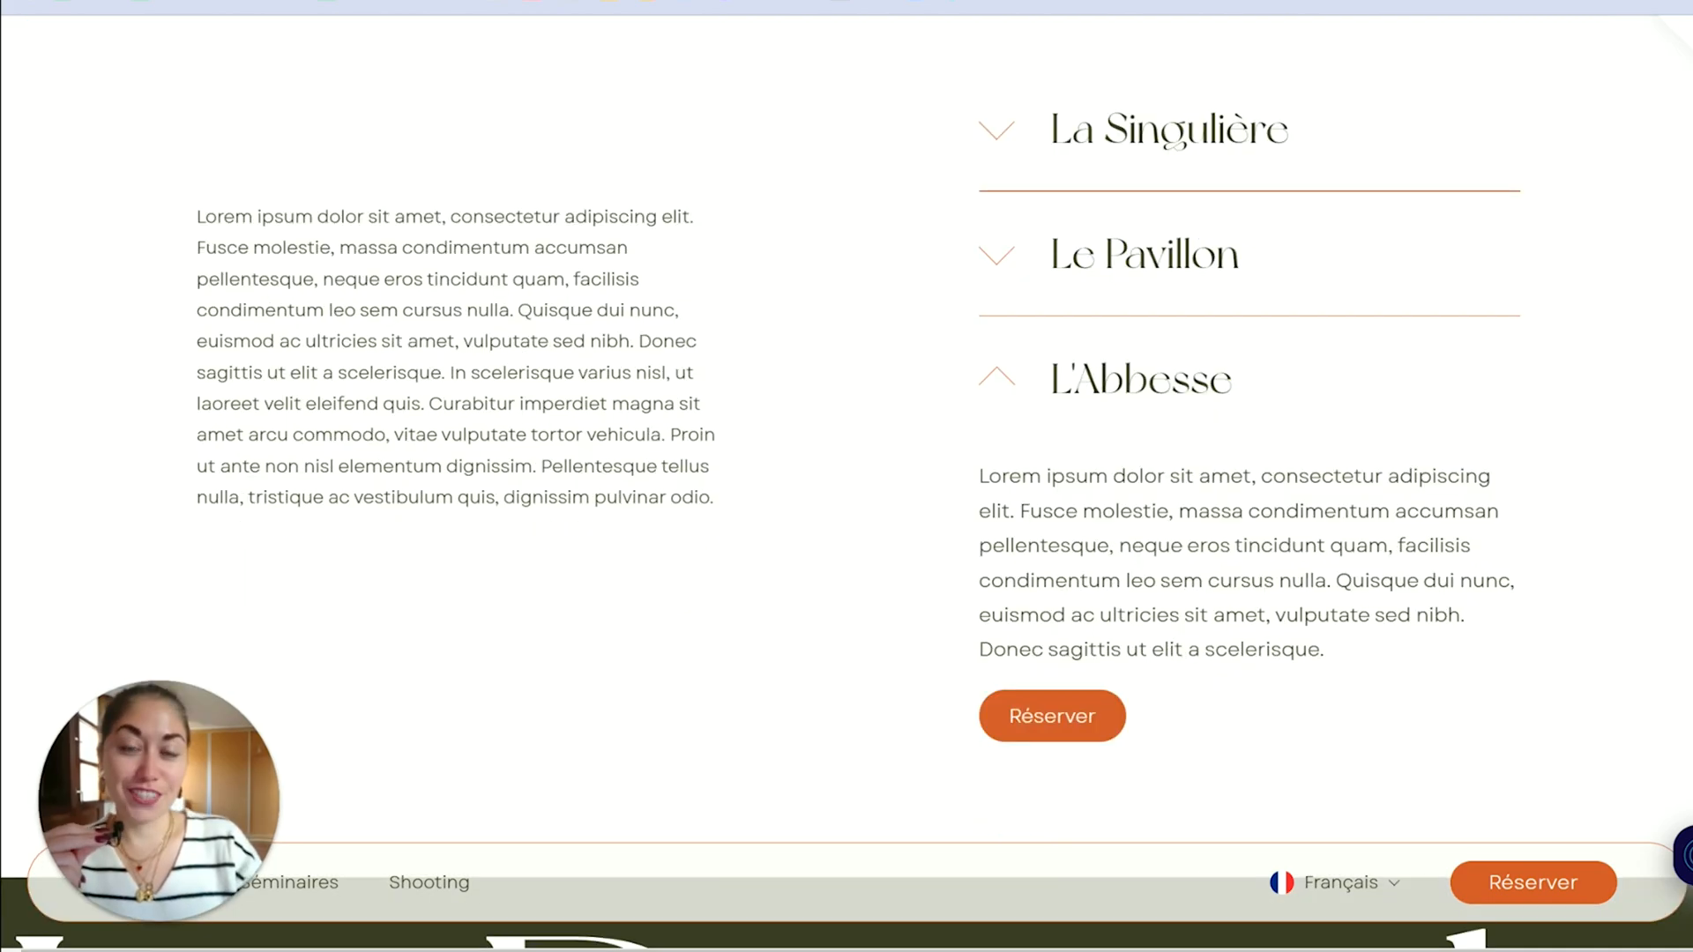